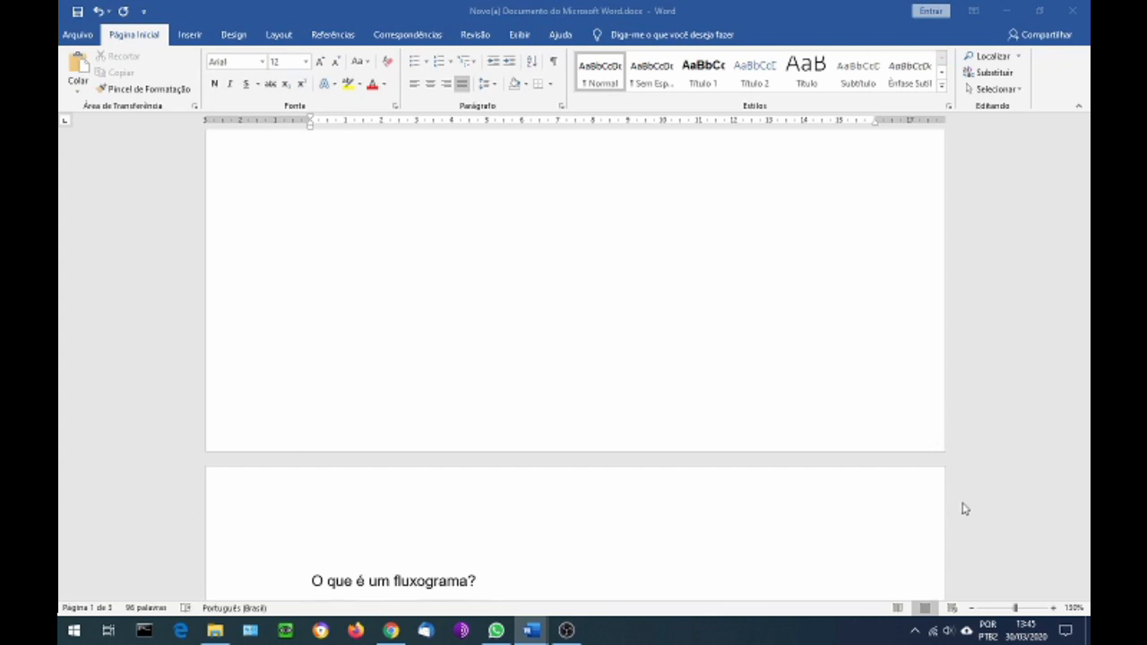
# Read through the flowchart definition, its basic parts, the street-crossing example and the list of graphic elements
pyautogui.scroll(-2, 963, 503)
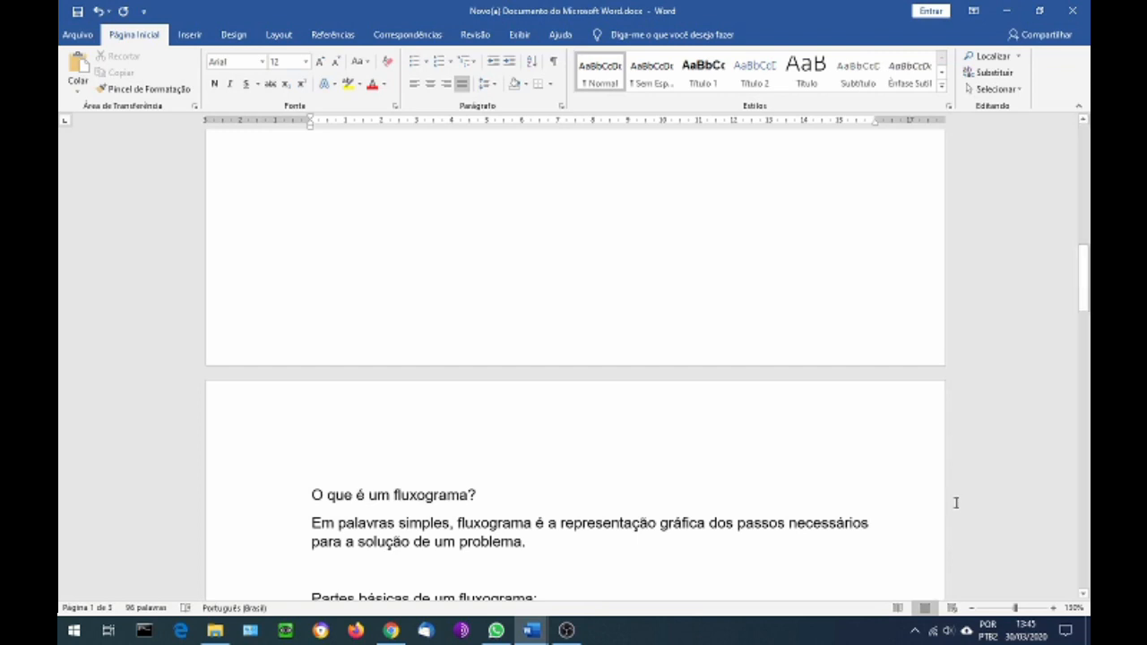
pyautogui.scroll(-1, 955, 502)
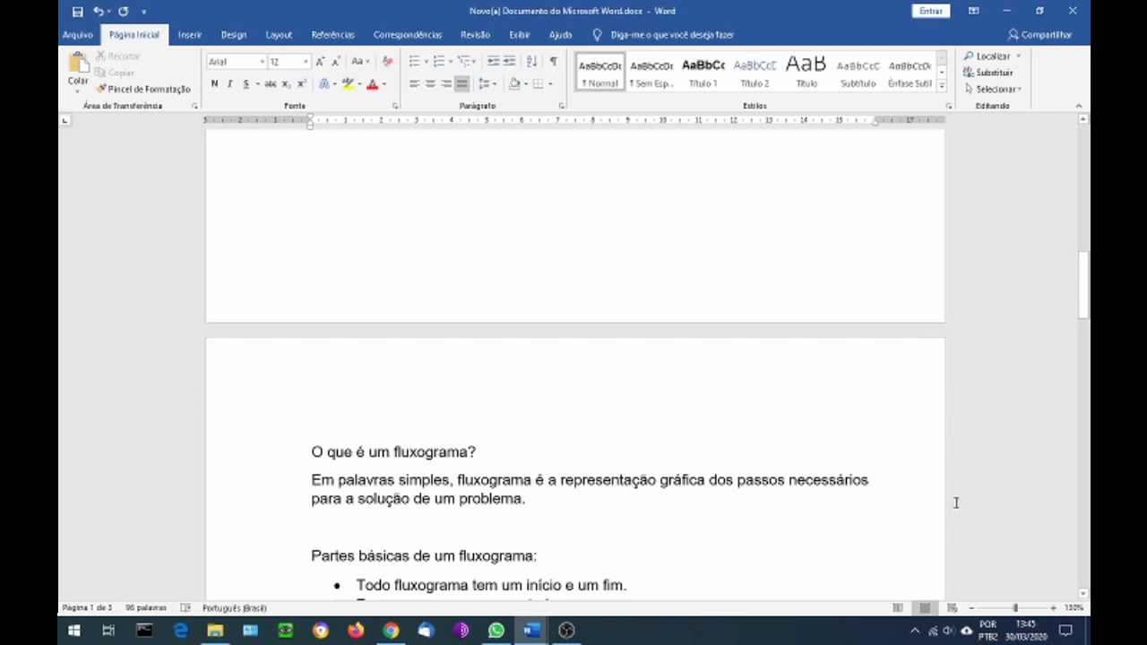
pyautogui.scroll(-1, 955, 503)
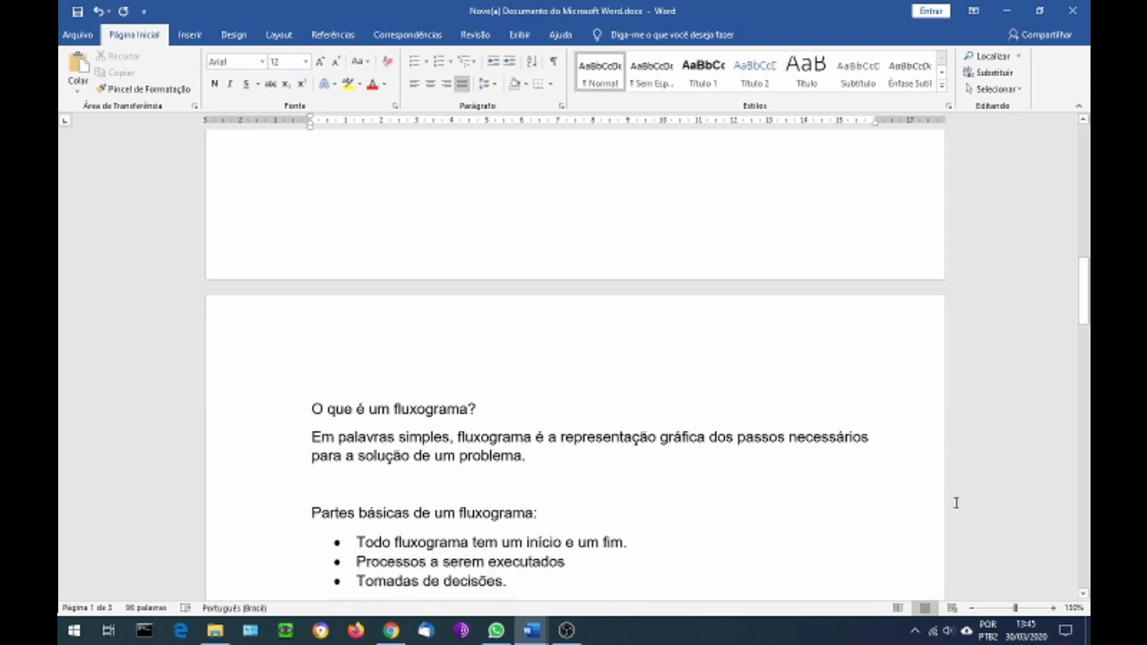
pyautogui.scroll(-1, 955, 502)
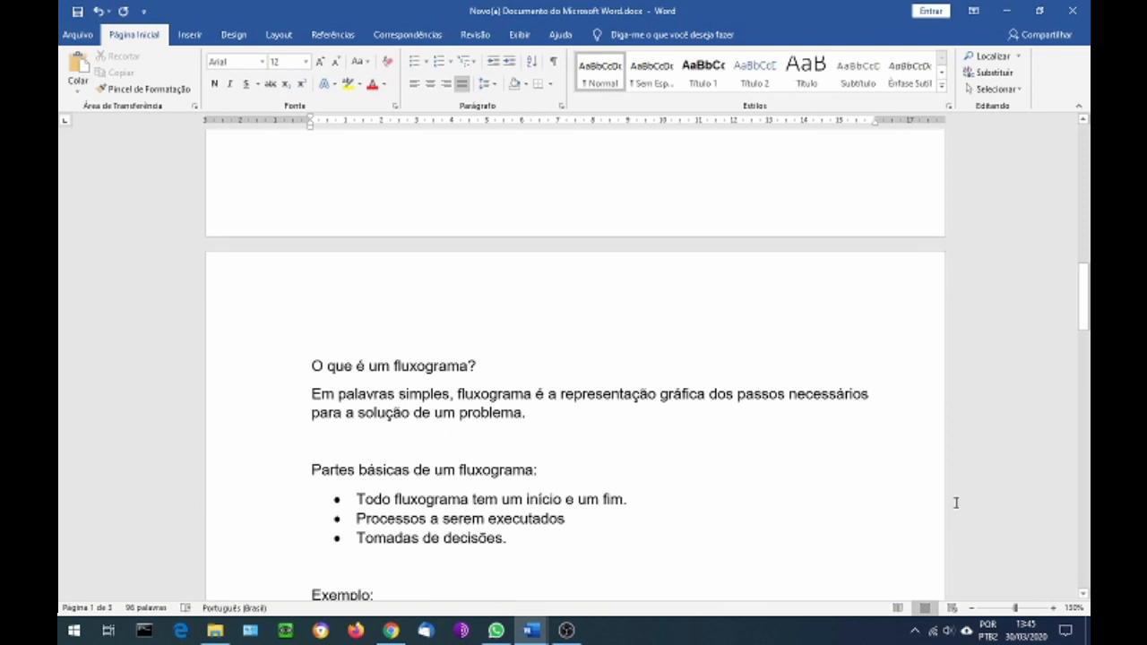
pyautogui.scroll(-2, 955, 503)
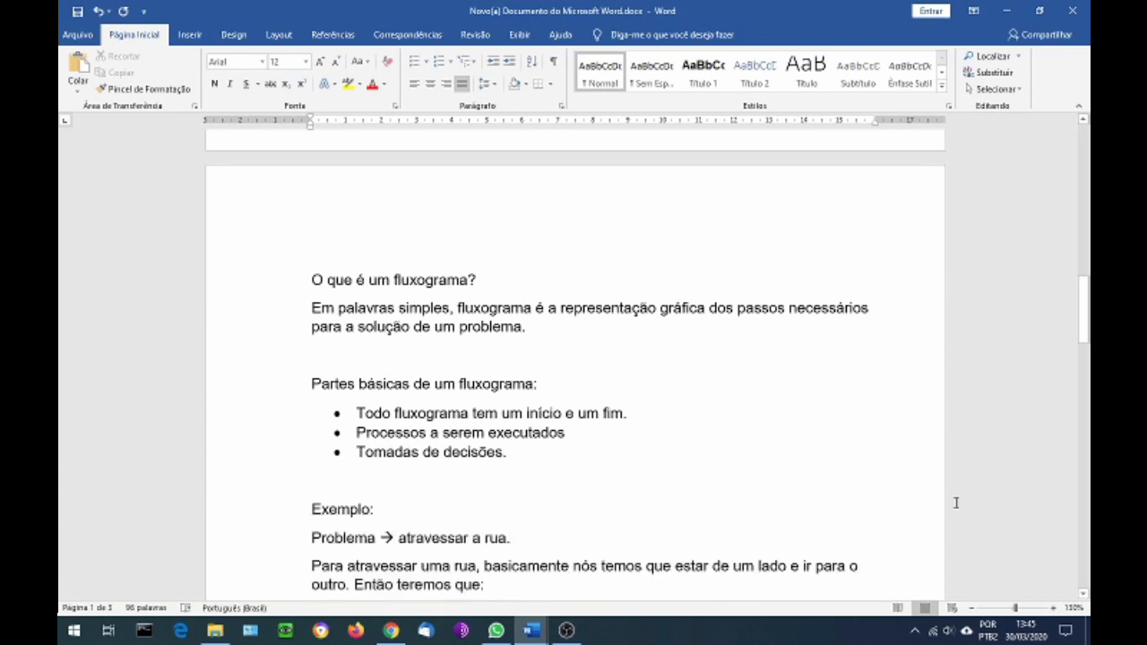
pyautogui.scroll(1, 955, 503)
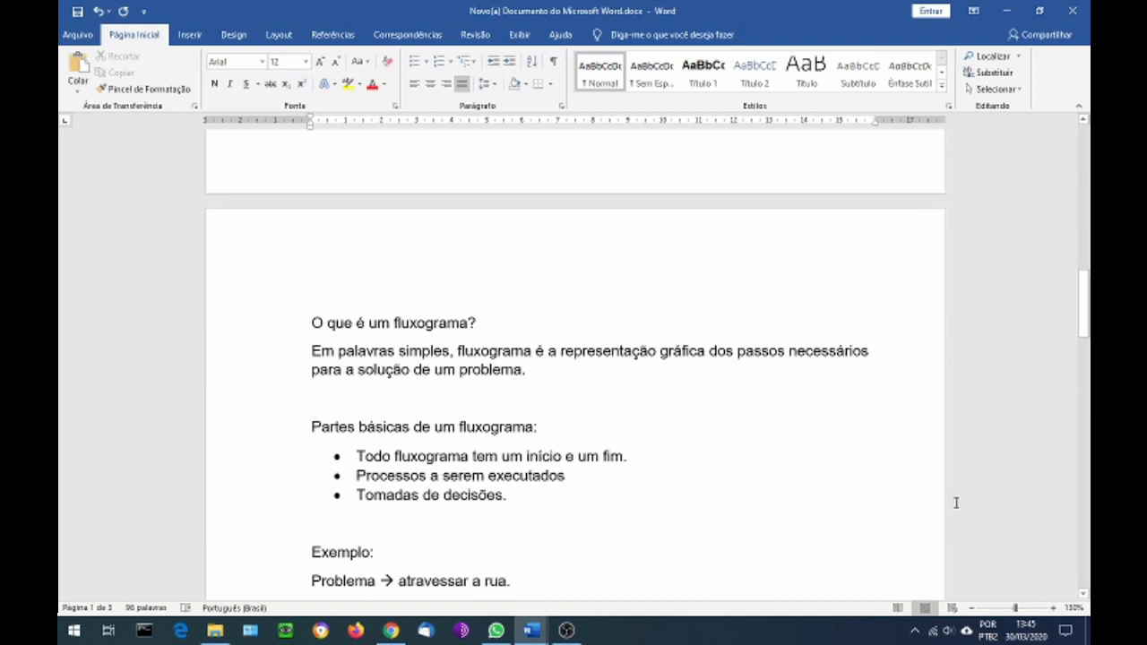
pyautogui.scroll(-1, 955, 502)
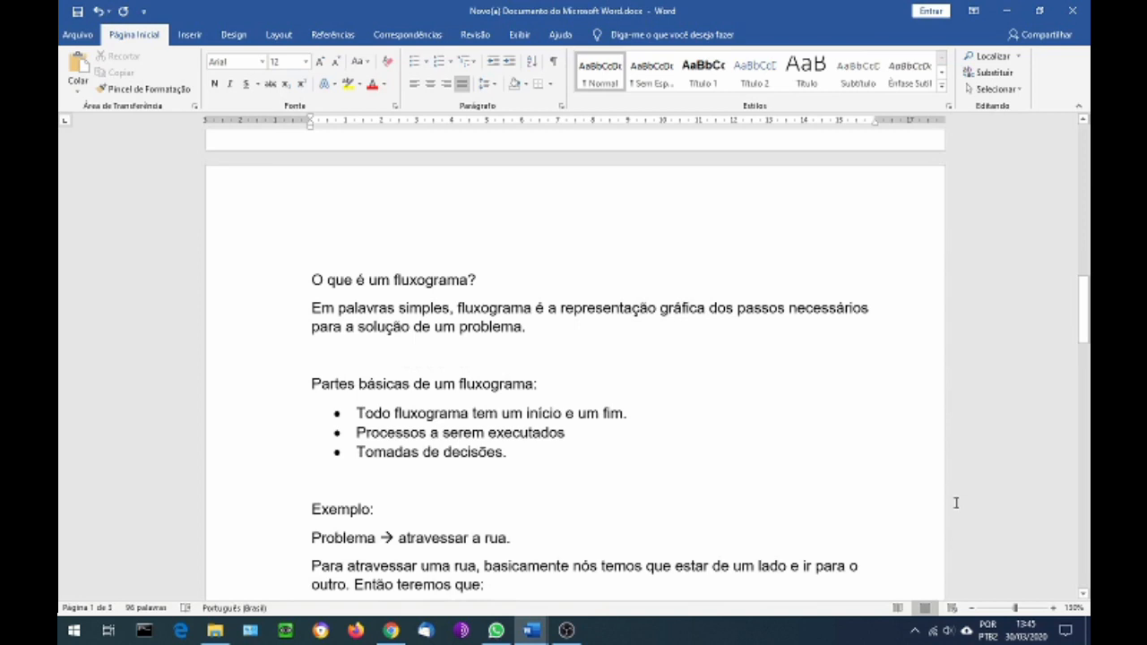
pyautogui.scroll(-1, 955, 503)
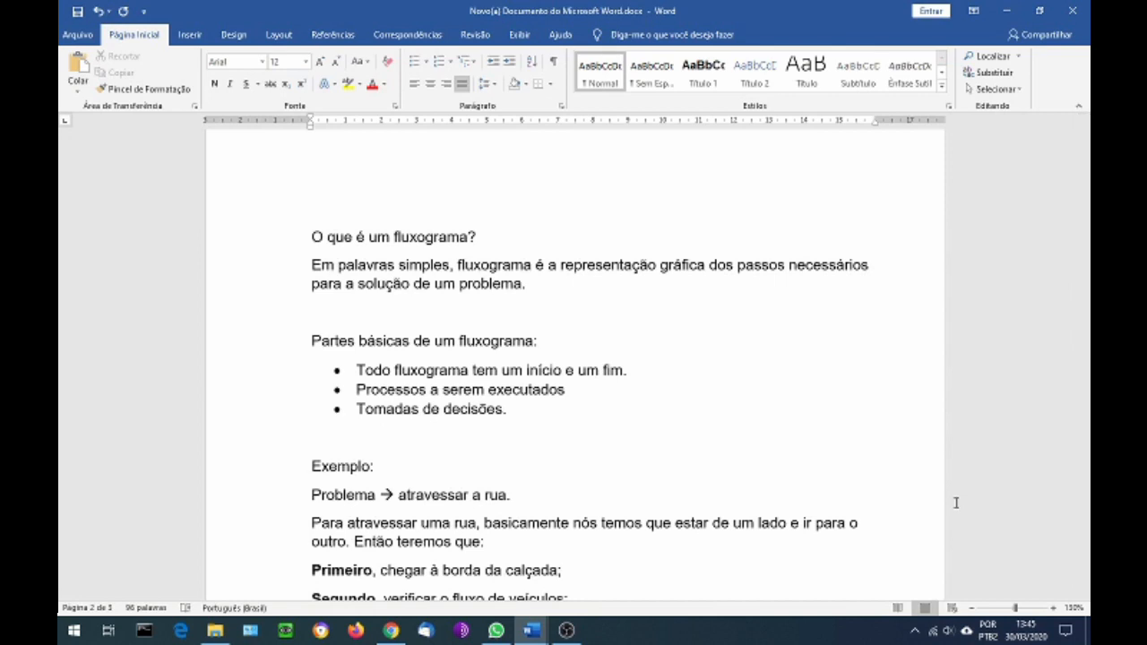
pyautogui.scroll(-1, 956, 503)
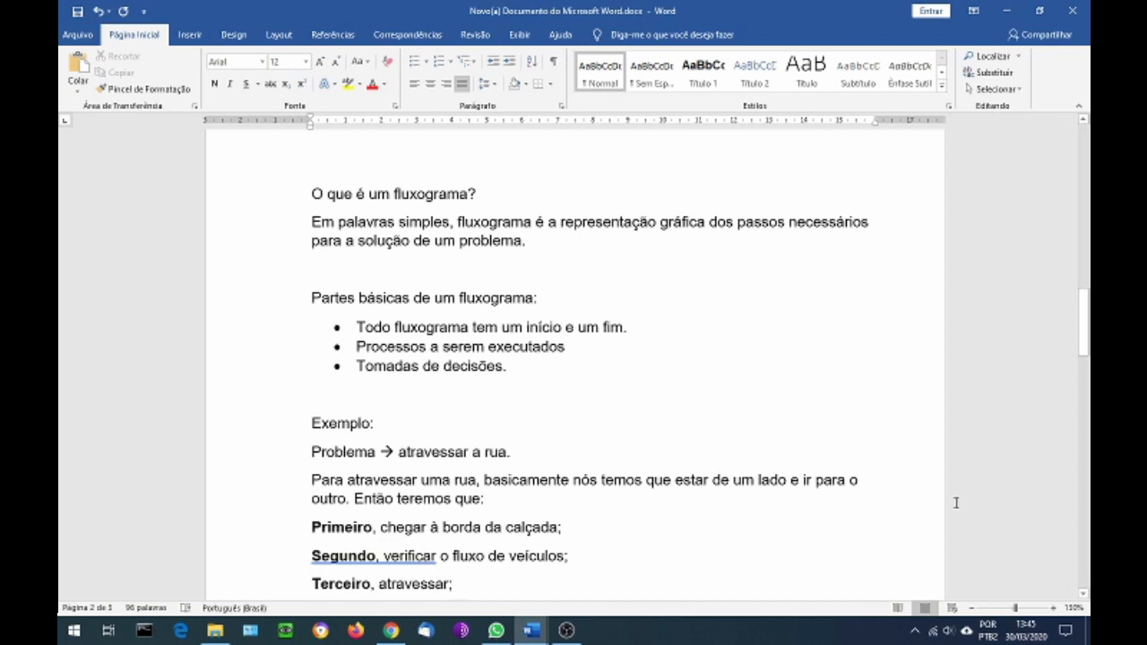
pyautogui.scroll(-1, 956, 502)
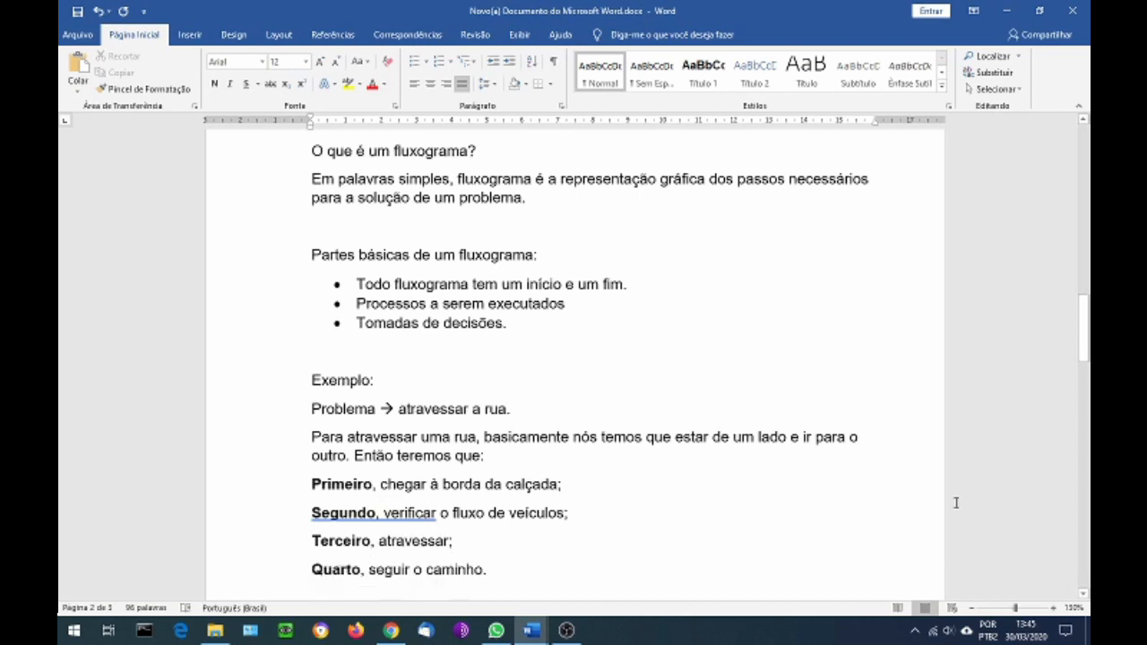
pyautogui.scroll(-1, 956, 503)
pyautogui.scroll(-1, 956, 502)
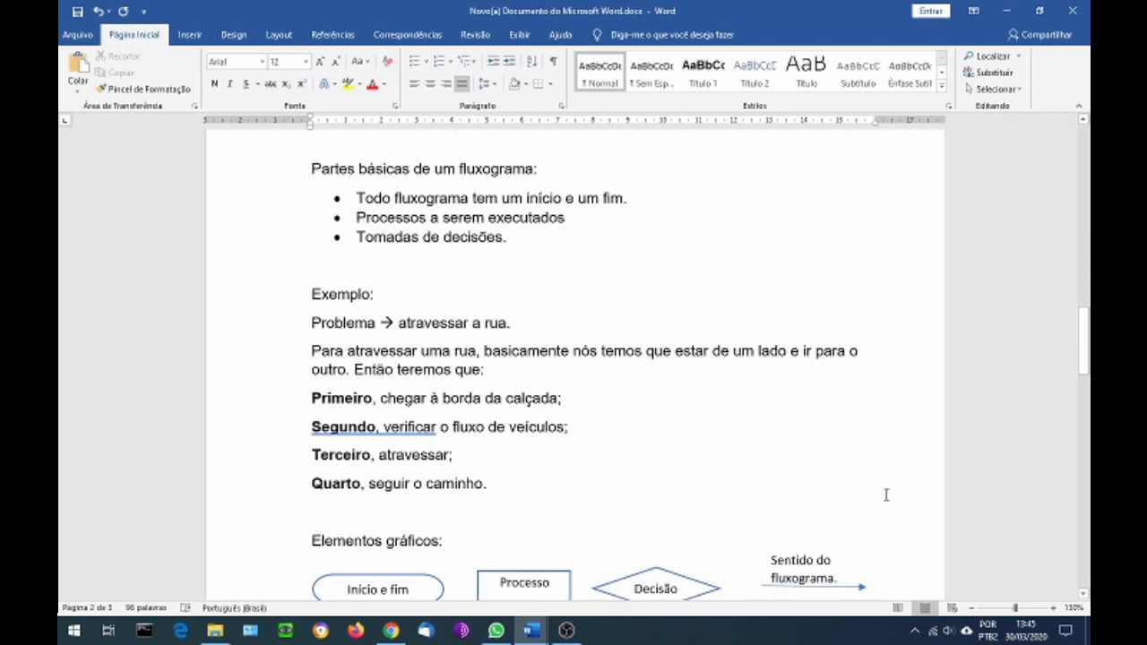
pyautogui.scroll(-1, 886, 494)
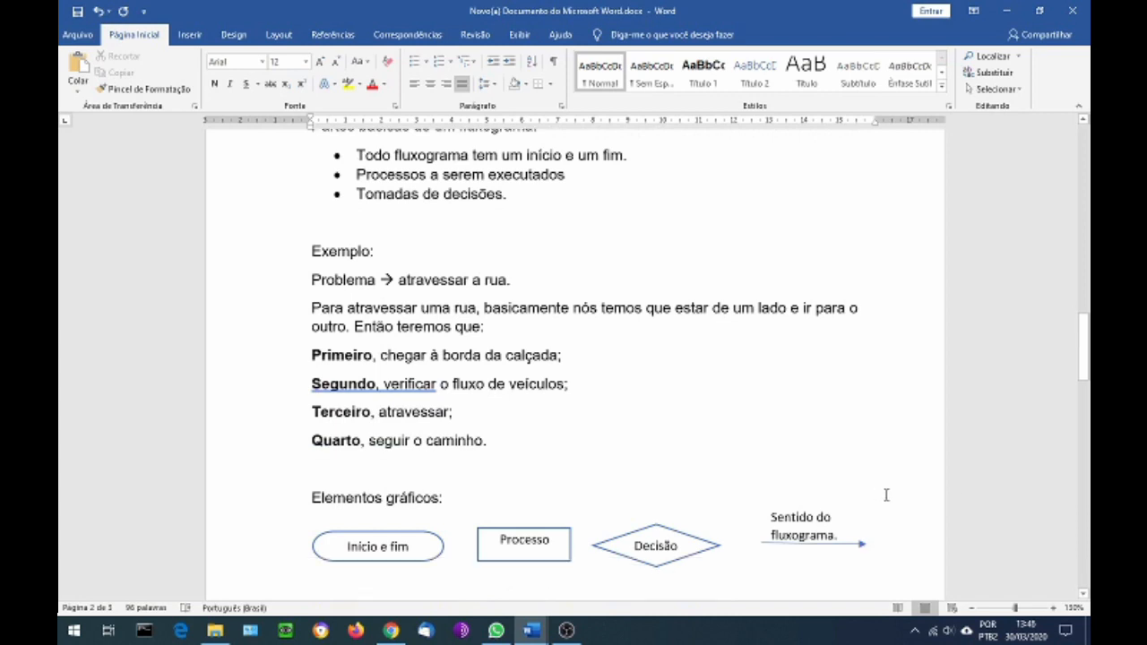
# Point out the sample graphic elements one by one: Início e fim, Processo, Decisão and the Sentido do fluxograma arrow
pyautogui.click(427, 562)
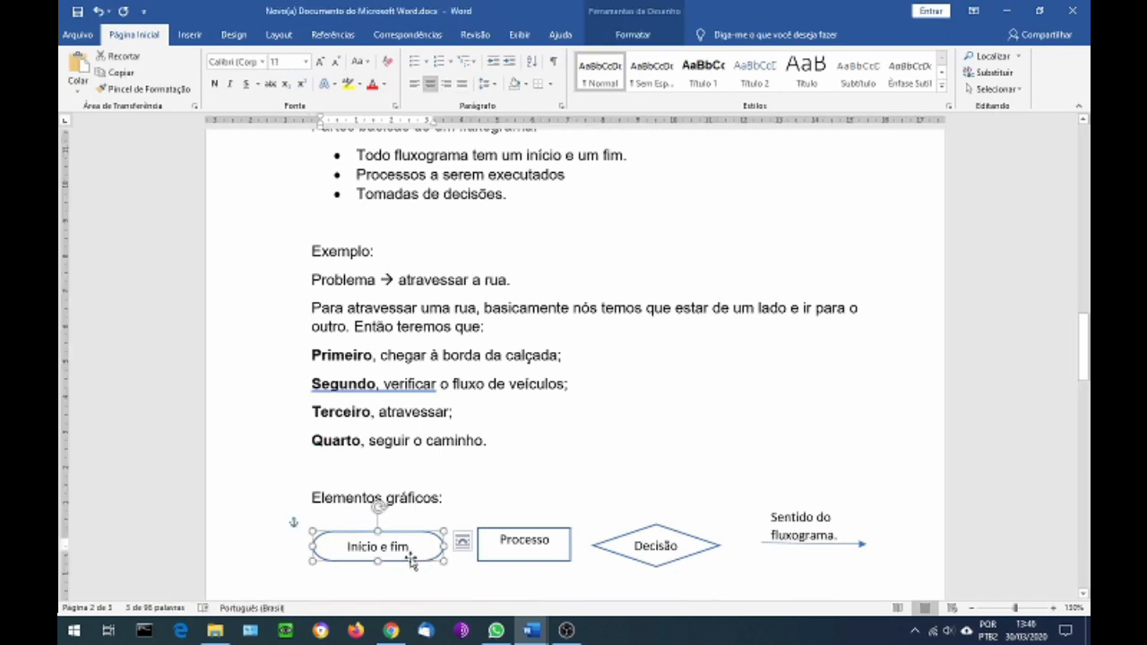
pyautogui.click(534, 562)
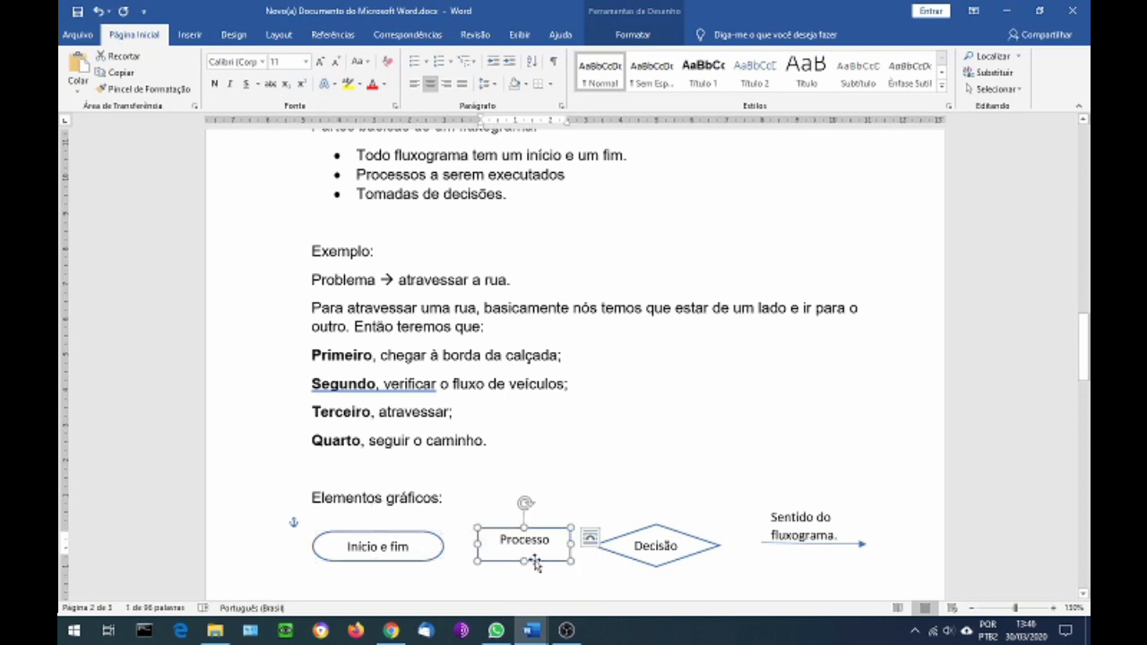
pyautogui.click(700, 556)
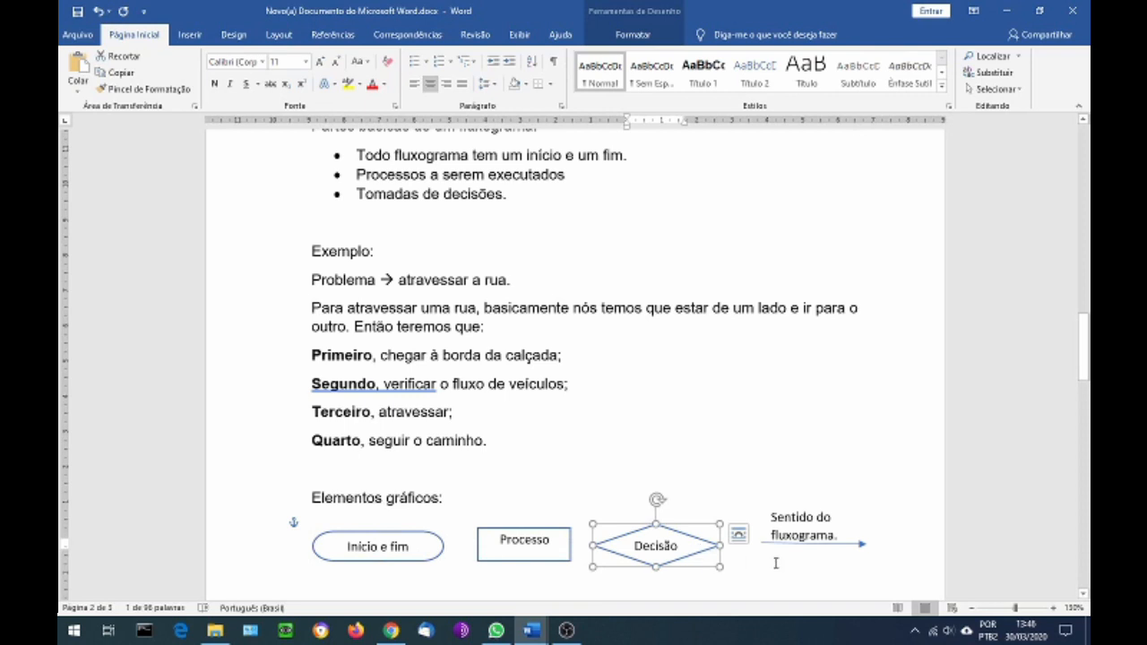
pyautogui.click(858, 547)
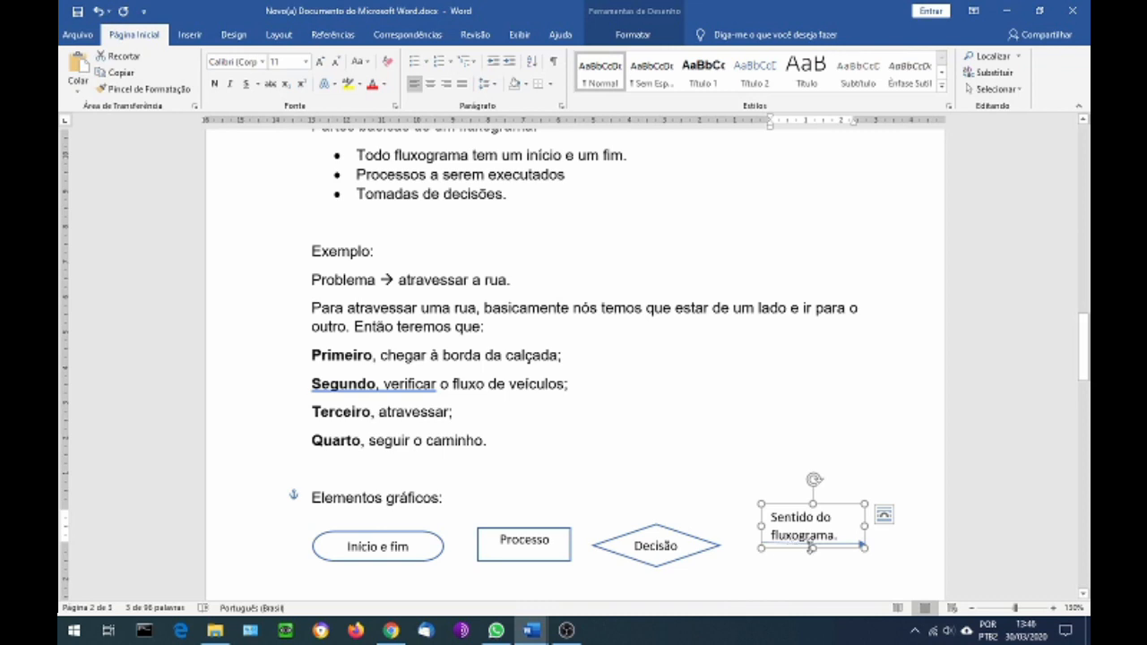
# Draw a Fluxograma: Processo rectangle about 1.5 cm high and 3.4 cm wide near the top of the blank third page
pyautogui.scroll(-1, 811, 547)
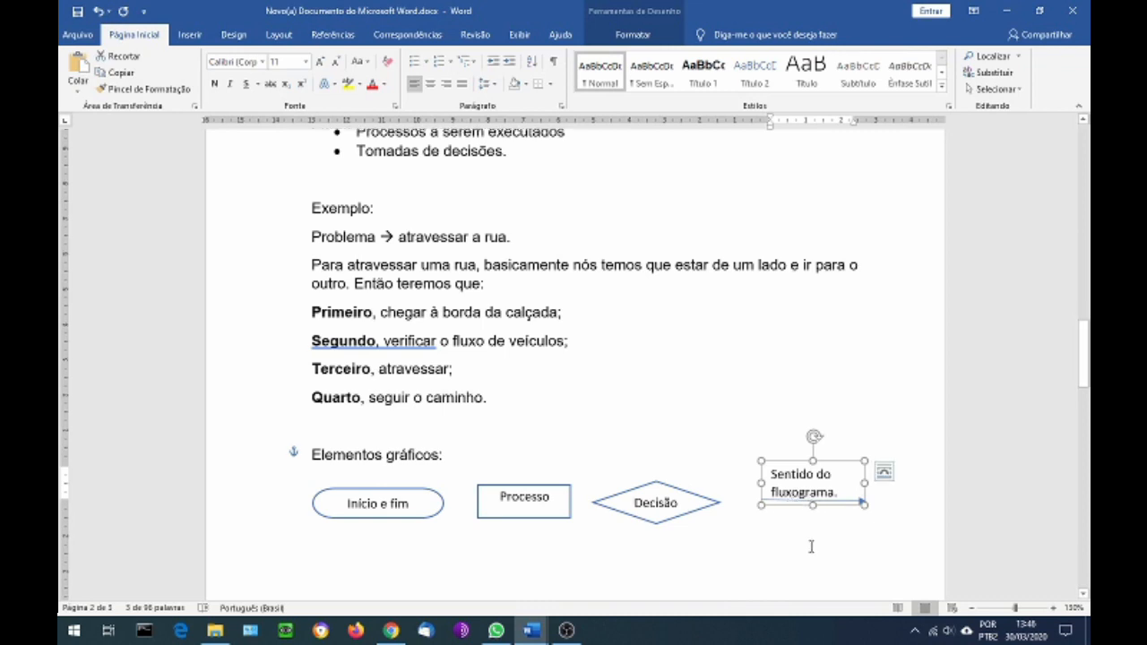
pyautogui.scroll(-4, 811, 546)
pyautogui.scroll(-11, 811, 546)
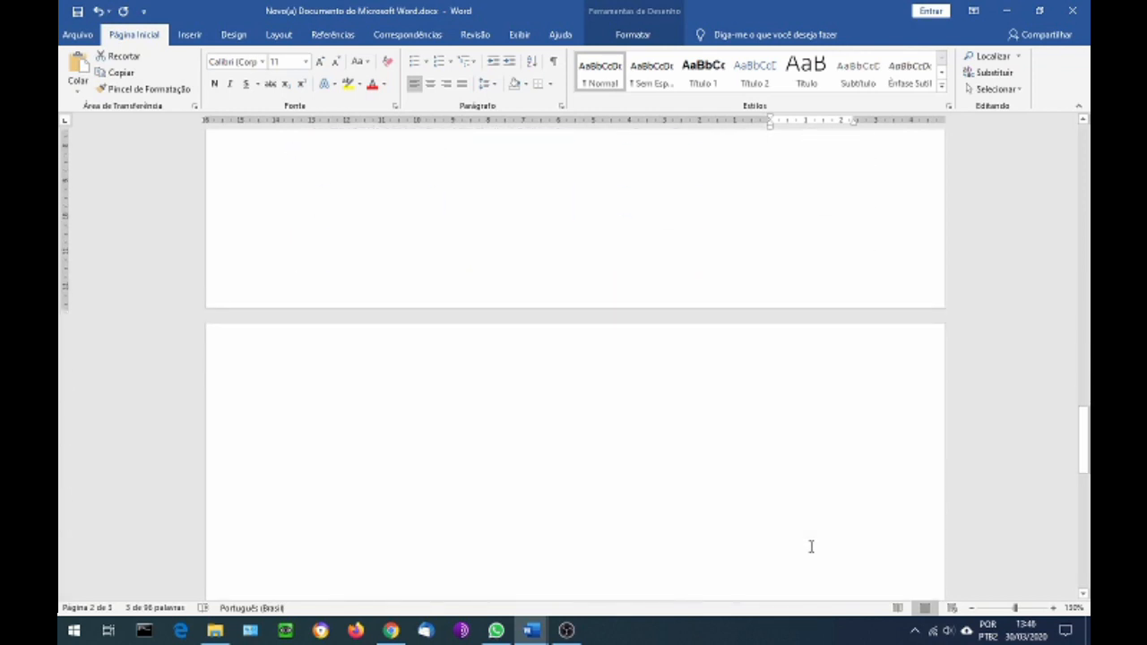
pyautogui.scroll(-4, 811, 546)
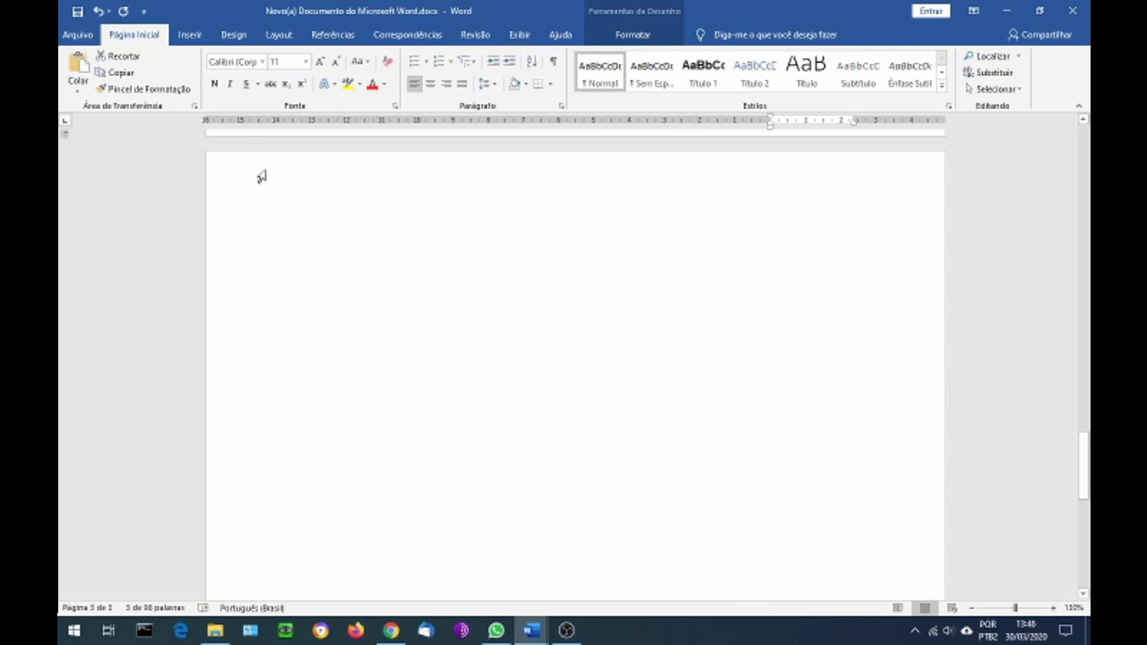
pyautogui.click(190, 36)
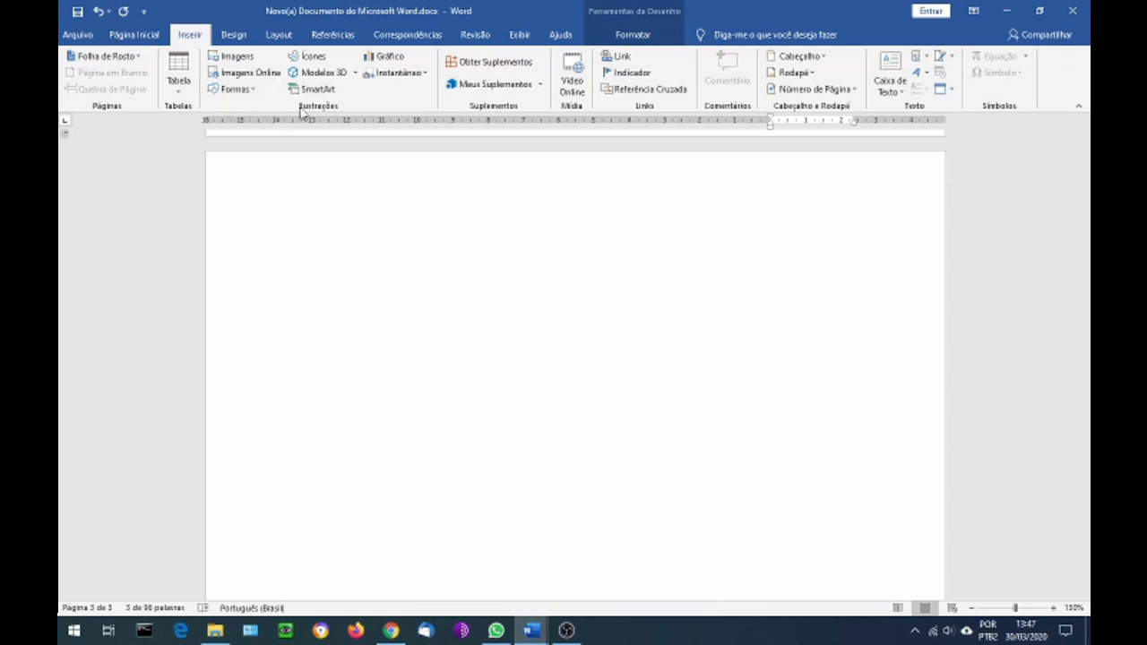
pyautogui.click(257, 94)
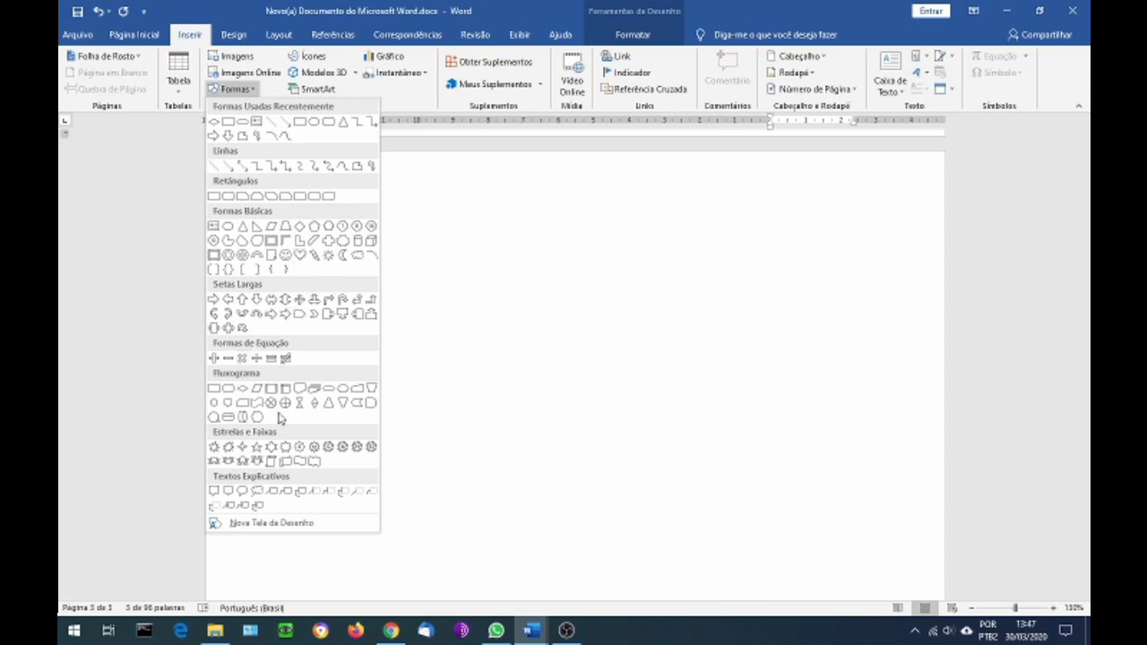
pyautogui.click(215, 391)
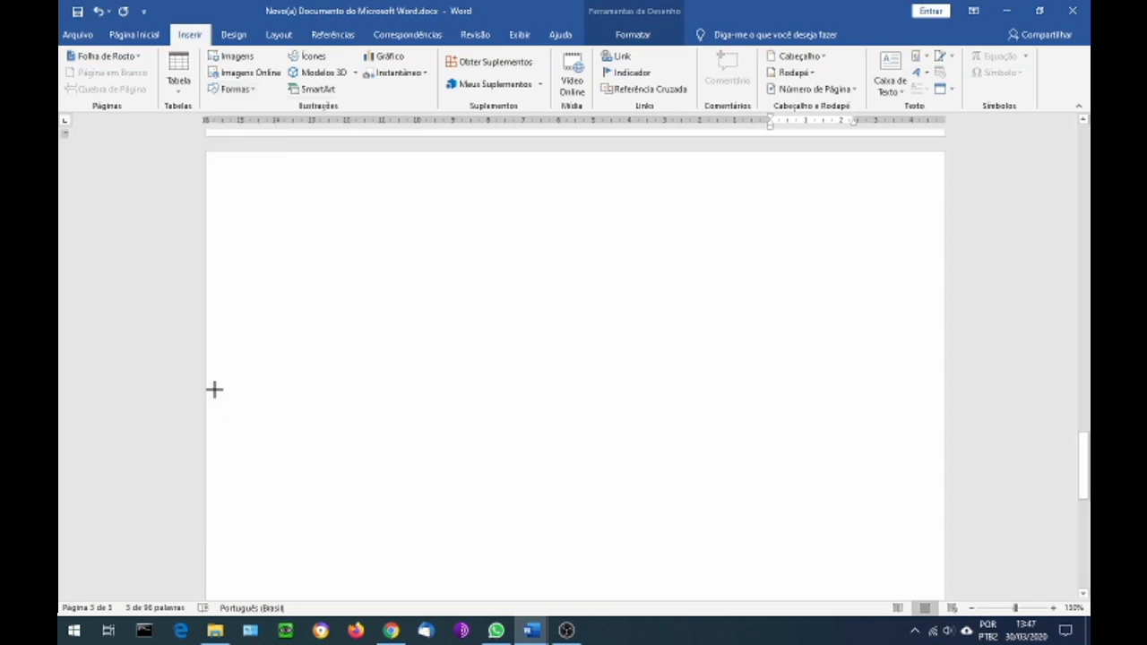
pyautogui.moveTo(317, 209); pyautogui.dragTo(440, 261)
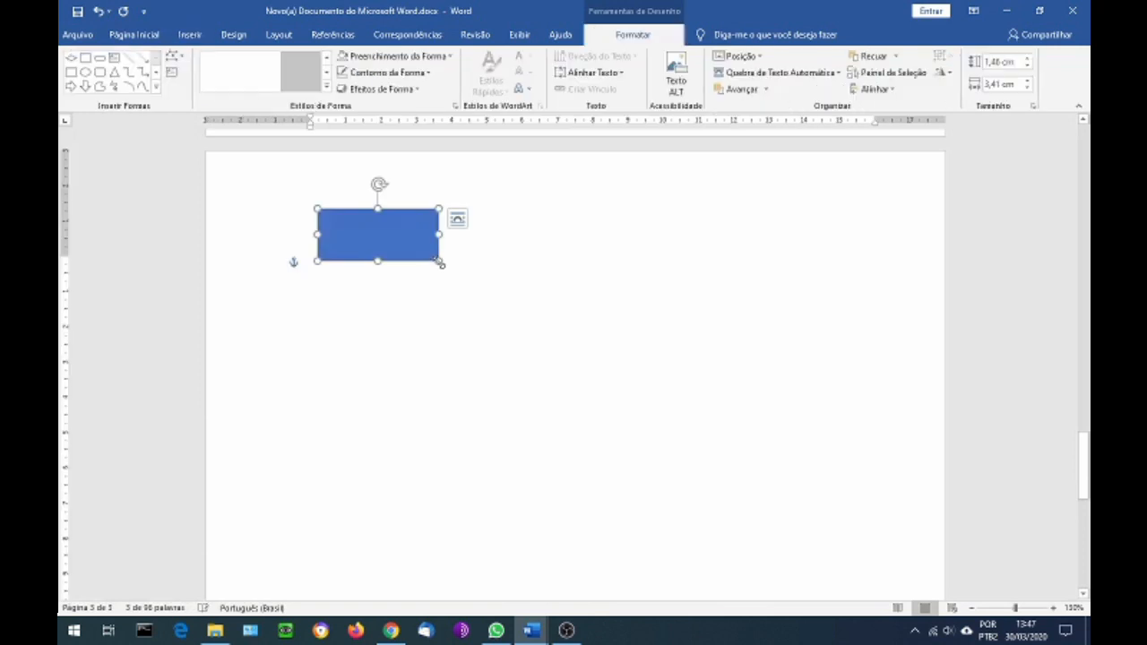
# Draw a pentagon about 2.5 cm high and 3.5 cm wide below the rectangle on the third page
pyautogui.click(190, 36)
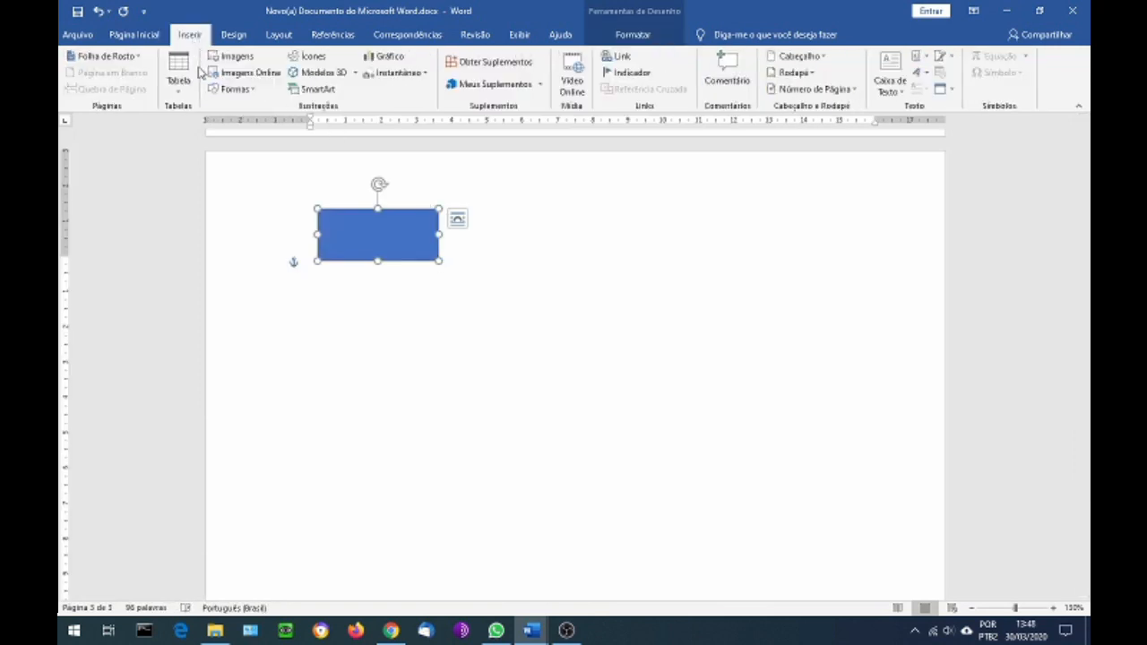
pyautogui.click(231, 89)
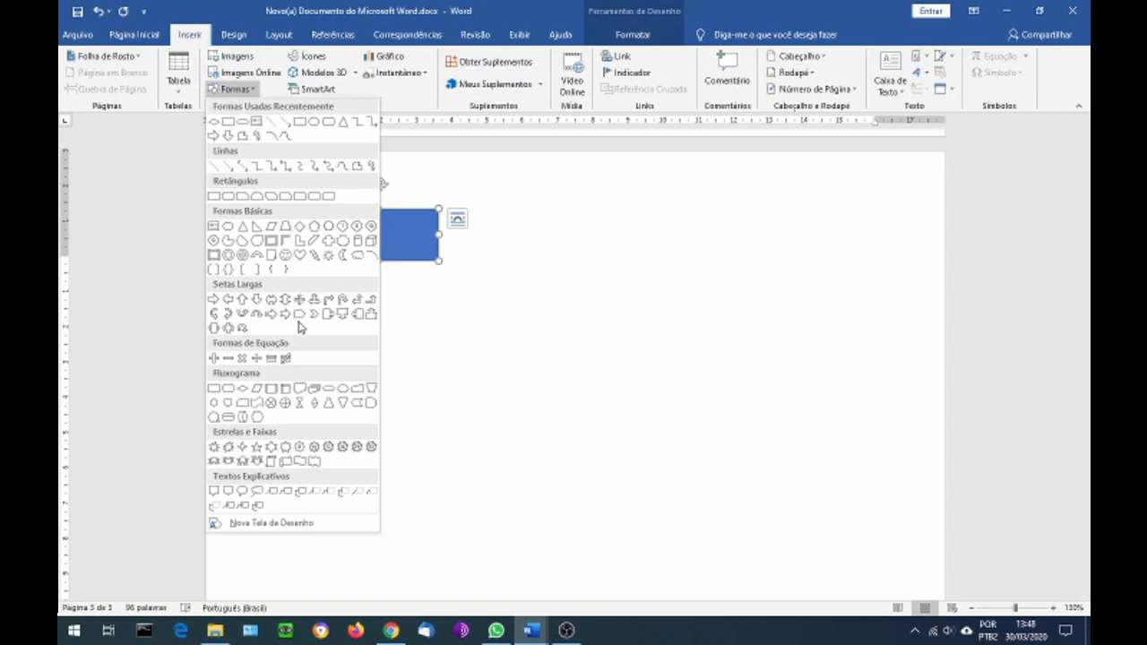
pyautogui.click(314, 226)
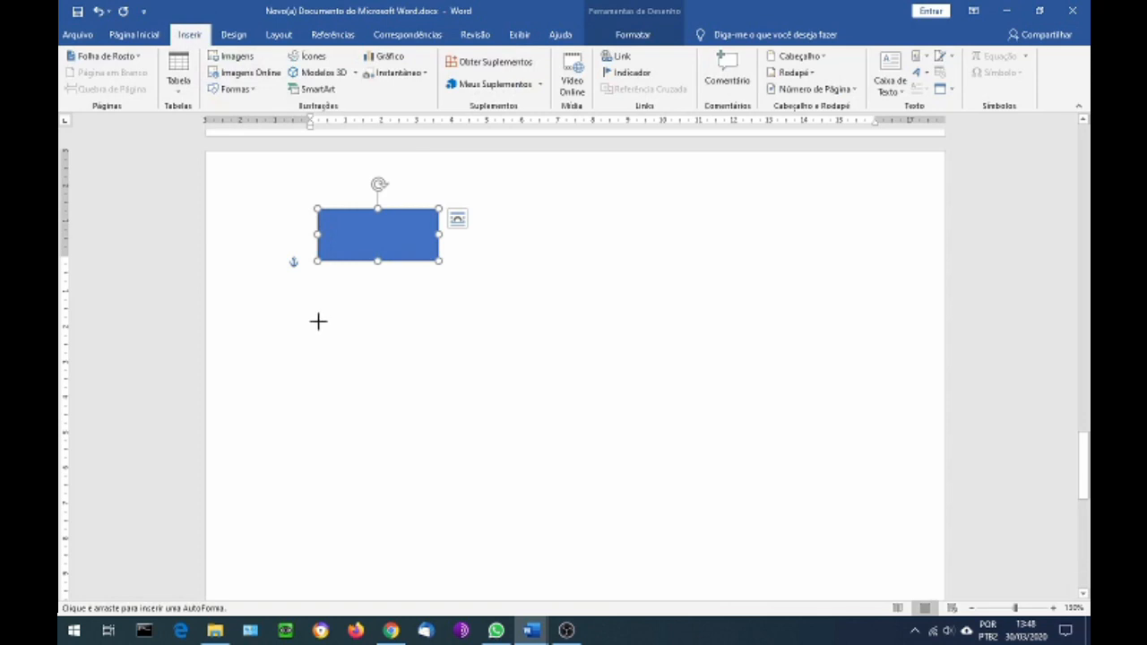
pyautogui.moveTo(318, 320); pyautogui.dragTo(442, 410)
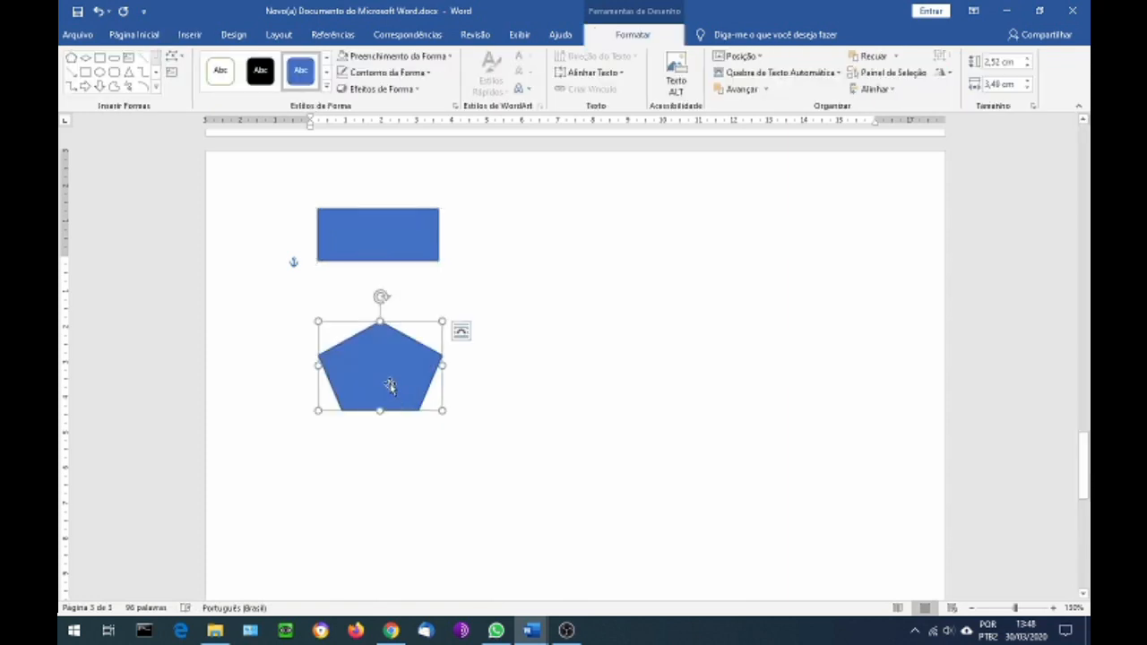
# Draw a teardrop shape about 3.6 cm high and 4.5 cm wide to the right of the rectangle and pentagon
pyautogui.click(192, 36)
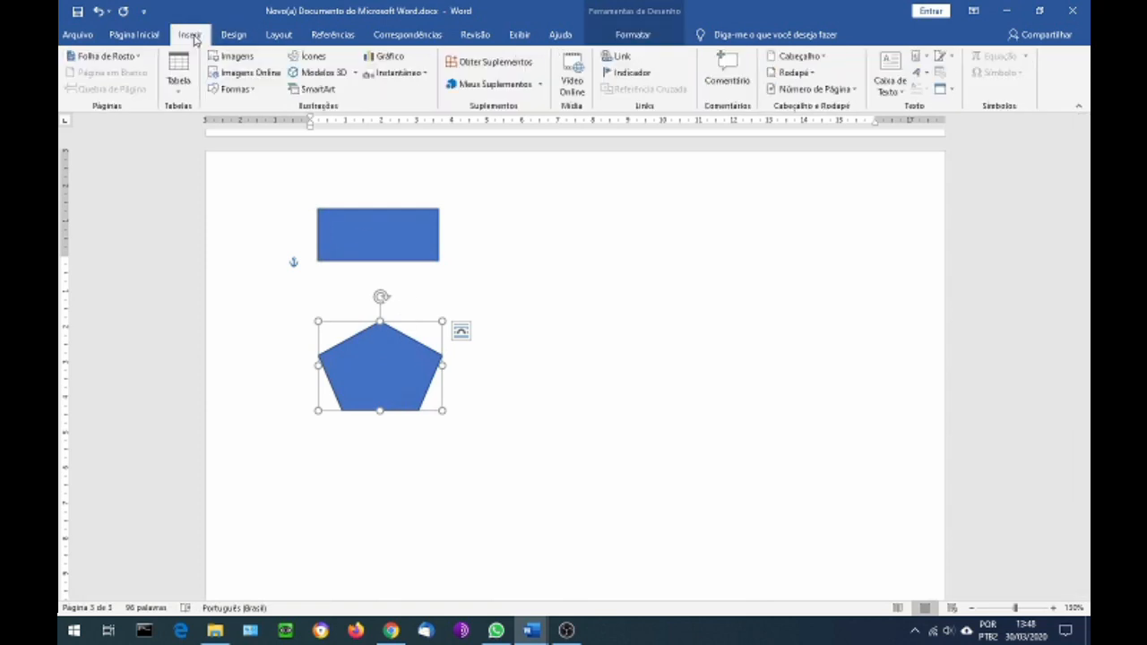
pyautogui.click(233, 89)
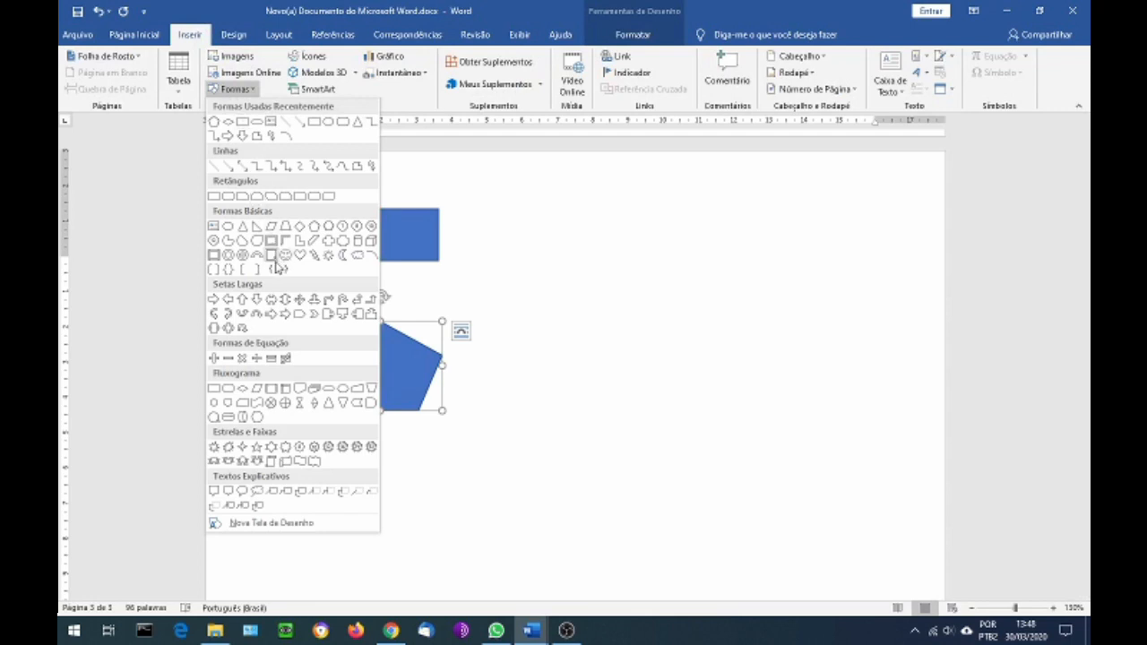
pyautogui.click(257, 241)
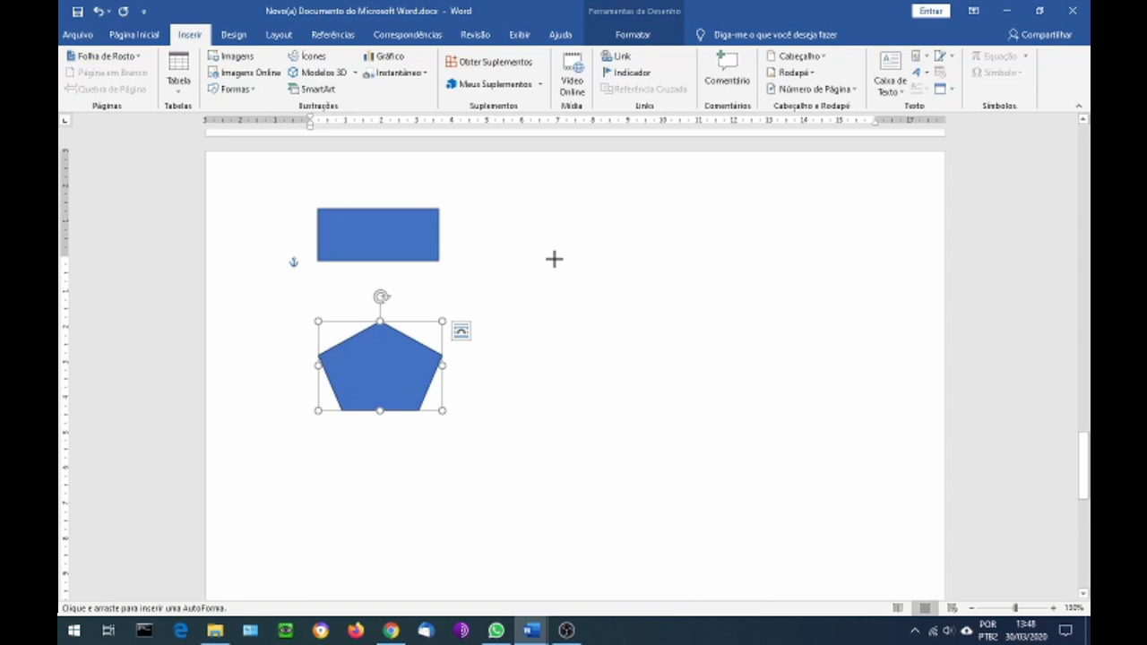
pyautogui.moveTo(604, 263); pyautogui.dragTo(762, 391)
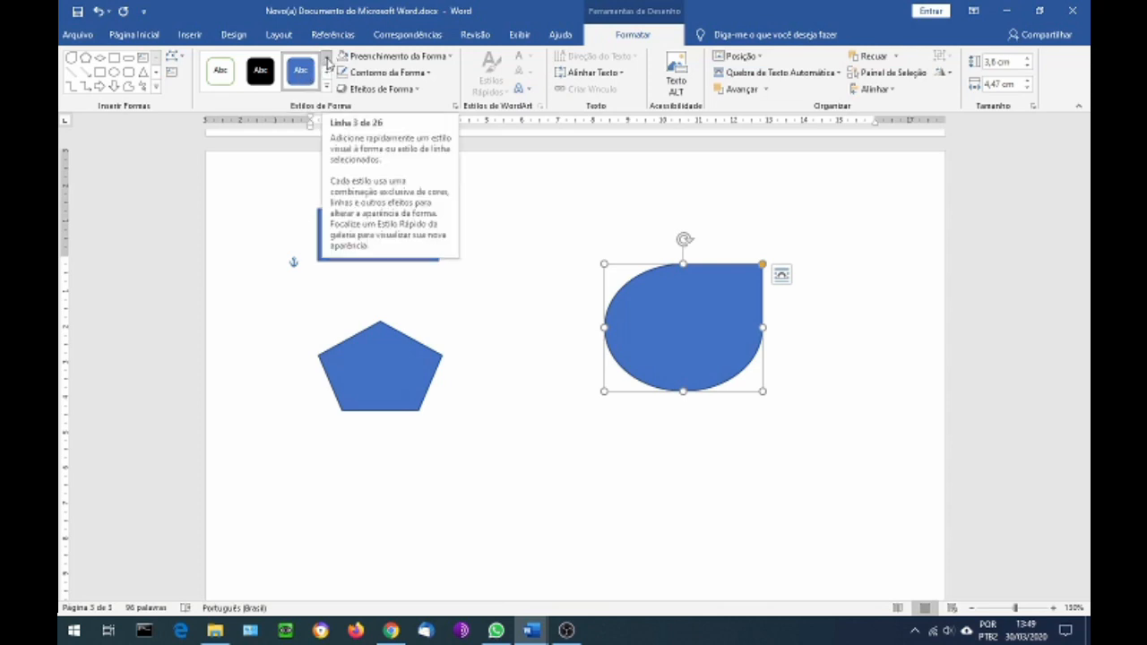
# Apply the Contorno Colorido - Azul, Ênfase 1 shape style to the teardrop
pyautogui.click(327, 59)
pyautogui.click(327, 59)
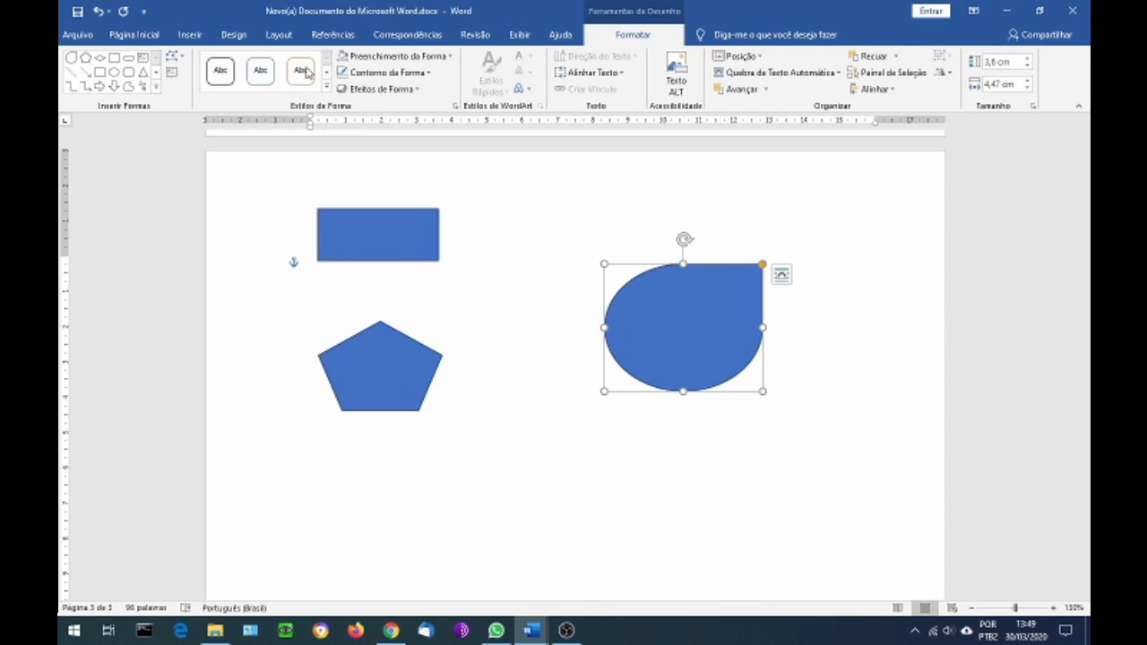
pyautogui.click(260, 75)
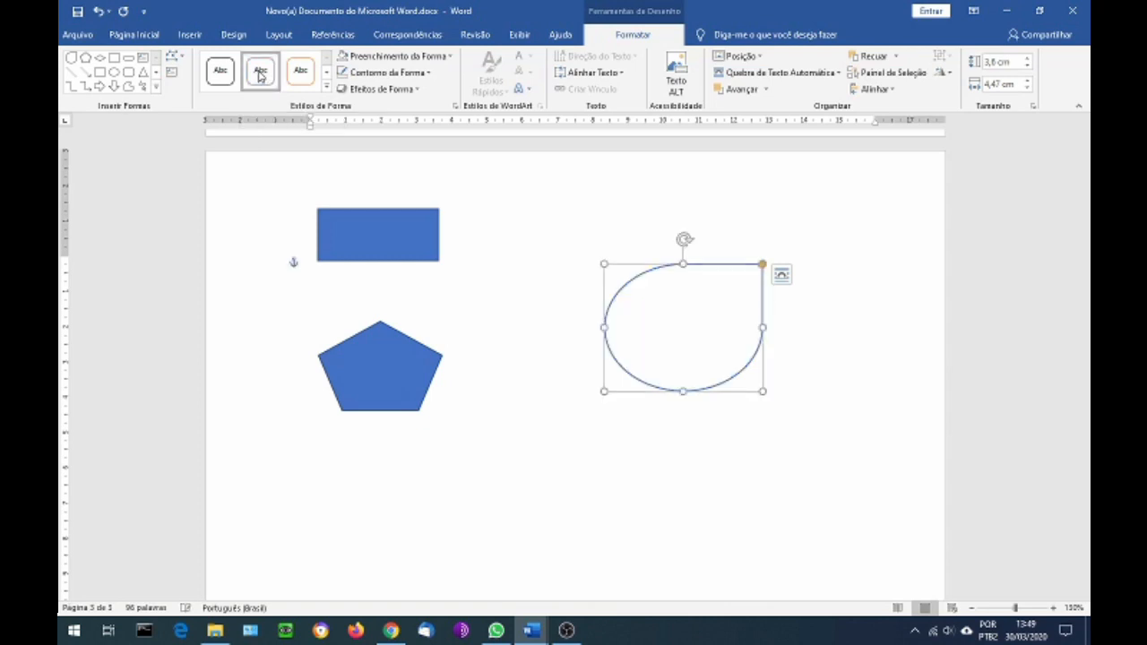
# Apply the Contorno Colorido - Azul, Ênfase 1 shape style to the rectangle and the pentagon
pyautogui.click(390, 242)
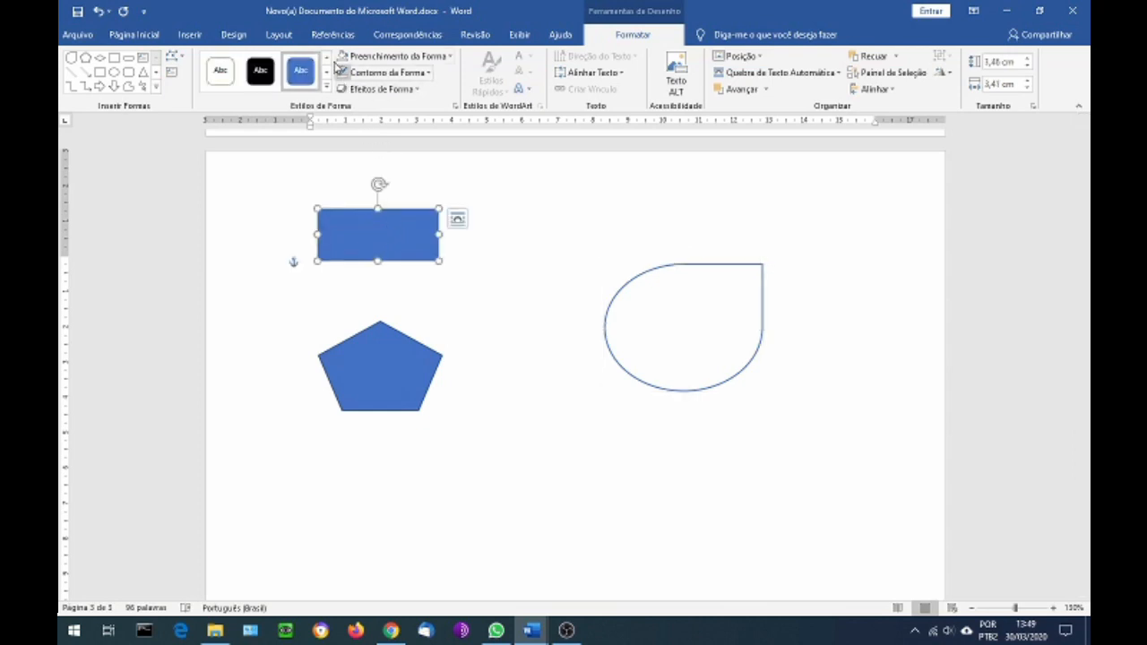
pyautogui.click(327, 59)
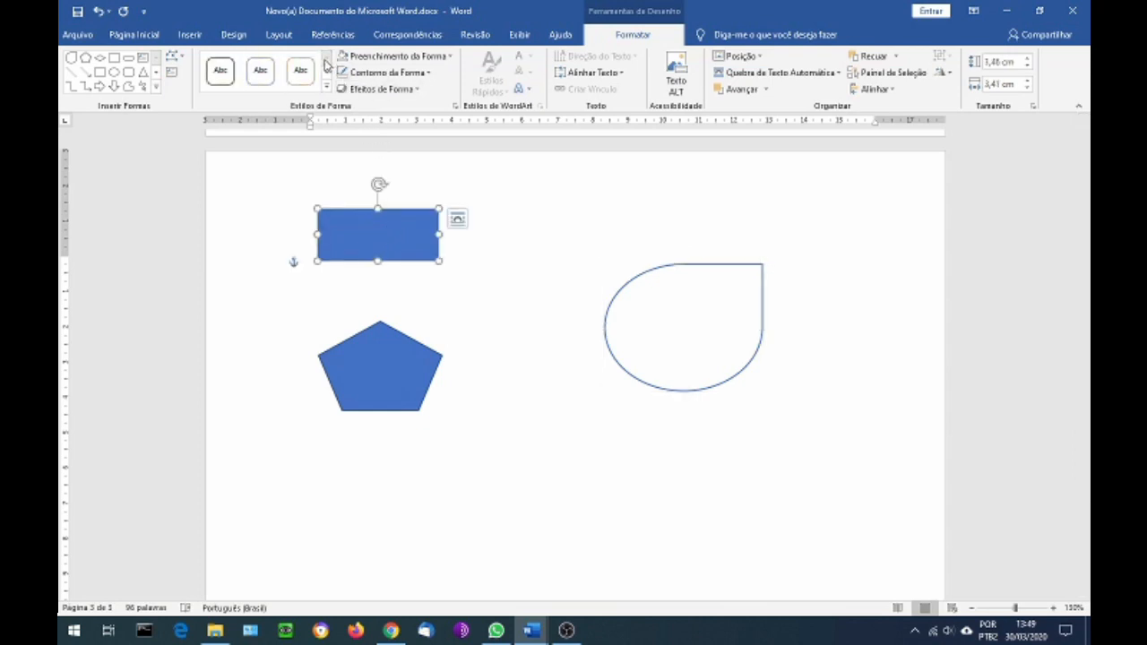
pyautogui.click(260, 71)
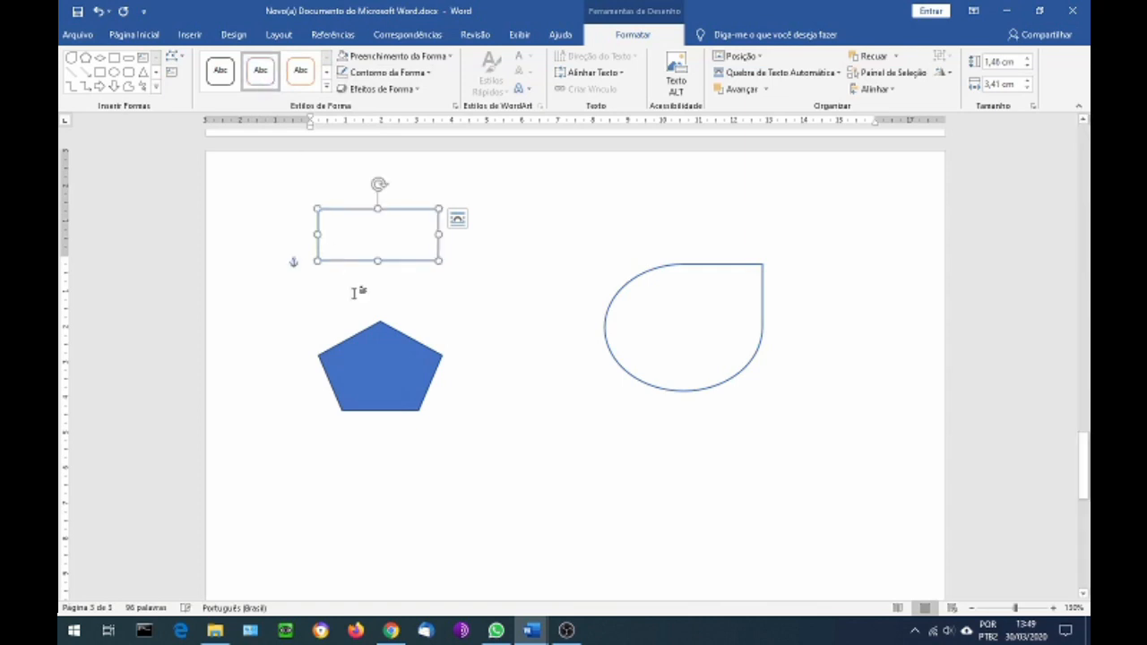
pyautogui.click(390, 363)
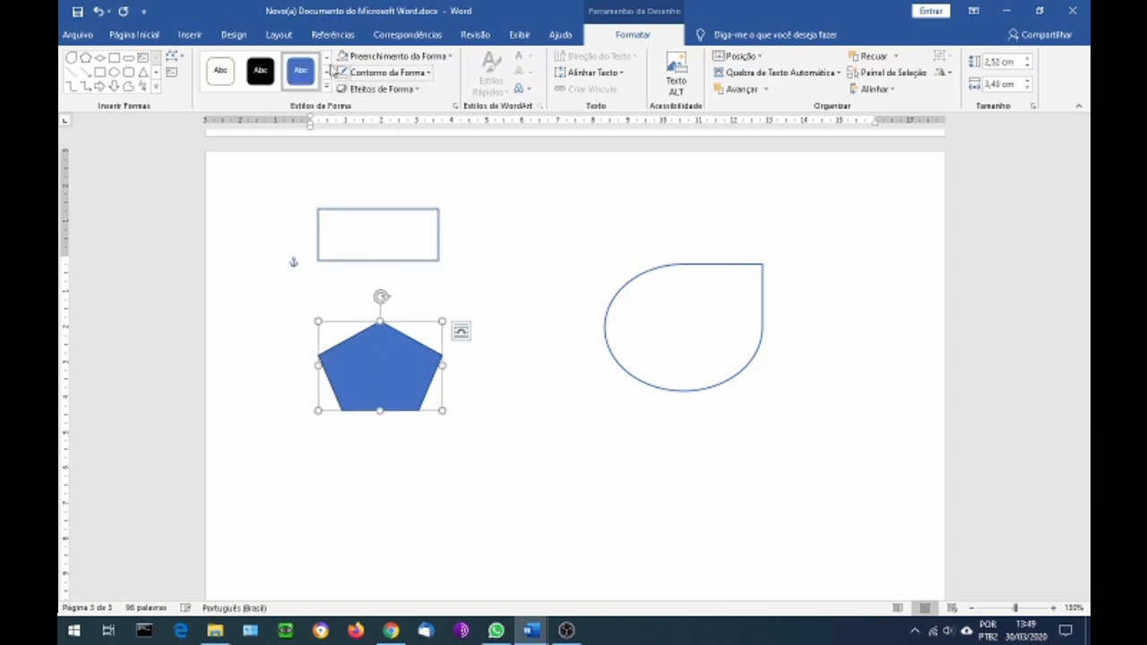
pyautogui.click(327, 58)
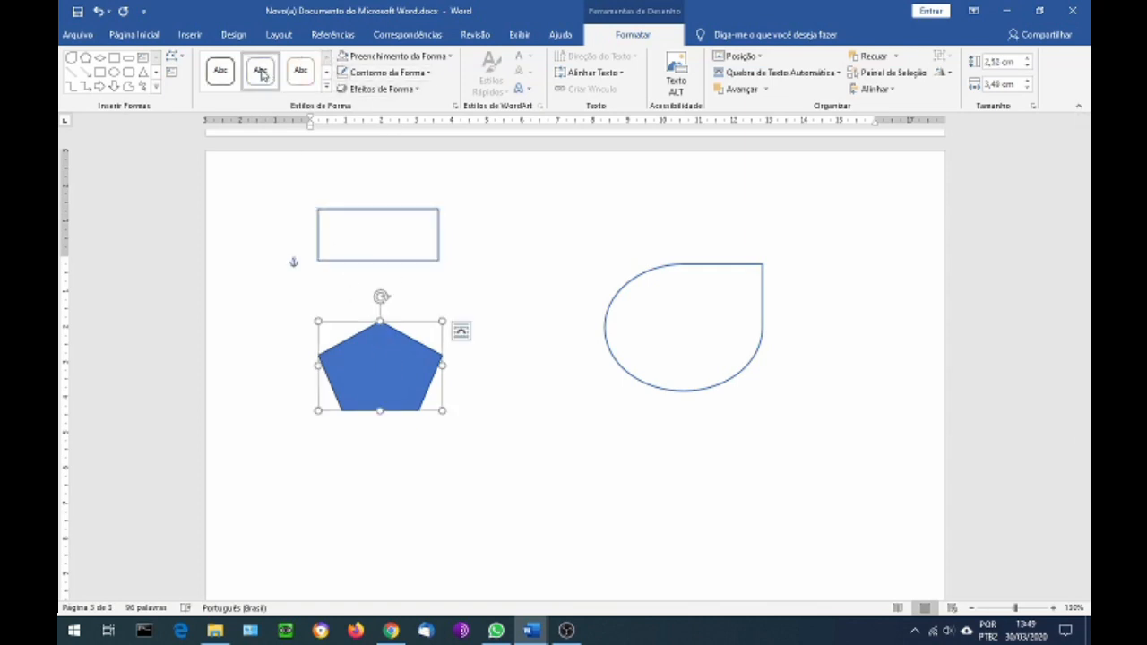
pyautogui.click(260, 72)
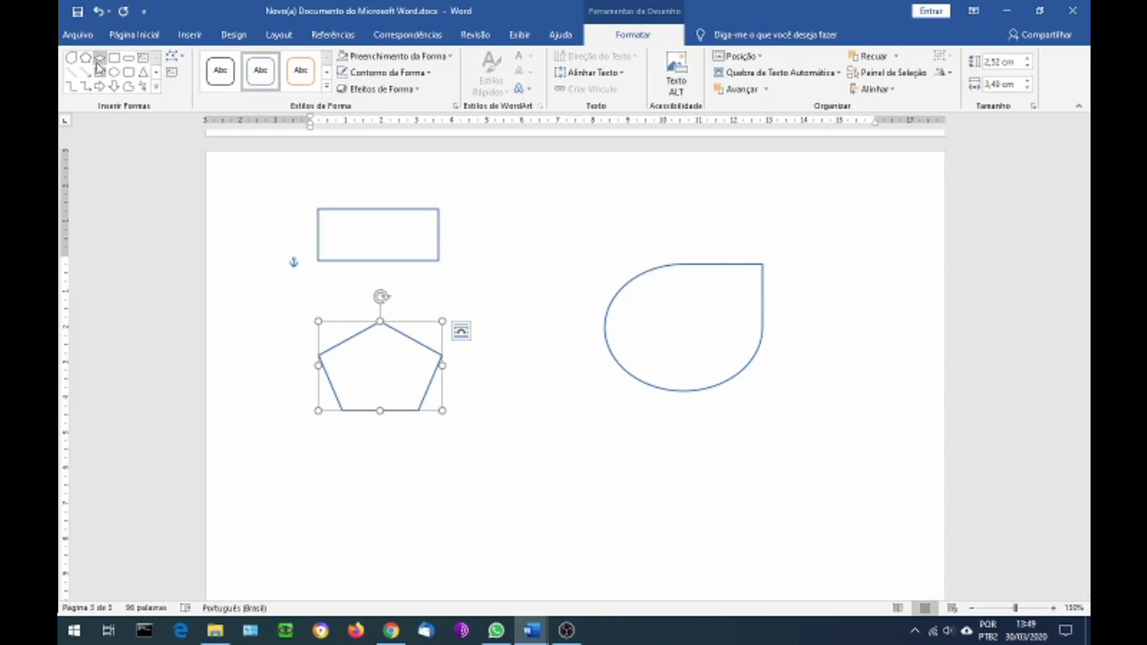
# Draw a Seta da Linha arrow about 1.8 cm high and 4.2 cm wide from beside the rectangle to the teardrop
pyautogui.click(185, 40)
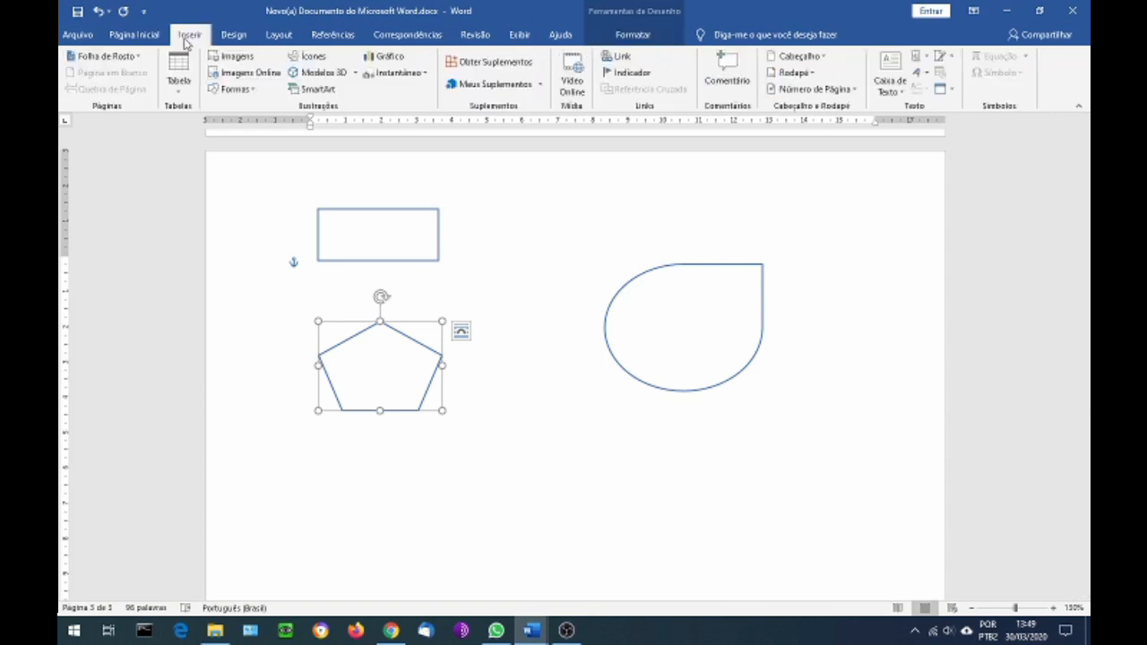
pyautogui.click(240, 90)
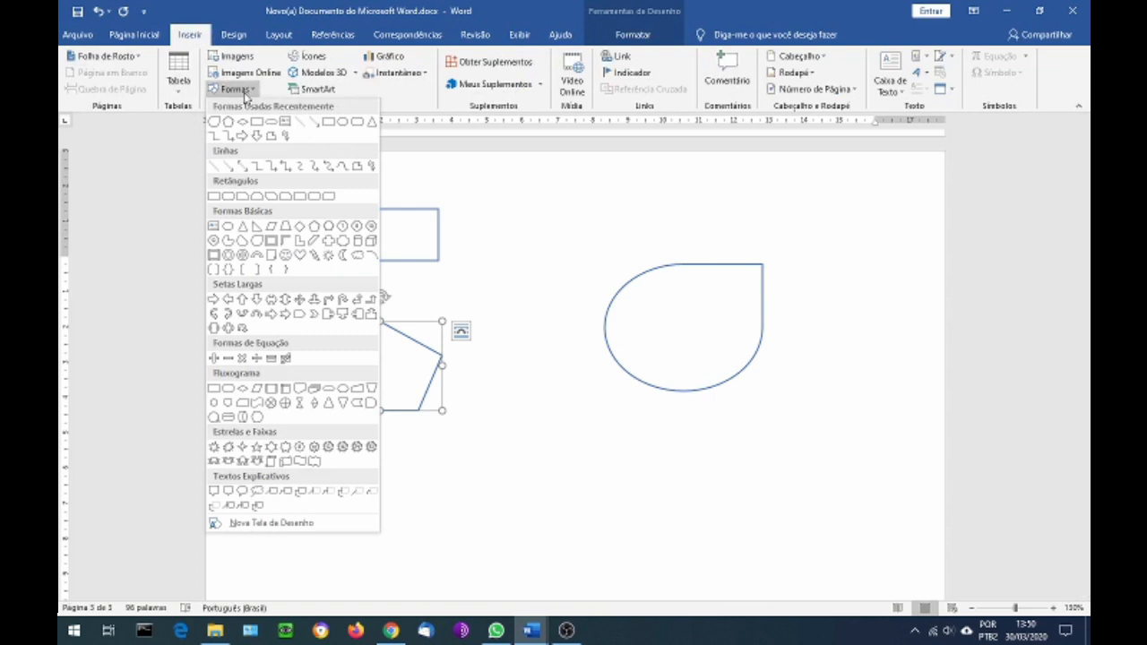
pyautogui.click(312, 124)
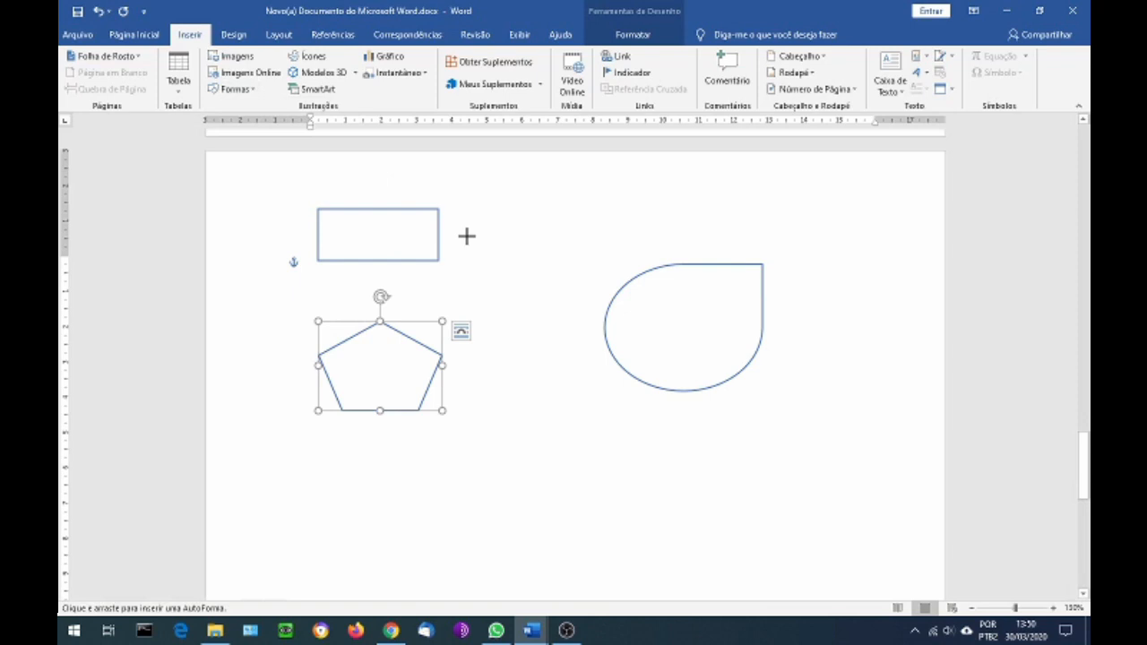
pyautogui.moveTo(465, 239); pyautogui.dragTo(596, 292)
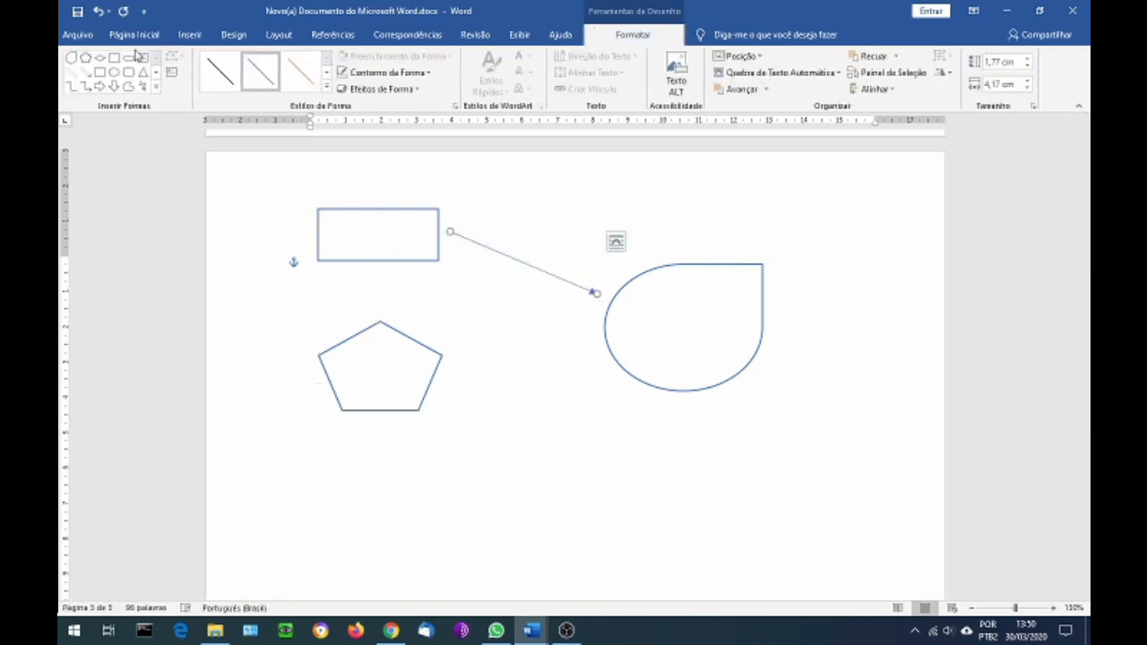
# Draw a line arrow about 1.3 cm high and 3.7 cm wide rising from beside the pentagon to the teardrop
pyautogui.click(185, 39)
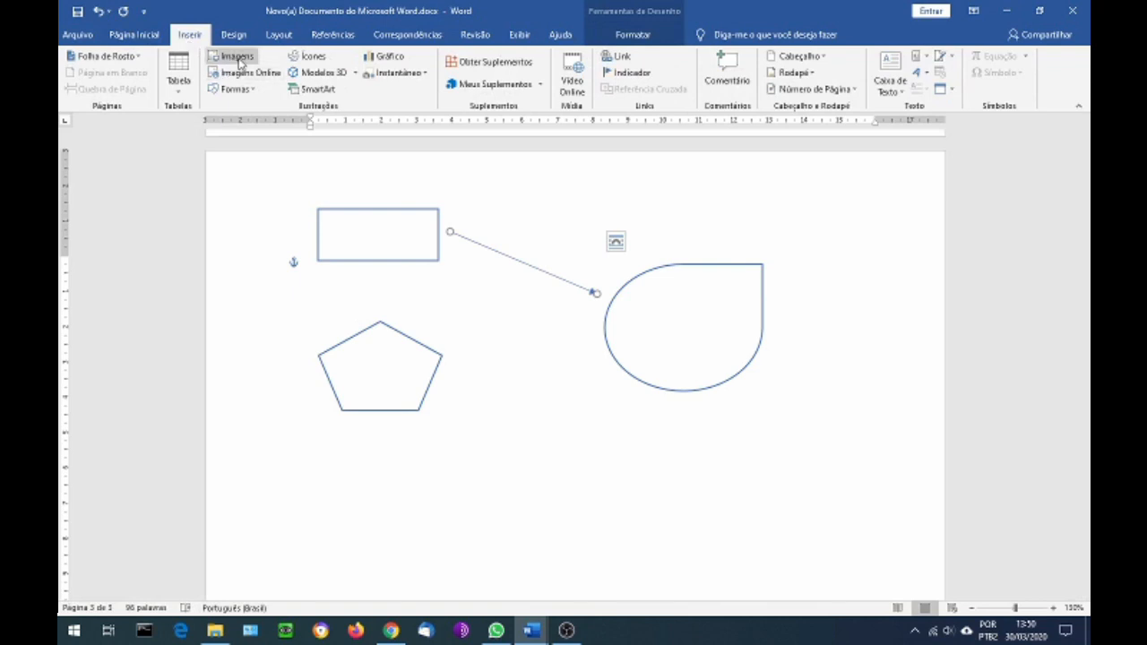
pyautogui.click(238, 56)
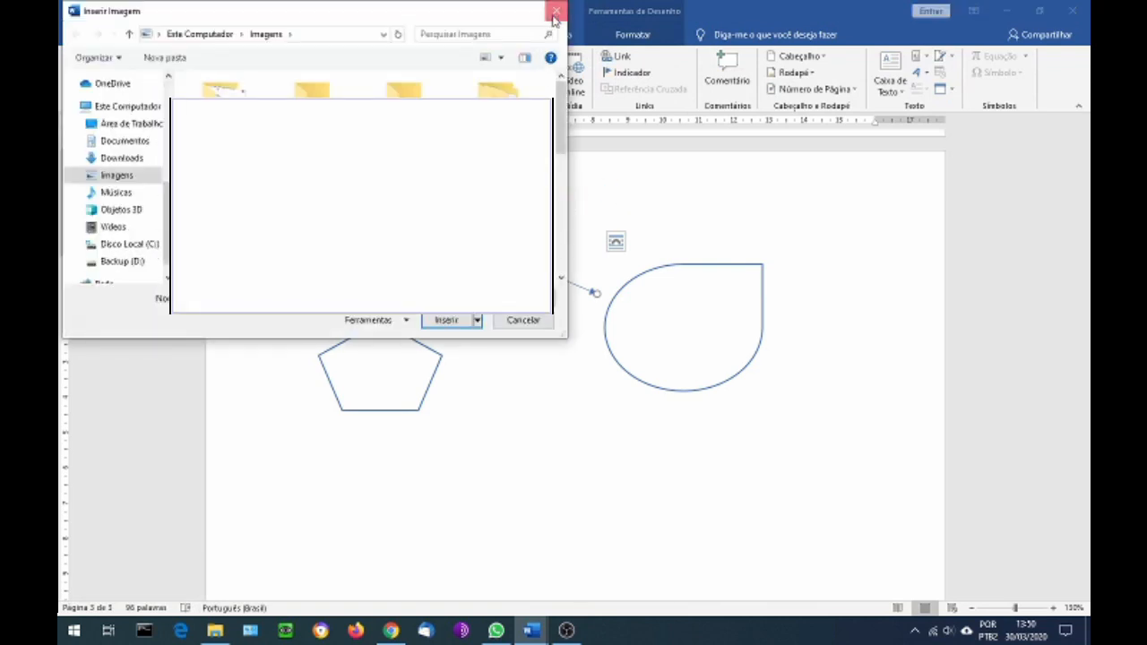
pyautogui.click(556, 11)
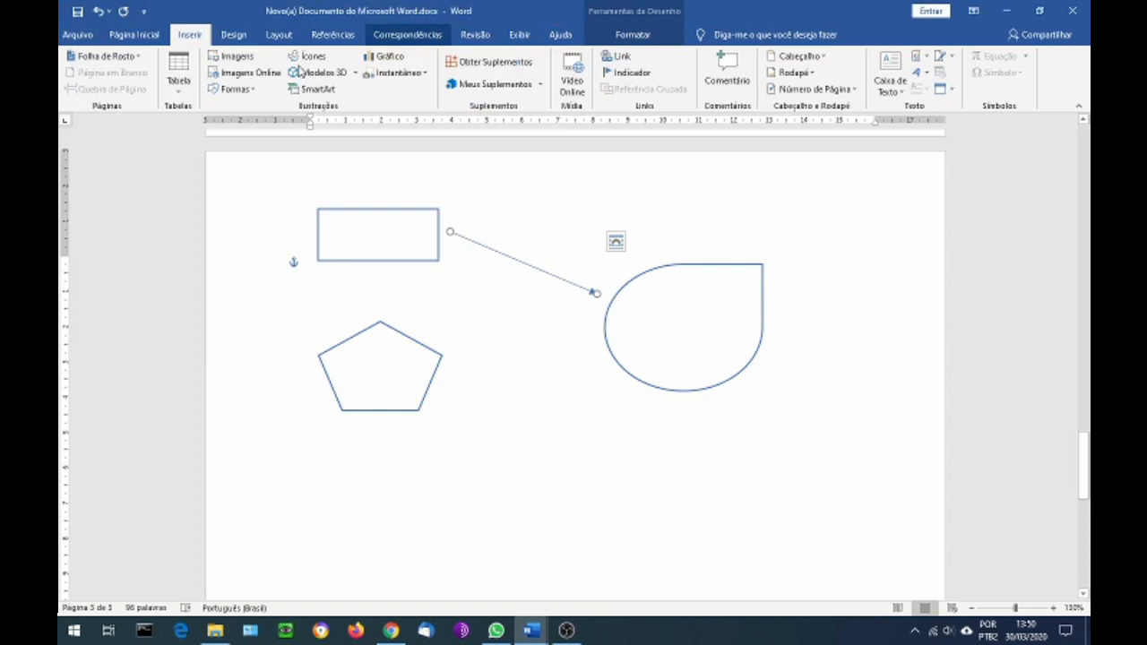
pyautogui.click(233, 89)
pyautogui.click(319, 129)
pyautogui.moveTo(456, 381)
pyautogui.mouseDown()
pyautogui.moveTo(532, 343)
pyautogui.moveTo(585, 336)
pyautogui.mouseUp()
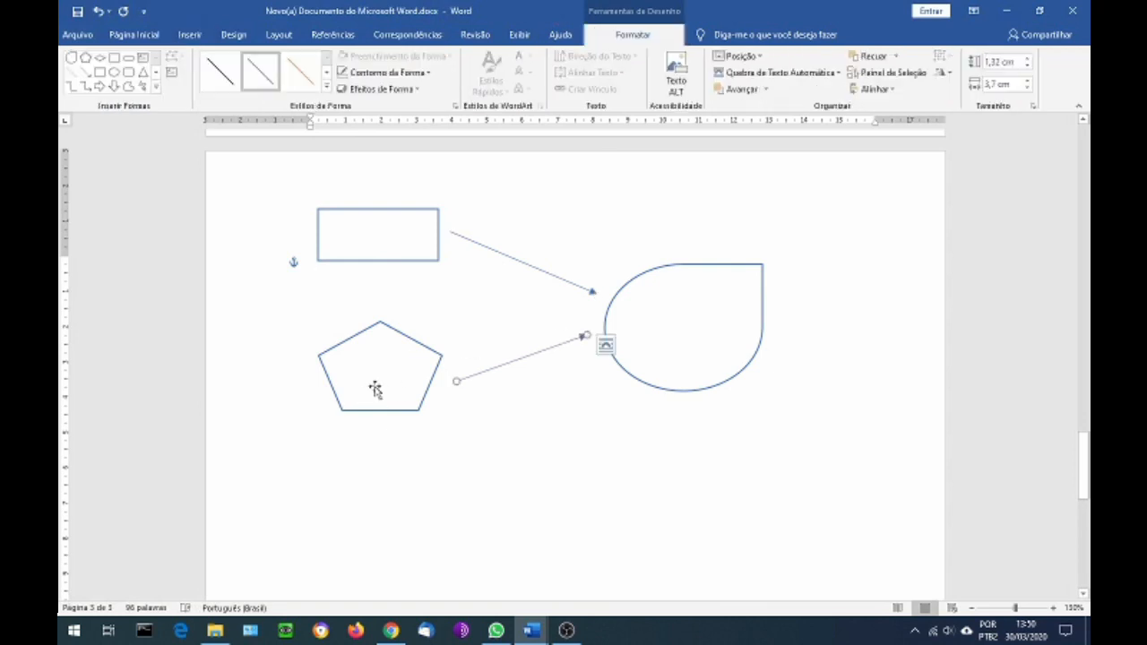
# Draw a downward line arrow about 1.3 cm high between the rectangle and the pentagon
pyautogui.click(182, 41)
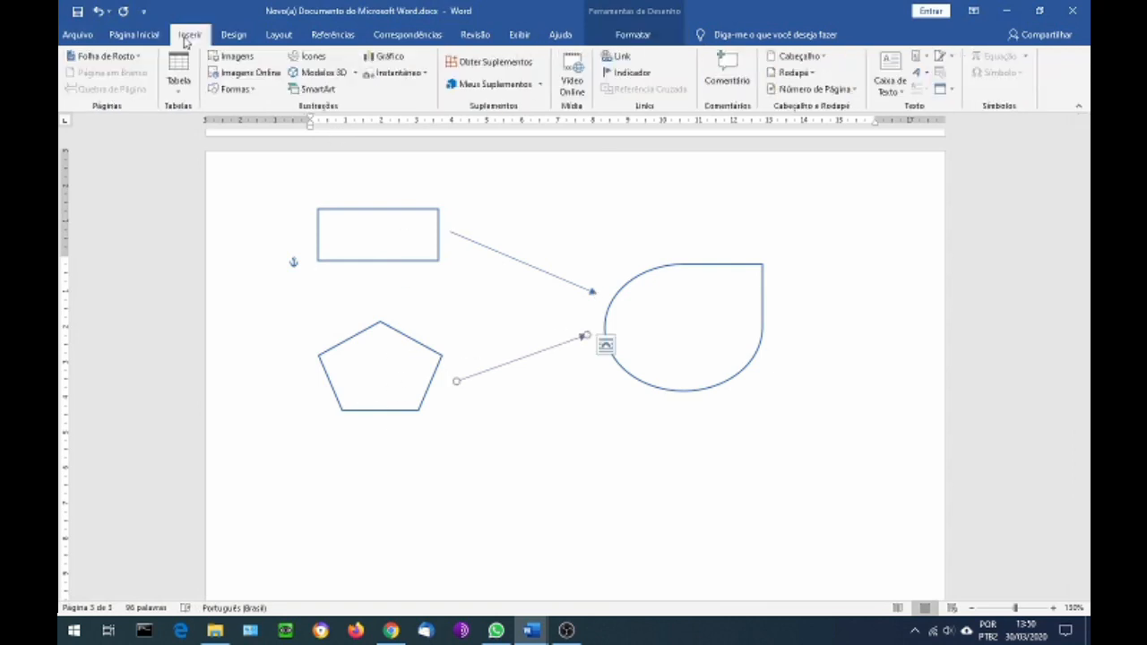
pyautogui.click(239, 93)
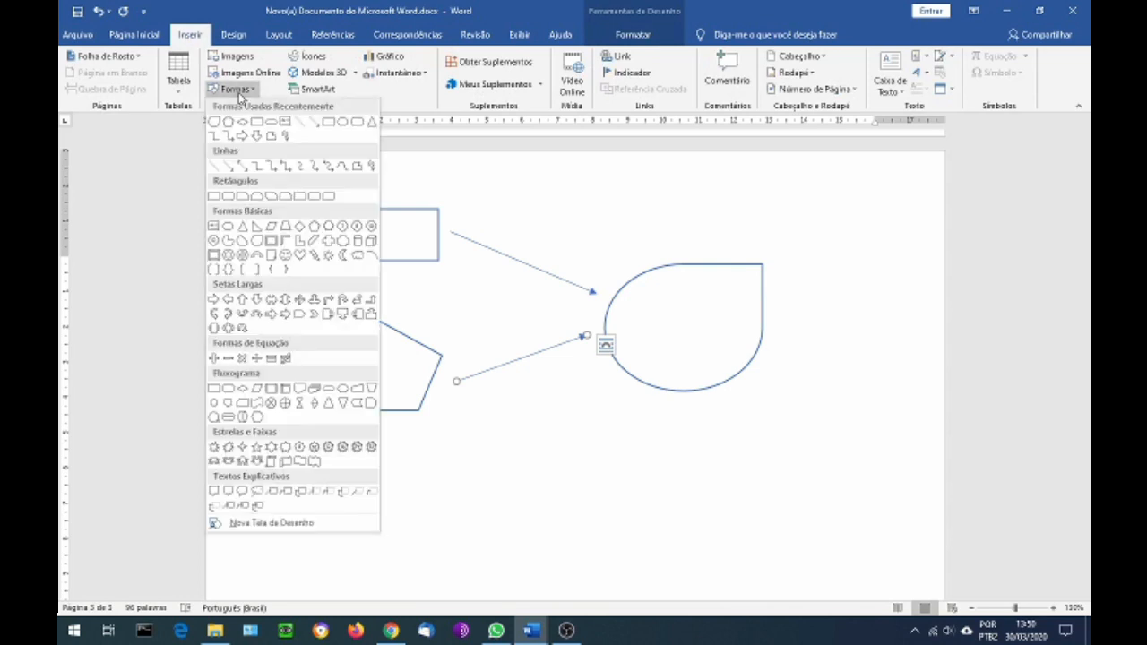
pyautogui.click(315, 123)
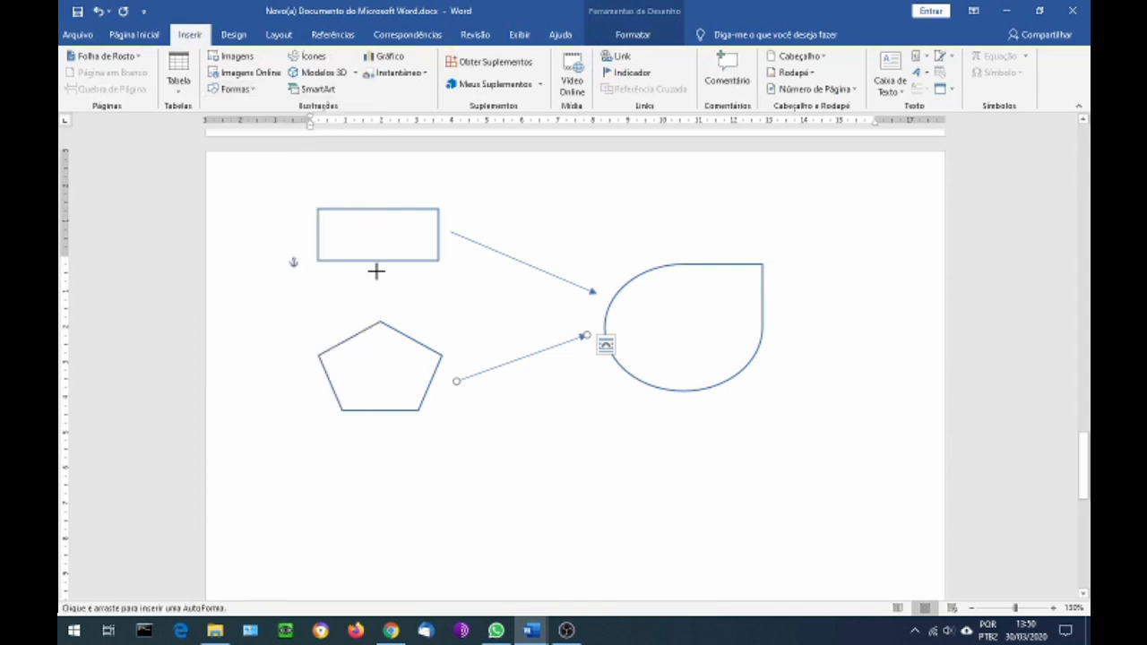
pyautogui.moveTo(376, 268); pyautogui.dragTo(377, 313)
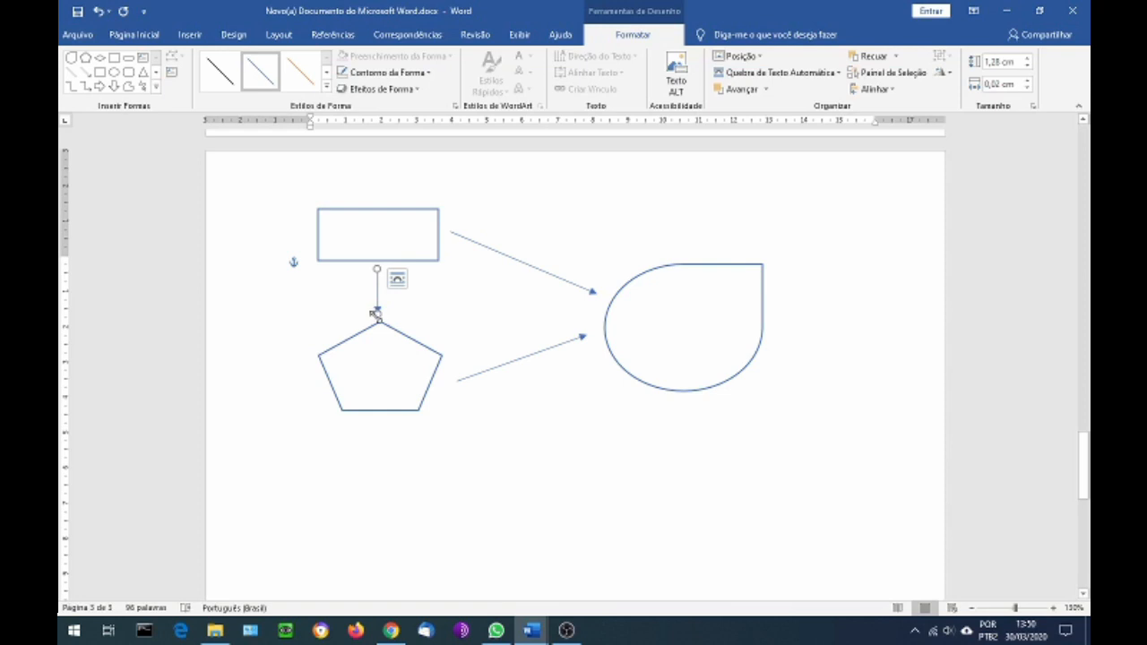
# Adjust the lower end of the arrow between the rectangle and the pentagon, making it about 1.1 cm high and 0.1 cm wide
pyautogui.click(580, 286)
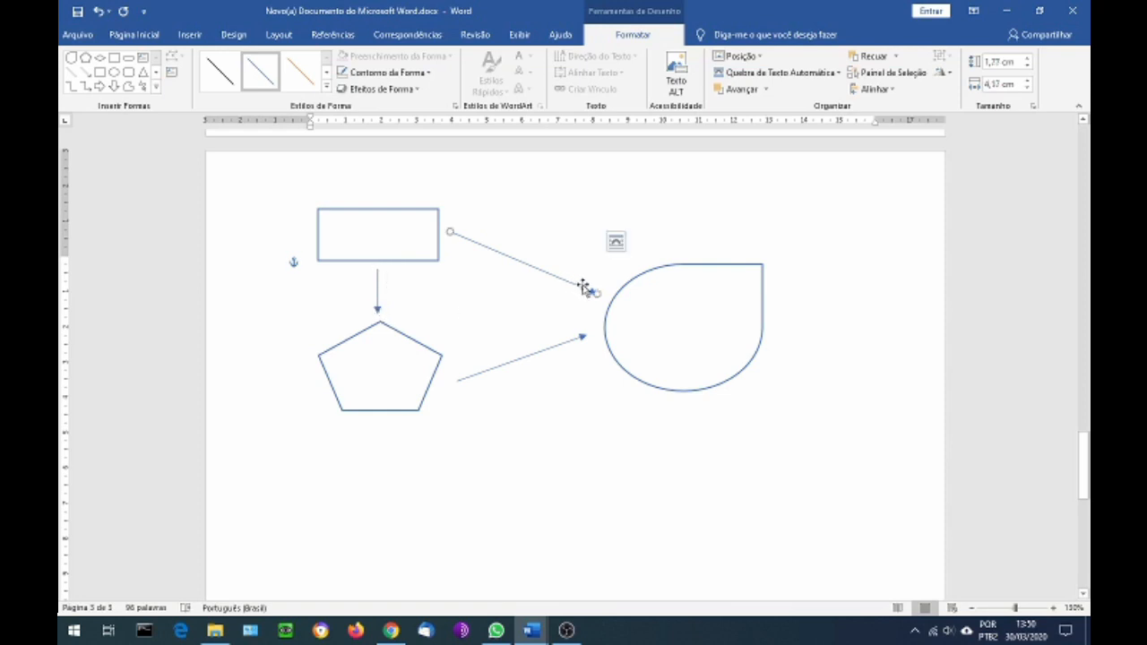
pyautogui.click(376, 283)
pyautogui.moveTo(377, 312); pyautogui.dragTo(375, 309)
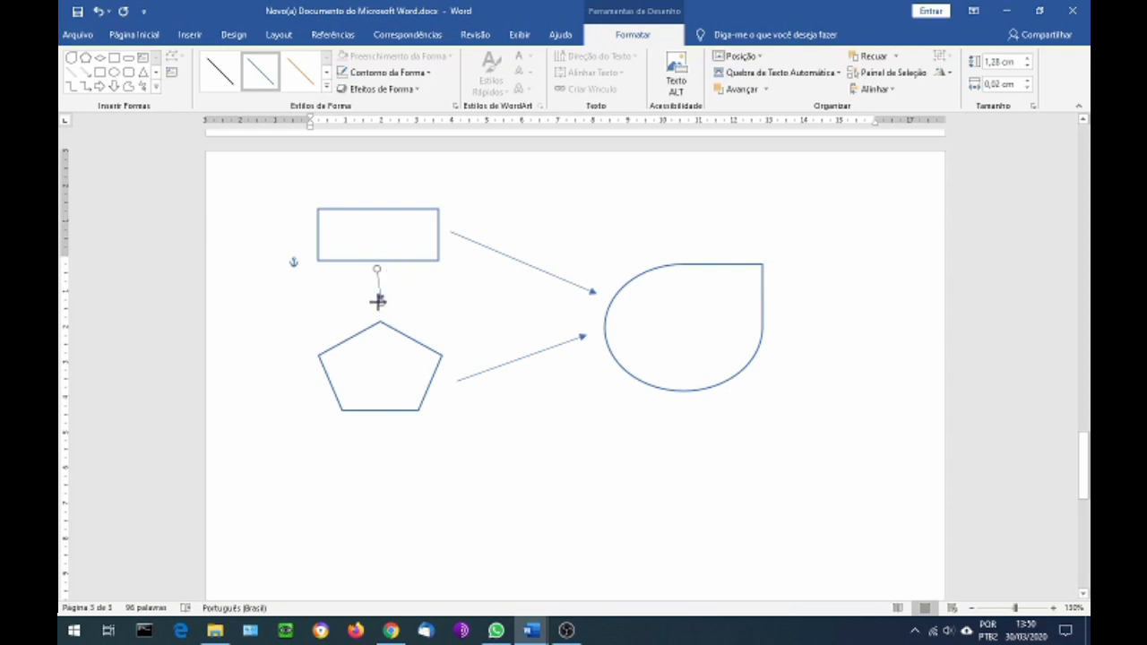
pyautogui.moveTo(379, 298)
pyautogui.mouseDown()
pyautogui.moveTo(403, 321)
pyautogui.moveTo(385, 322)
pyautogui.moveTo(404, 320)
pyautogui.moveTo(371, 319)
pyautogui.mouseUp()
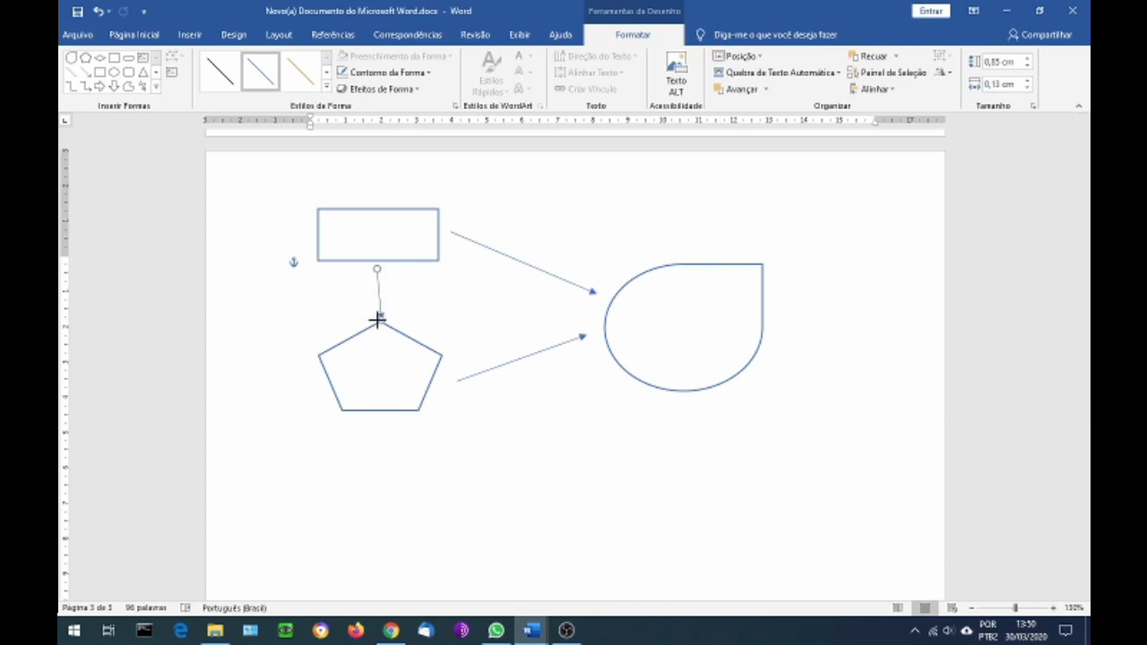
pyautogui.moveTo(378, 319); pyautogui.dragTo(371, 318)
pyautogui.moveTo(381, 287); pyautogui.dragTo(384, 291)
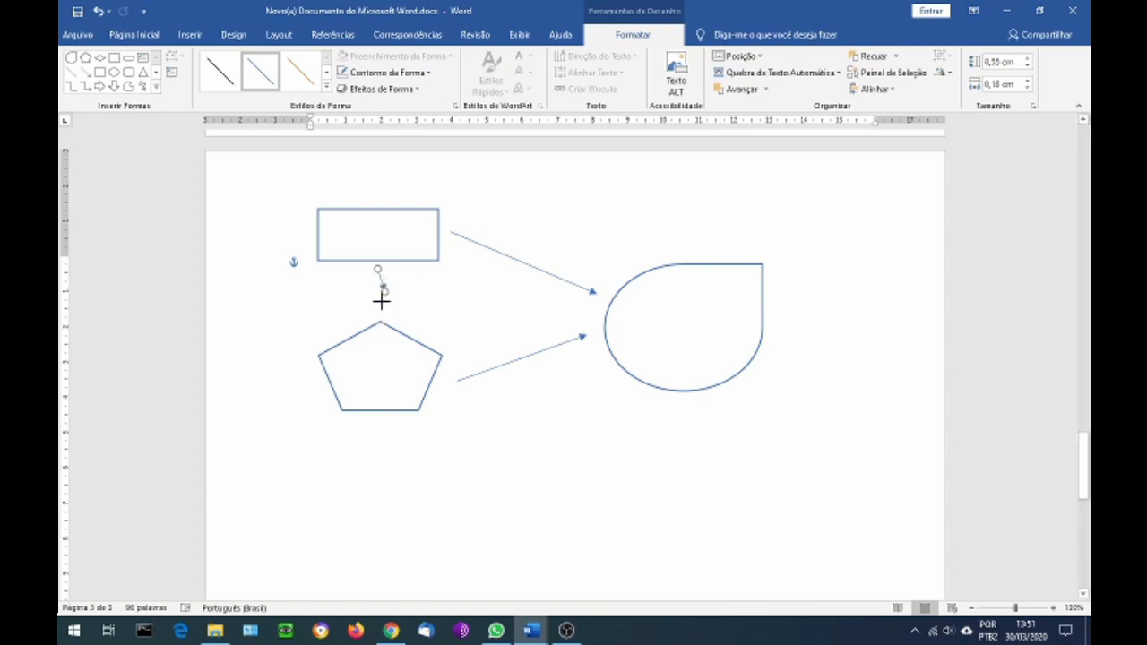
pyautogui.moveTo(385, 312)
pyautogui.mouseDown()
pyautogui.moveTo(361, 317)
pyautogui.moveTo(392, 344)
pyautogui.moveTo(372, 348)
pyautogui.moveTo(377, 325)
pyautogui.moveTo(419, 307)
pyautogui.moveTo(366, 328)
pyautogui.moveTo(396, 328)
pyautogui.moveTo(415, 310)
pyautogui.moveTo(374, 300)
pyautogui.mouseUp()
pyautogui.moveTo(374, 302); pyautogui.dragTo(391, 313)
pyautogui.moveTo(382, 310); pyautogui.dragTo(382, 308)
pyautogui.moveTo(383, 307); pyautogui.dragTo(382, 307)
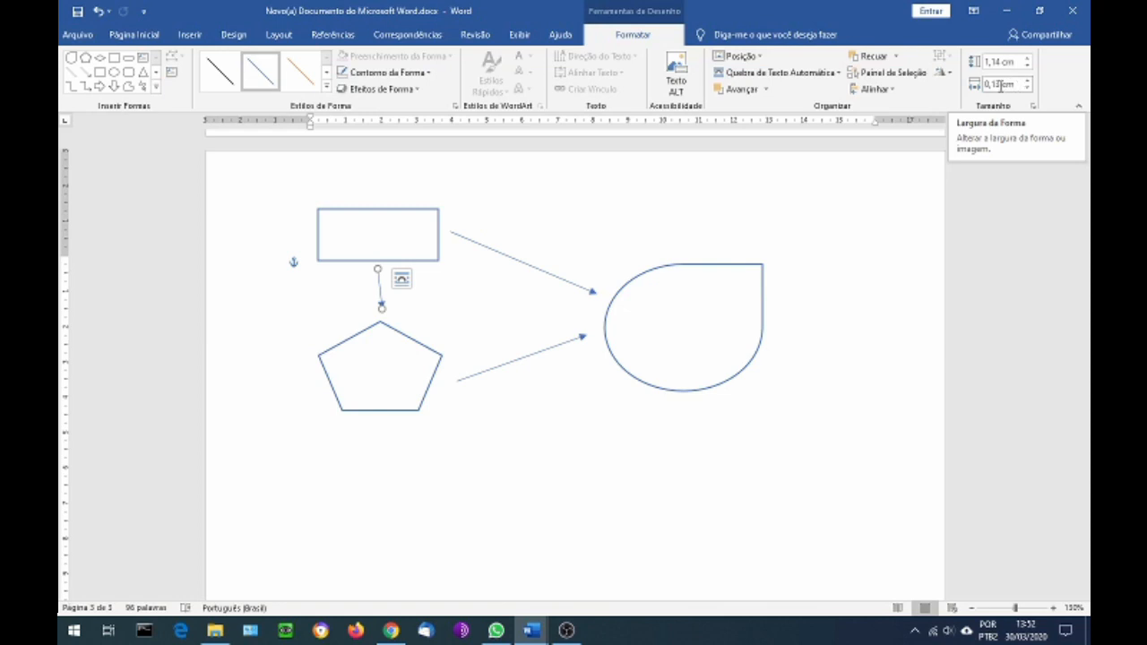
# Straighten the arrow between the rectangle and the pentagon vertically by setting its width to 0 cm
pyautogui.click(1013, 87)
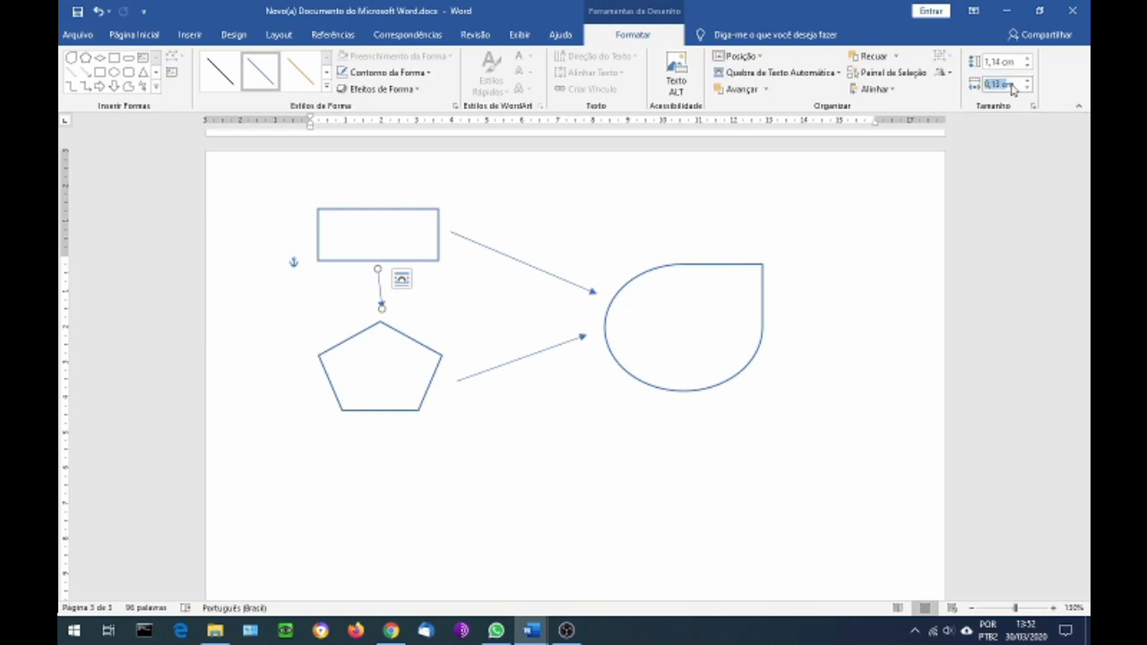
pyautogui.write('0')
pyautogui.press('Return')
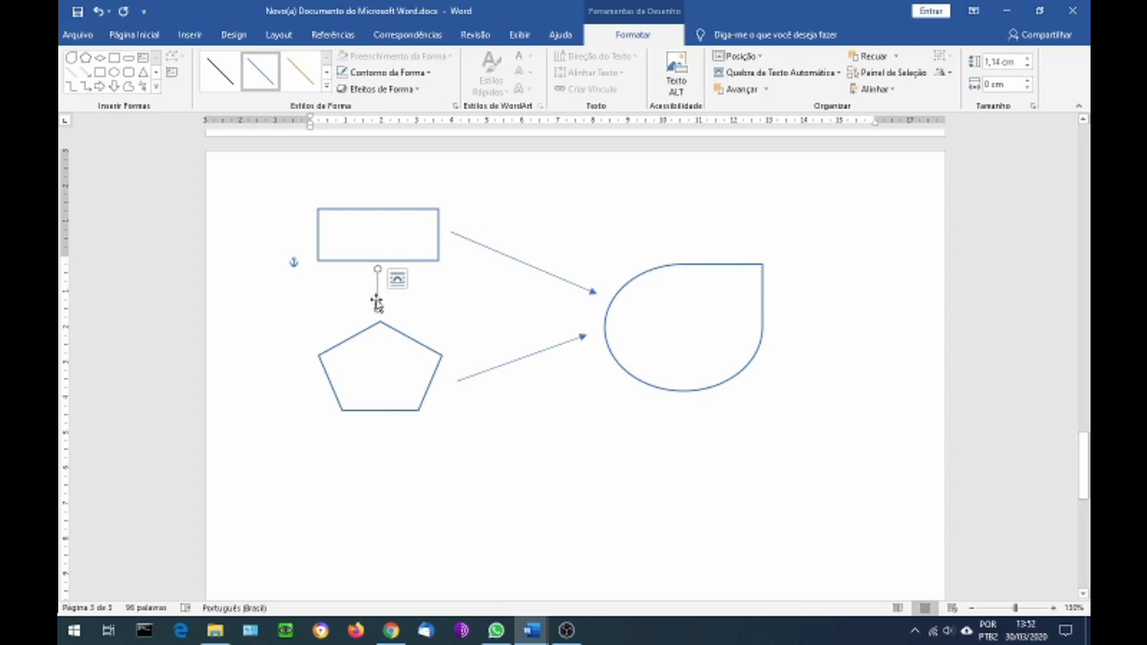
# Draw a nearly horizontal line arrow about 5 cm wide in the empty area below the shapes
pyautogui.click(189, 34)
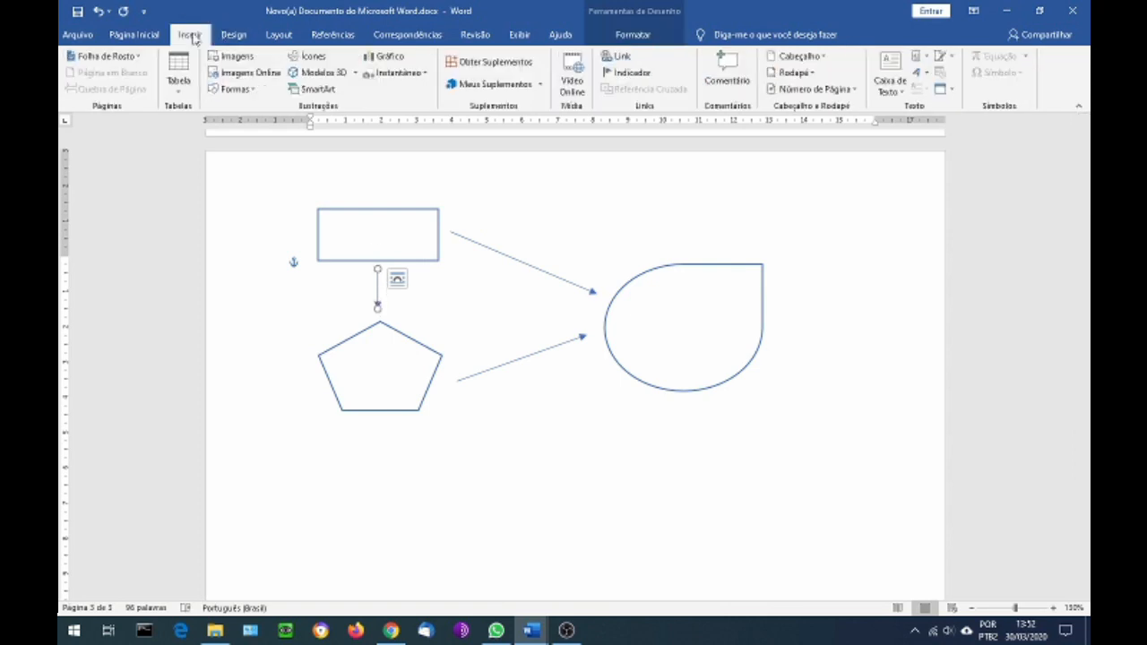
pyautogui.click(231, 90)
pyautogui.click(309, 123)
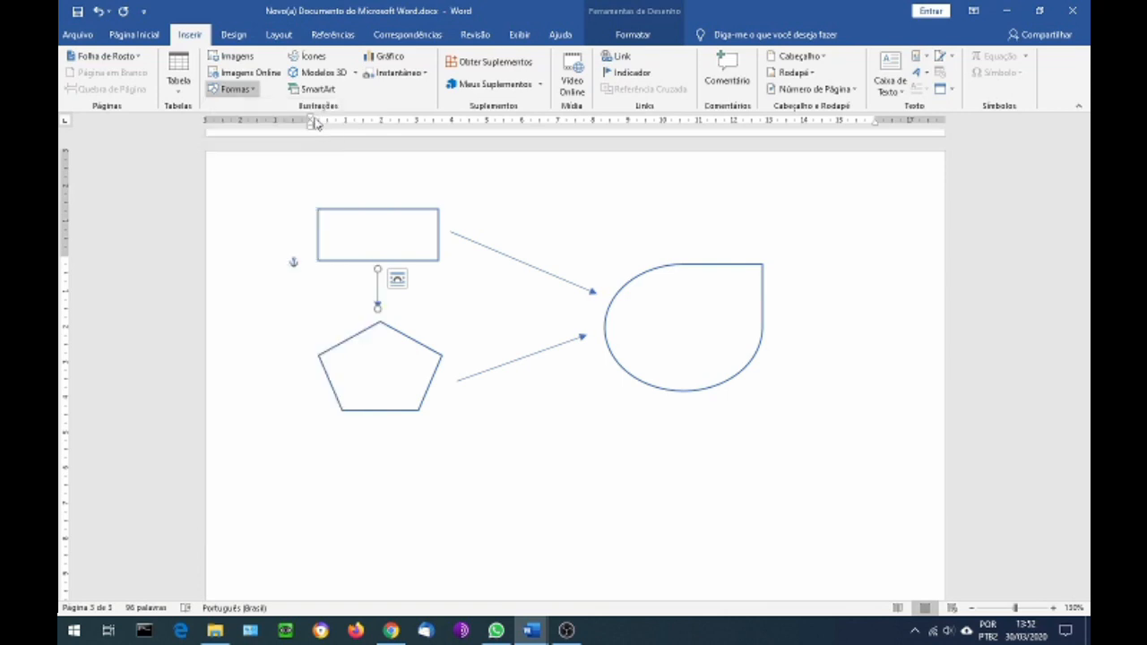
pyautogui.moveTo(458, 463); pyautogui.dragTo(624, 462)
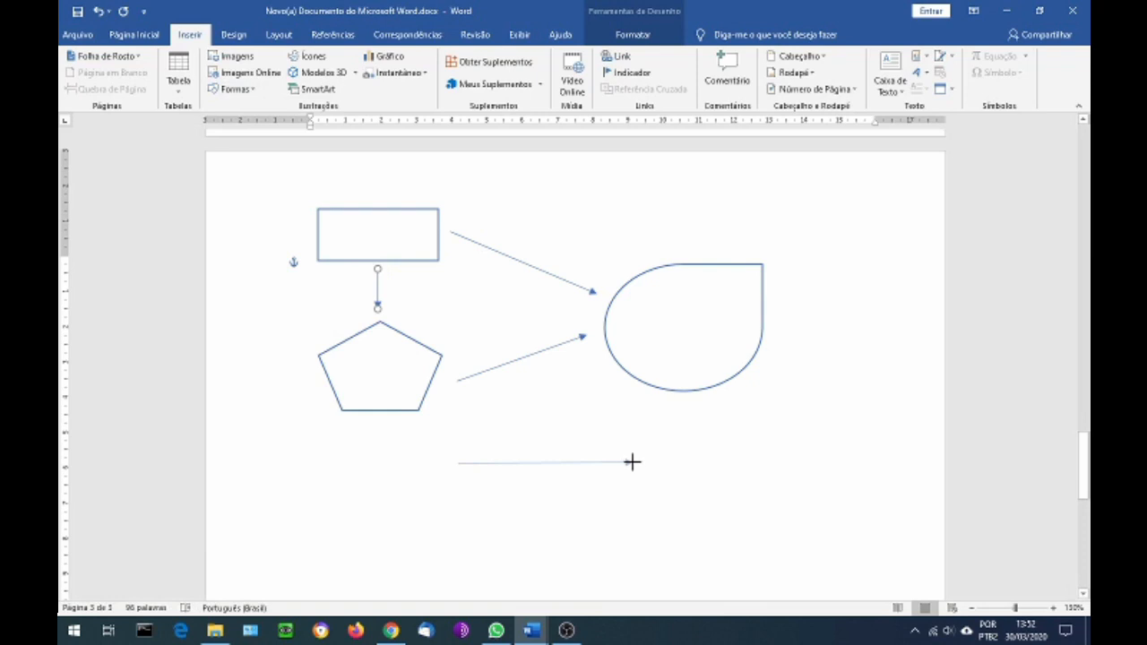
pyautogui.moveTo(631, 461); pyautogui.dragTo(632, 462)
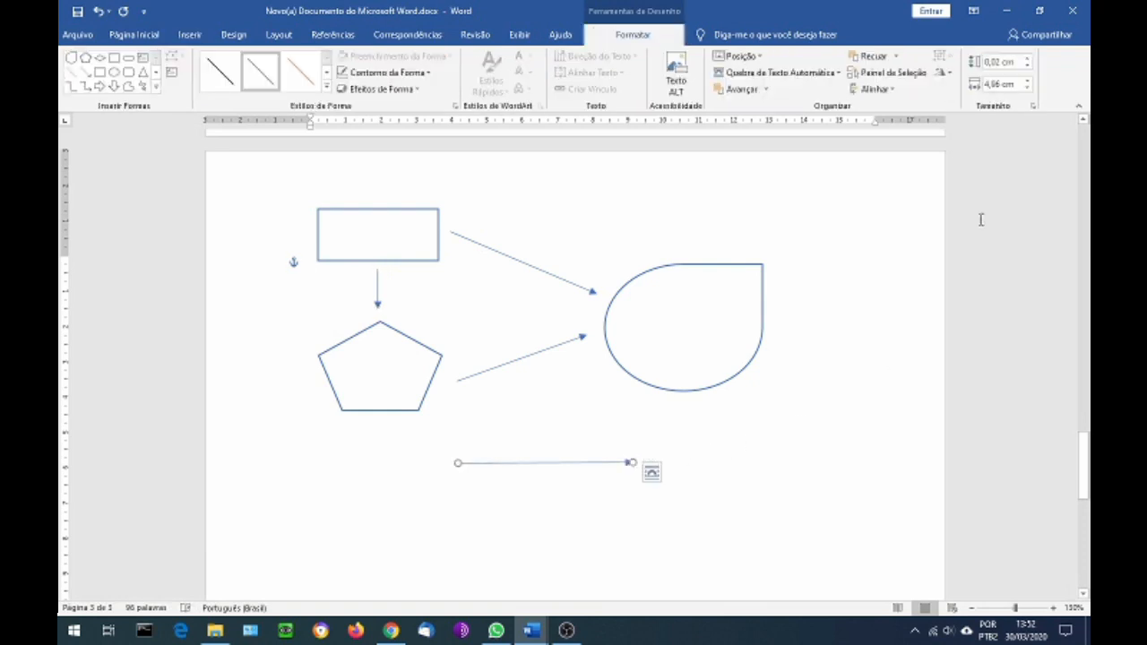
# Straighten the arrow below the shapes horizontally by setting its height to 0 cm
pyautogui.click(1000, 61)
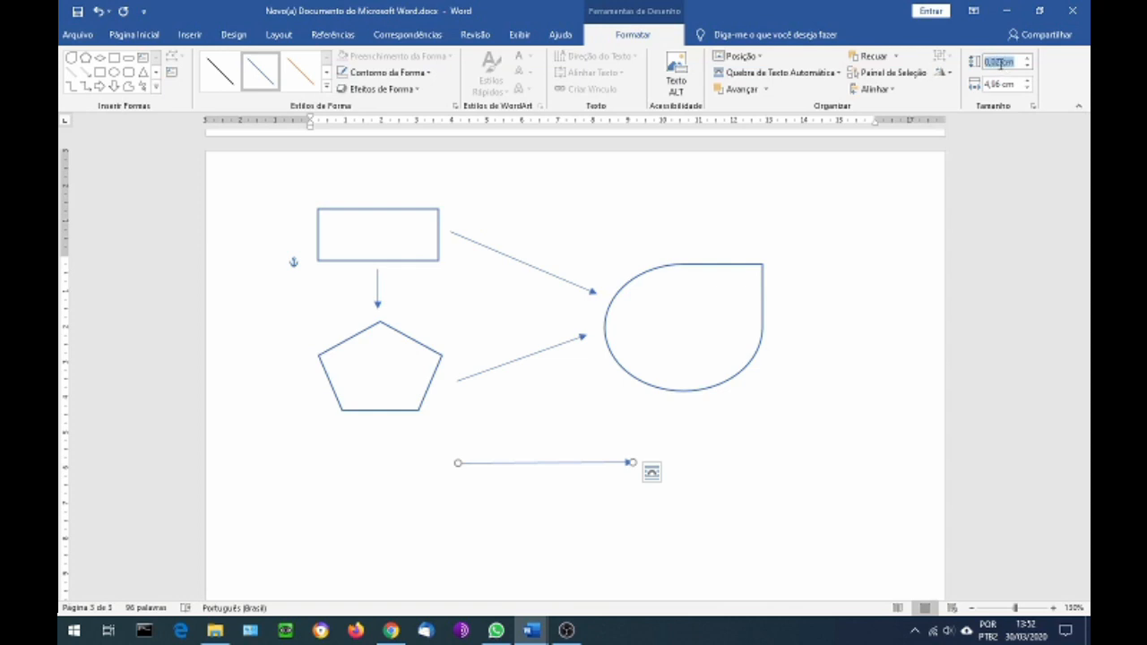
pyautogui.write('0')
pyautogui.press('Return')
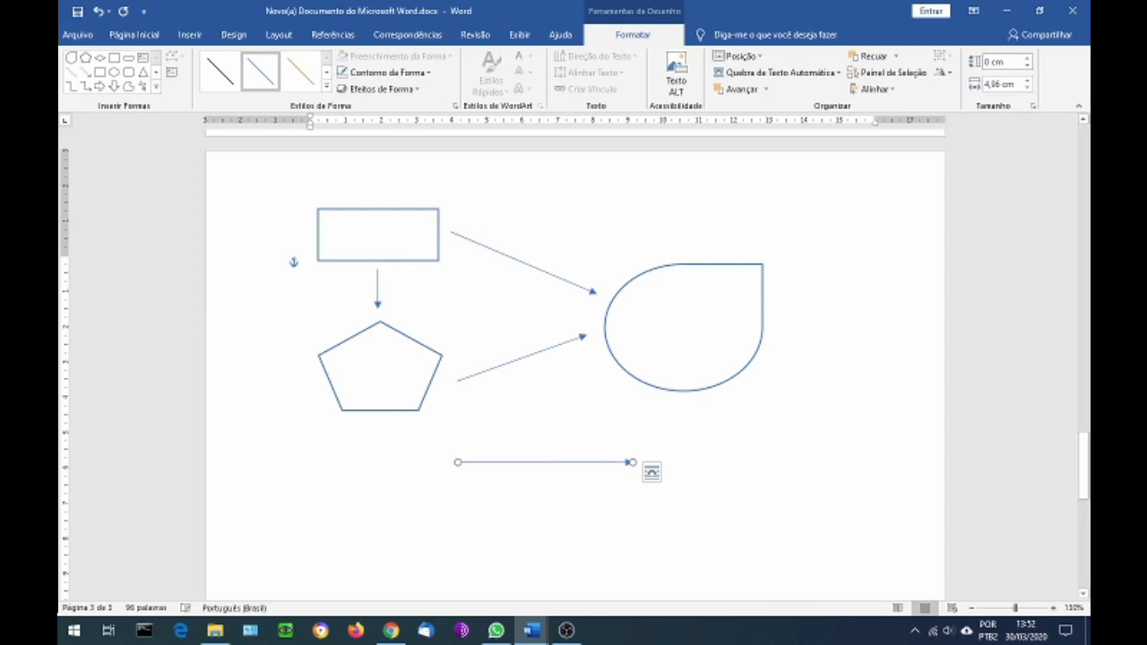
# Set the width of the horizontal arrow below the shapes to 1 cm
pyautogui.click(1006, 85)
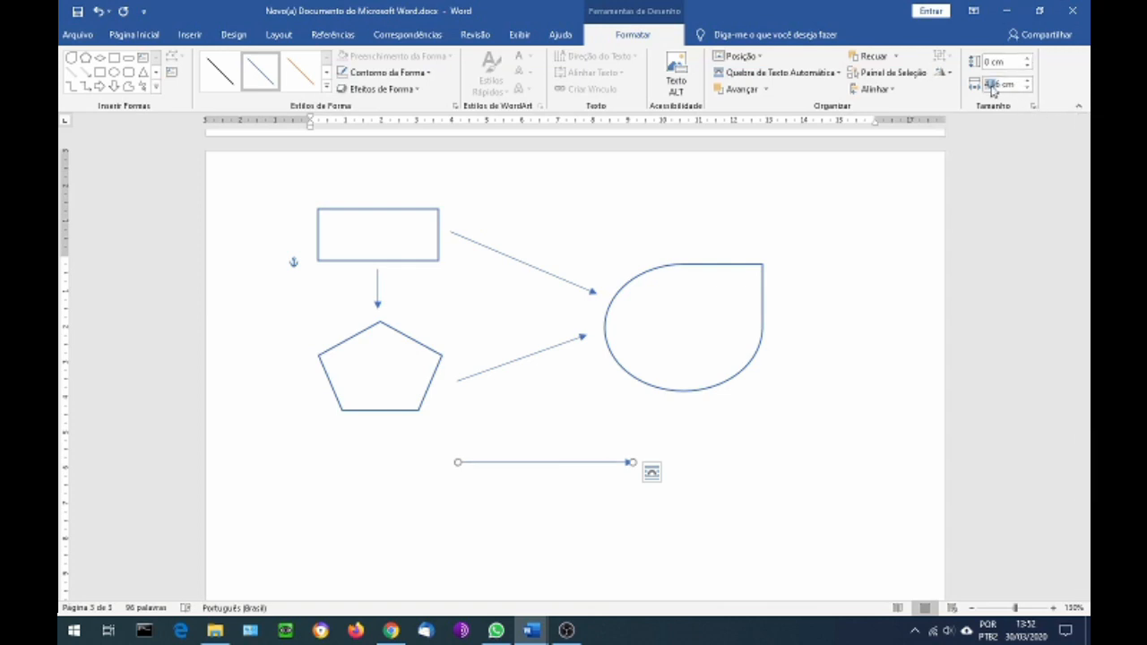
pyautogui.write('1')
pyautogui.press('Return')
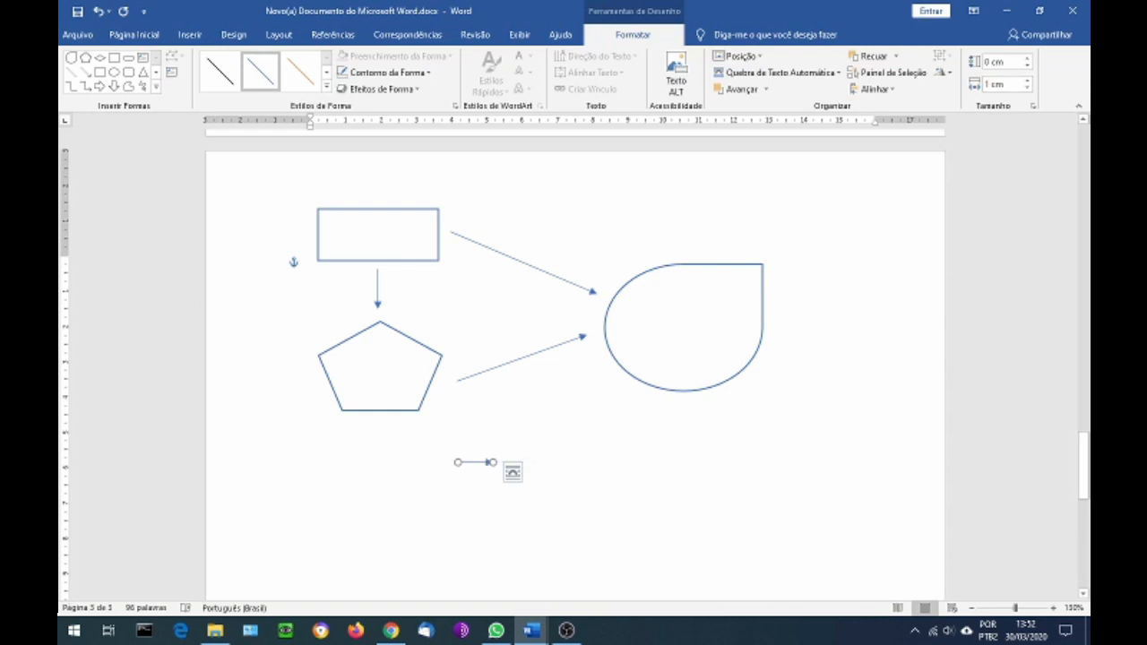
# Set the width of the horizontal arrow below the shapes to 3 cm
pyautogui.click(1008, 85)
pyautogui.write('3')
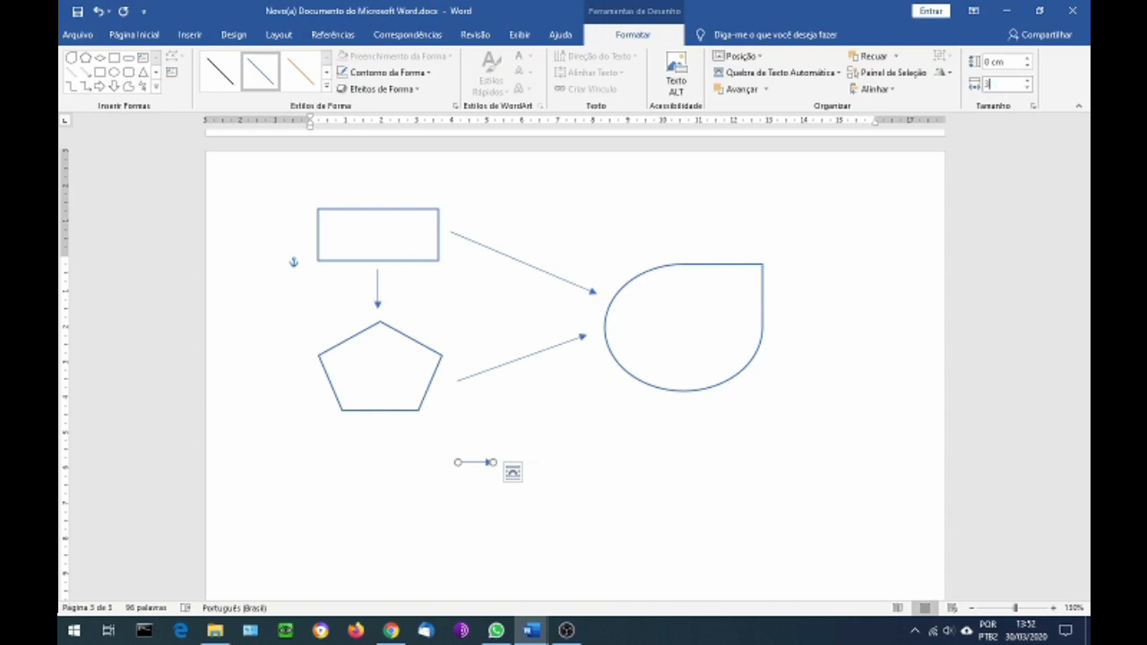
pyautogui.press('Return')
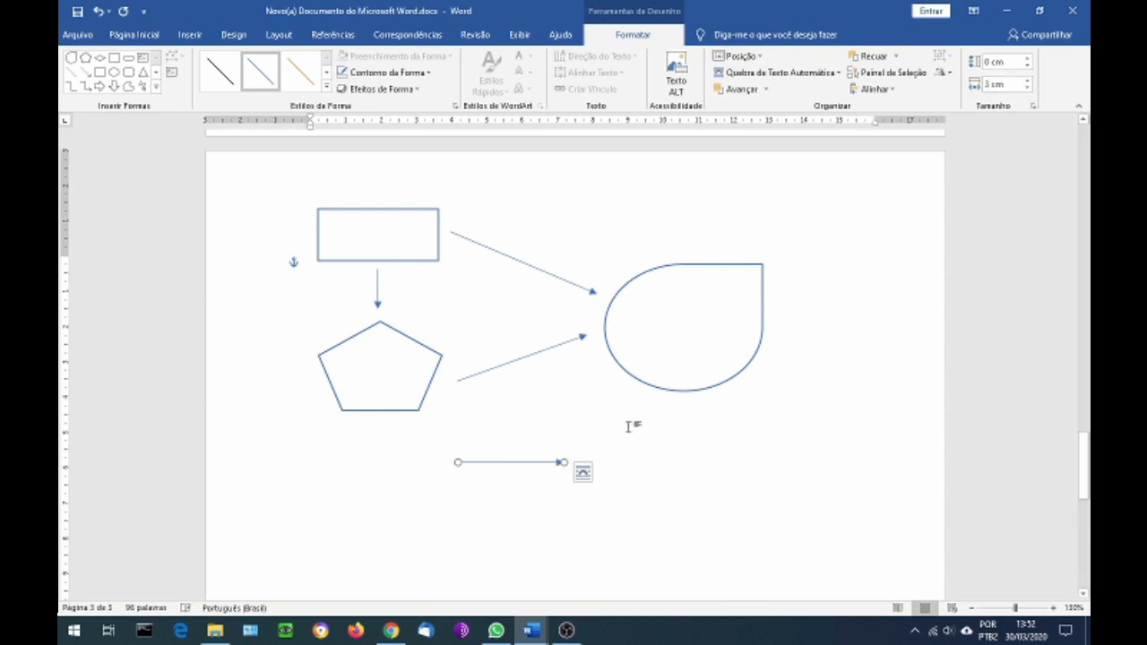
# Draw a nearly vertical downward line arrow about 5 cm tall in the empty area beside the teardrop shape
pyautogui.click(191, 34)
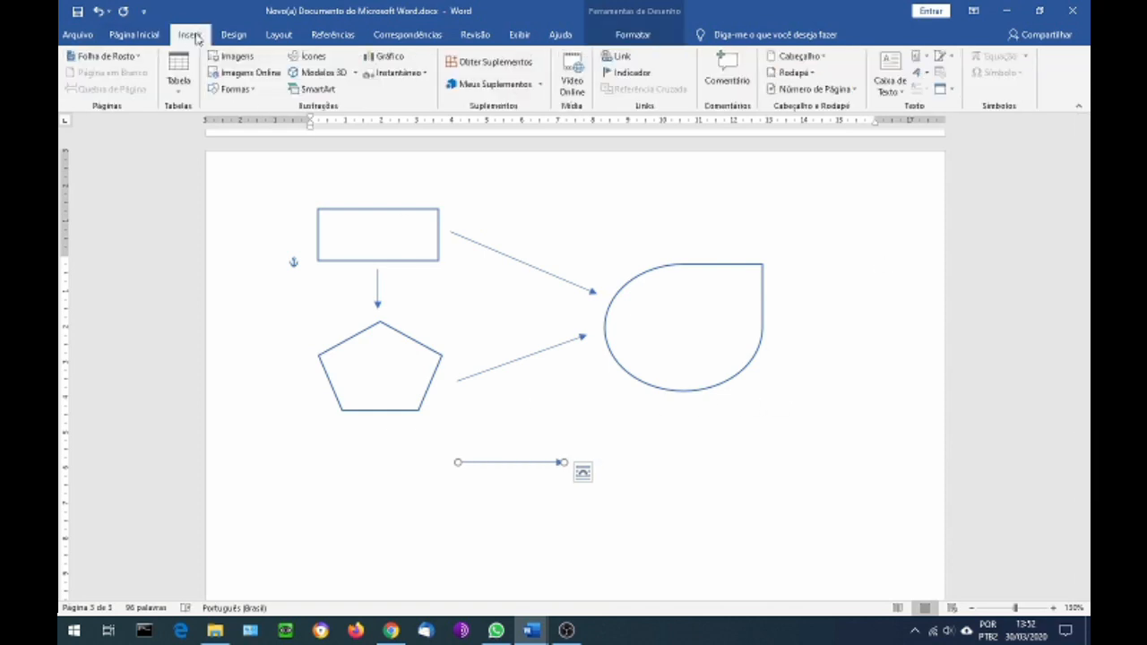
pyautogui.click(233, 89)
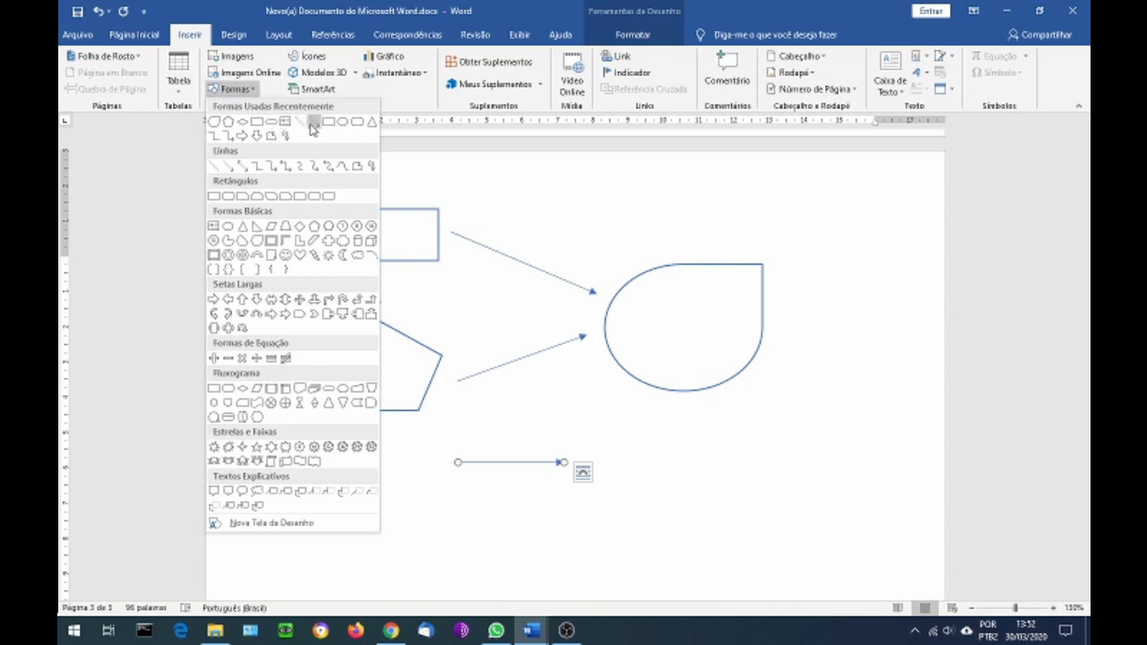
pyautogui.click(314, 121)
pyautogui.moveTo(822, 256)
pyautogui.mouseDown()
pyautogui.moveTo(839, 345)
pyautogui.moveTo(823, 434)
pyautogui.mouseUp()
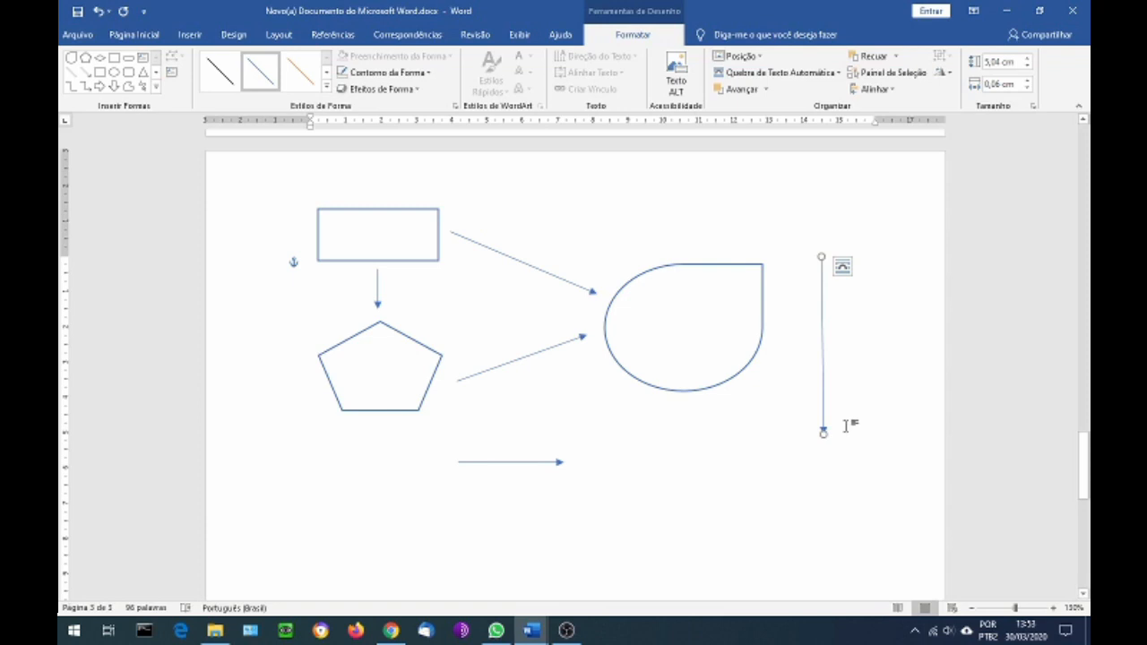
# Straighten the arrow beside the teardrop vertically by setting its height to 5 cm and its width to 0 cm
pyautogui.click(996, 61)
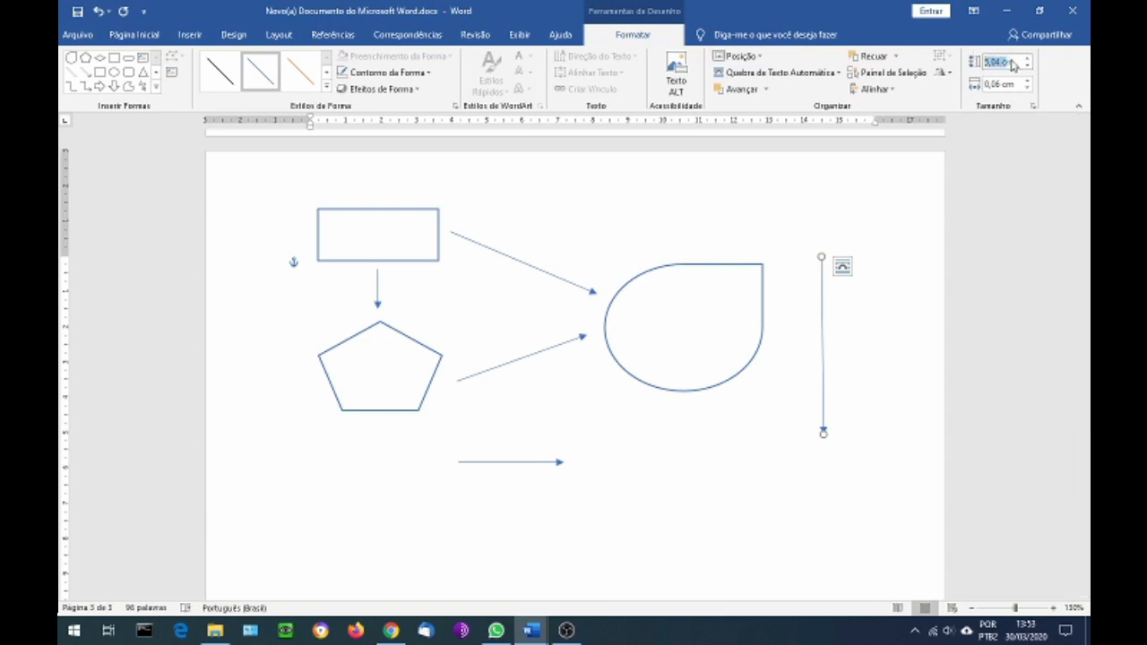
pyautogui.click(1027, 66)
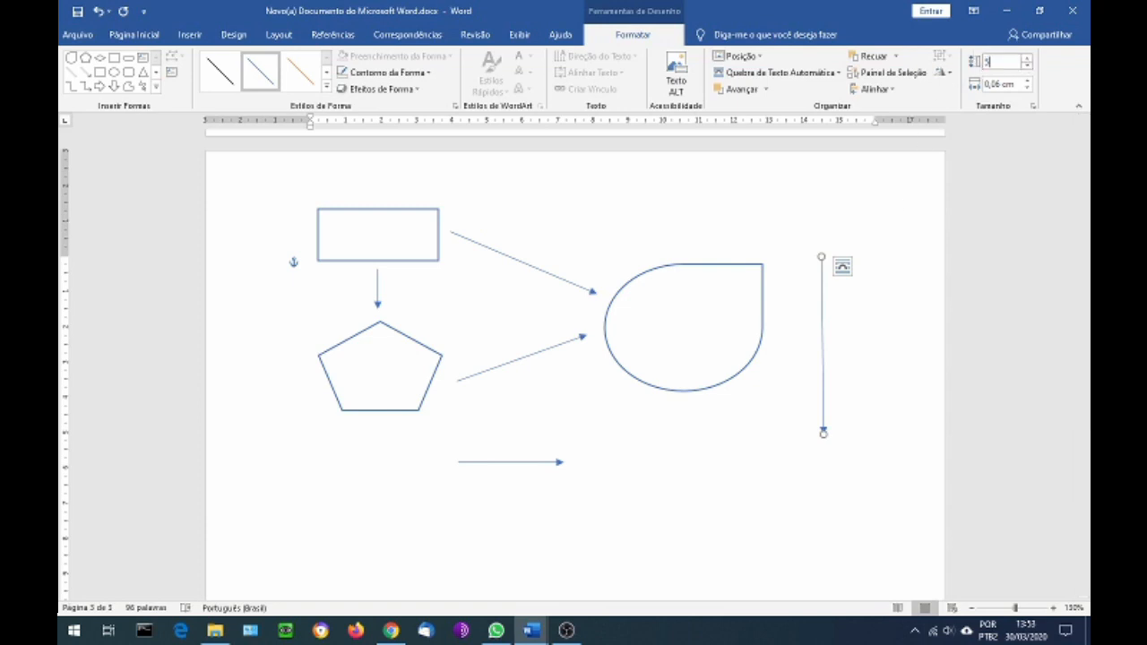
pyautogui.click(1016, 83)
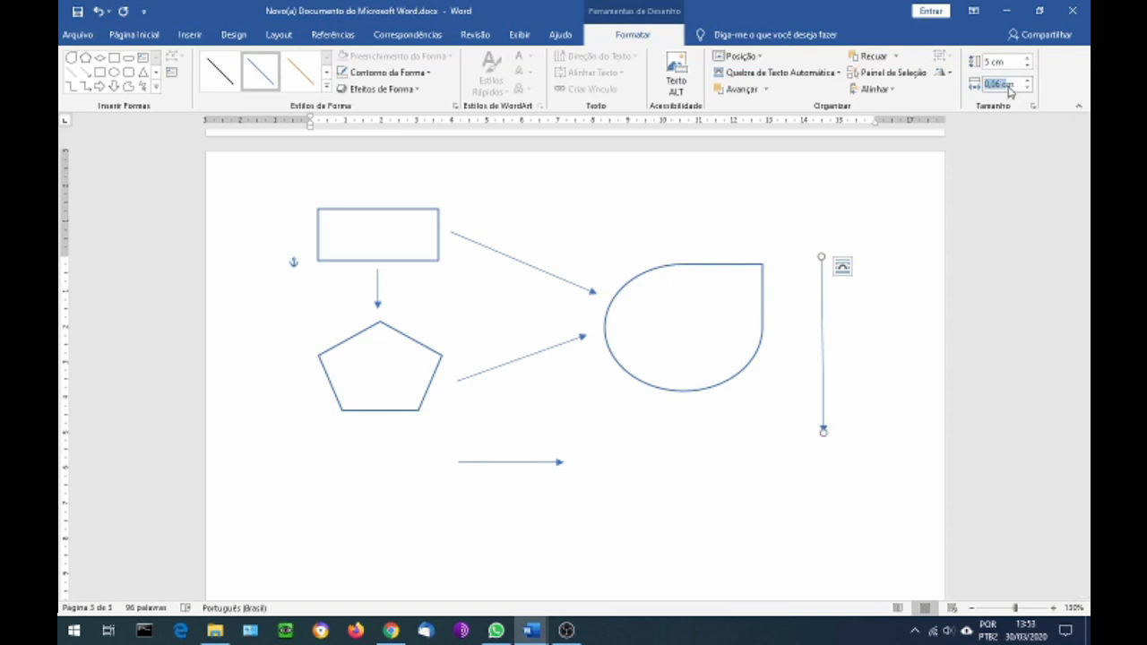
pyautogui.write('0')
pyautogui.press('Return')
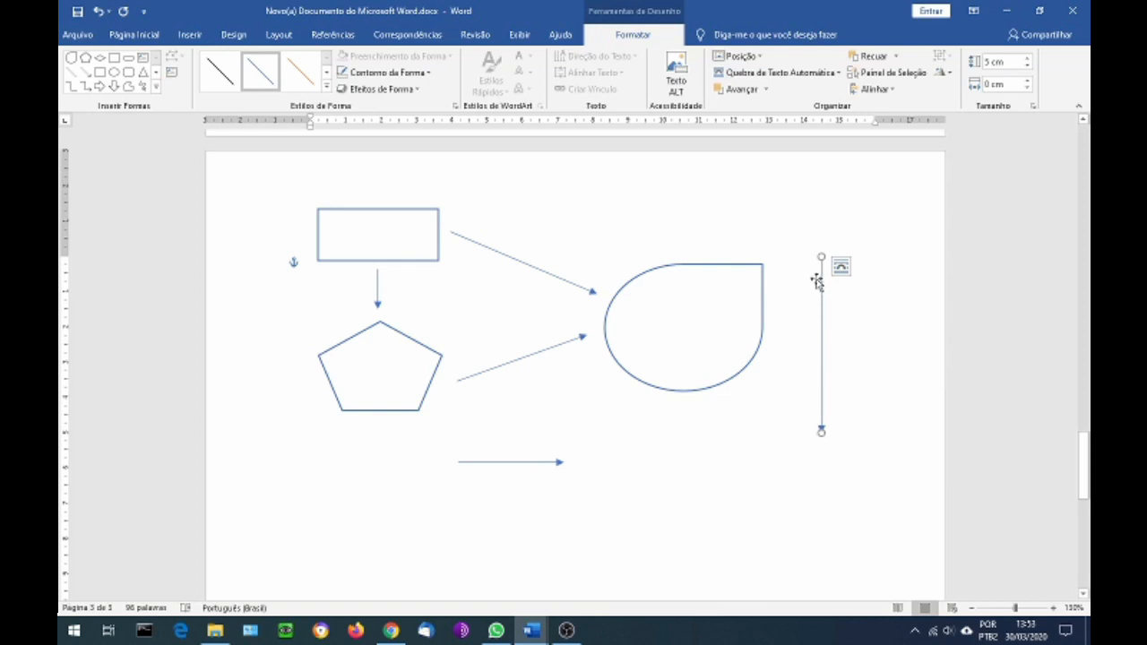
# Shorten the vertical arrow from its upper end, setting its height to 2.6 cm and its width to 0 cm
pyautogui.moveTo(819, 258); pyautogui.dragTo(824, 338)
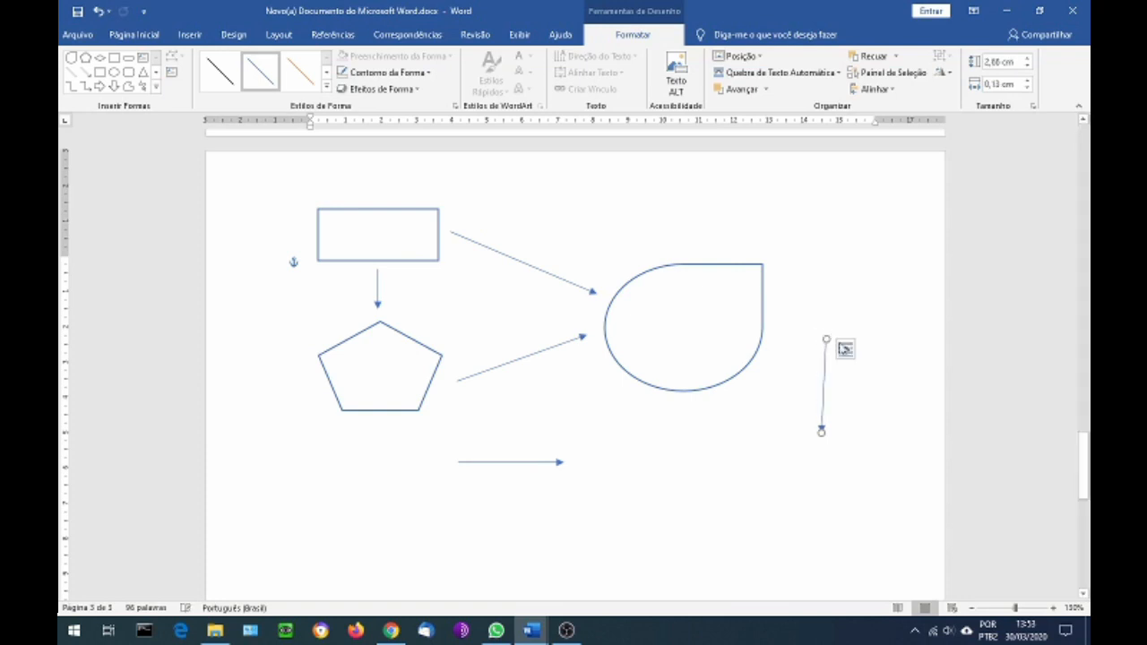
pyautogui.click(1022, 61)
pyautogui.write('2,60')
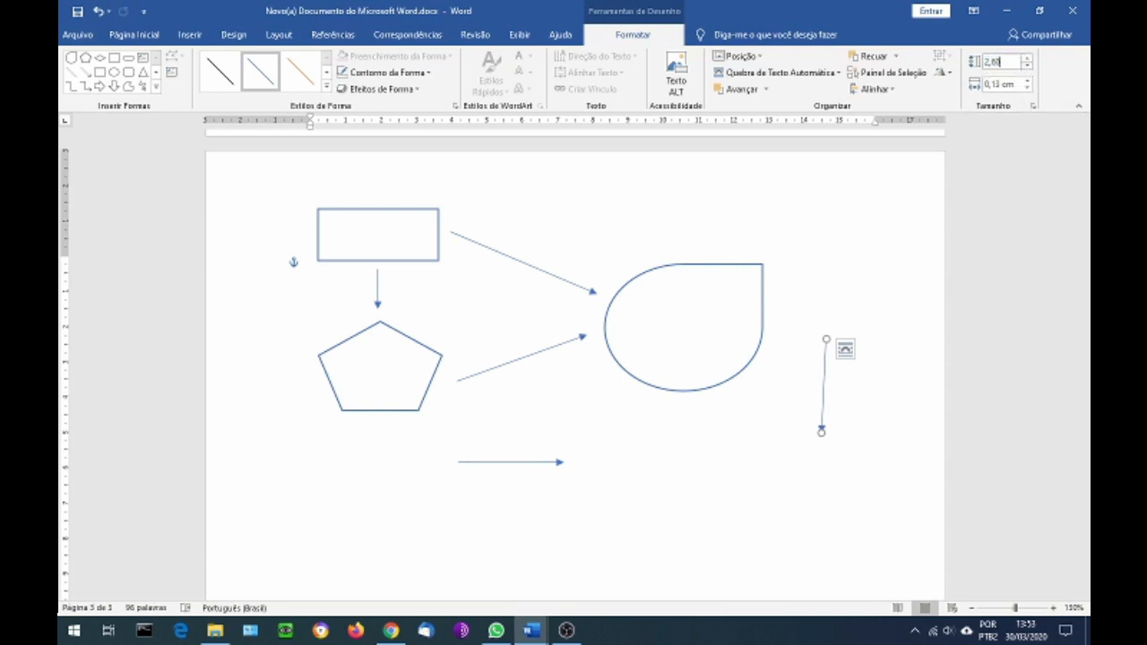
pyautogui.press('Return')
pyautogui.click(1022, 84)
pyautogui.write('0')
pyautogui.press('Return')
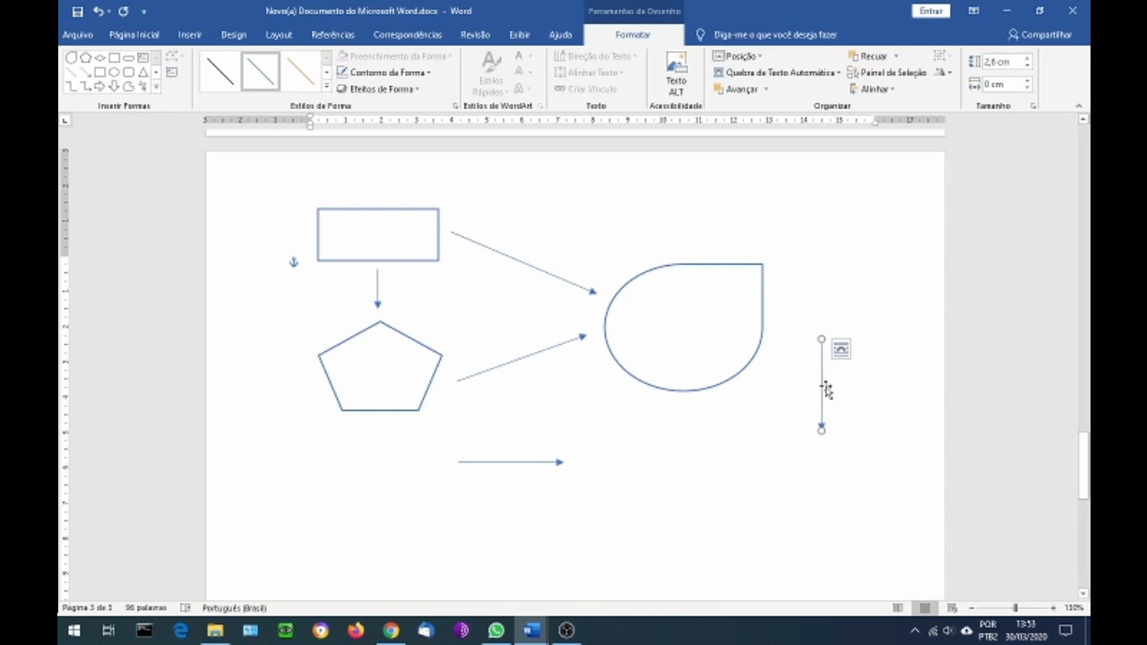
# Delete the rectangle and the two arrows that lead from it to the teardrop and the pentagon
pyautogui.click(361, 261)
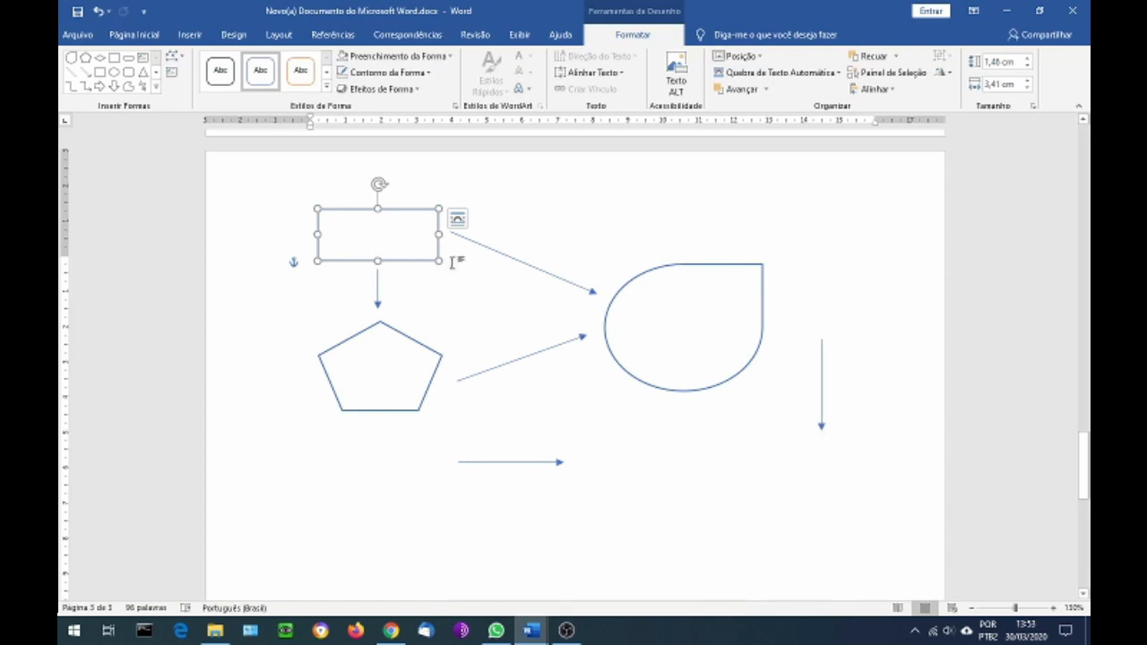
pyautogui.press('Delete')
pyautogui.click(515, 261)
pyautogui.press('Delete')
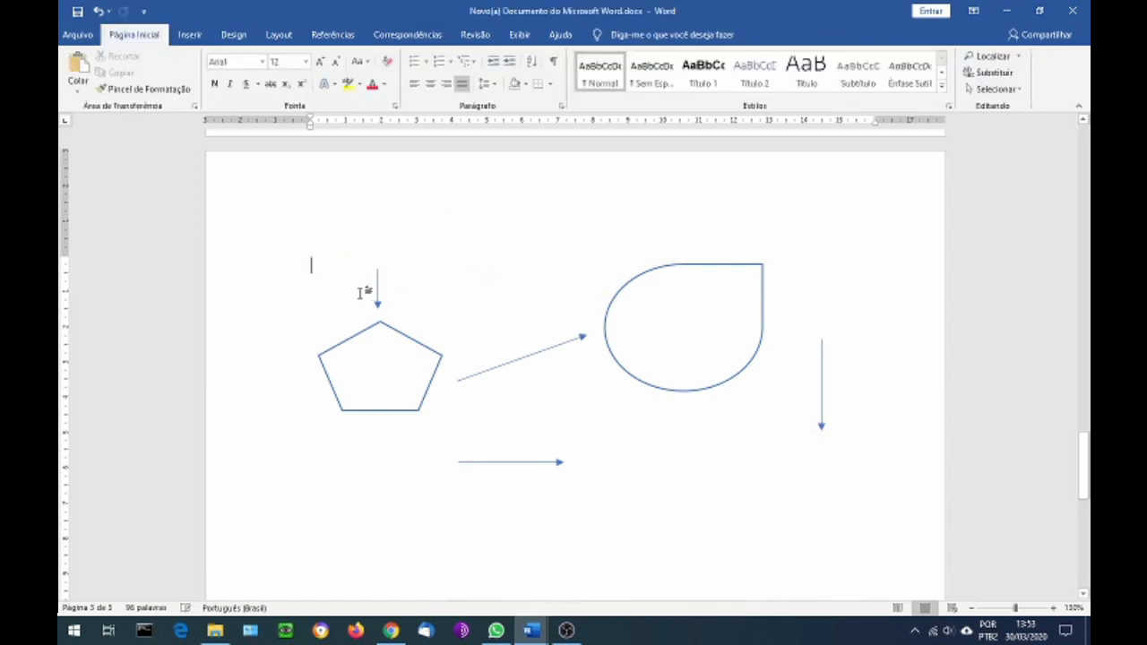
pyautogui.click(375, 283)
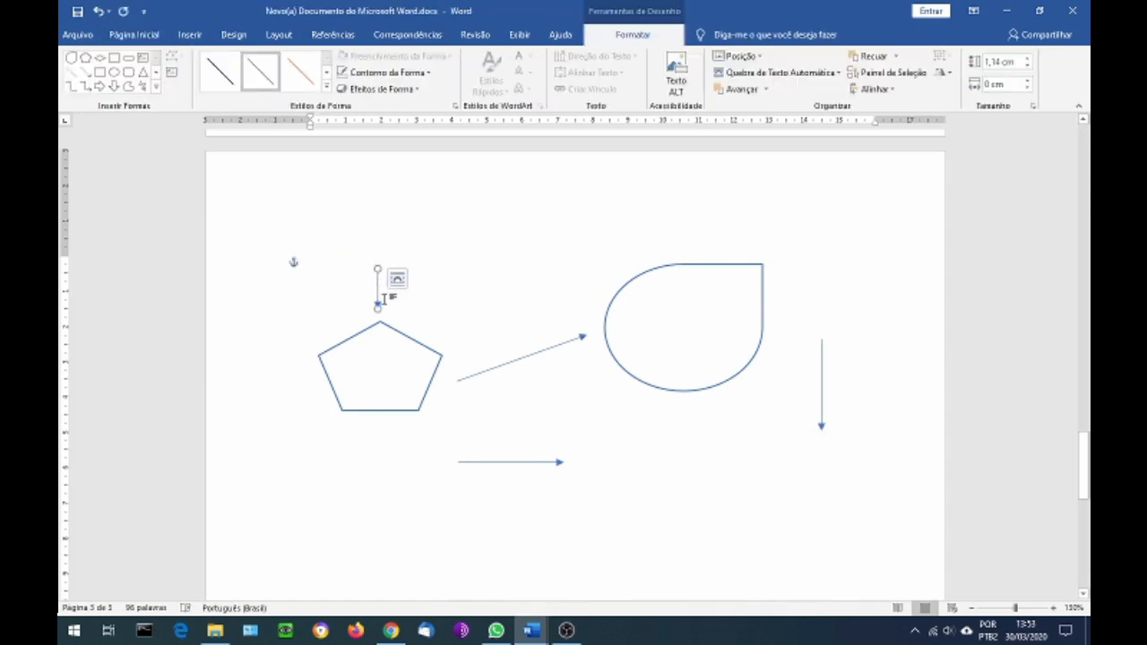
pyautogui.press('Delete')
# Delete the pentagon, the teardrop and the sloping arrow between them, keeping only the two straight arrows
pyautogui.click(415, 339)
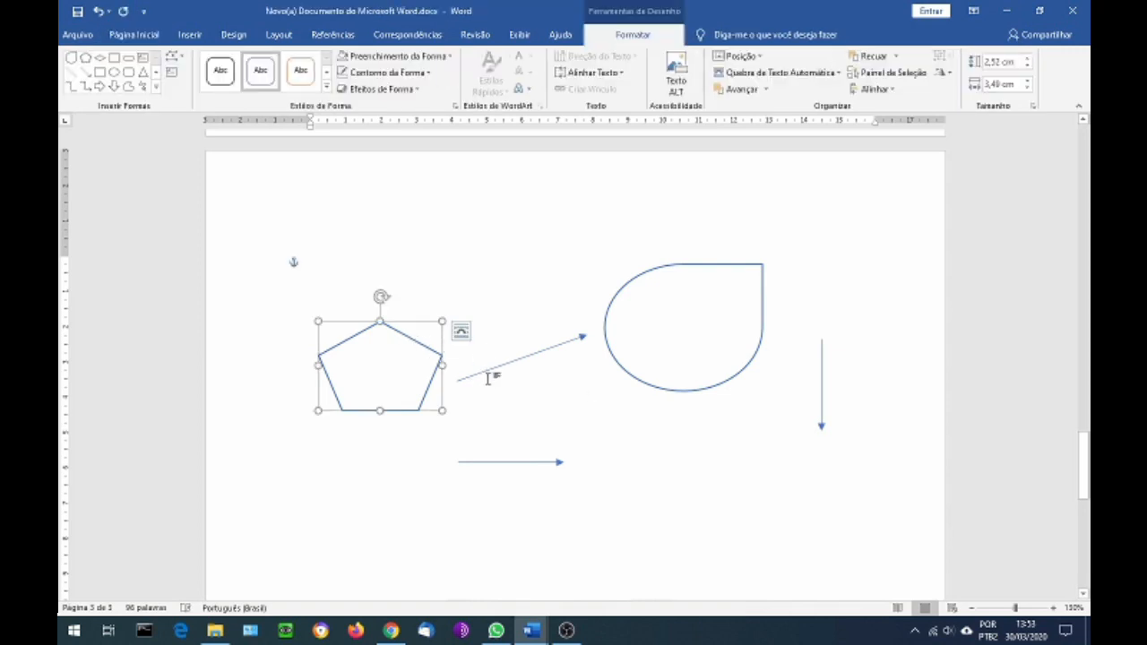
pyautogui.click(509, 367)
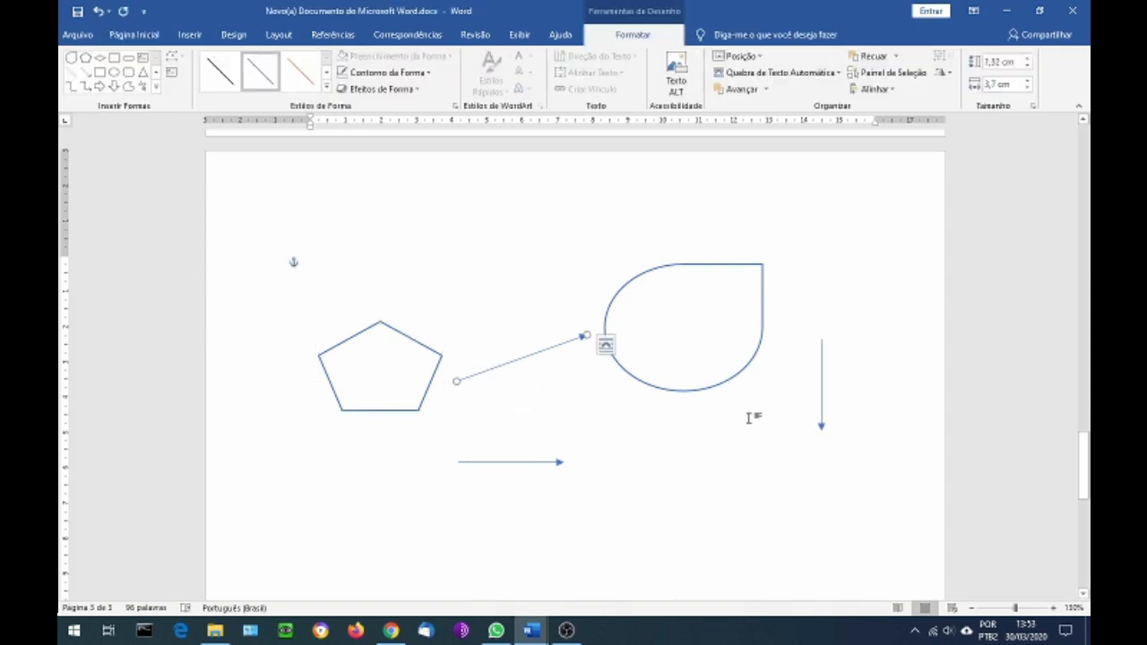
pyautogui.press('Delete')
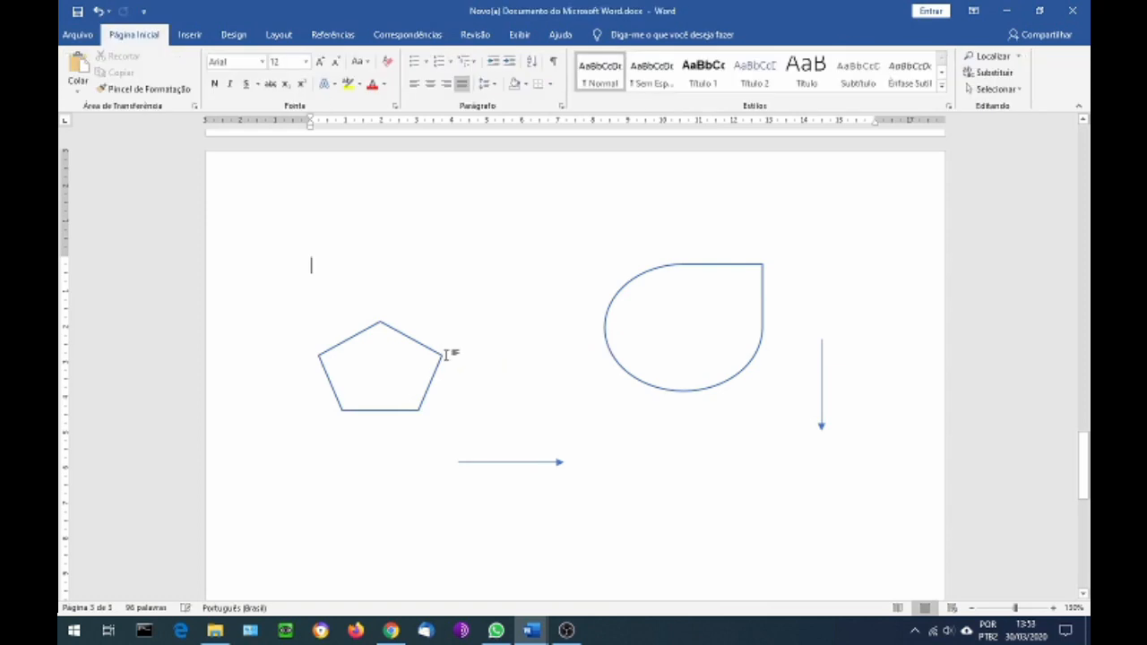
pyautogui.click(438, 361)
pyautogui.press('Delete')
pyautogui.click(624, 370)
pyautogui.press('Delete')
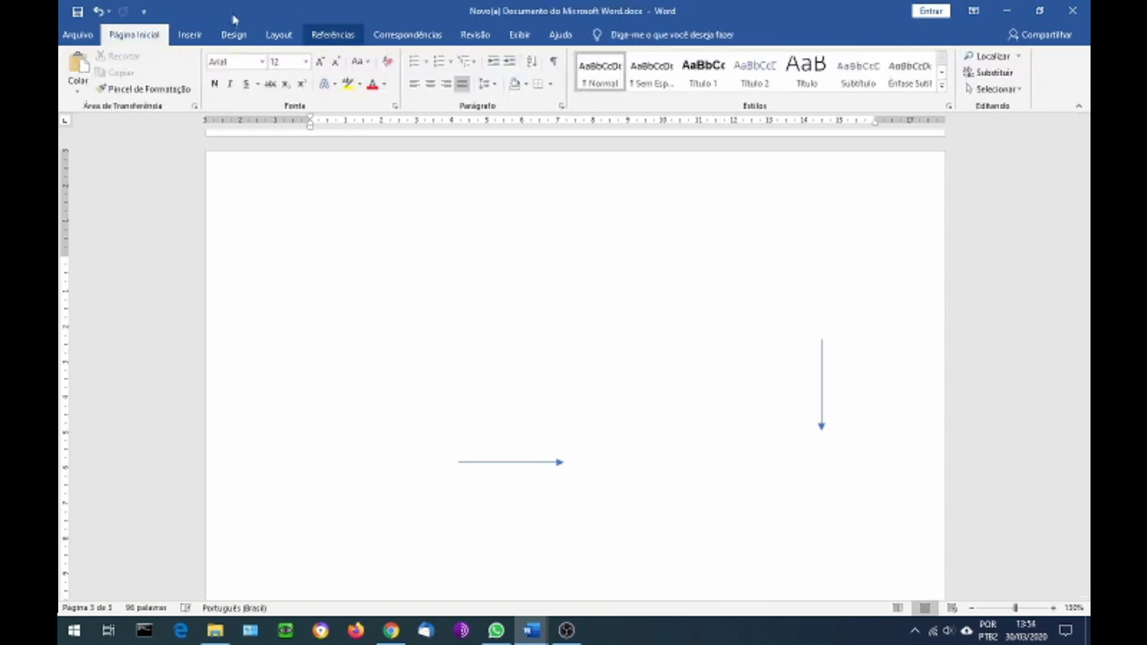
# Draw a flowchart process rectangle about 4.4 cm wide and 1.6 cm high, and apply the white style with blue outline
pyautogui.click(189, 34)
pyautogui.click(226, 91)
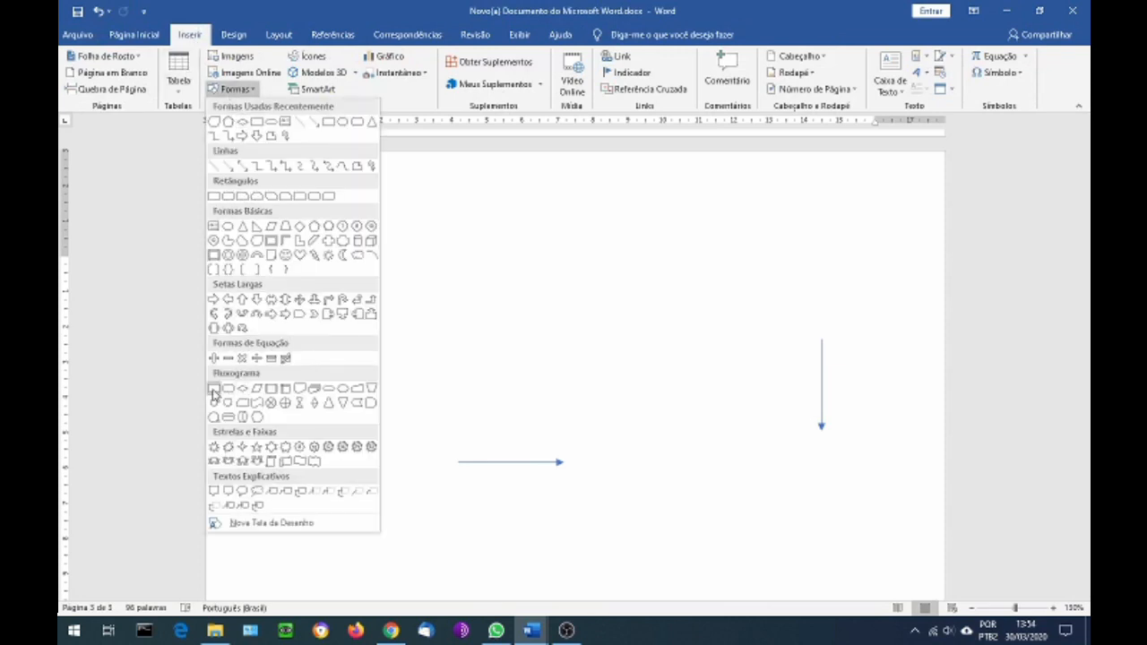
pyautogui.click(214, 391)
pyautogui.moveTo(344, 257); pyautogui.dragTo(499, 313)
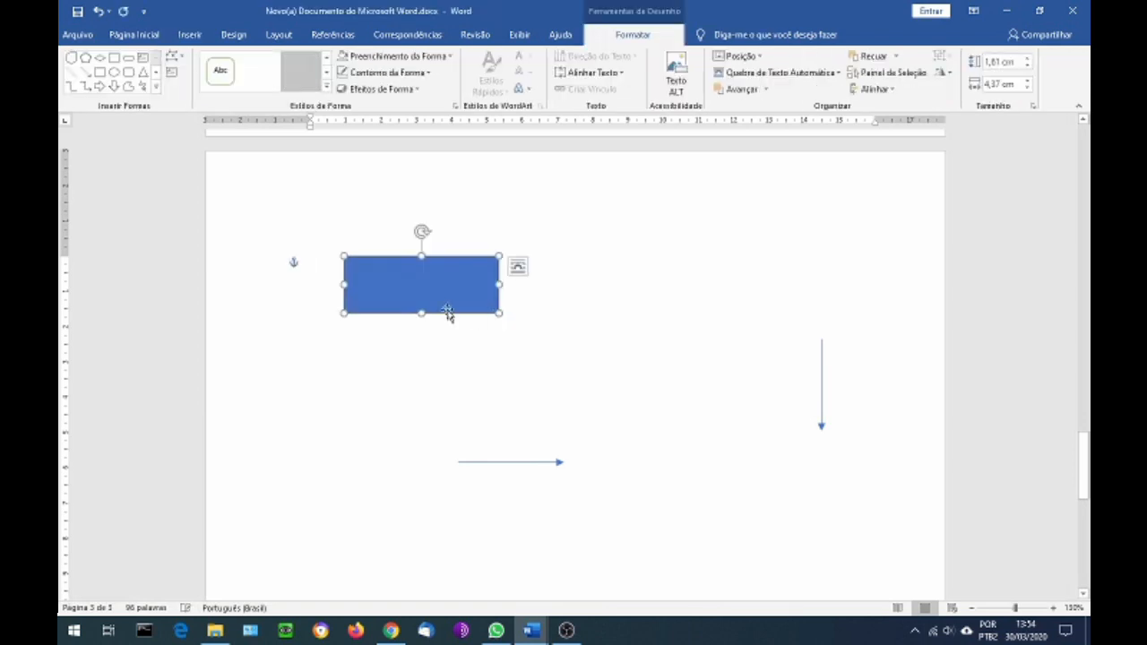
pyautogui.click(327, 57)
pyautogui.click(259, 70)
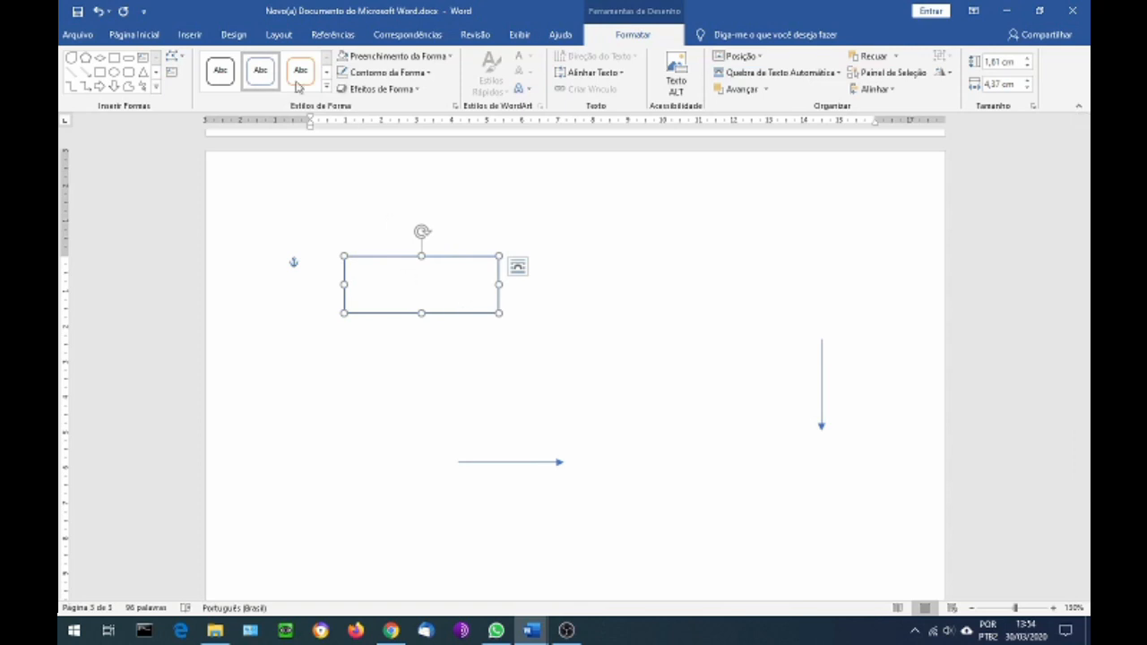
pyautogui.click(190, 35)
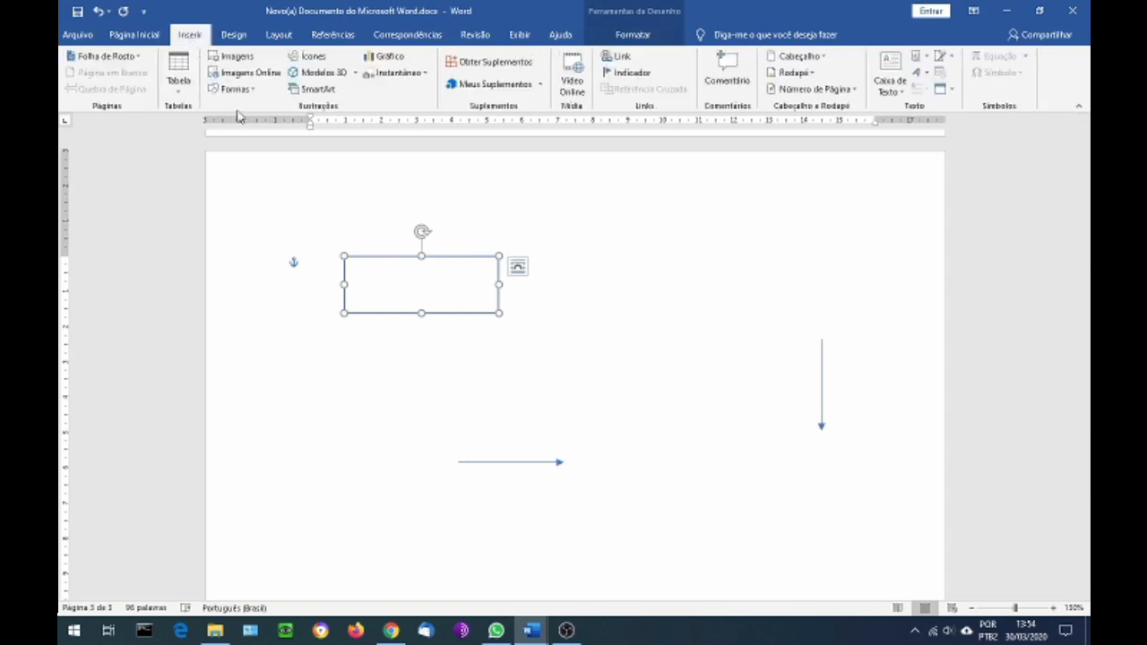
pyautogui.click(235, 89)
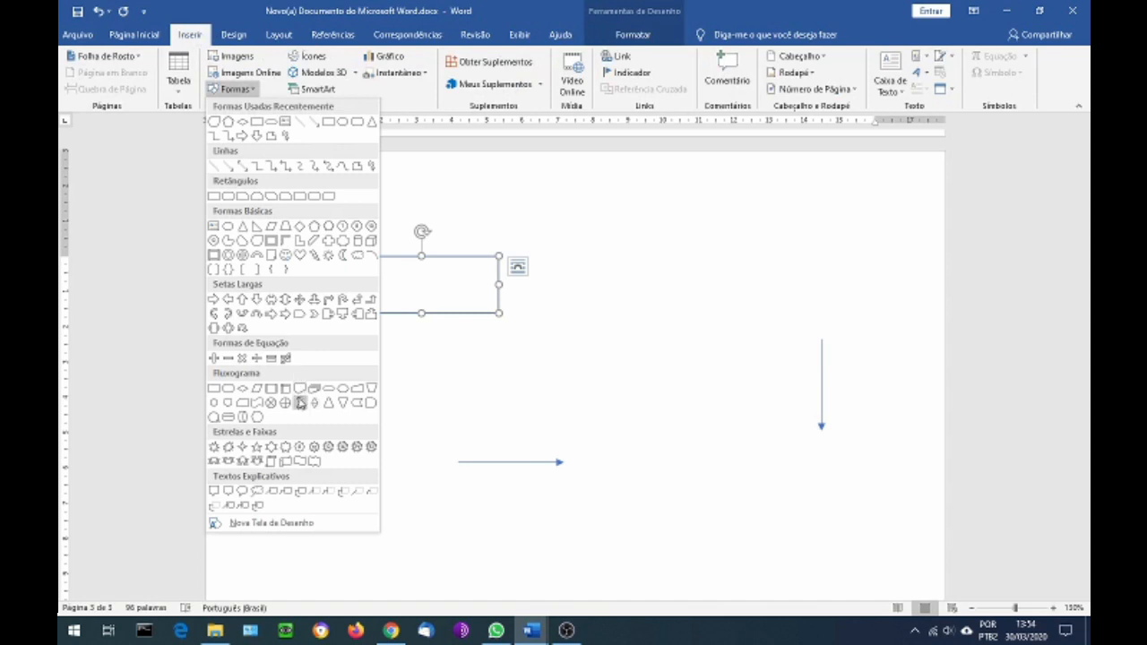
pyautogui.click(437, 271)
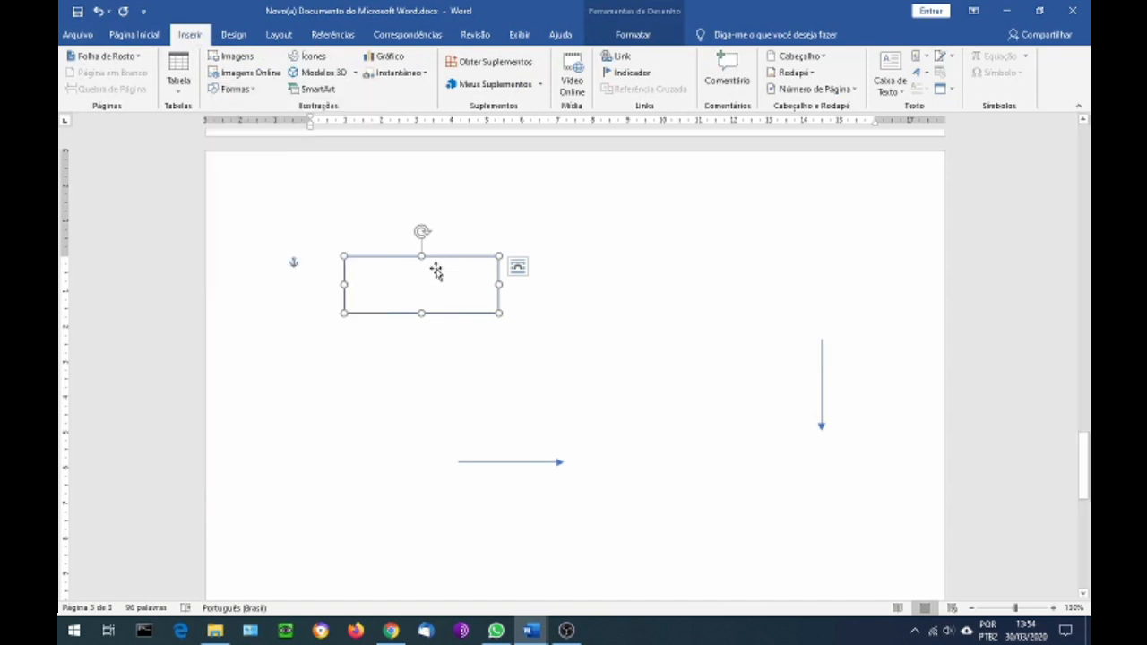
# Duplicate the process rectangle and place the copy directly below the original
pyautogui.click(518, 266)
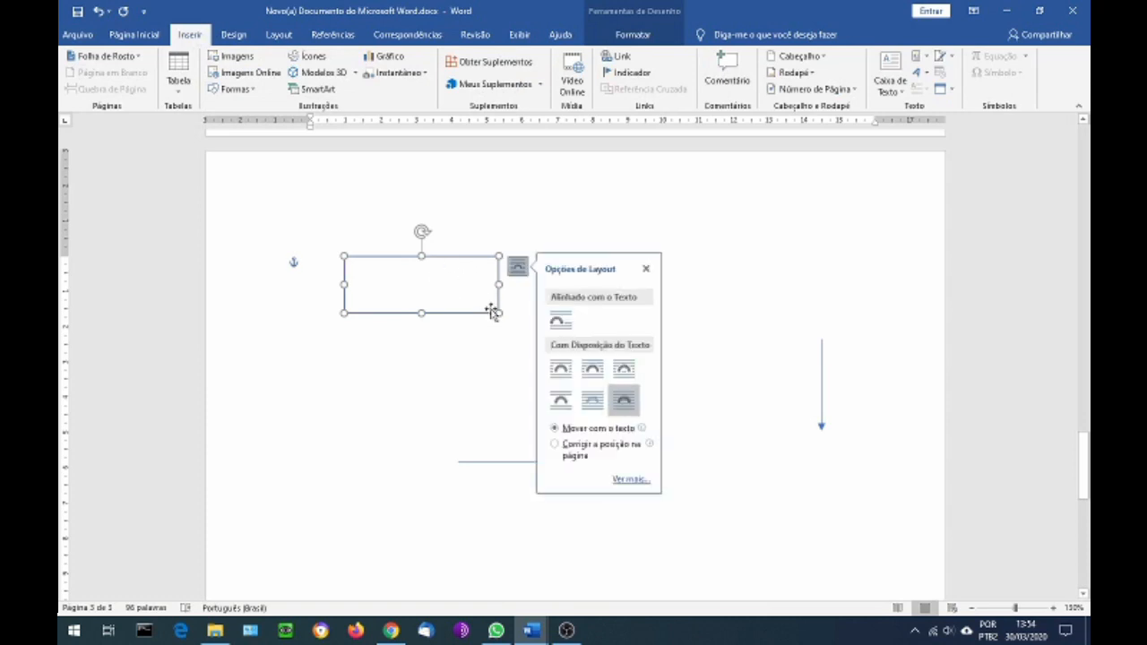
pyautogui.hotkey('ctrl', 'v')
pyautogui.moveTo(474, 308); pyautogui.dragTo(460, 400)
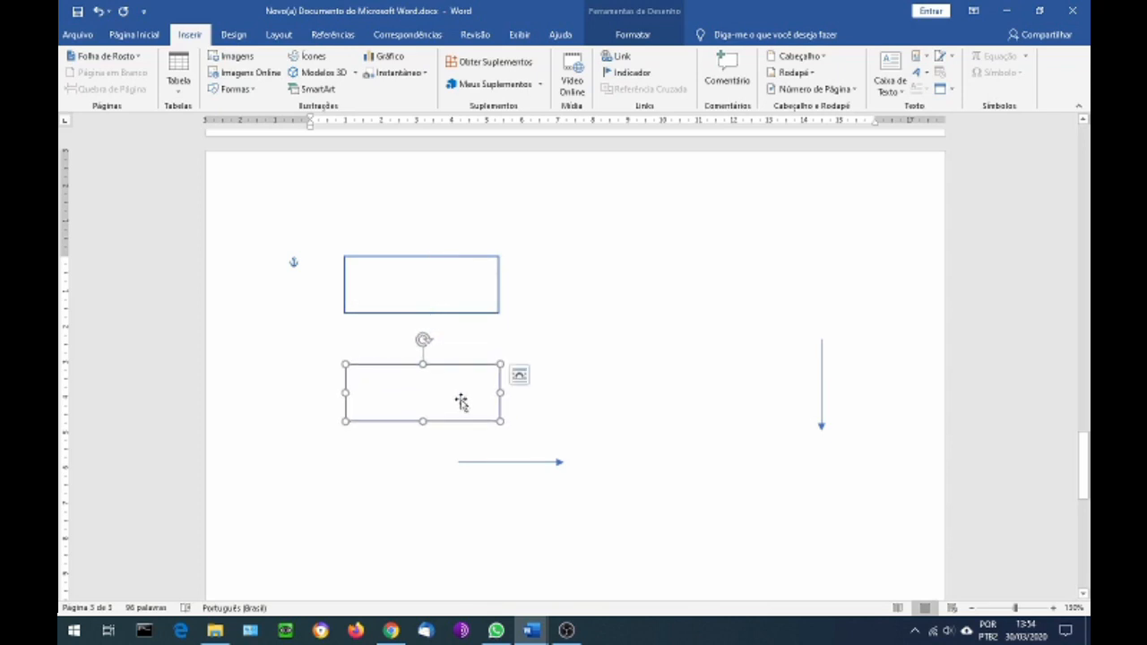
pyautogui.click(519, 375)
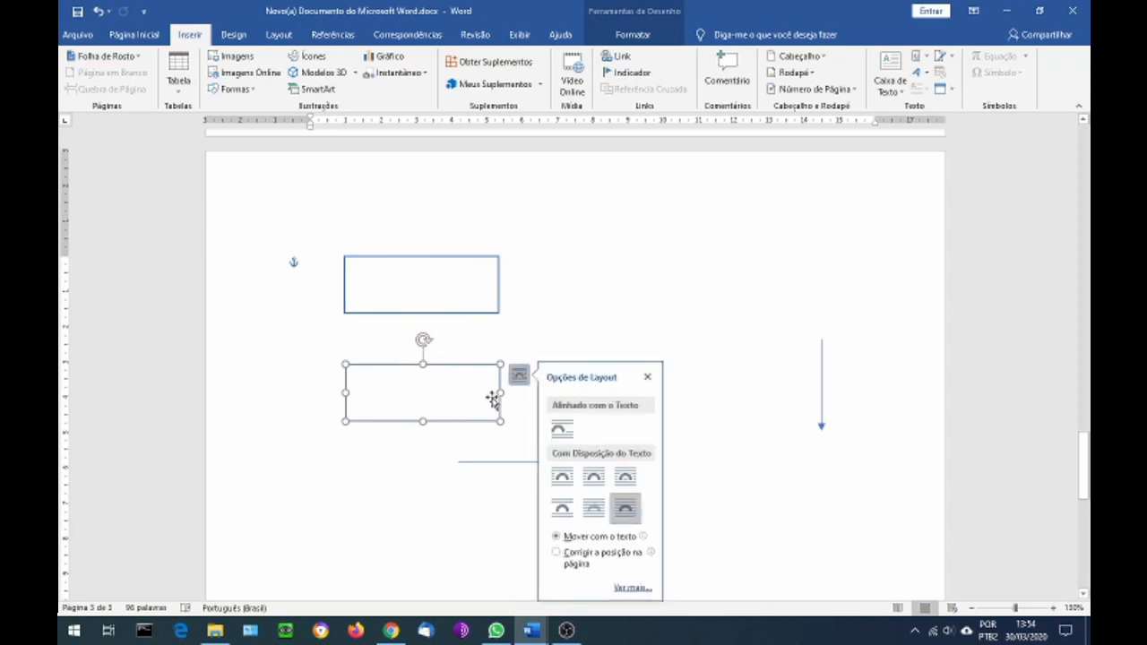
pyautogui.click(459, 352)
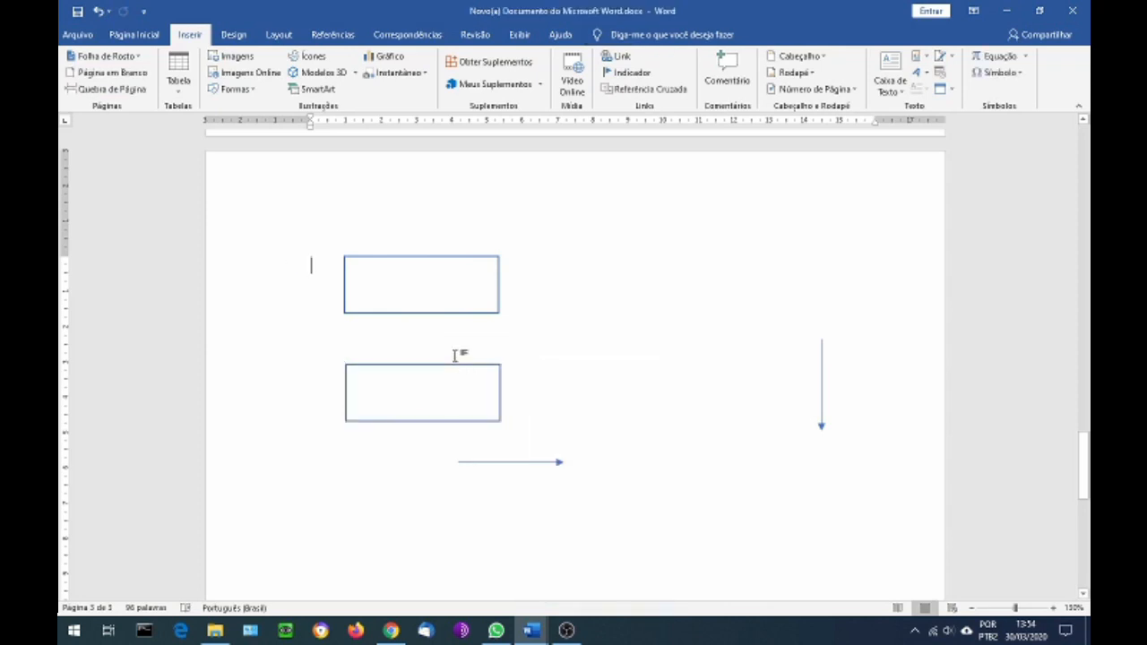
# Copy the lower rectangle to the right of the upper one, and duplicate it below to complete a two-by-two grid
pyautogui.click(455, 371)
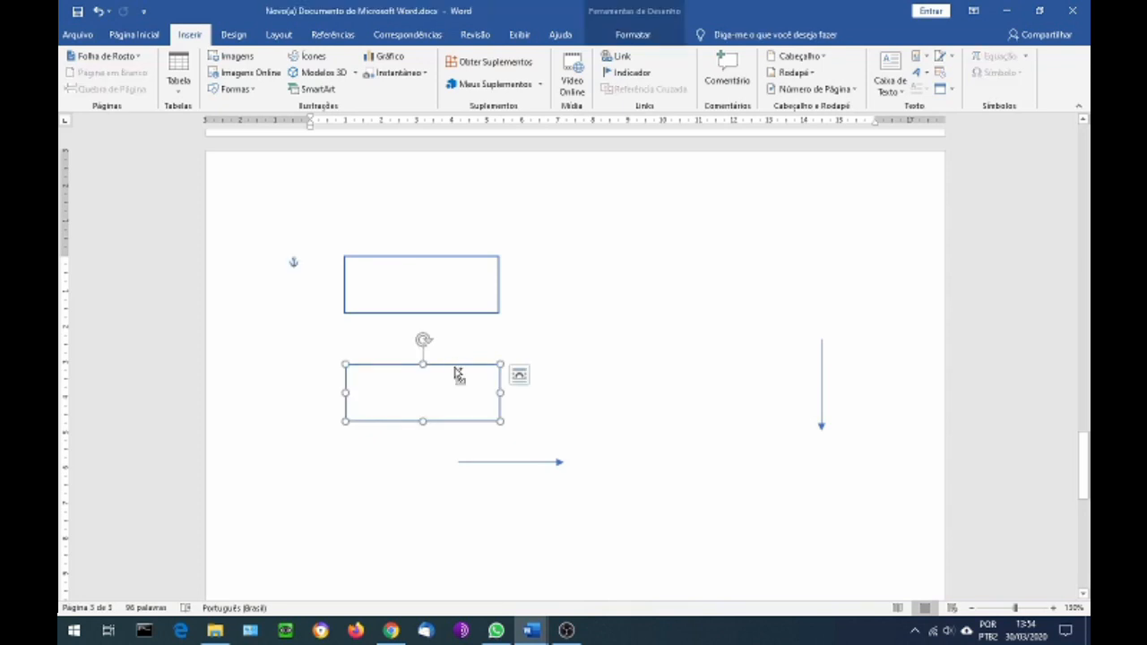
pyautogui.moveTo(458, 374); pyautogui.dragTo(645, 279)
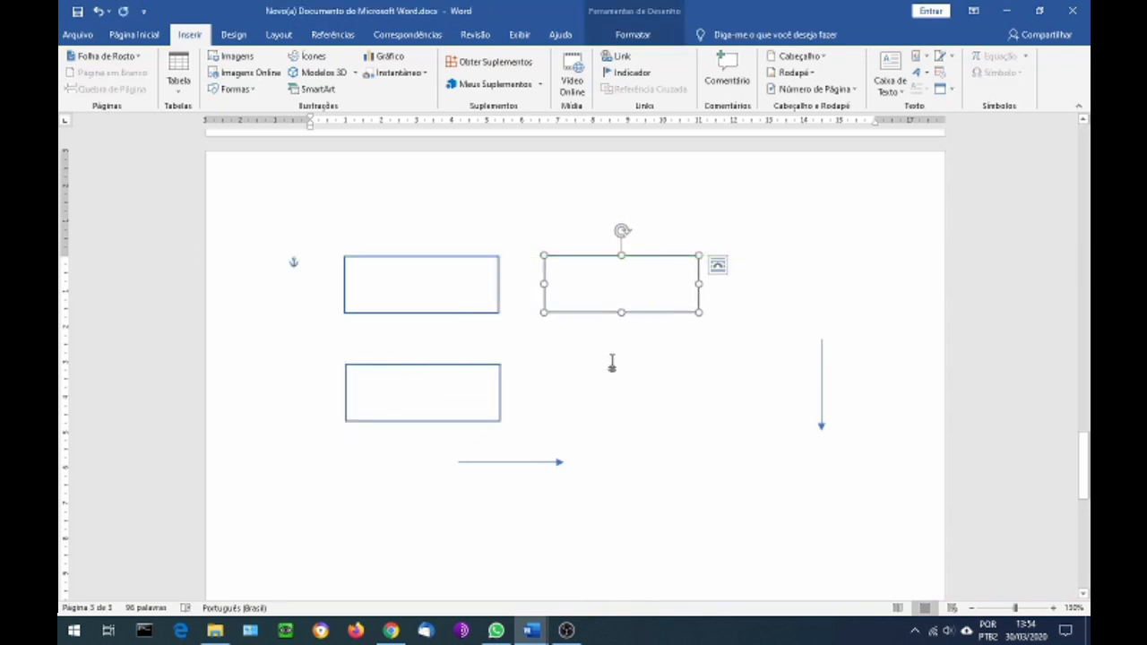
pyautogui.hotkey('ctrl', 'c')
pyautogui.hotkey('ctrl', 'v')
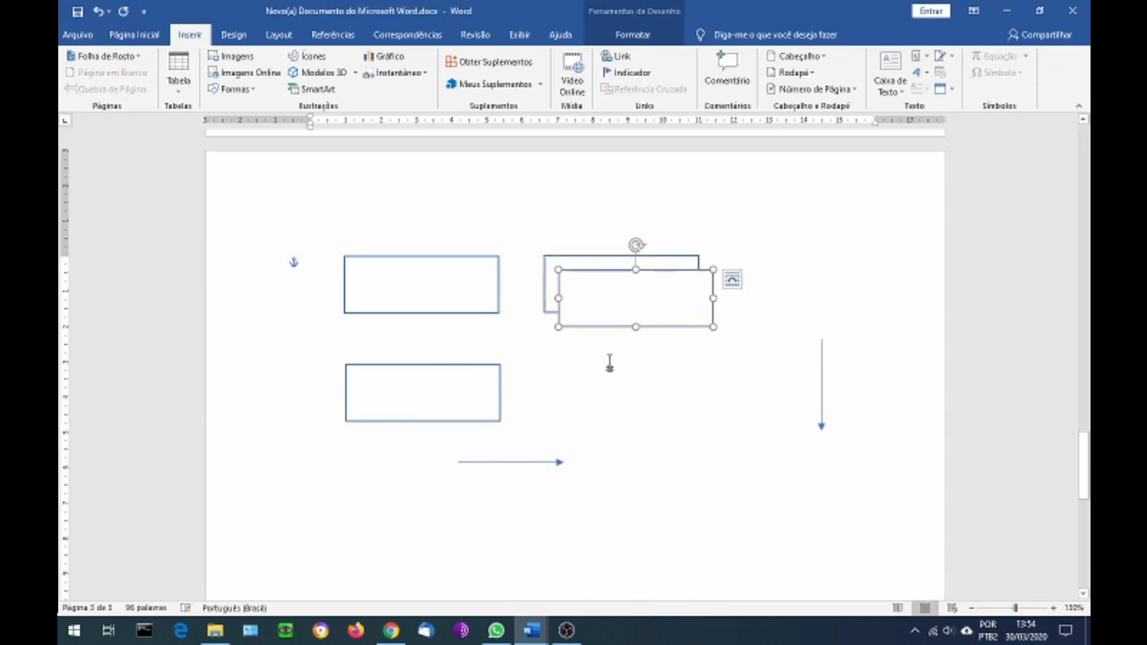
pyautogui.moveTo(614, 277); pyautogui.dragTo(603, 366)
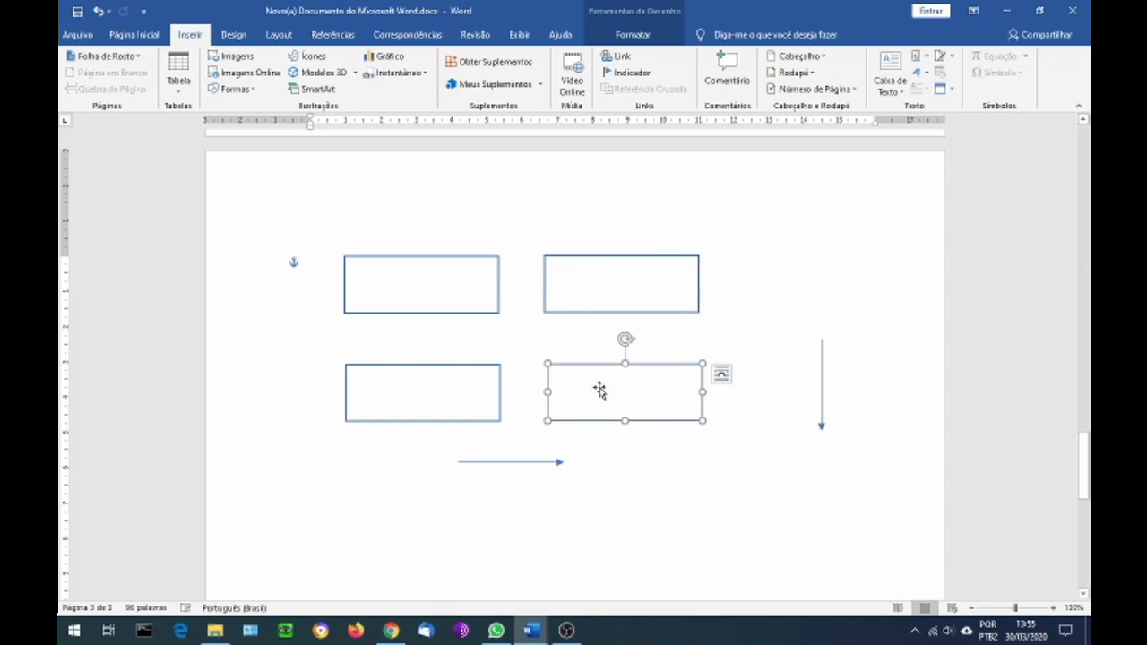
# Copy the horizontal arrow into the gap between the two lower rectangles and shorten the copy to about 0.8 cm
pyautogui.click(513, 461)
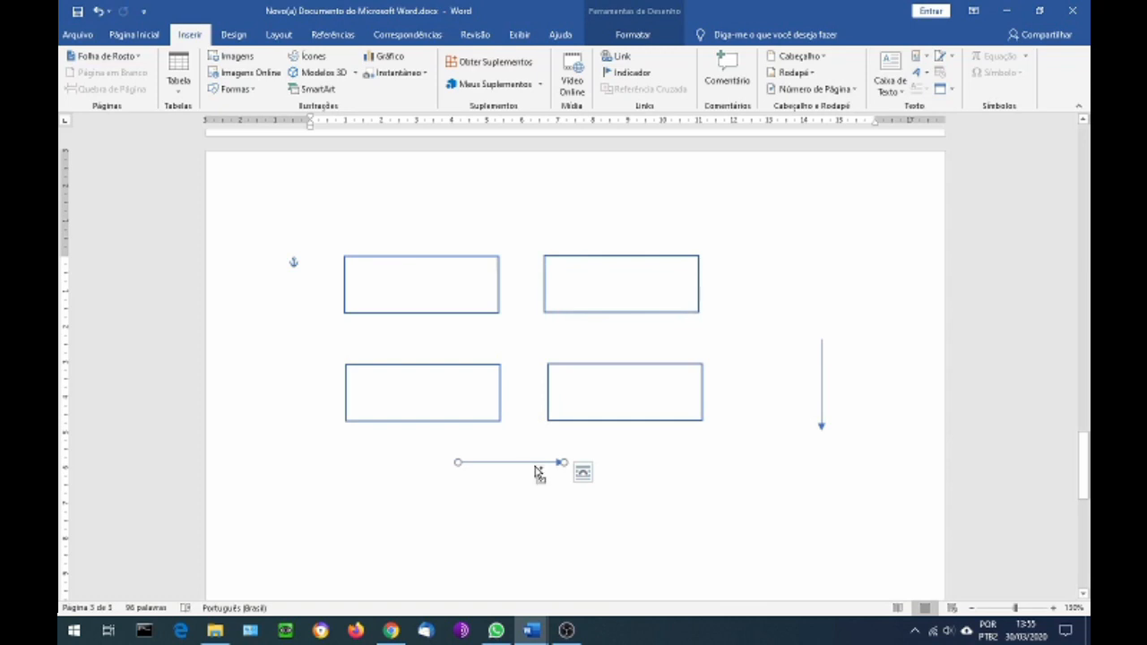
pyautogui.moveTo(538, 469); pyautogui.dragTo(576, 391)
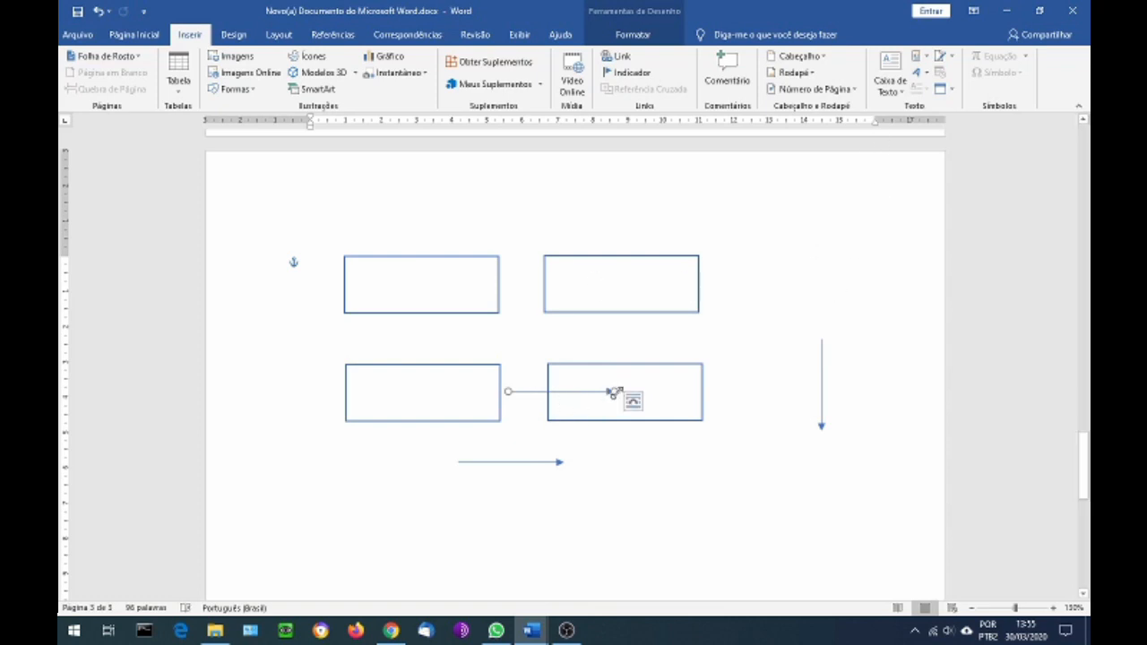
pyautogui.moveTo(613, 391); pyautogui.dragTo(534, 394)
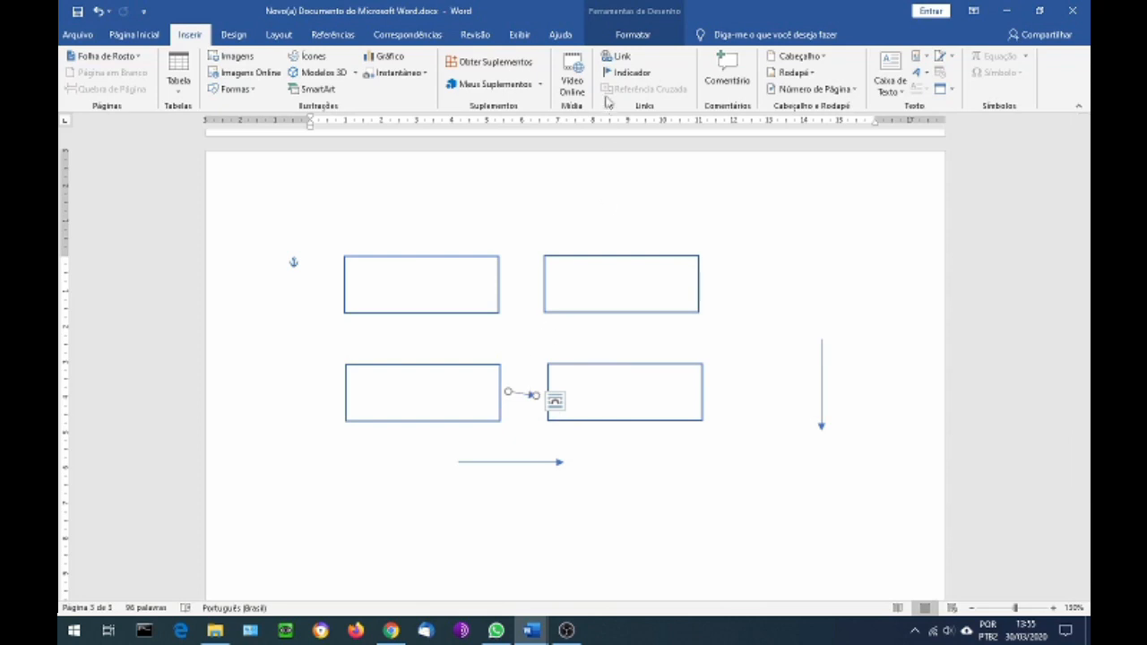
# Straighten the short arrow to 0 cm high and 1 cm wide, and copy it between the two upper rectangles
pyautogui.click(631, 36)
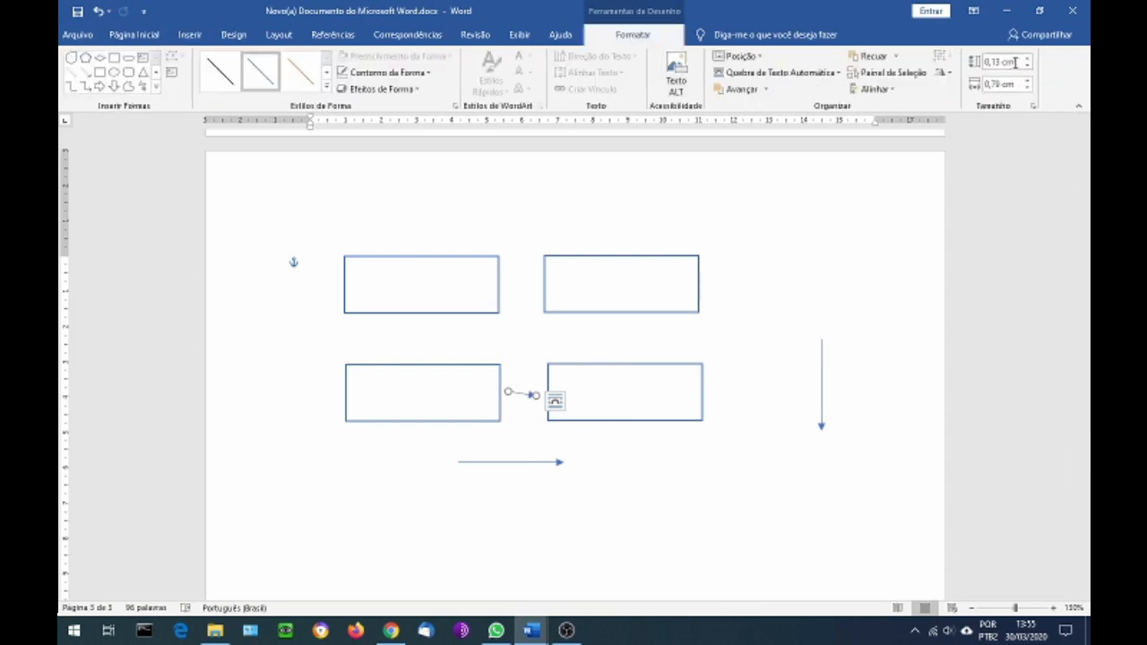
pyautogui.moveTo(988, 63); pyautogui.dragTo(1020, 63)
pyautogui.write('0')
pyautogui.press('Return')
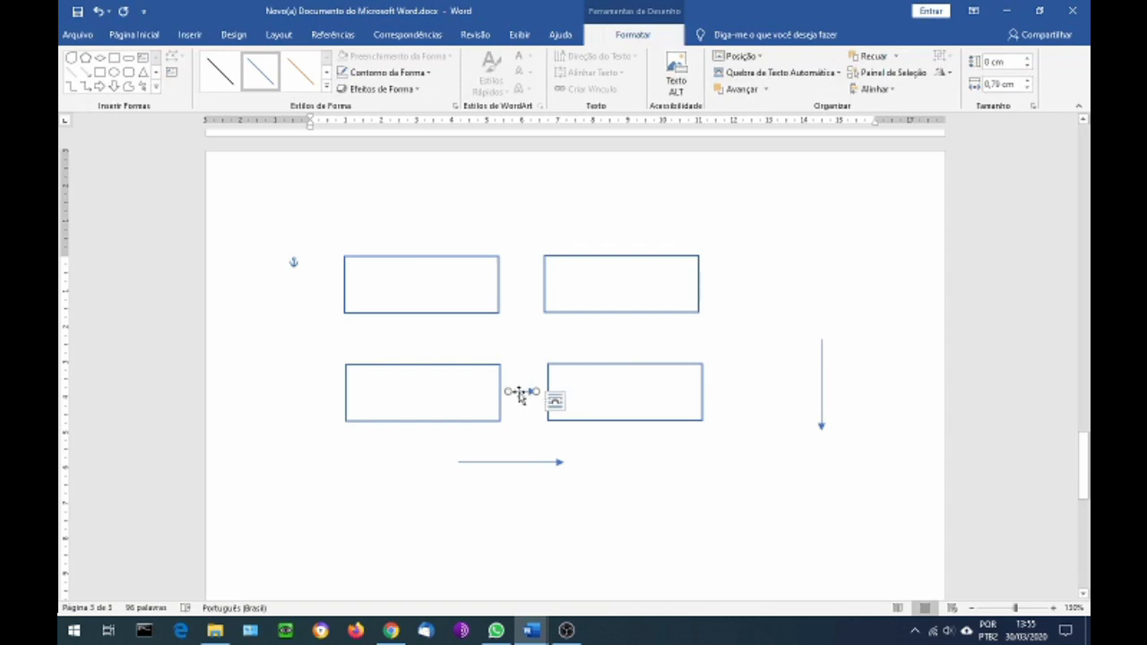
pyautogui.click(1000, 84)
pyautogui.moveTo(1003, 87); pyautogui.dragTo(1084, 122)
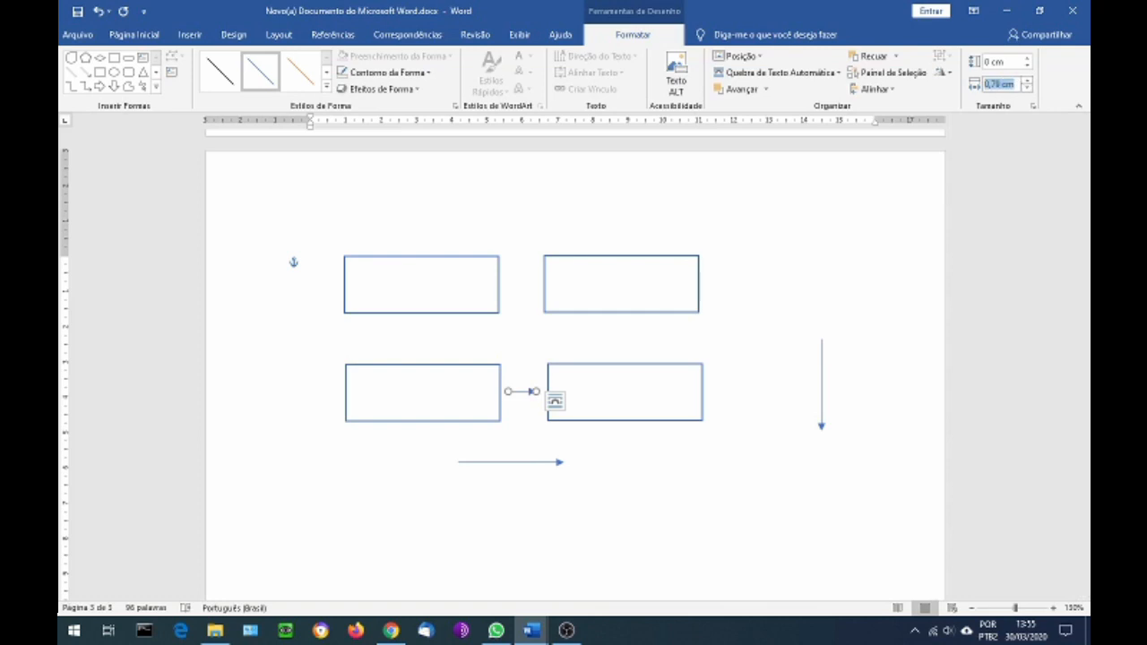
pyautogui.write('1')
pyautogui.press('Return')
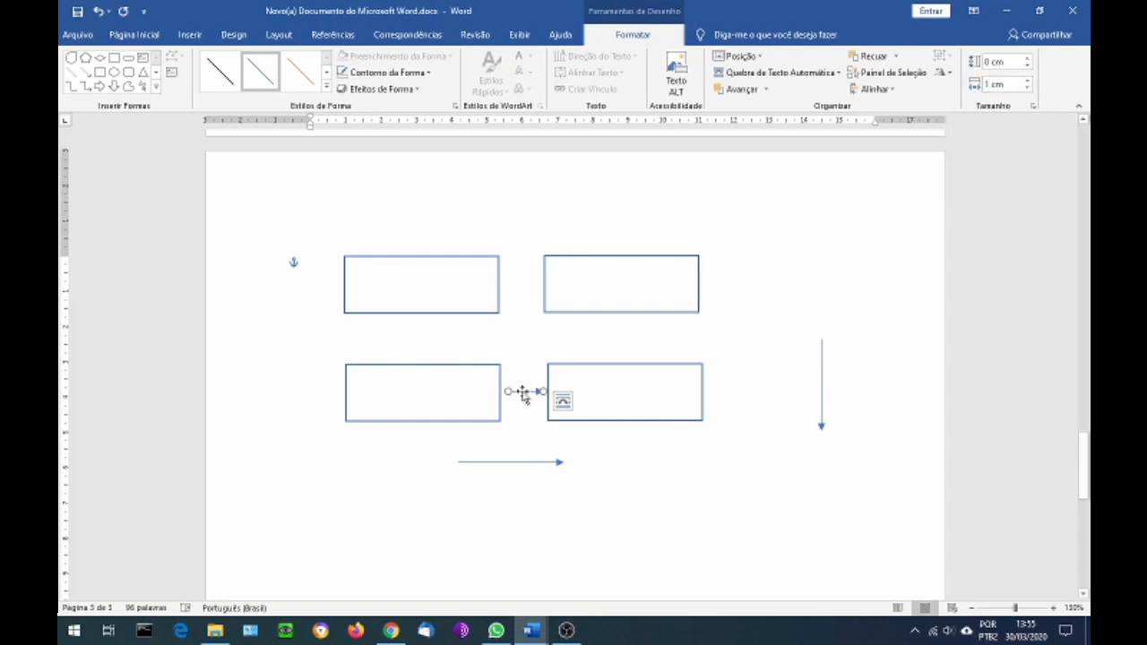
pyautogui.moveTo(523, 394); pyautogui.dragTo(524, 284)
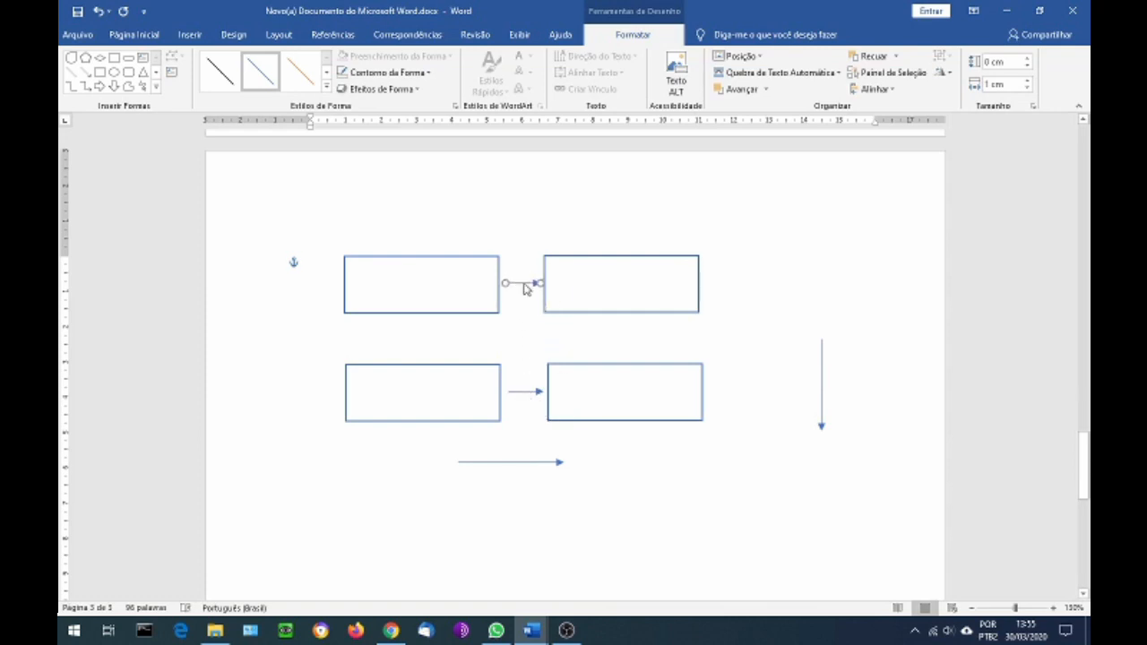
# Duplicate the long vertical arrow and place the copy just below the upper left rectangle, centred on it
pyautogui.click(822, 391)
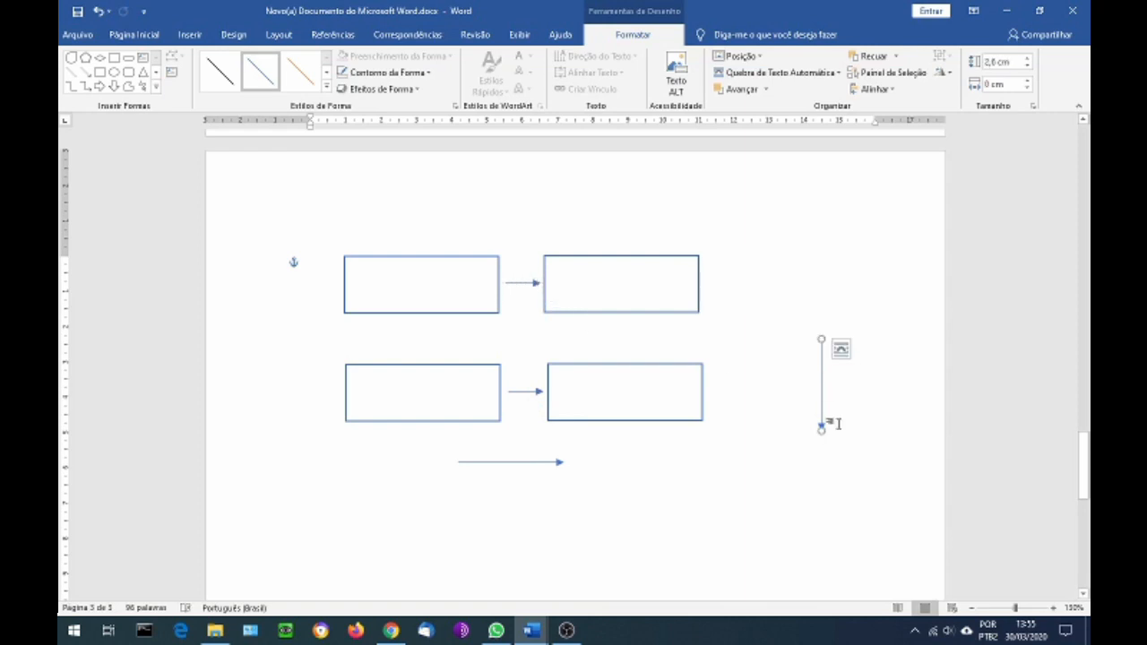
pyautogui.press('ctrl')
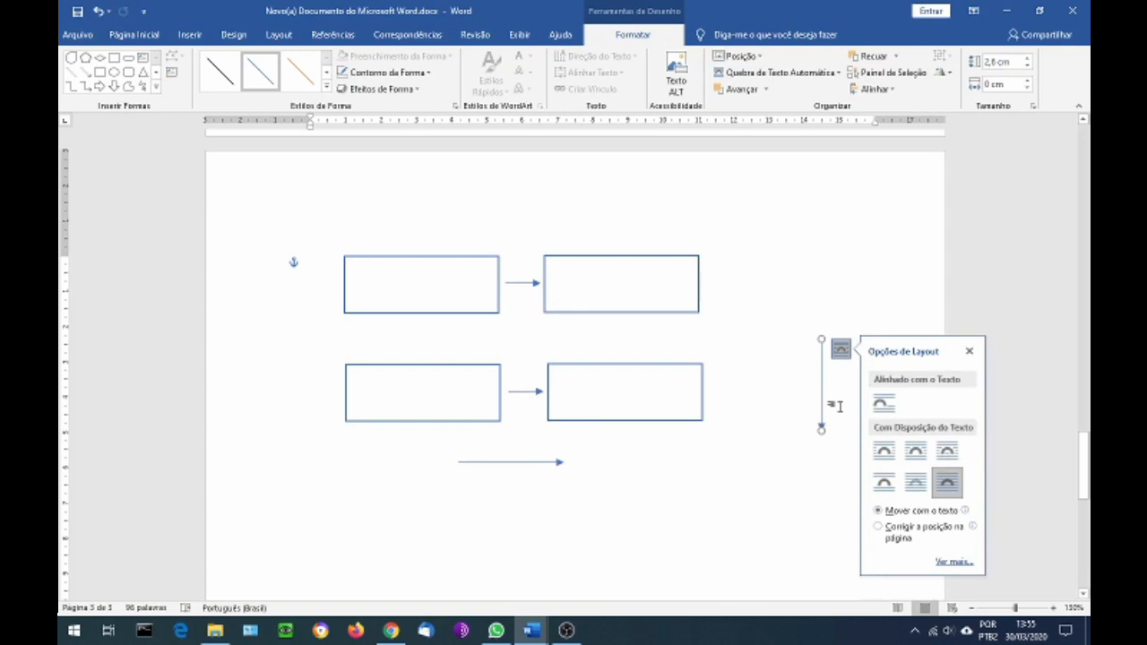
pyautogui.click(835, 406)
pyautogui.click(821, 407)
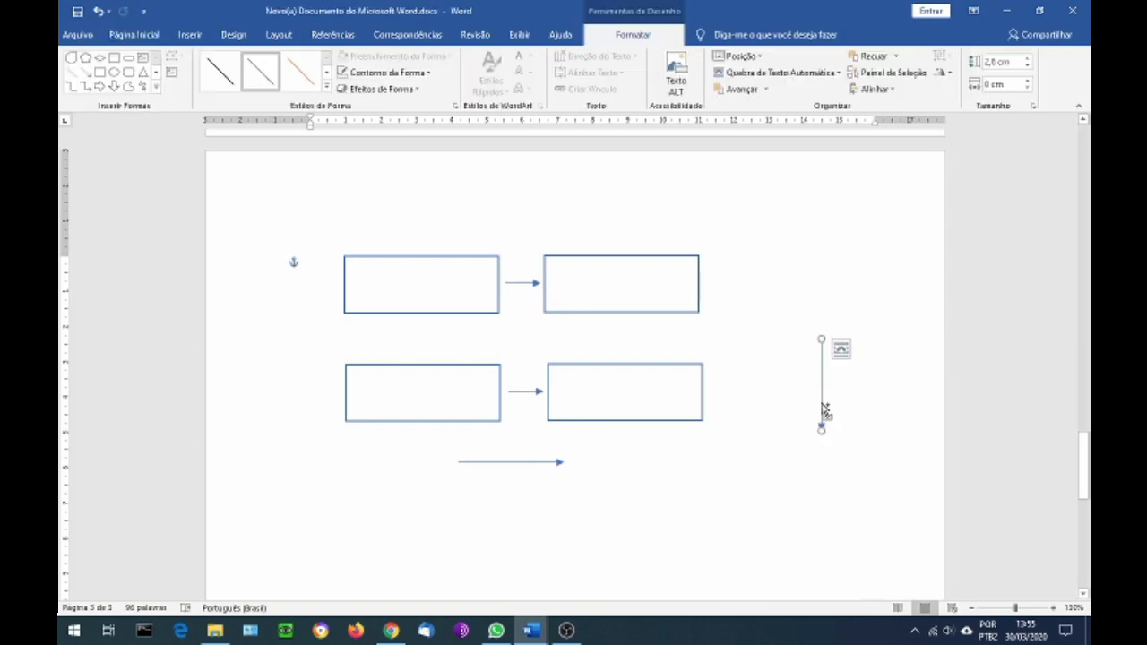
pyautogui.hotkey('ctrl', 'd')
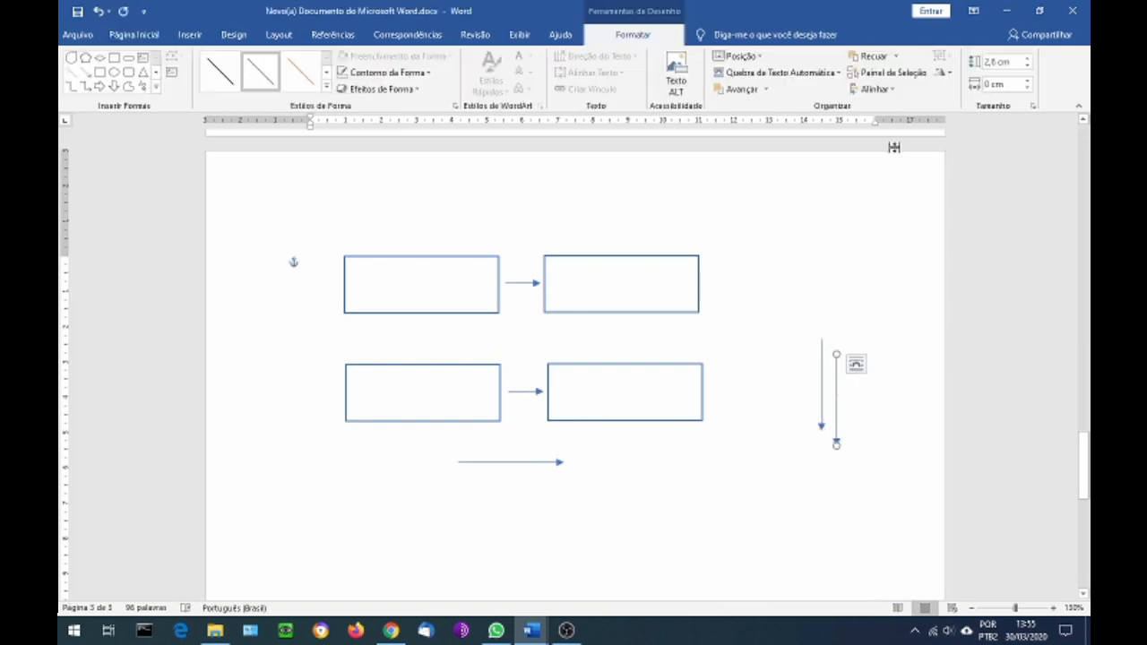
pyautogui.moveTo(837, 410); pyautogui.dragTo(422, 375)
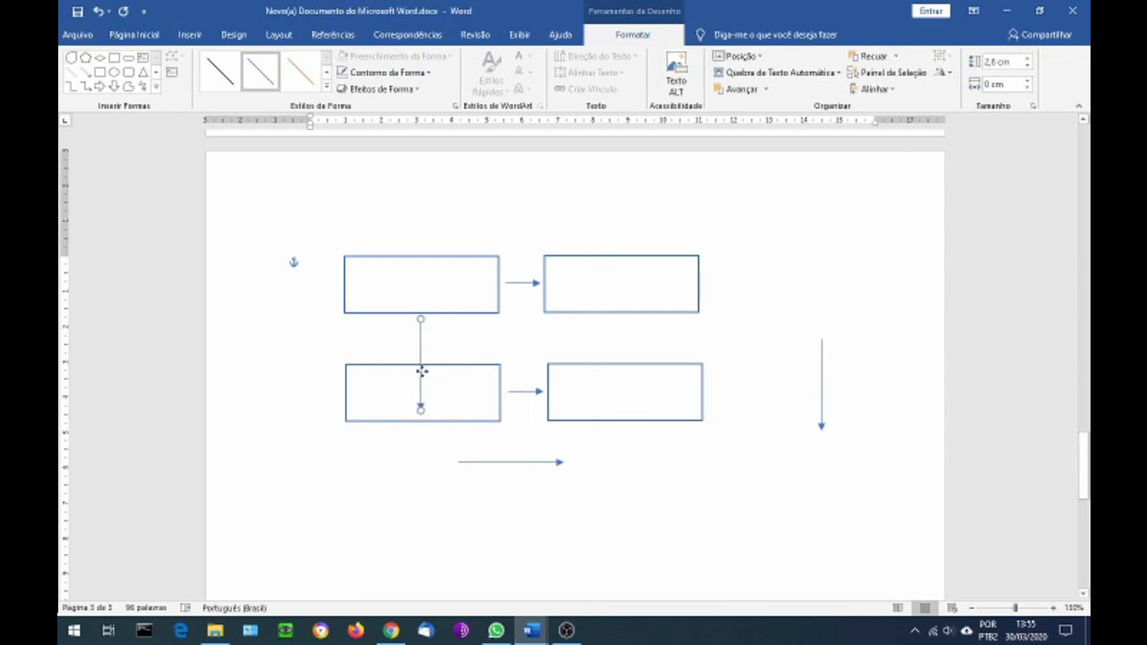
# Set the copied vertical arrow's height to 1 cm, and place a copy of it between the two right-hand rectangles
pyautogui.click(1017, 61)
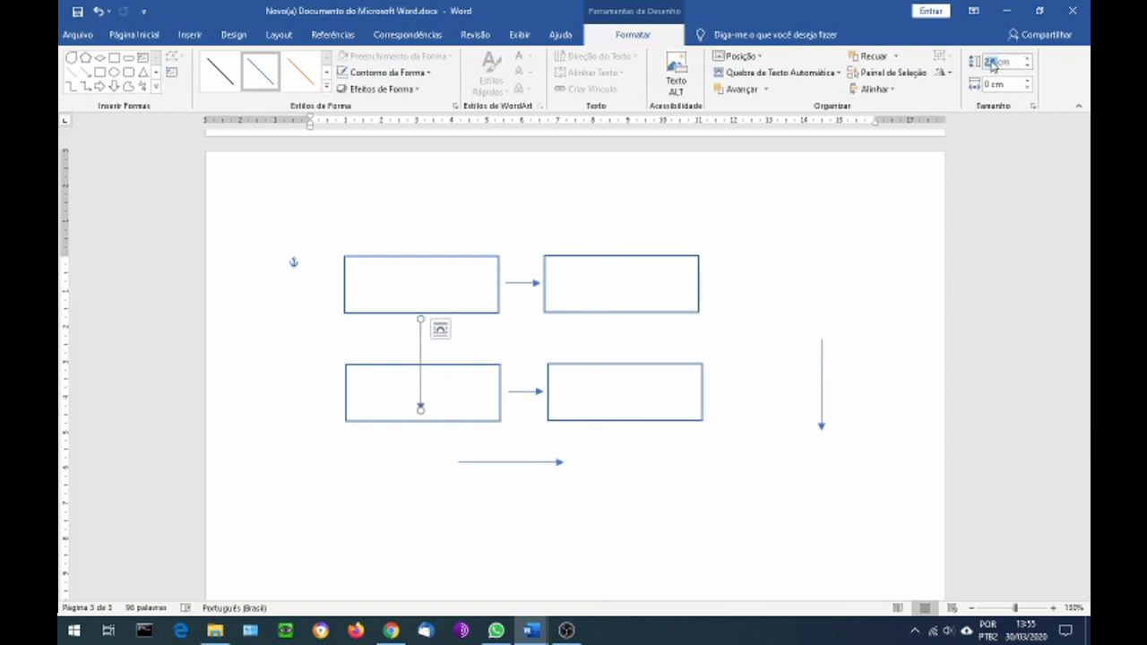
pyautogui.write('1')
pyautogui.press('Return')
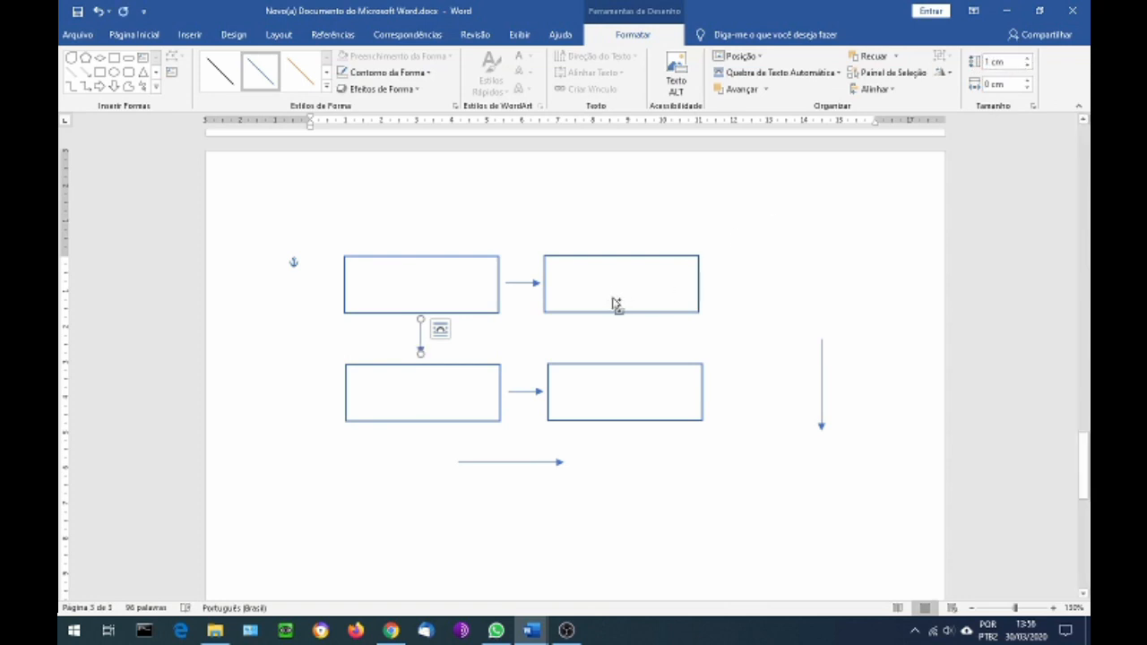
pyautogui.hotkey('ctrl', 'v')
pyautogui.moveTo(435, 353); pyautogui.dragTo(632, 338)
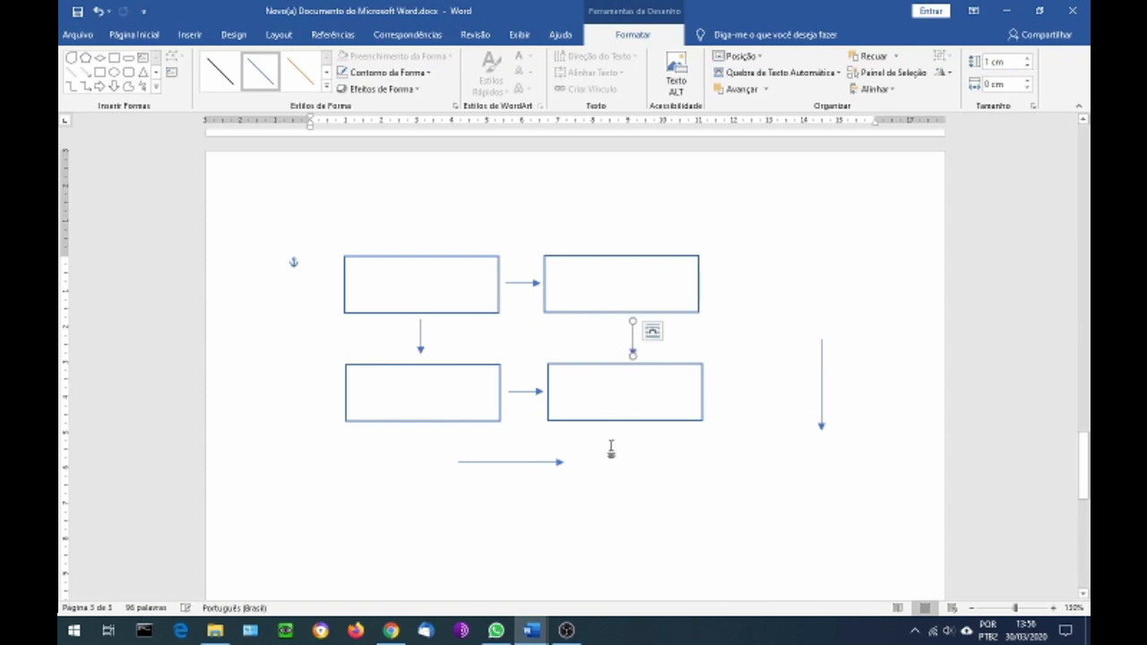
# Delete the two spare long arrows, the horizontal one below the grid and the vertical one to its right
pyautogui.click(488, 464)
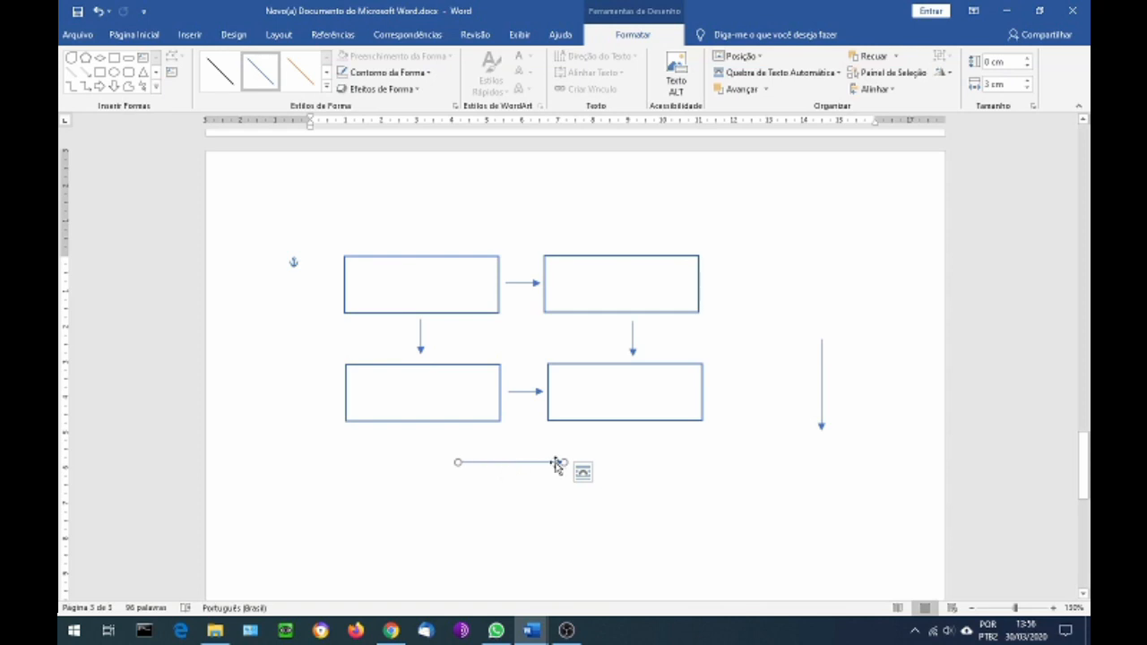
pyautogui.press('Delete')
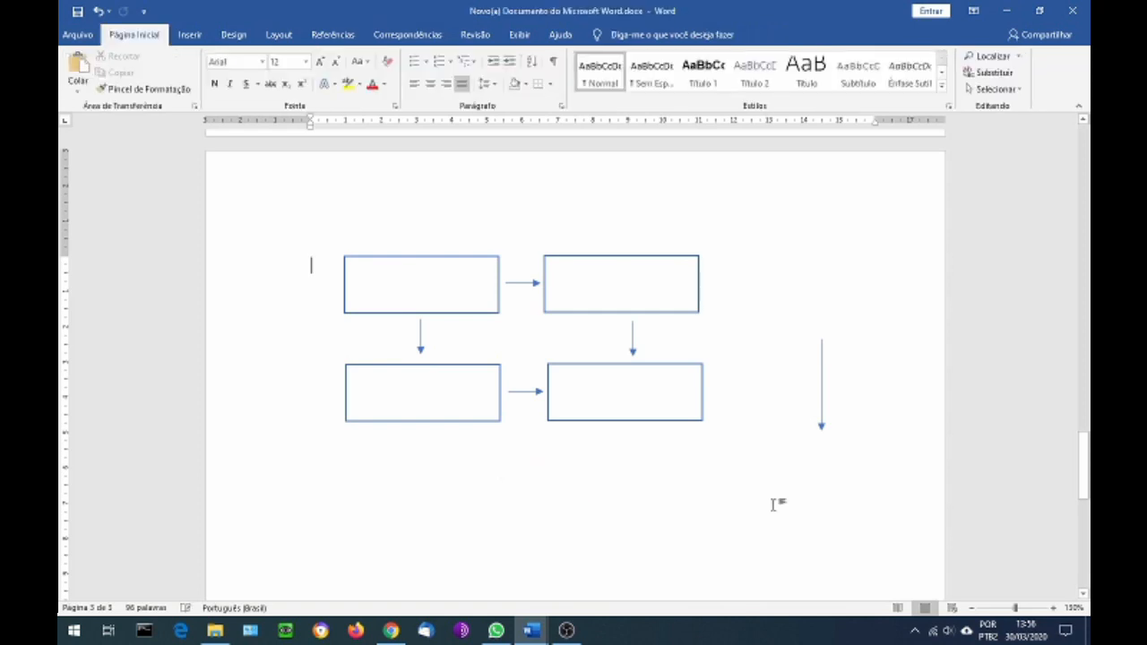
pyautogui.click(822, 390)
pyautogui.press('Delete')
# Delete both right-hand rectangles, the upper left rectangle and all connecting arrows, keeping only the lower left rectangle
pyautogui.click(658, 364)
pyautogui.press('Delete')
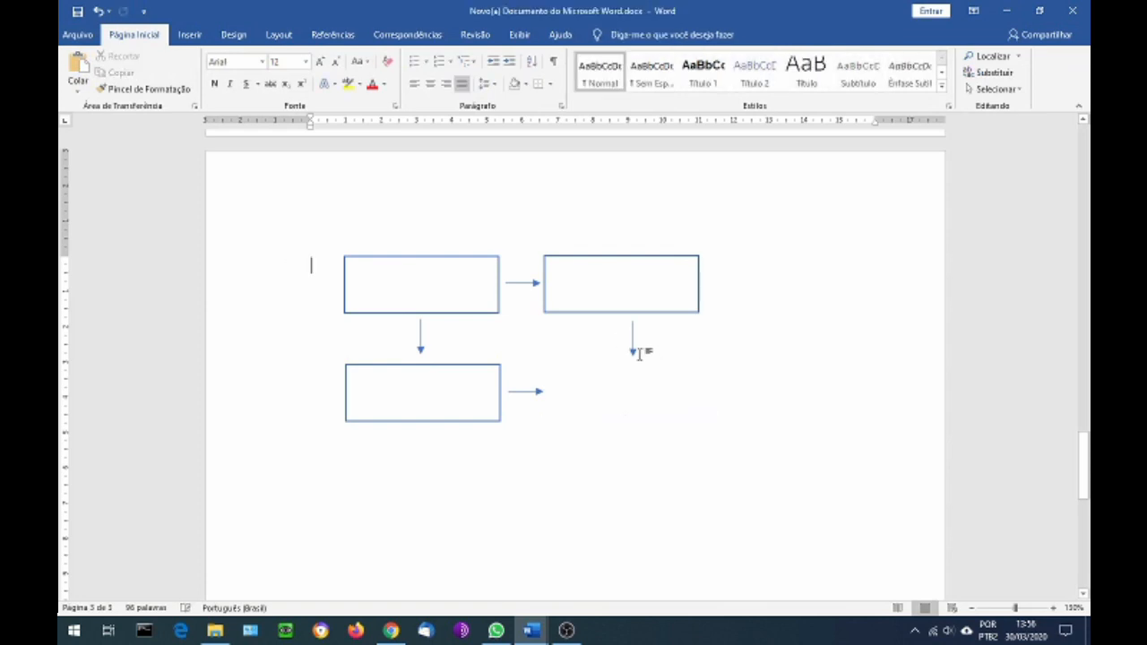
pyautogui.click(633, 347)
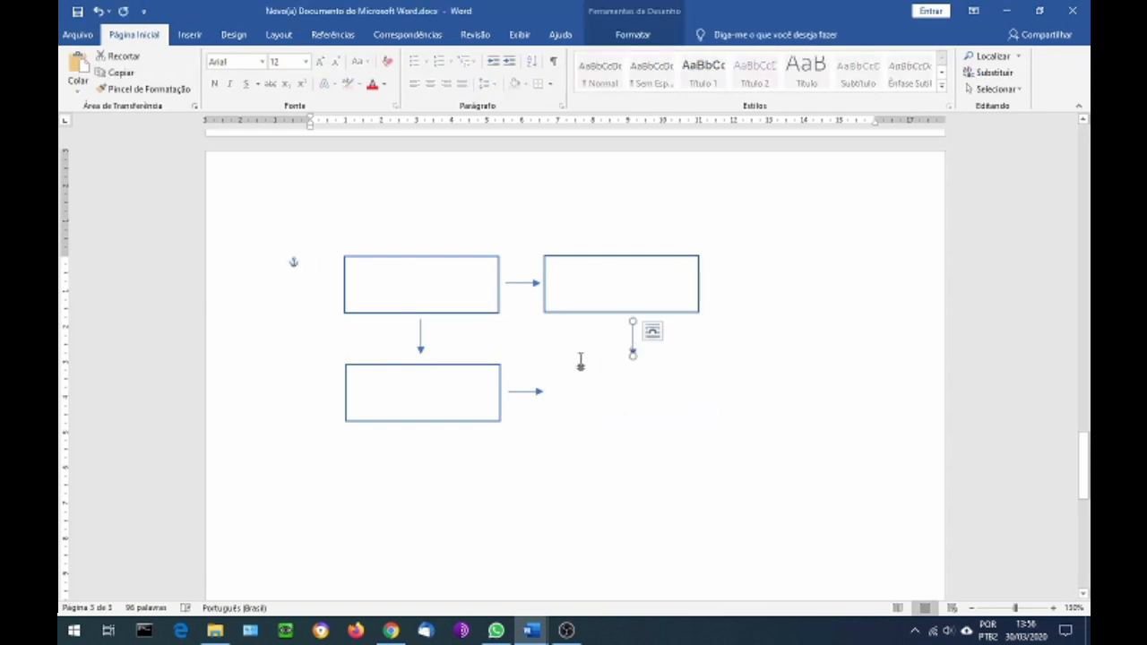
pyautogui.press('Delete')
pyautogui.click(544, 306)
pyautogui.press('Delete')
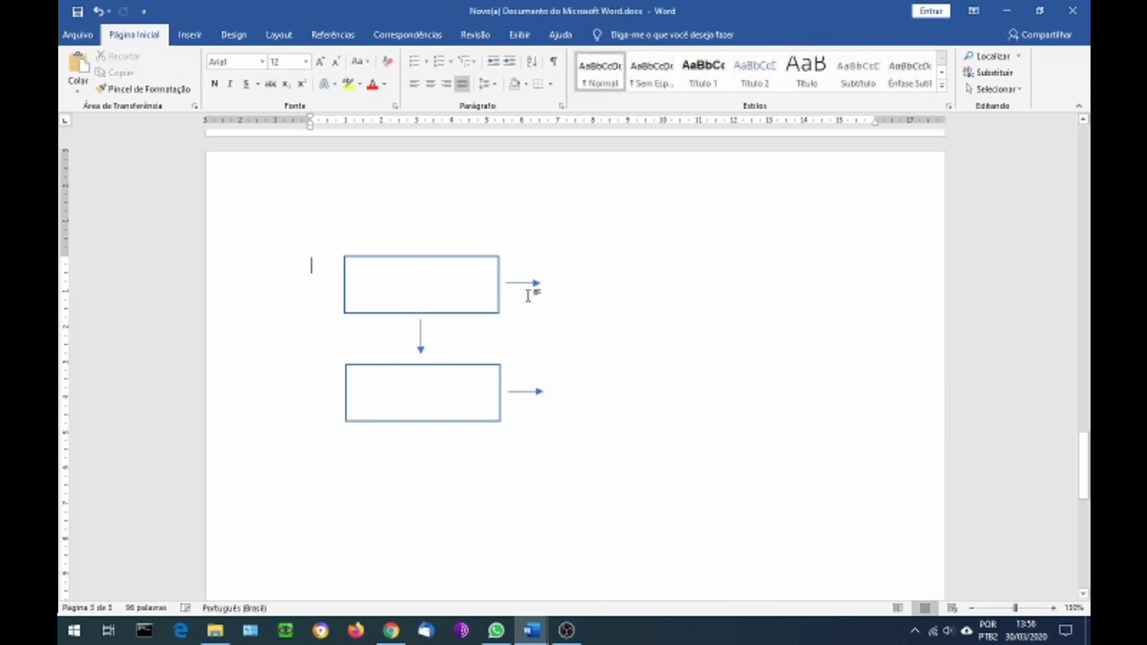
pyautogui.click(529, 285)
pyautogui.press('Delete')
pyautogui.click(497, 305)
pyautogui.press('Delete')
pyautogui.click(420, 341)
pyautogui.press('Delete')
pyautogui.click(527, 392)
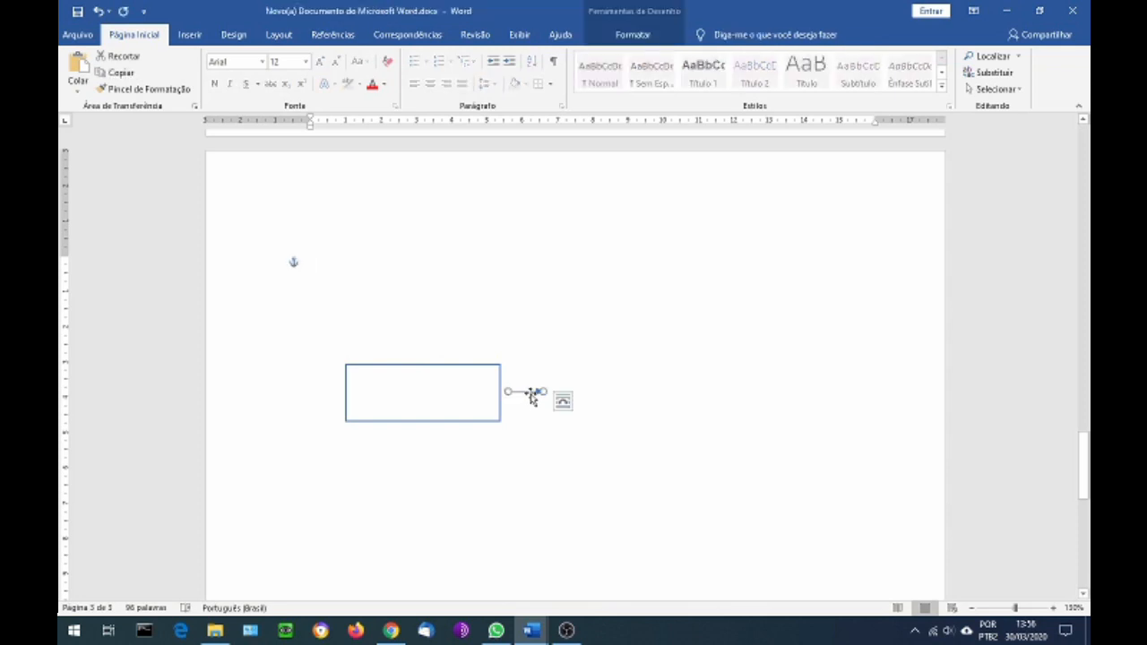
pyautogui.press('Delete')
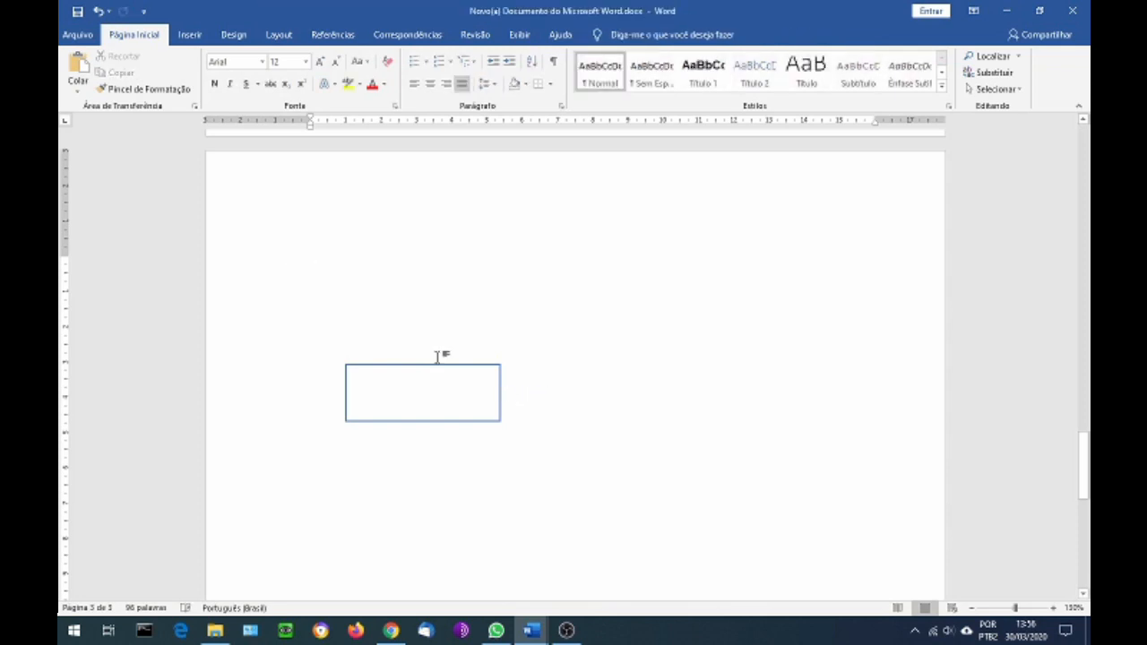
# Move the remaining rectangle up the page and add the text "Teste 01" inside it
pyautogui.moveTo(438, 369); pyautogui.dragTo(446, 292)
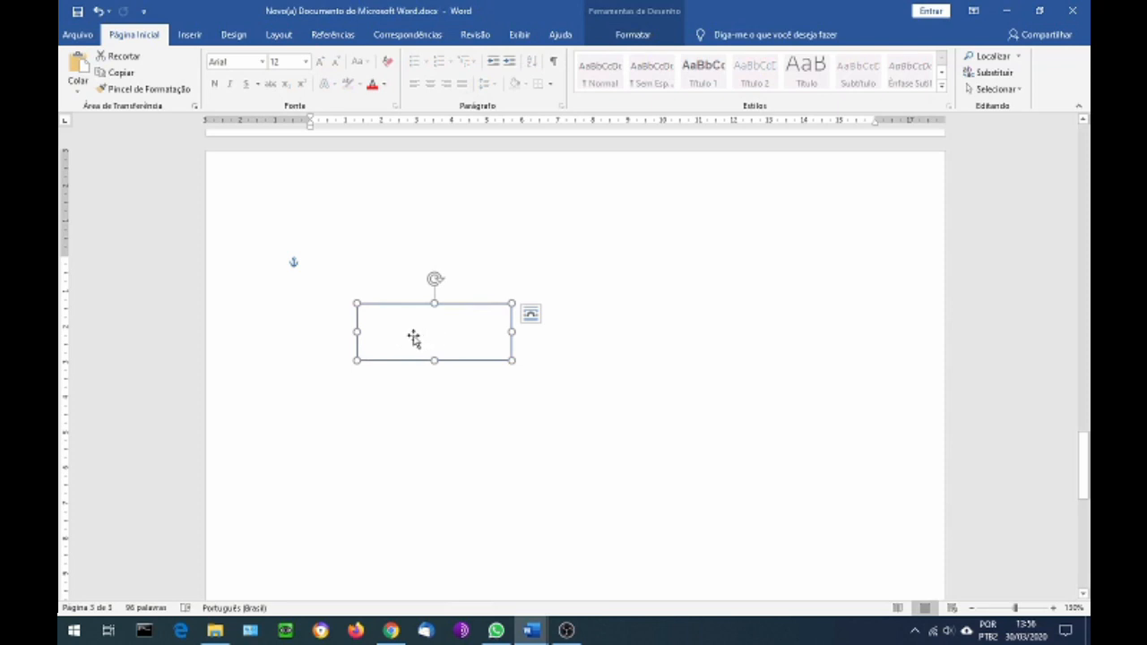
pyautogui.rightClick(413, 335)
pyautogui.press('Escape')
pyautogui.rightClick(393, 333)
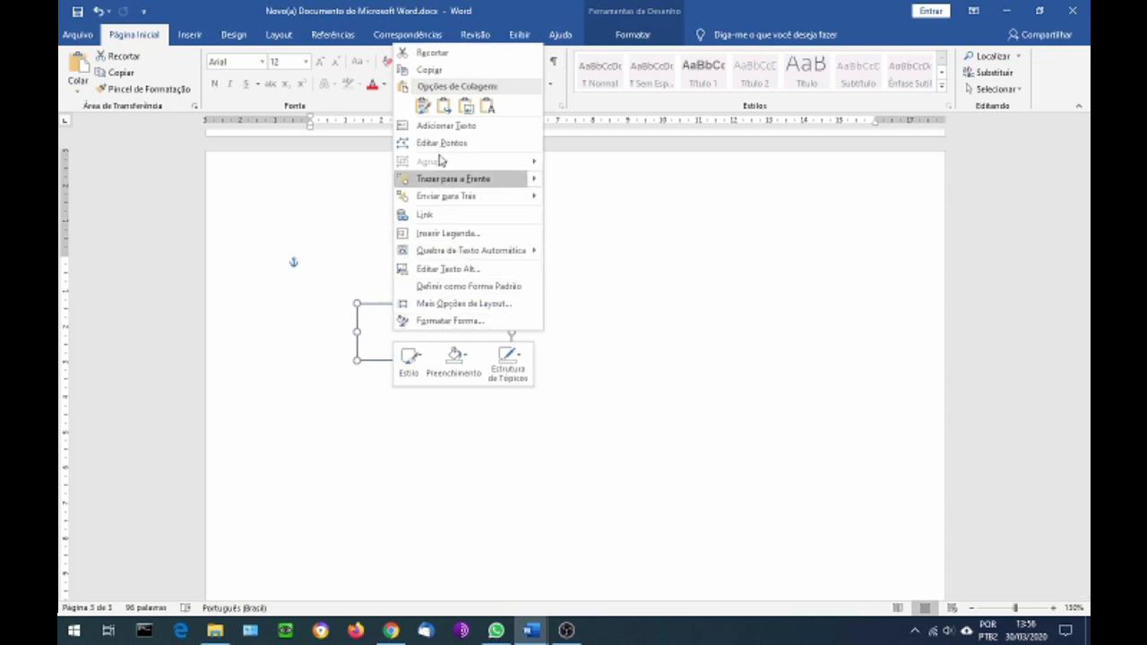
pyautogui.click(437, 127)
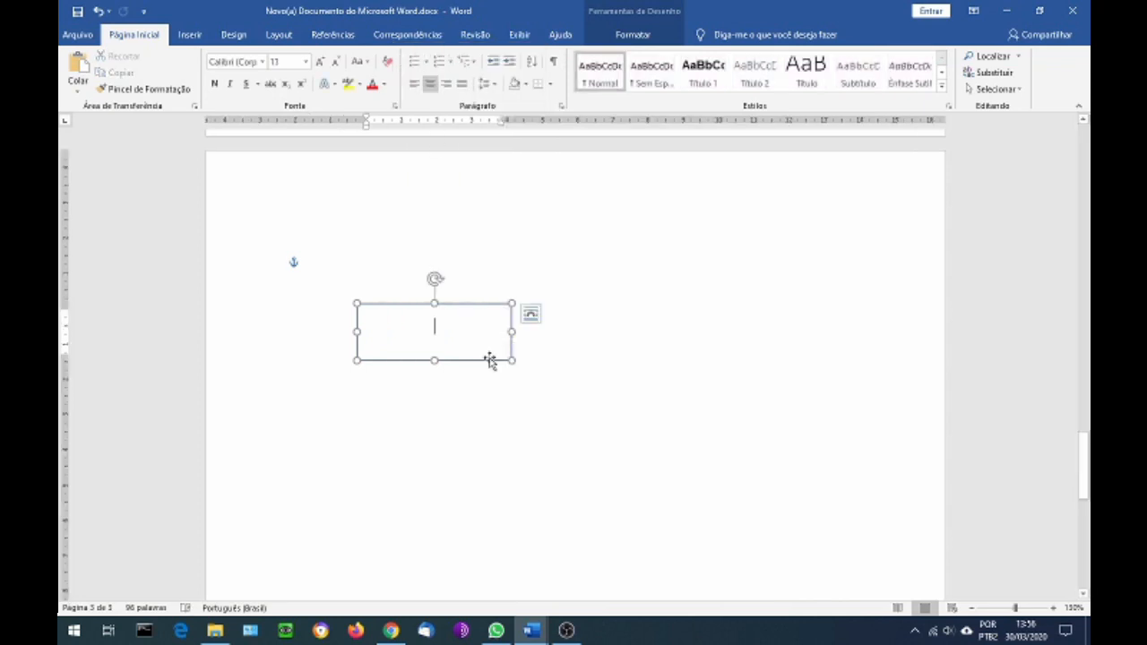
pyautogui.write('te')
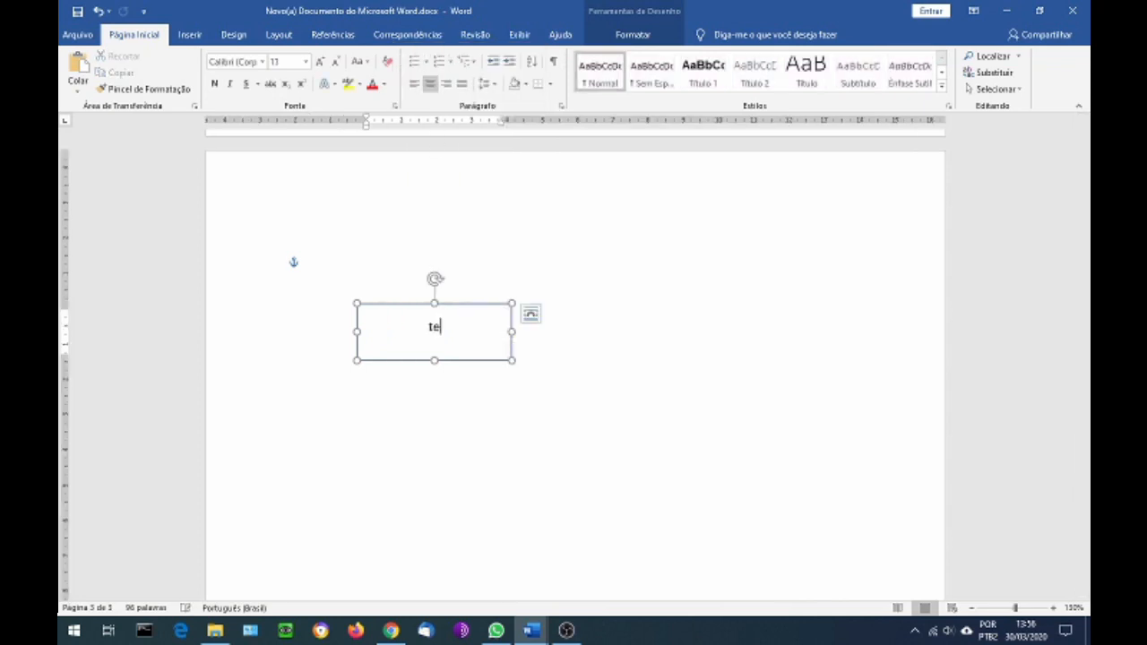
pyautogui.write('ste 01')
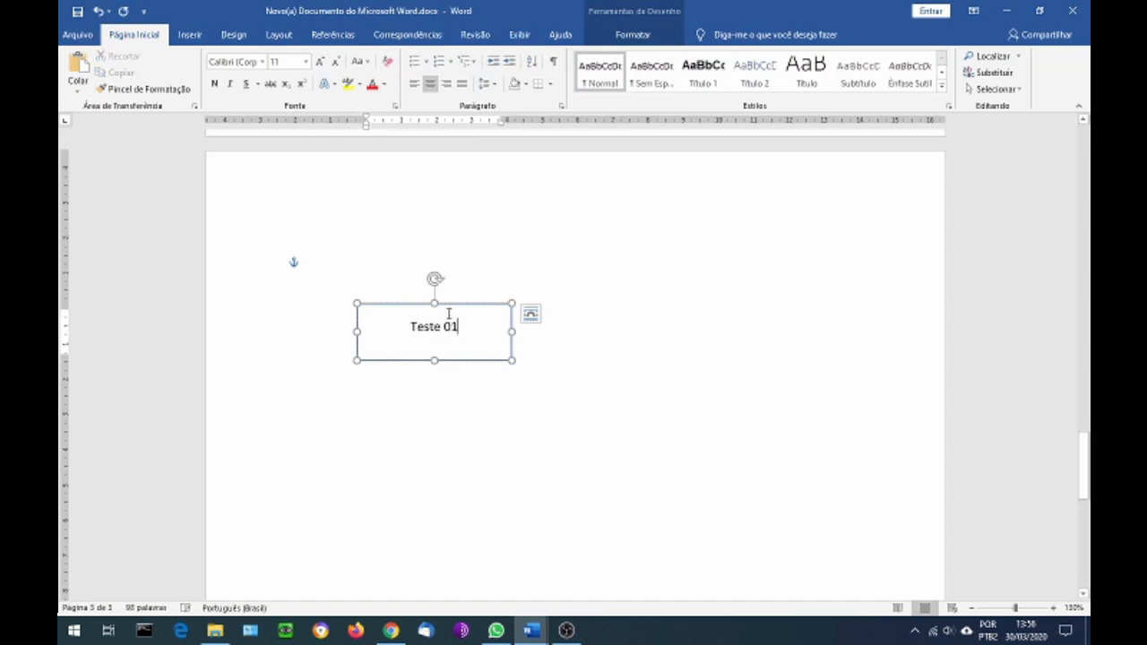
# Copy the Teste 01 rectangle directly below the original and change the copy's text to "Teste 02"
pyautogui.click(456, 305)
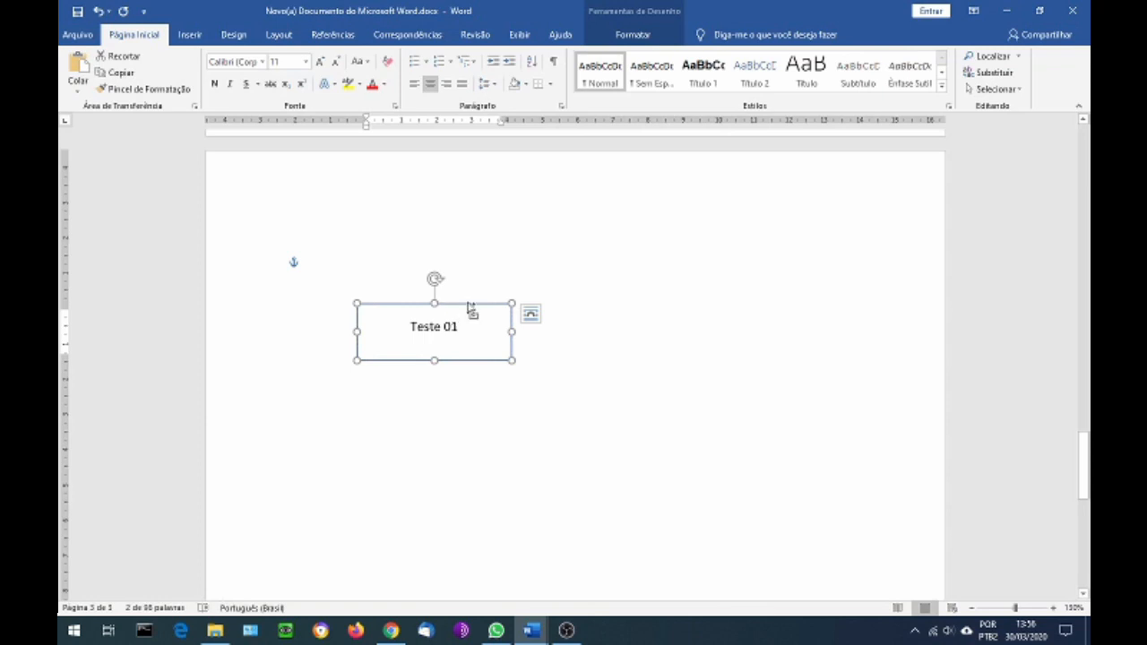
pyautogui.moveTo(468, 308); pyautogui.dragTo(467, 410)
pyautogui.click(468, 433)
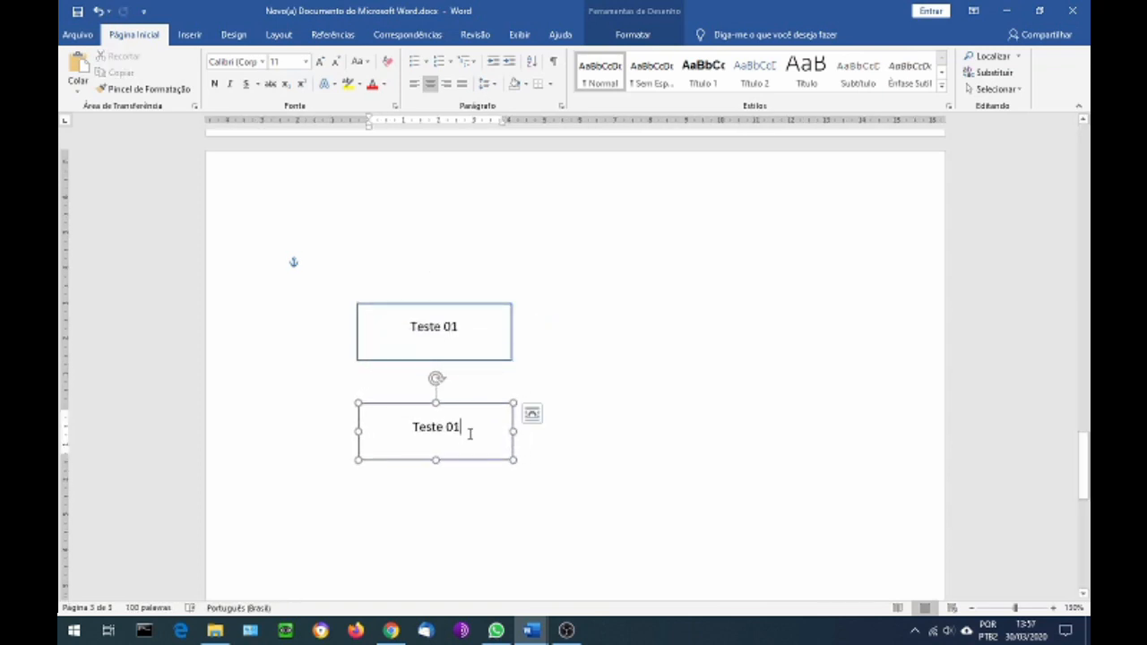
pyautogui.press('BackSpace')
pyautogui.write('2')
pyautogui.click(460, 404)
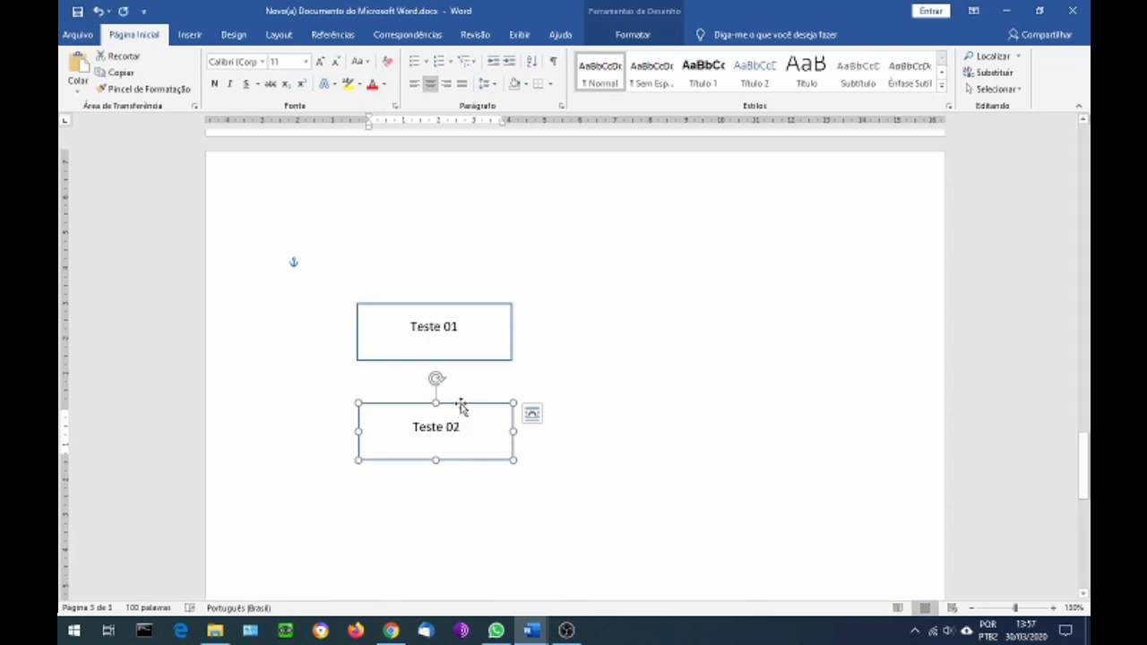
# Try placing a copy of the Teste 01 rectangle to its right, level with the original, and undo it
pyautogui.click(474, 308)
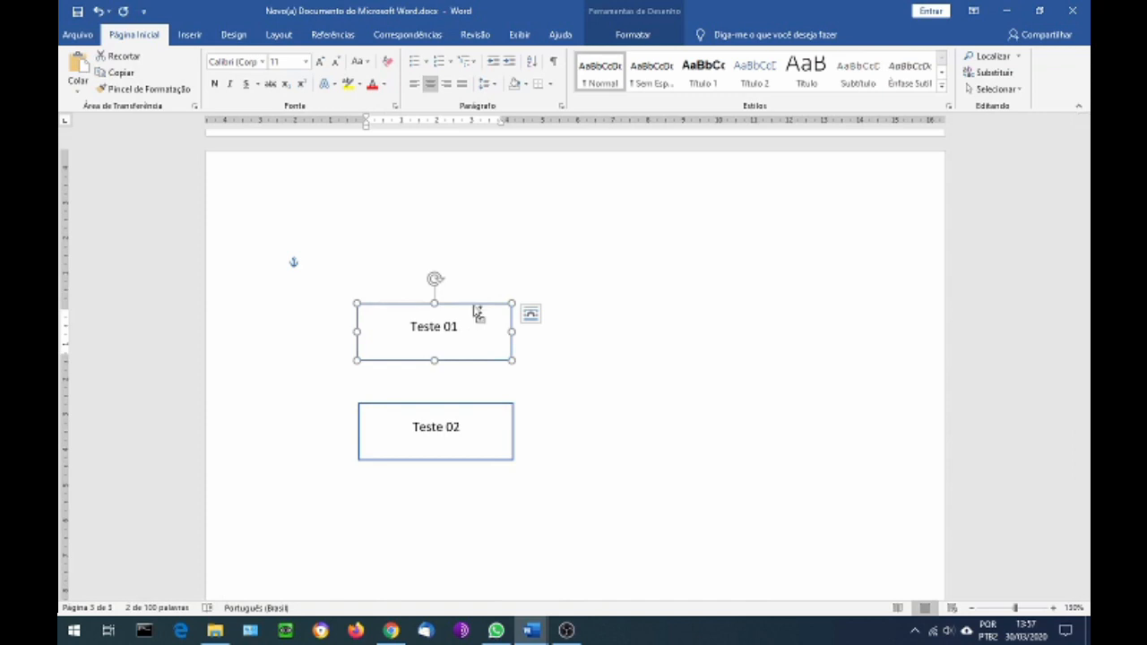
pyautogui.moveTo(479, 310); pyautogui.dragTo(685, 307)
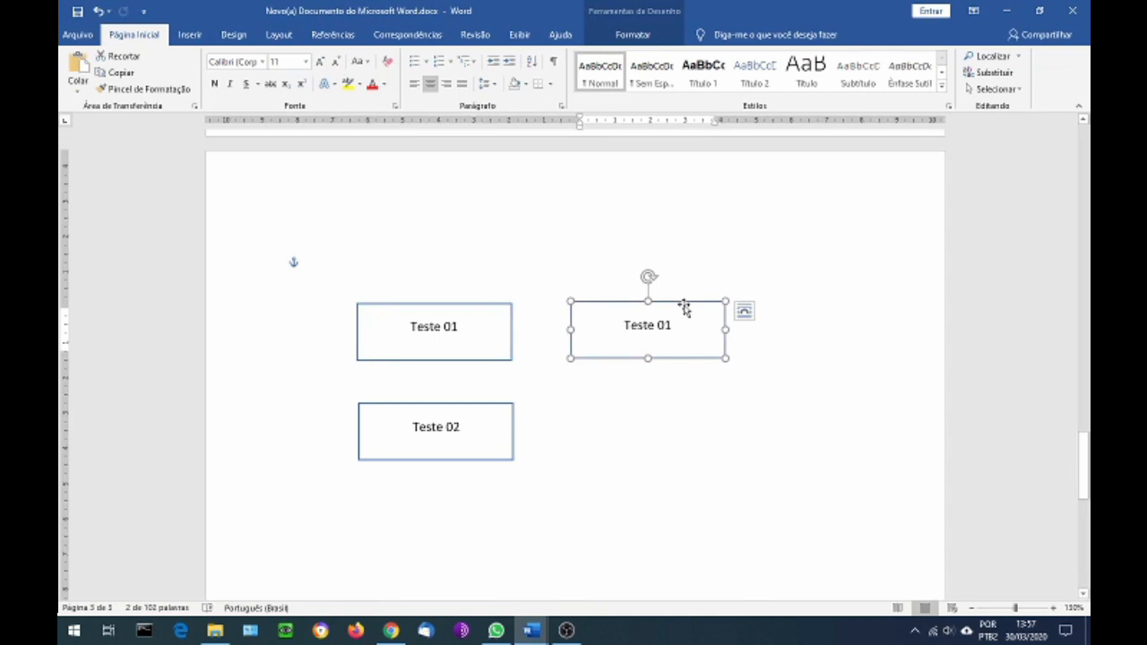
pyautogui.moveTo(684, 304); pyautogui.dragTo(671, 306)
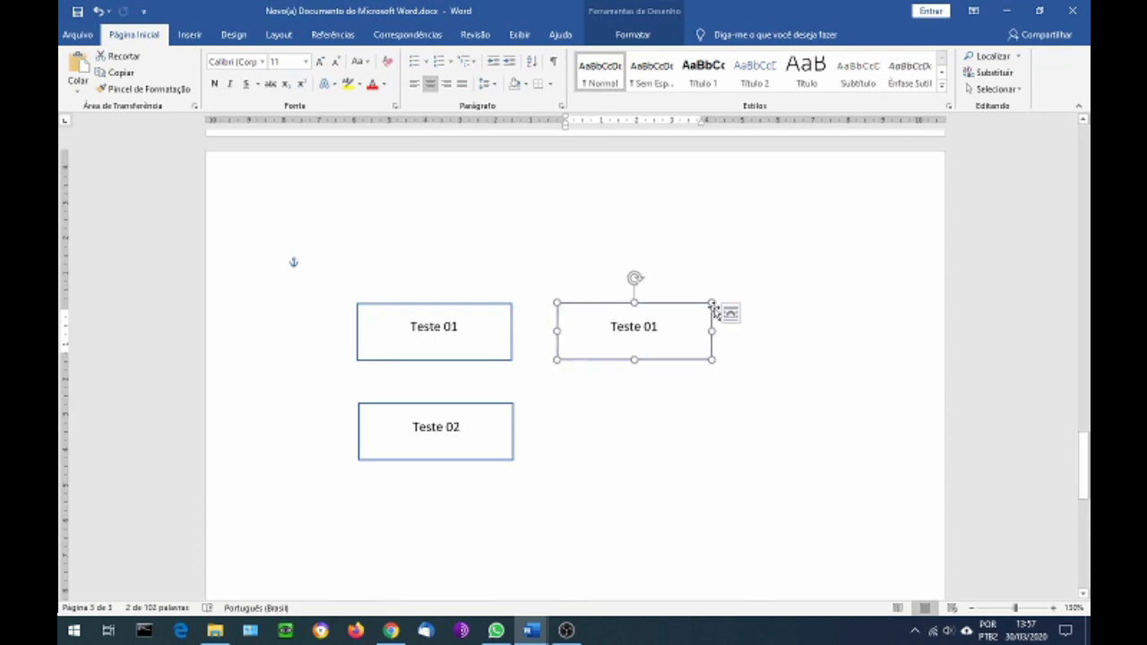
pyautogui.hotkey('ctrl', 'z')
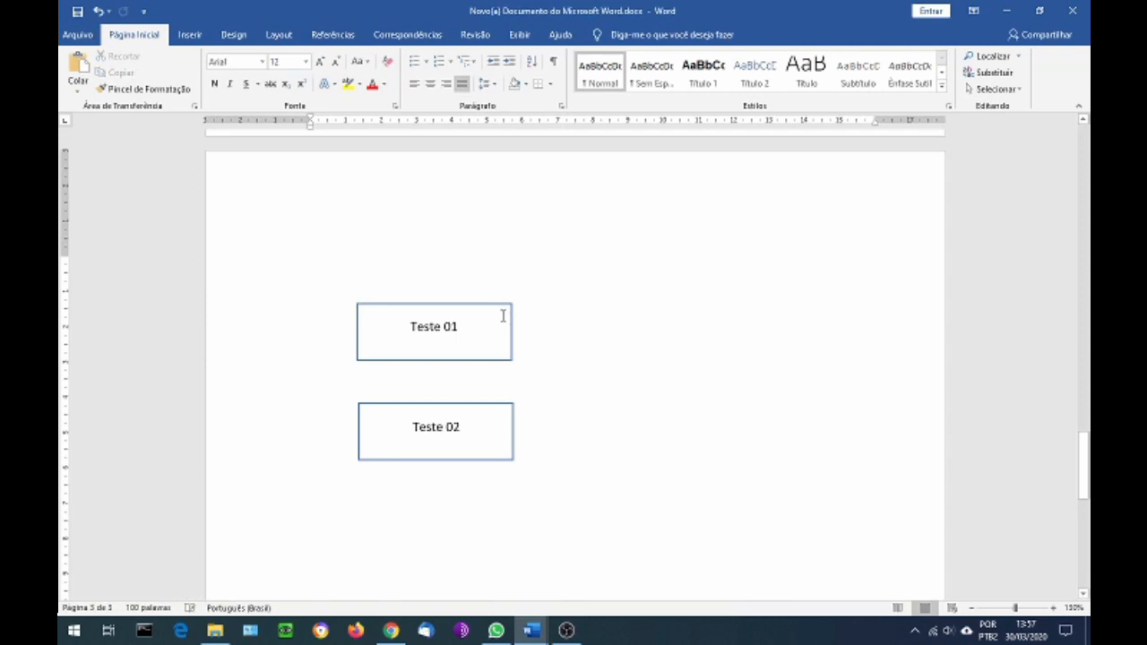
# Delete the Teste 01 and Teste 02 rectangles to clear the page
pyautogui.click(495, 304)
pyautogui.press('Delete')
pyautogui.click(476, 405)
pyautogui.press('Delete')
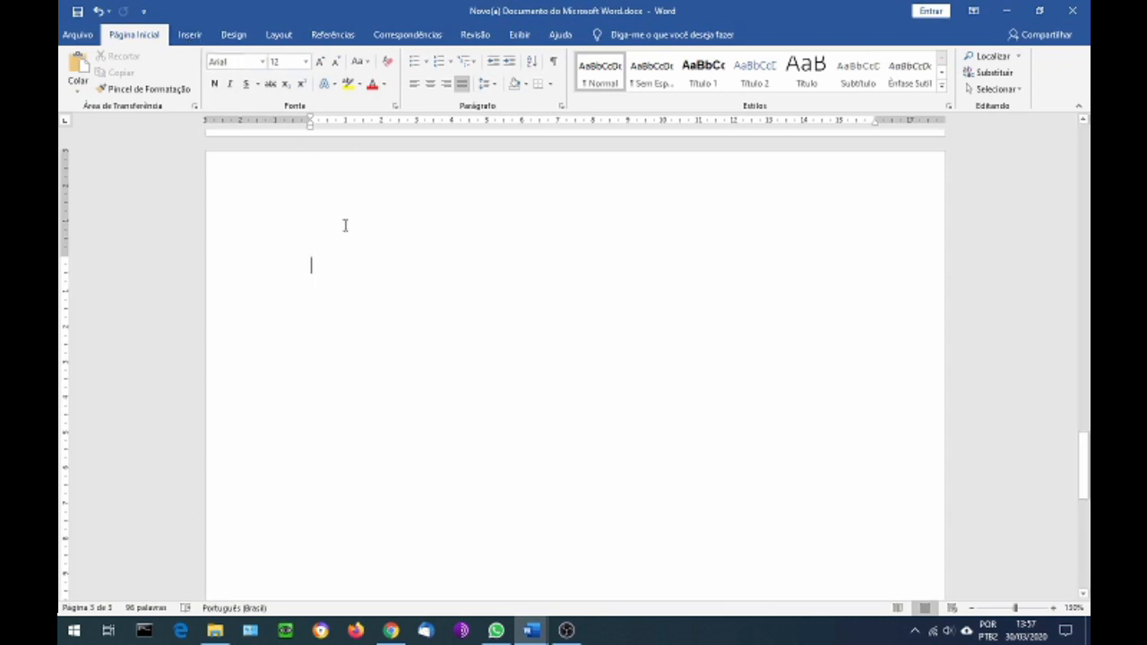
# Review the street-crossing example and the graphic elements section above the blank page
pyautogui.scroll(10, 311, 267)
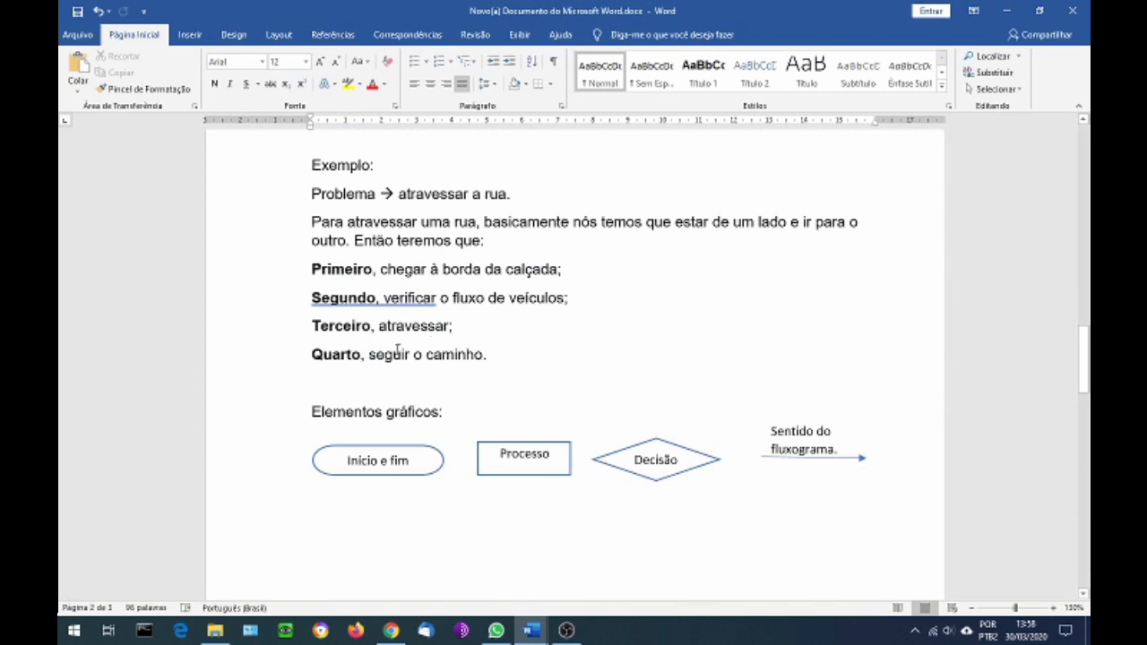
pyautogui.scroll(-3, 405, 354)
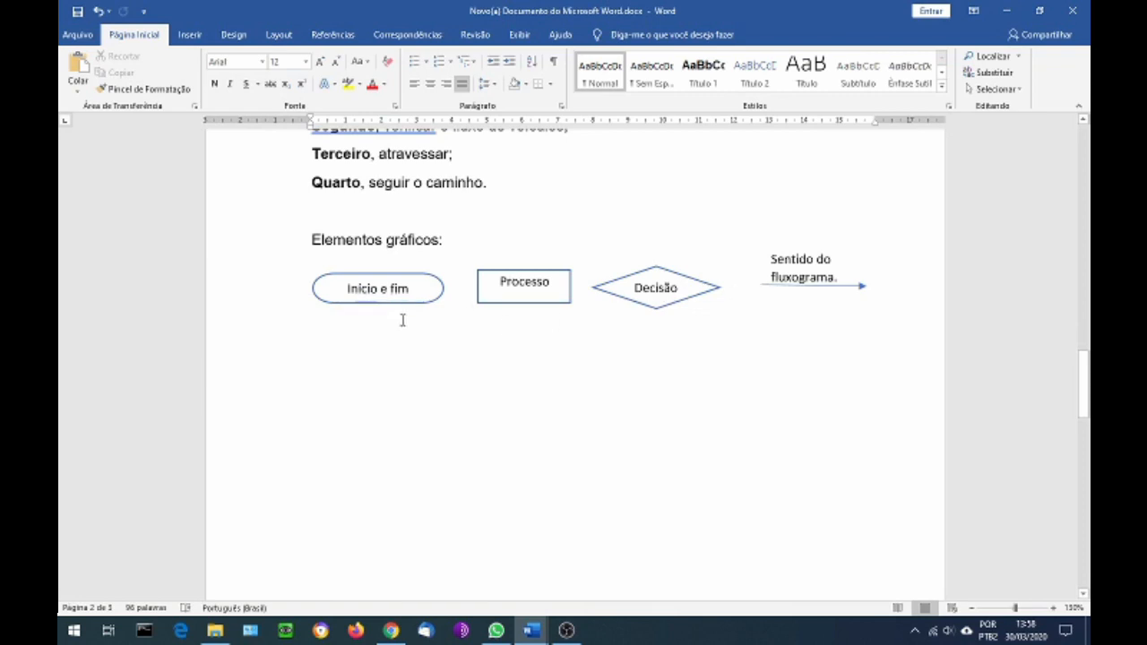
pyautogui.scroll(-3, 403, 320)
pyautogui.scroll(1, 402, 320)
pyautogui.scroll(-2, 402, 319)
pyautogui.scroll(-3, 402, 320)
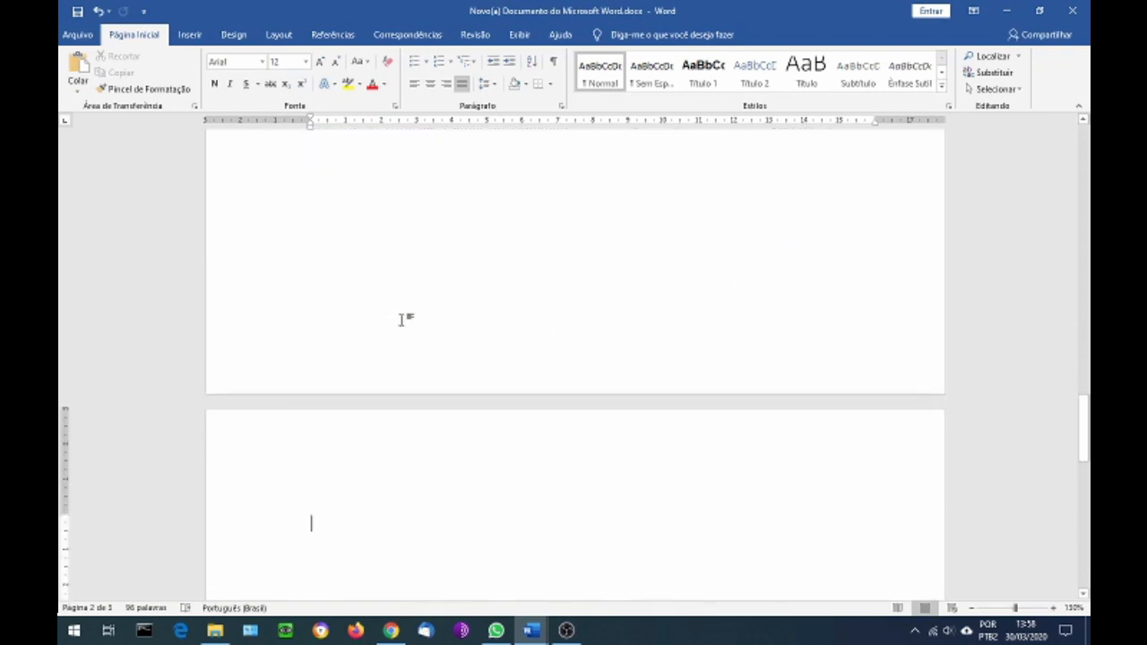
pyautogui.scroll(-1, 402, 320)
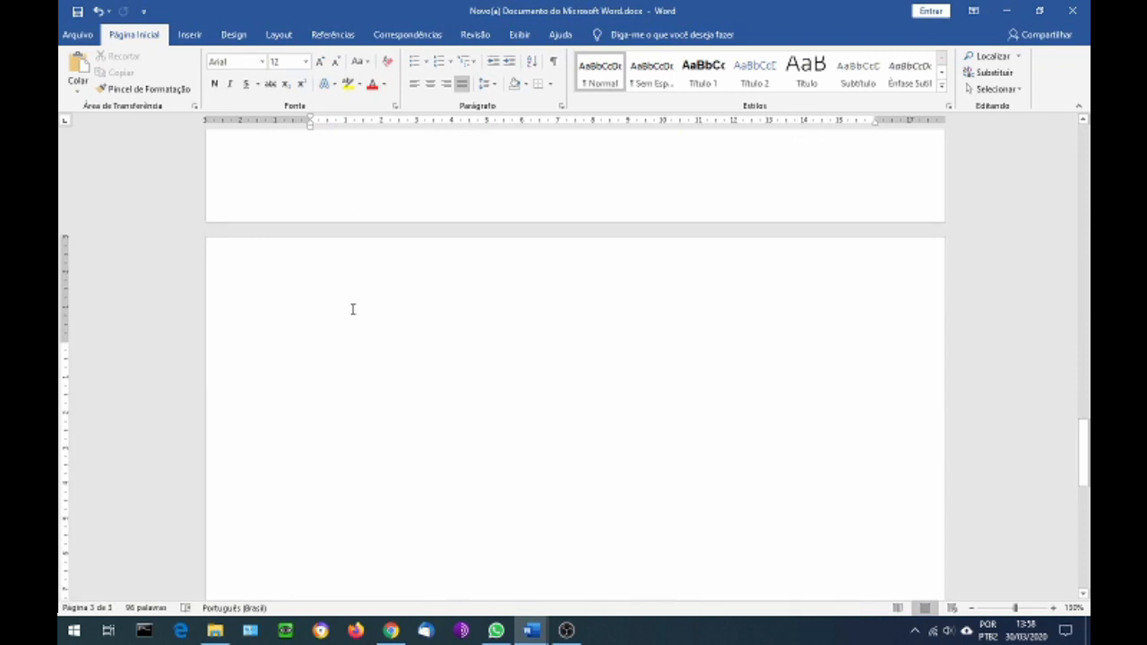
# Draw a flowchart terminator about 5.04 cm wide and 1.81 cm high near the top of the blank page, styled with a blue outline and white fill
pyautogui.click(190, 35)
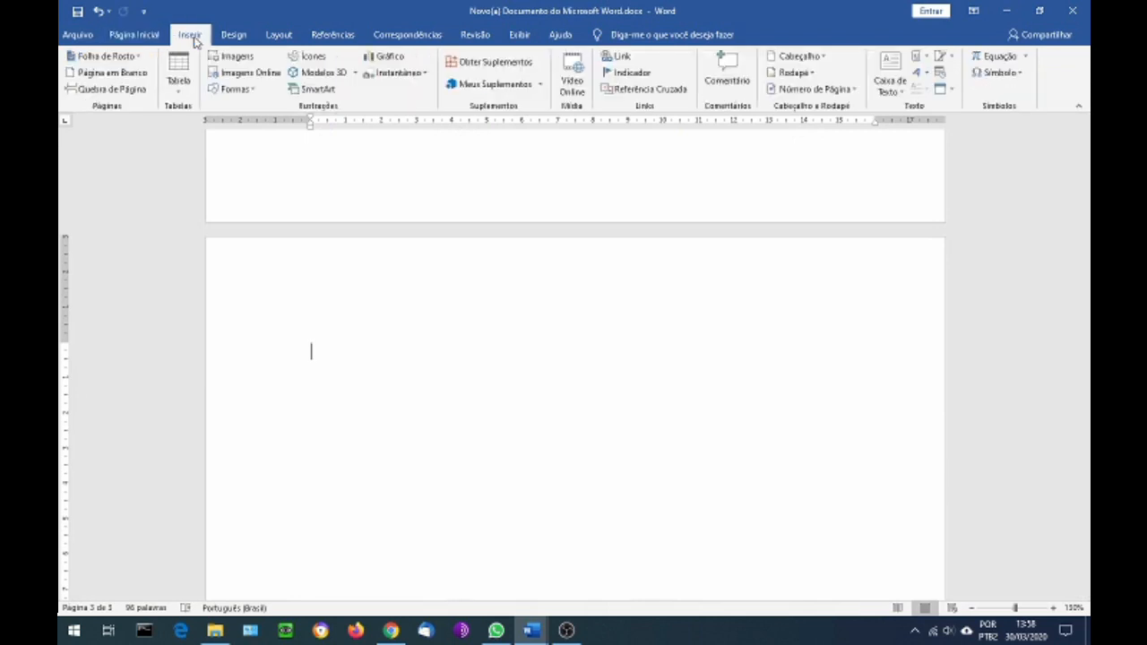
pyautogui.click(235, 89)
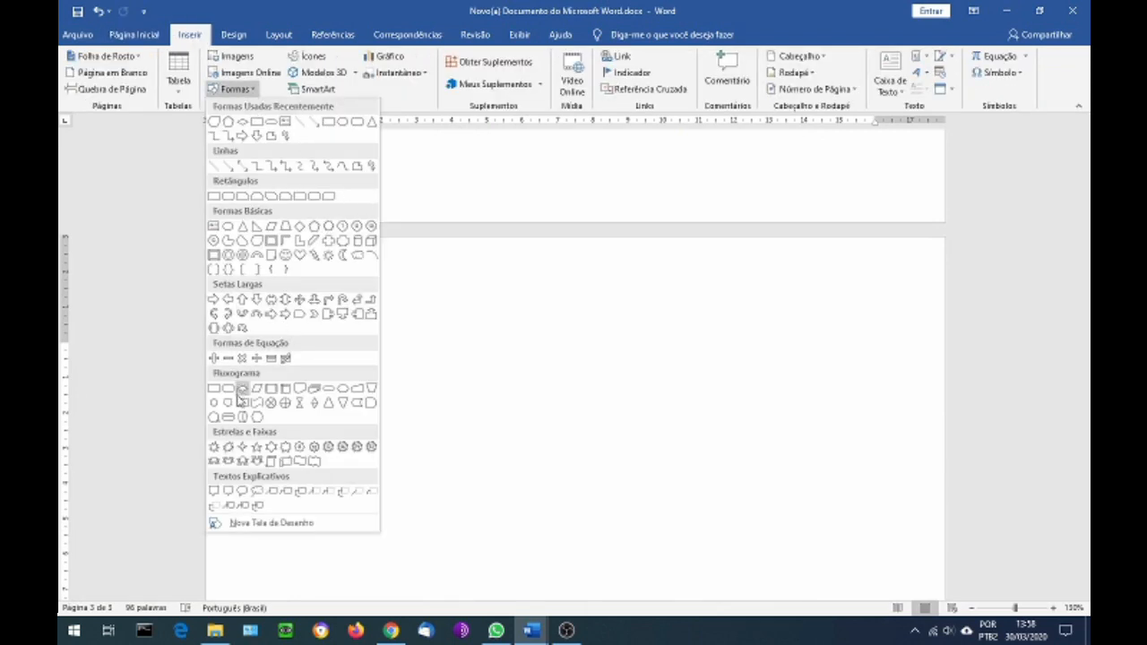
pyautogui.click(328, 394)
pyautogui.moveTo(313, 343)
pyautogui.mouseDown()
pyautogui.moveTo(382, 384)
pyautogui.moveTo(490, 408)
pyautogui.mouseUp()
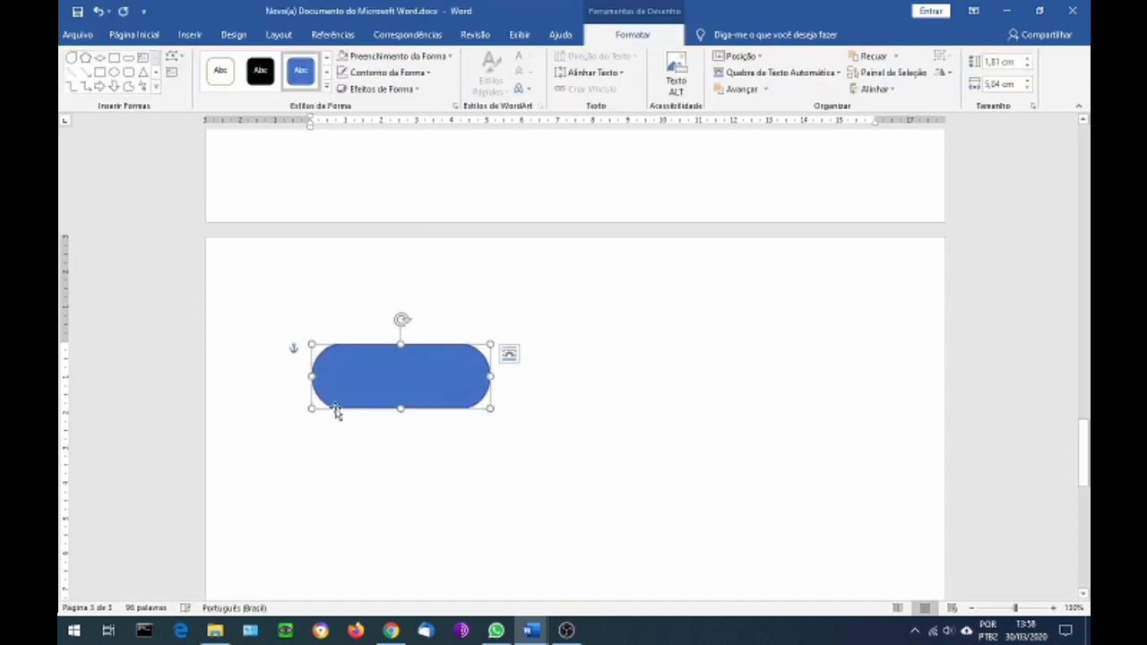
pyautogui.click(328, 57)
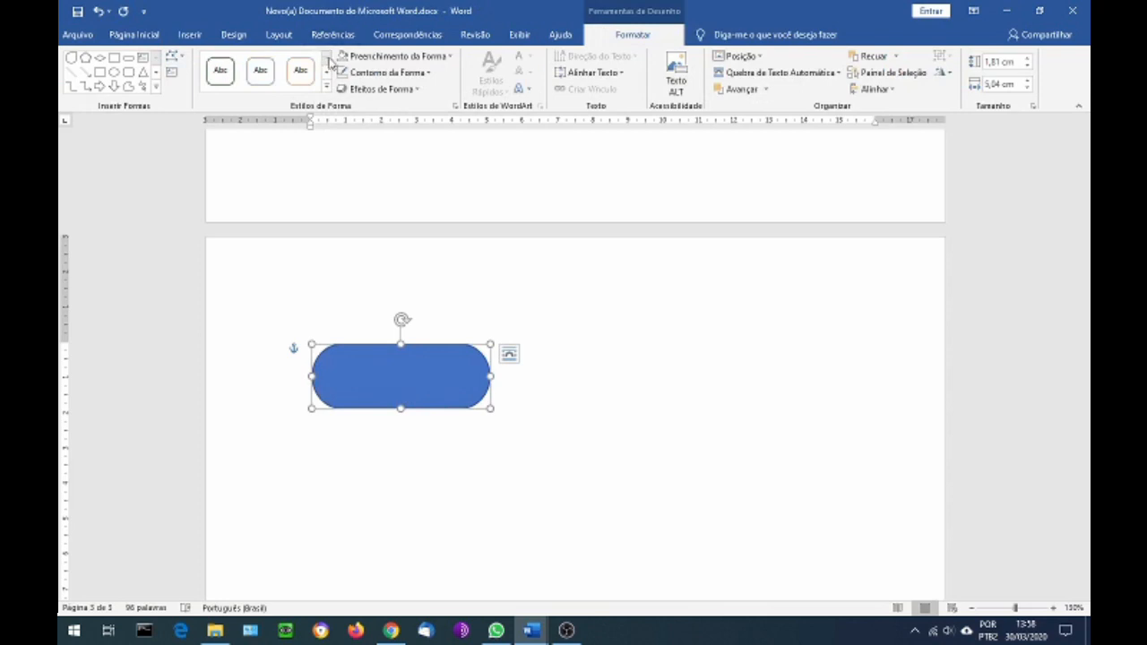
pyautogui.click(267, 80)
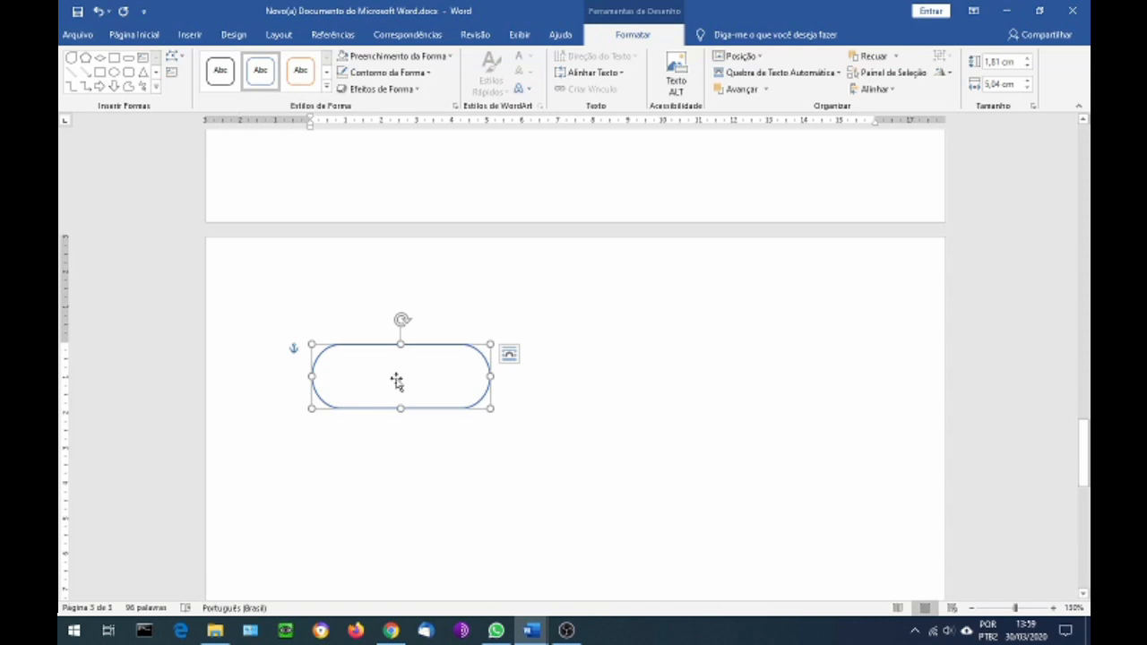
# Add the text "Início" inside the terminator shape
pyautogui.rightClick(396, 379)
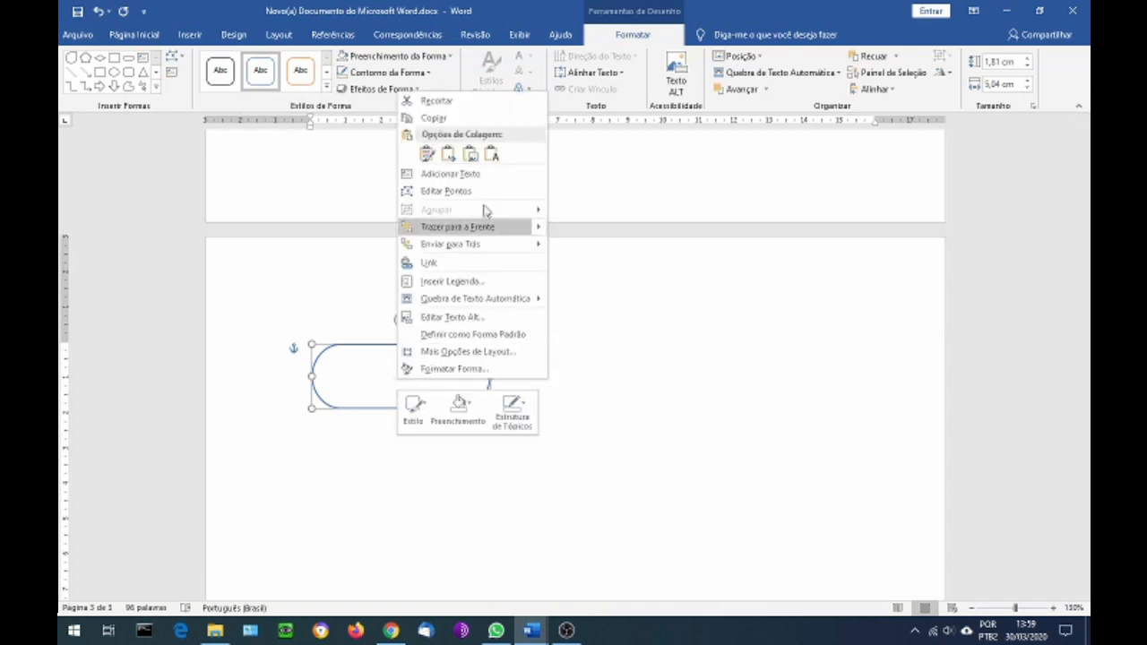
pyautogui.click(466, 176)
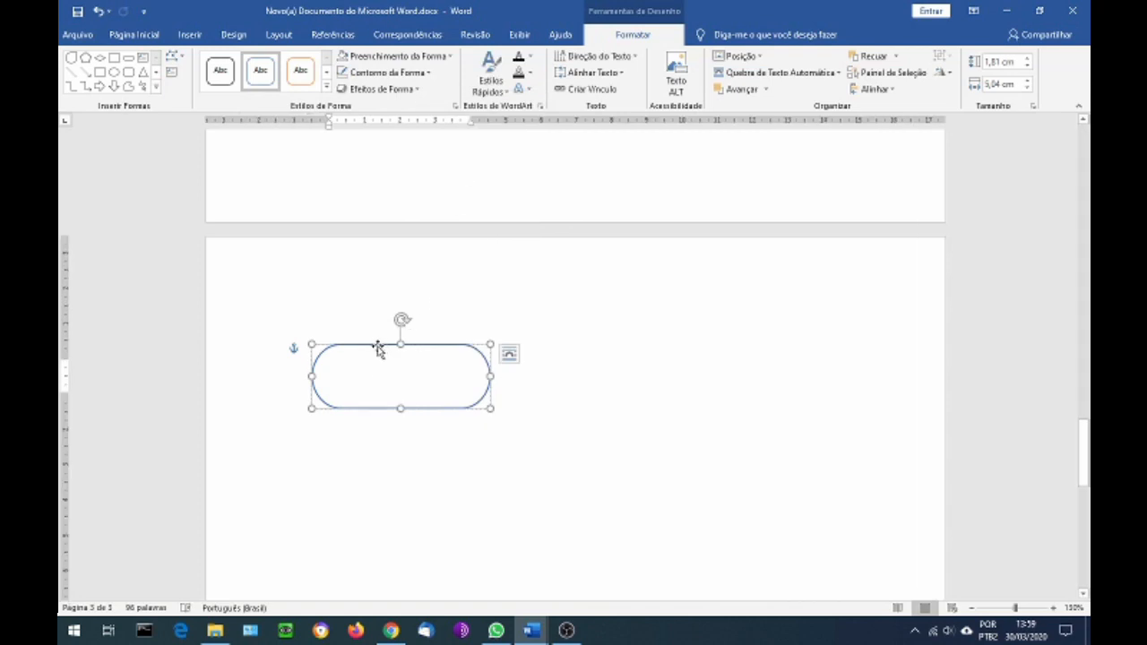
pyautogui.write('Início')
# Draw a straight downward arrow from below the middle of the Início shape and set its height to 1 cm
pyautogui.scroll(-2, 423, 408)
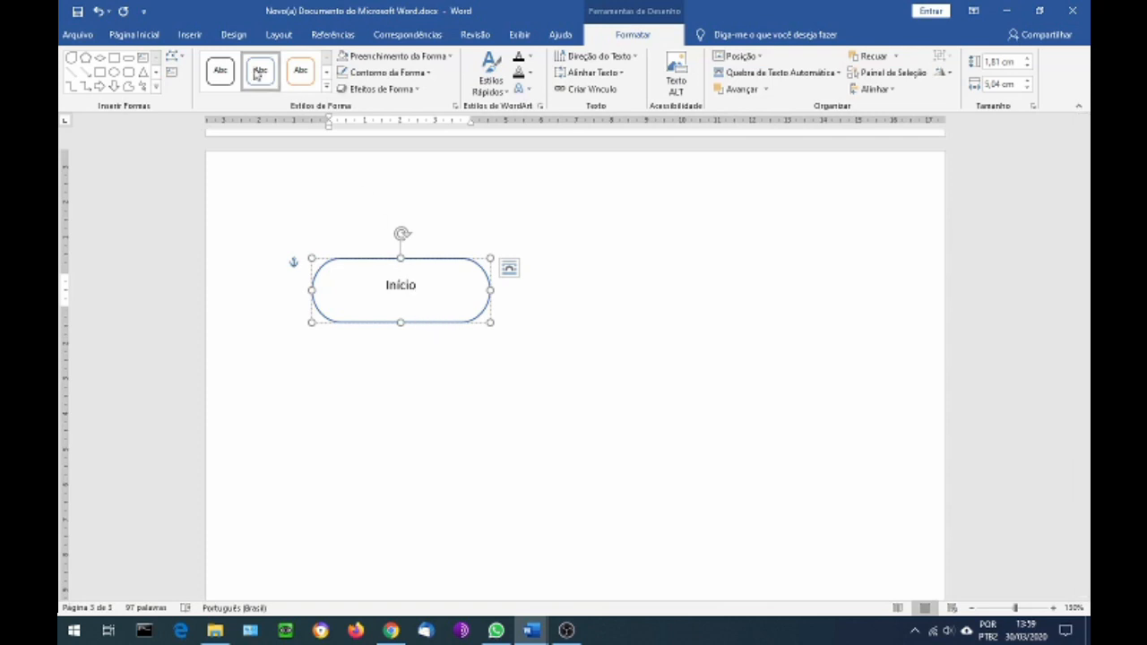
pyautogui.click(187, 36)
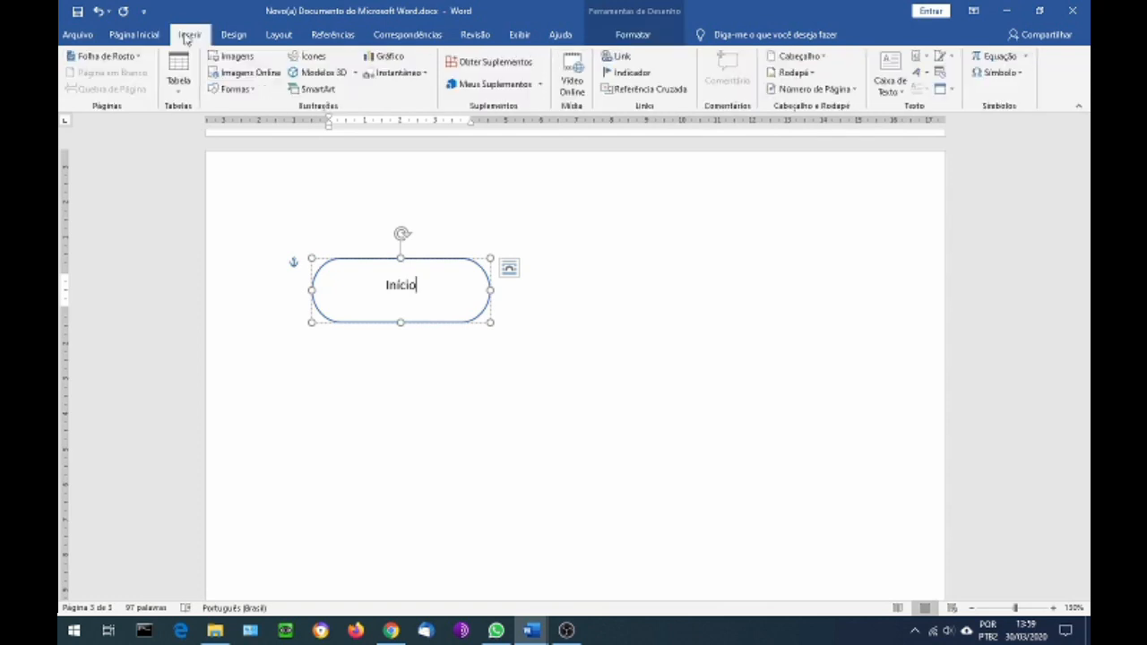
pyautogui.click(235, 89)
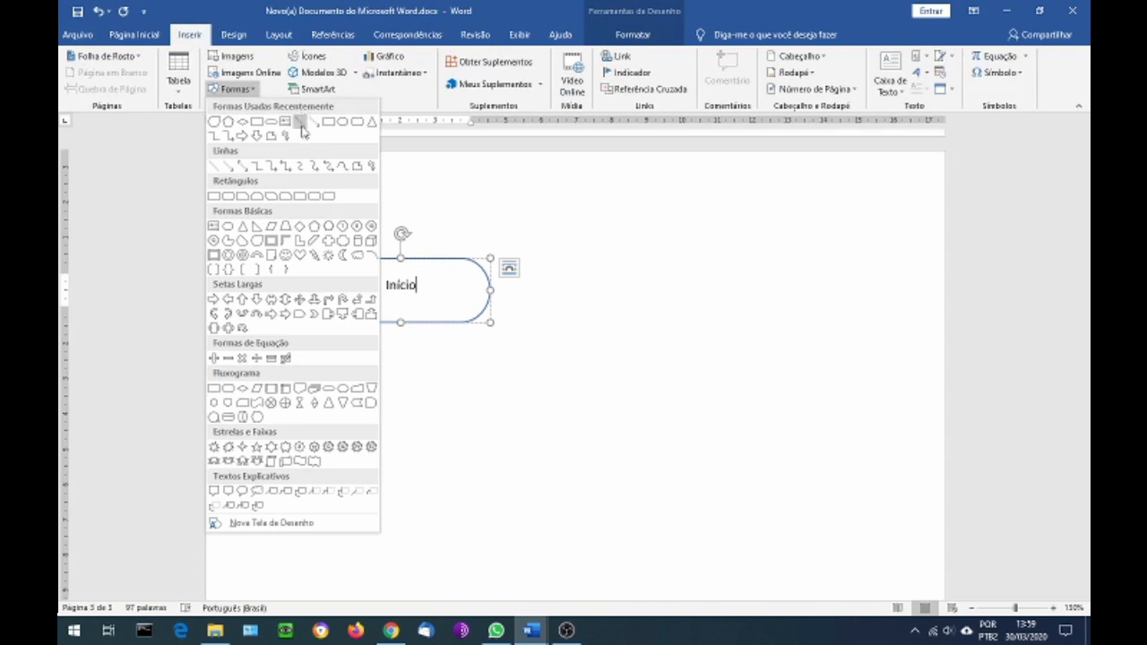
pyautogui.click(230, 166)
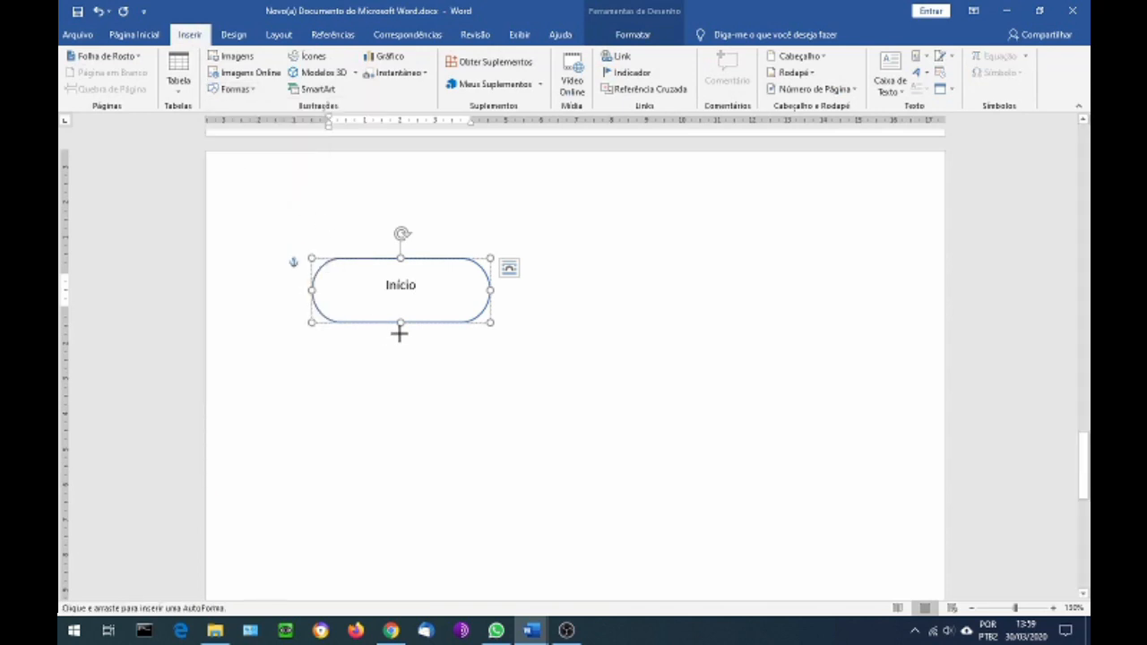
pyautogui.moveTo(401, 338)
pyautogui.mouseDown()
pyautogui.moveTo(400, 377)
pyautogui.moveTo(402, 355)
pyautogui.mouseUp()
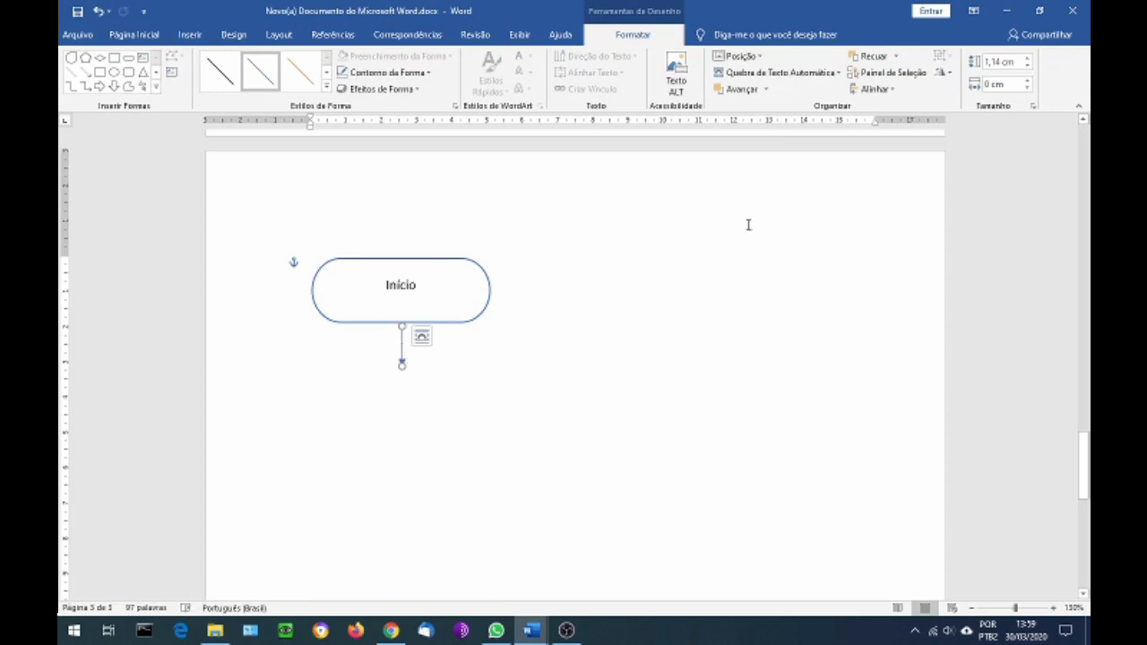
pyautogui.click(1019, 62)
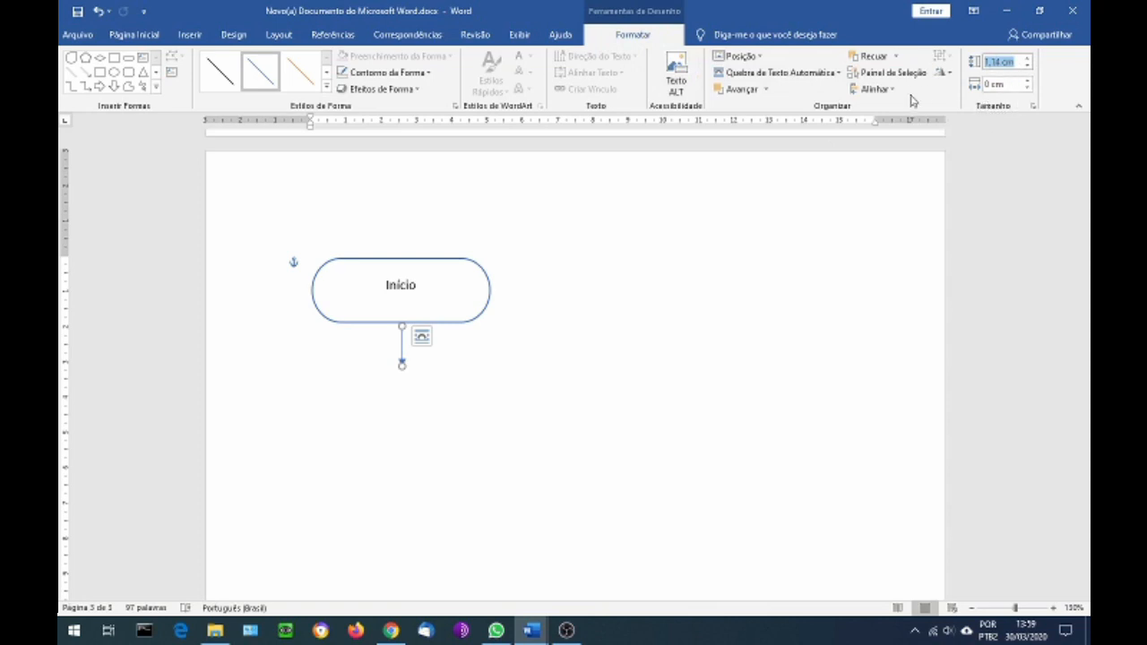
pyautogui.write('1')
pyautogui.click(1009, 85)
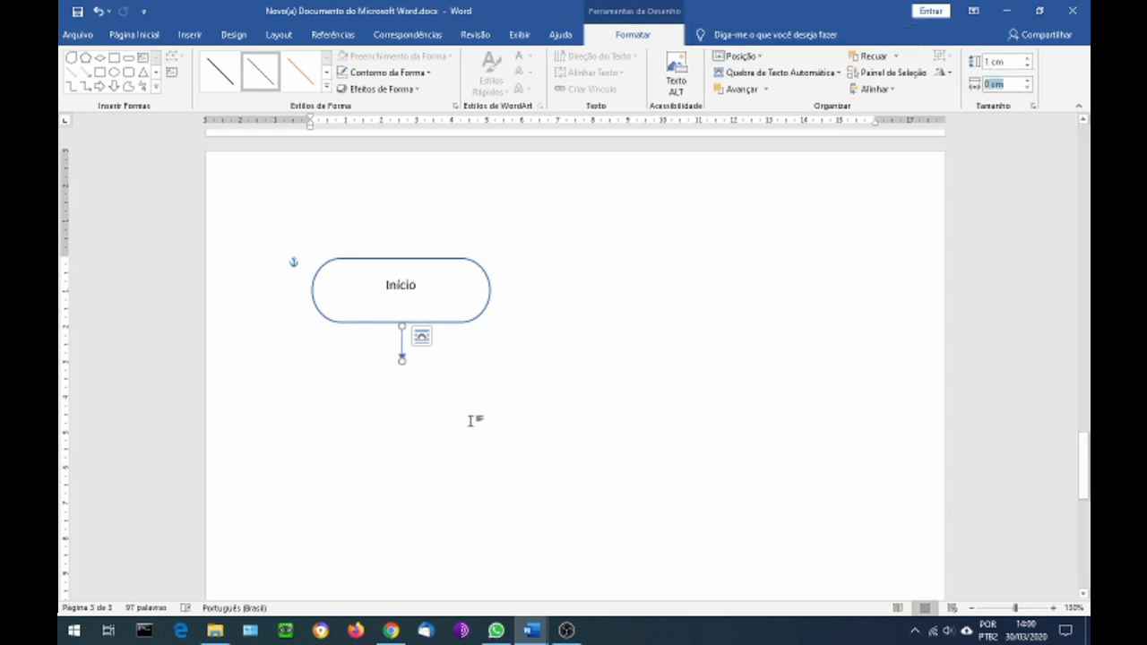
# Draw a flowchart process rectangle about 4.75 cm wide and 1.73 cm high below the arrow, styled with a blue outline and white fill
pyautogui.scroll(-1, 413, 363)
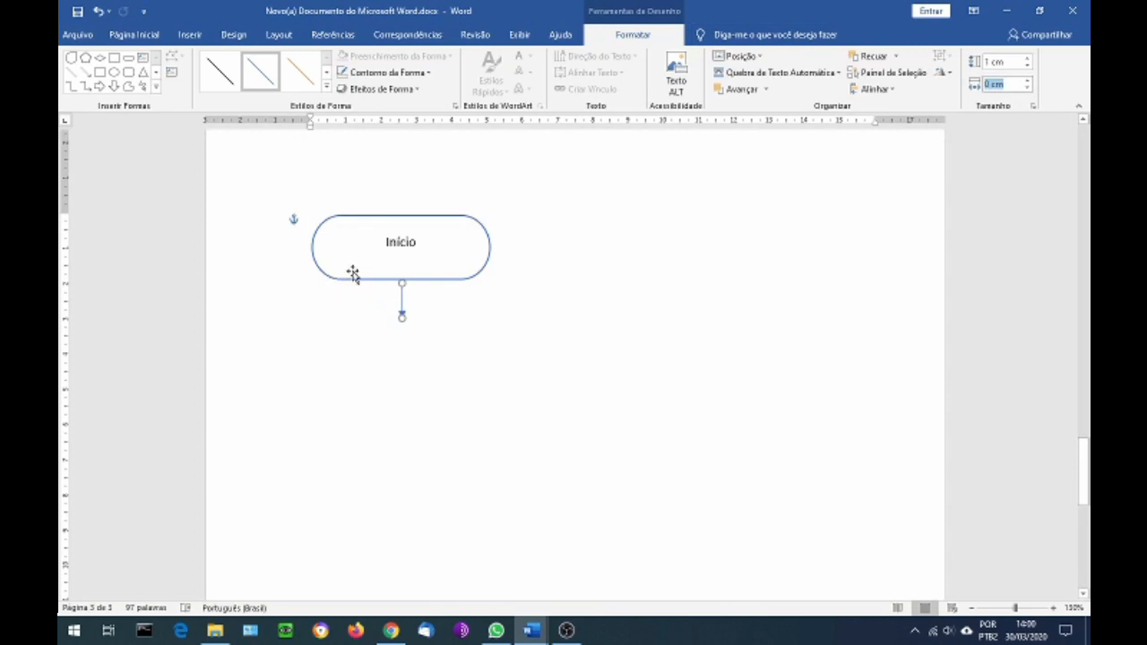
pyautogui.click(189, 35)
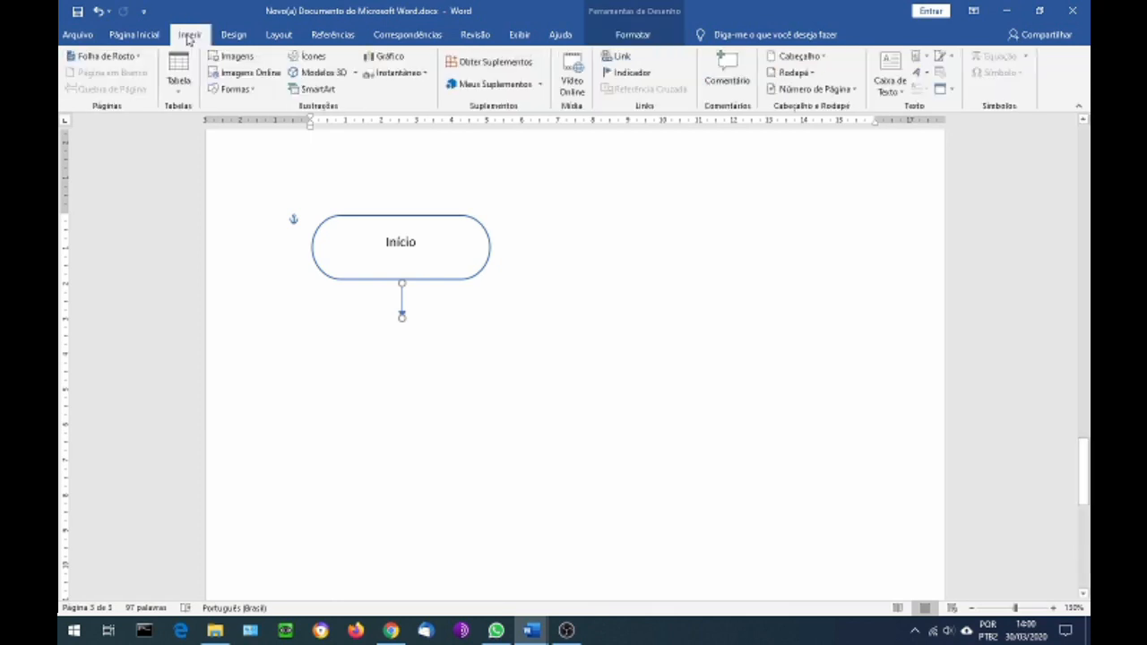
pyautogui.click(234, 90)
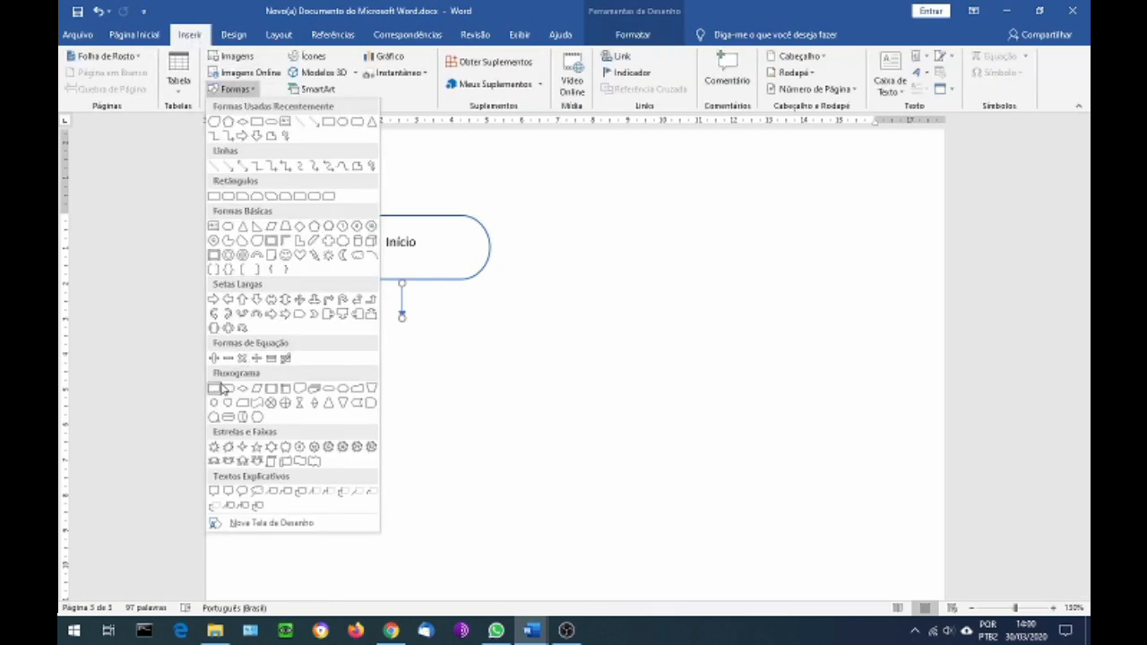
pyautogui.click(213, 391)
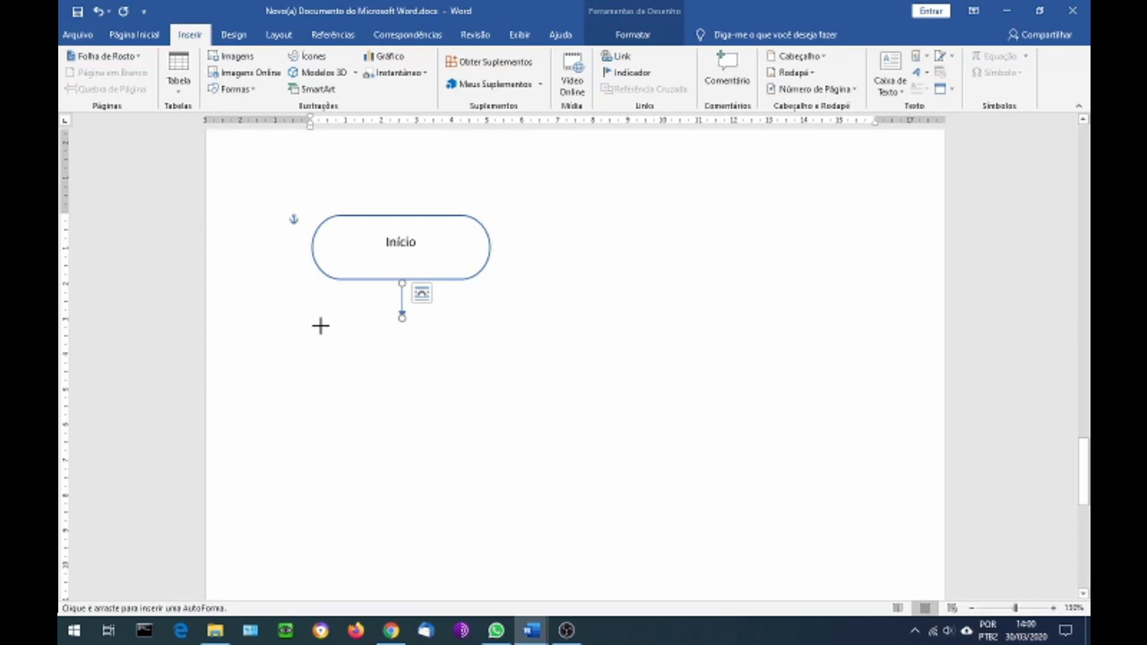
pyautogui.moveTo(320, 324); pyautogui.dragTo(487, 385)
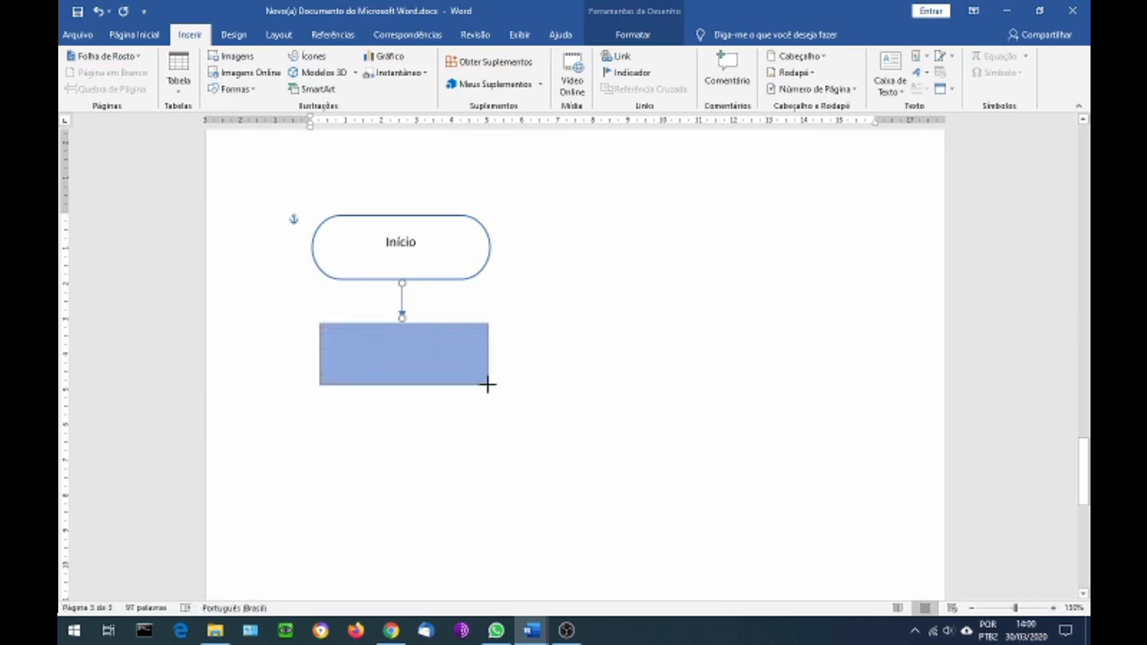
pyautogui.moveTo(487, 385); pyautogui.dragTo(487, 386)
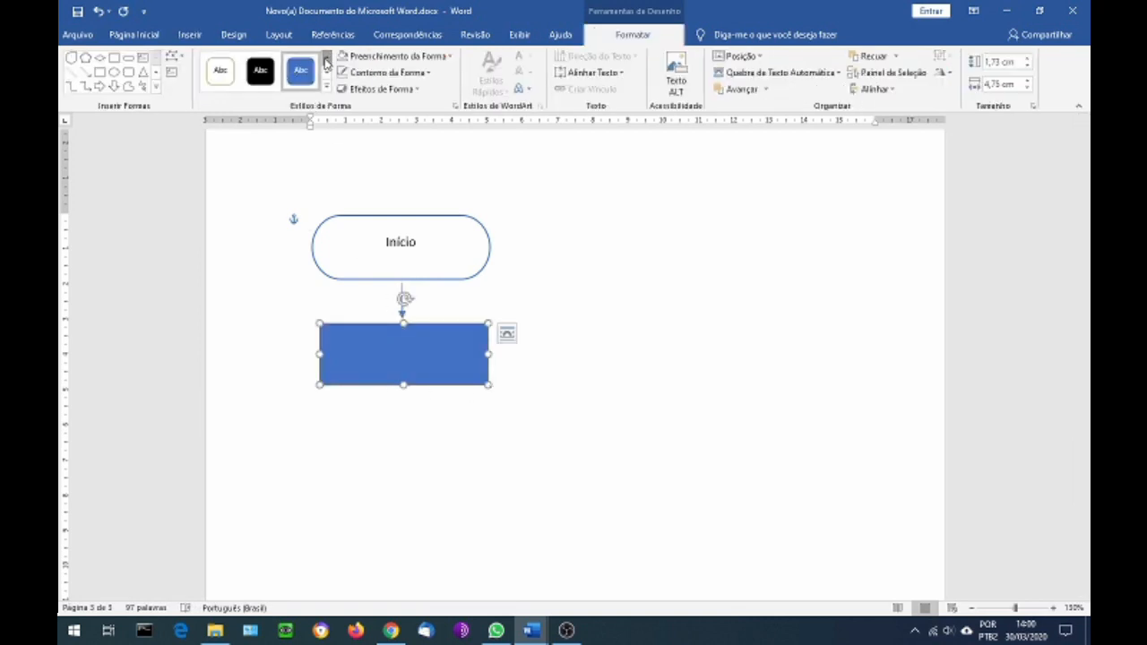
pyautogui.click(327, 59)
pyautogui.click(260, 71)
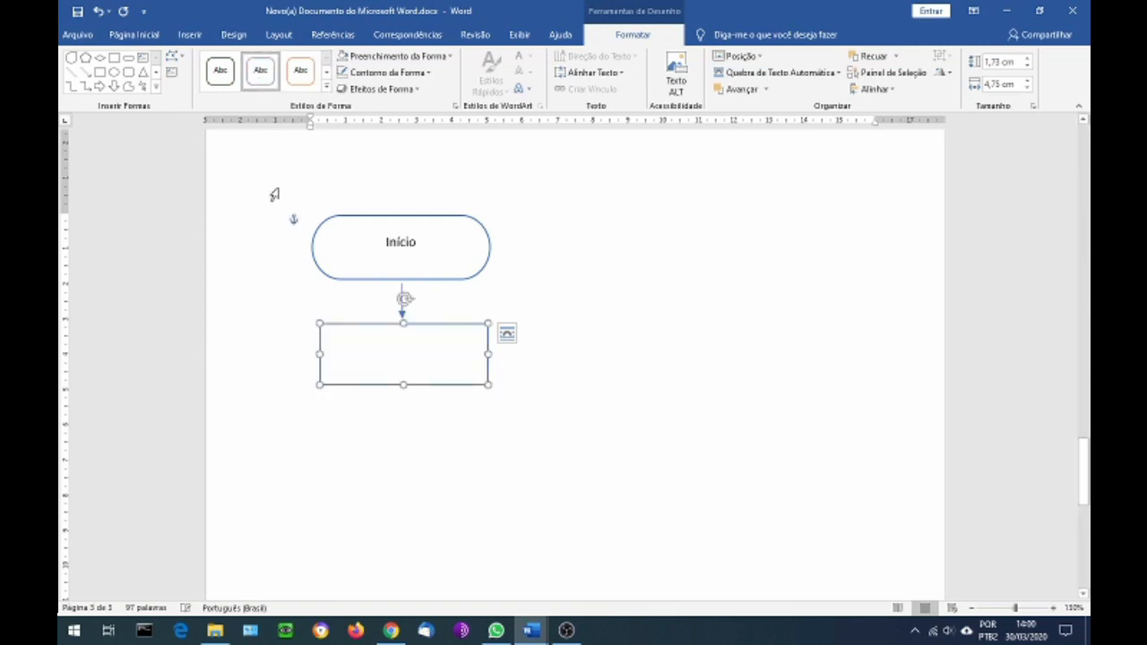
# Add the text "Para atravessar a rua" inside the process rectangle
pyautogui.rightClick(366, 354)
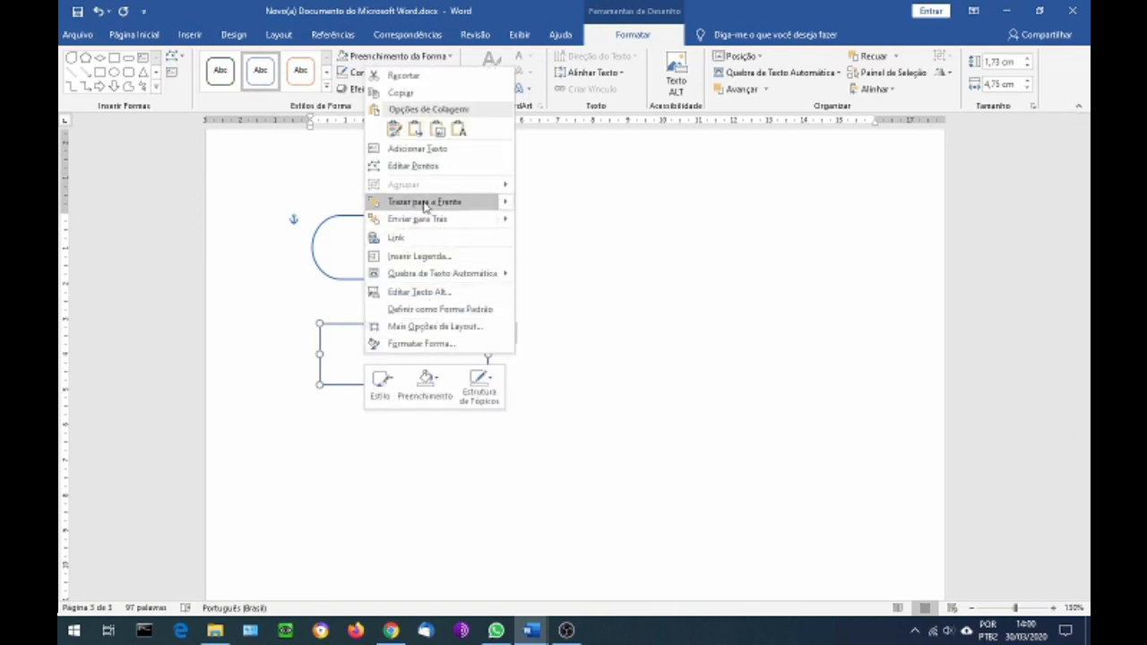
pyautogui.click(423, 150)
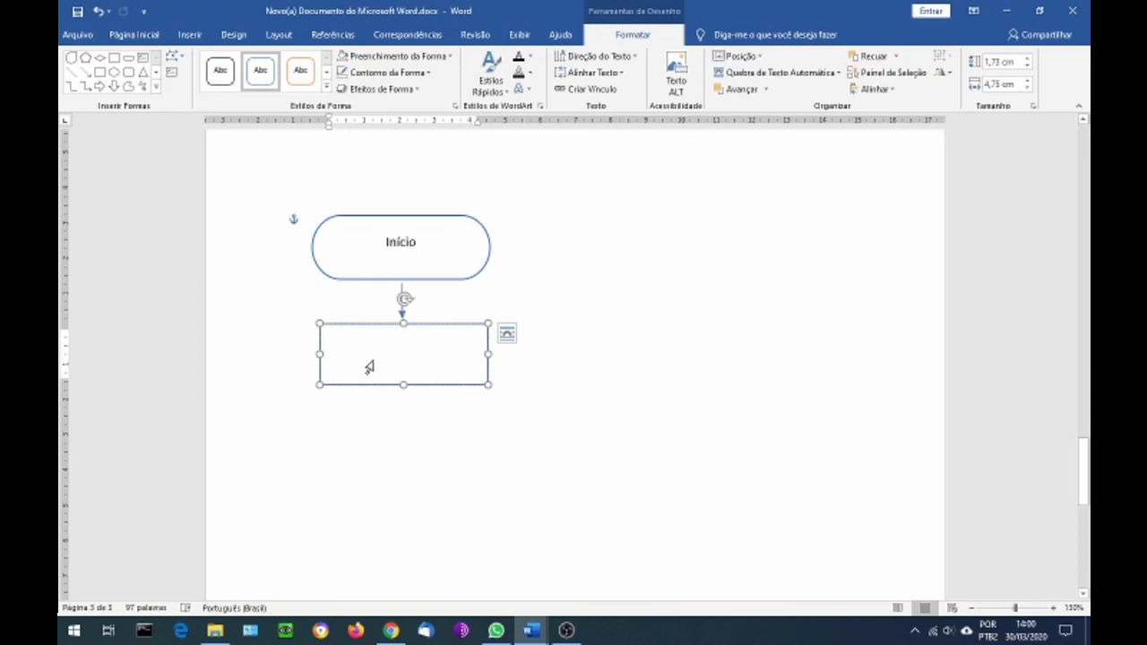
pyautogui.write('ar')
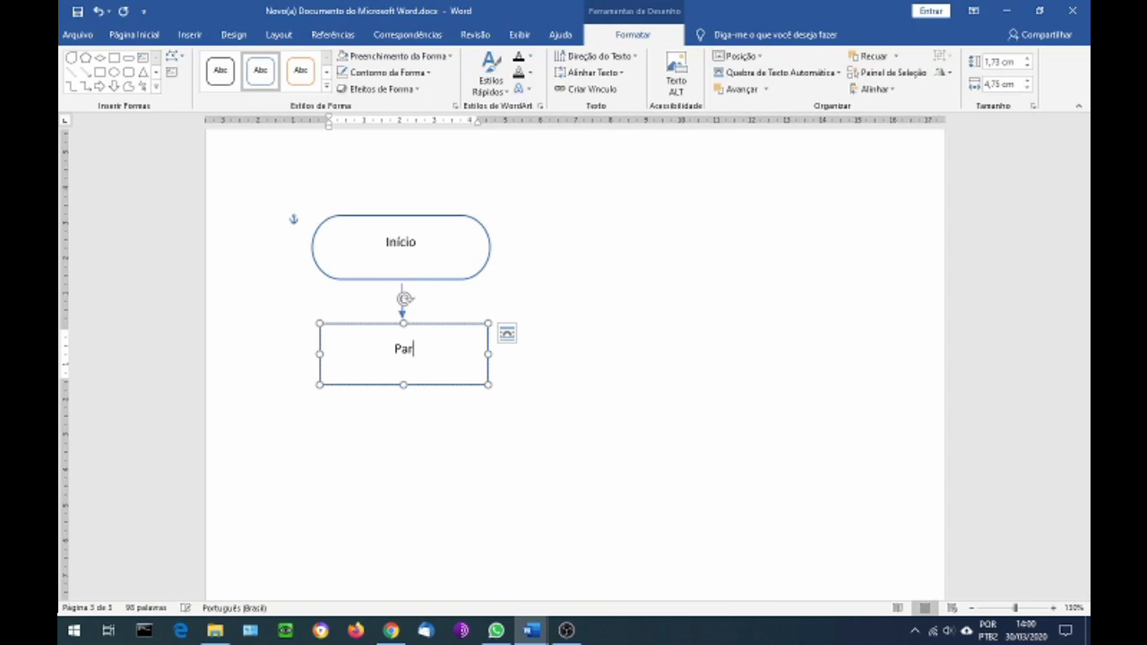
pyautogui.write('a atravessar a rua')
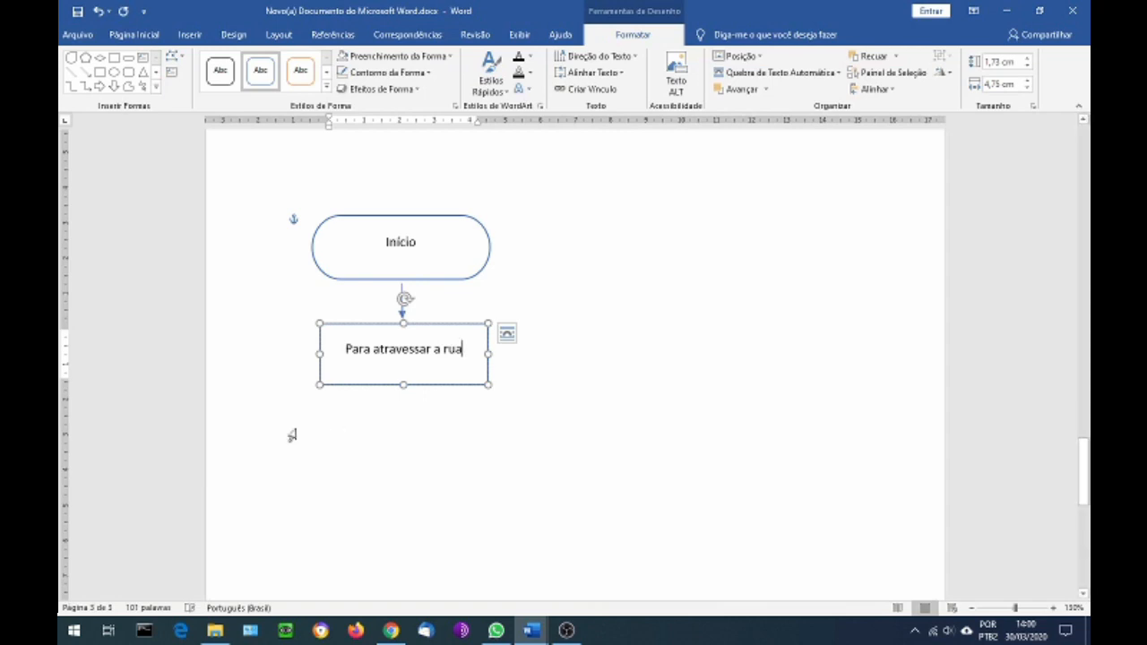
pyautogui.click(419, 385)
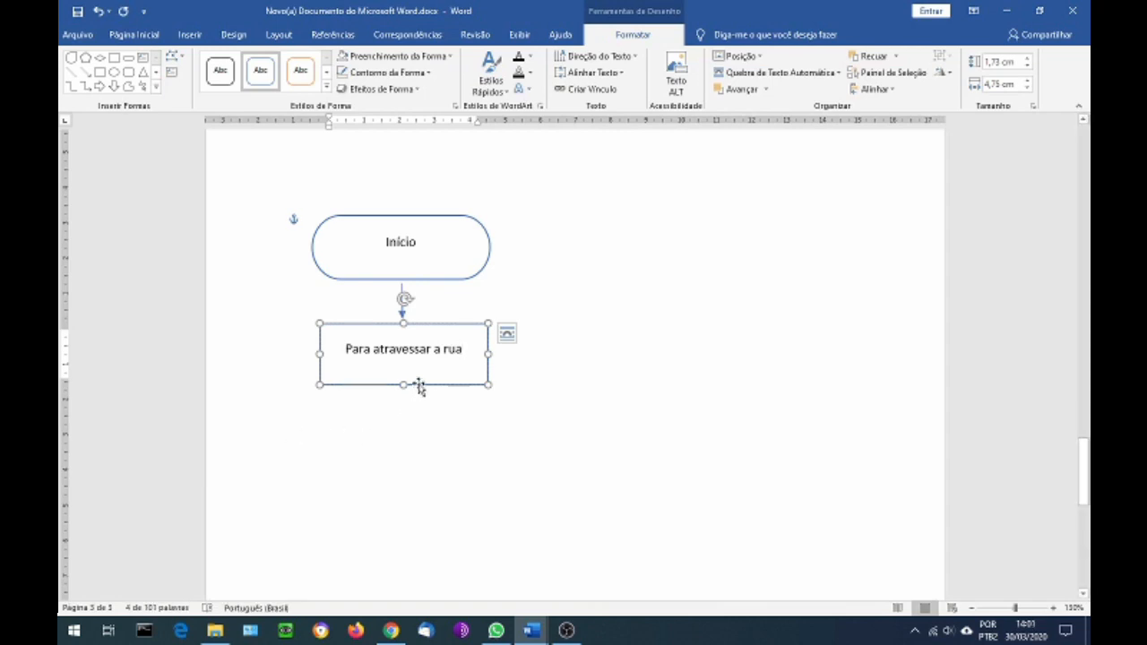
# Place a copy of the 1 cm arrow below the "Para atravessar a rua" rectangle, centred and pointing down
pyautogui.scroll(-1, 420, 384)
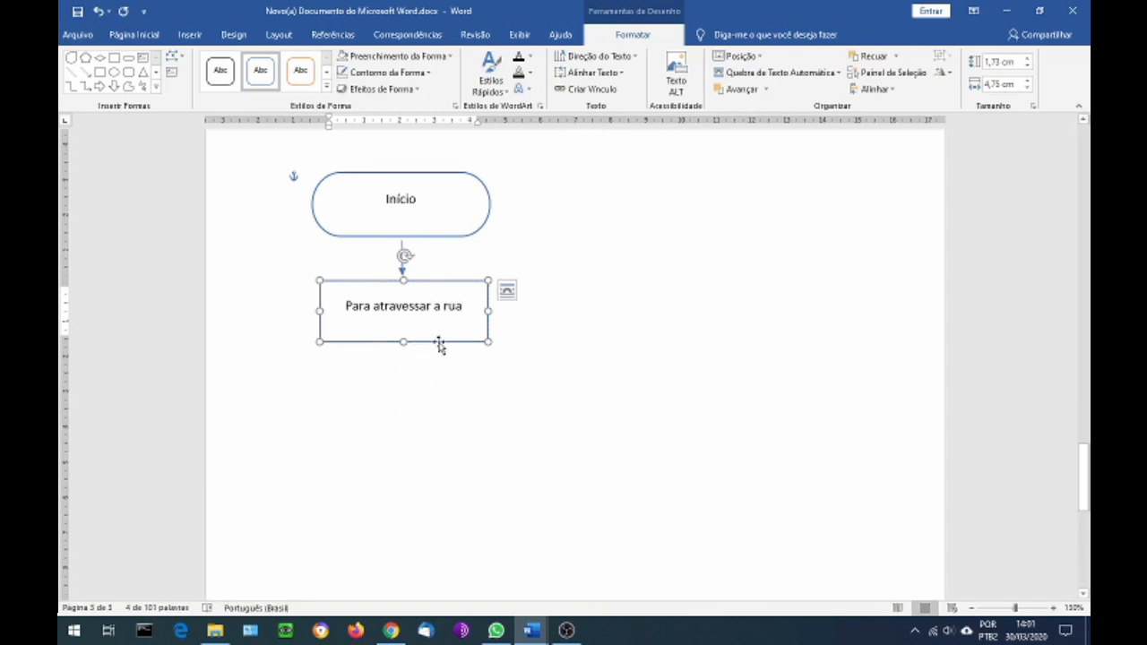
pyautogui.scroll(-1, 439, 342)
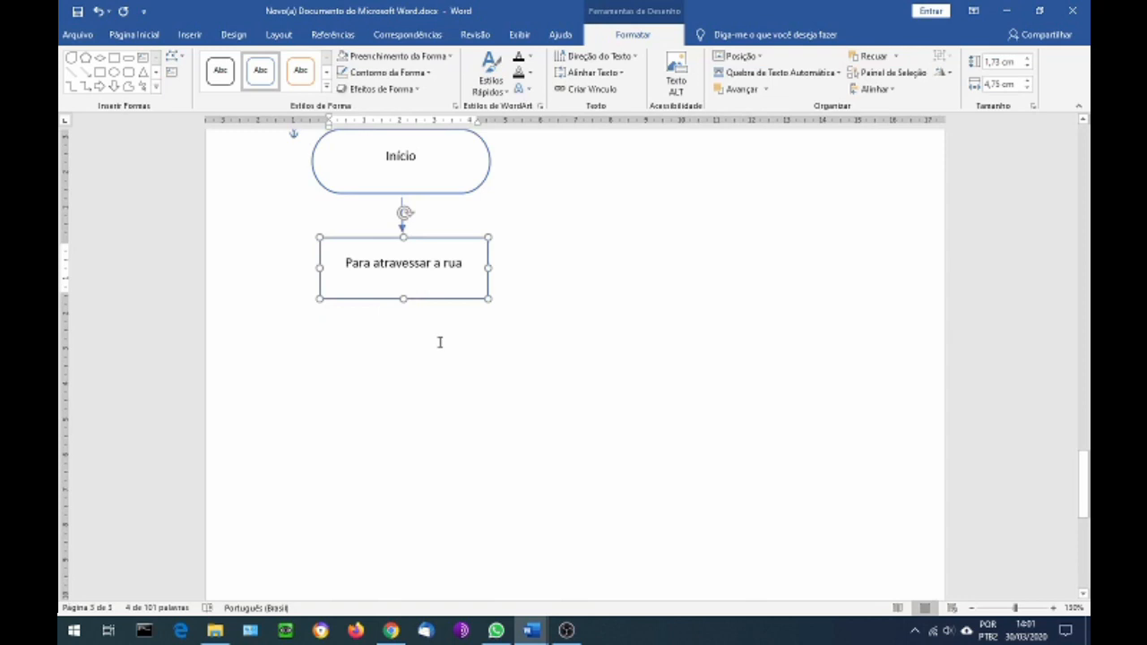
pyautogui.click(401, 207)
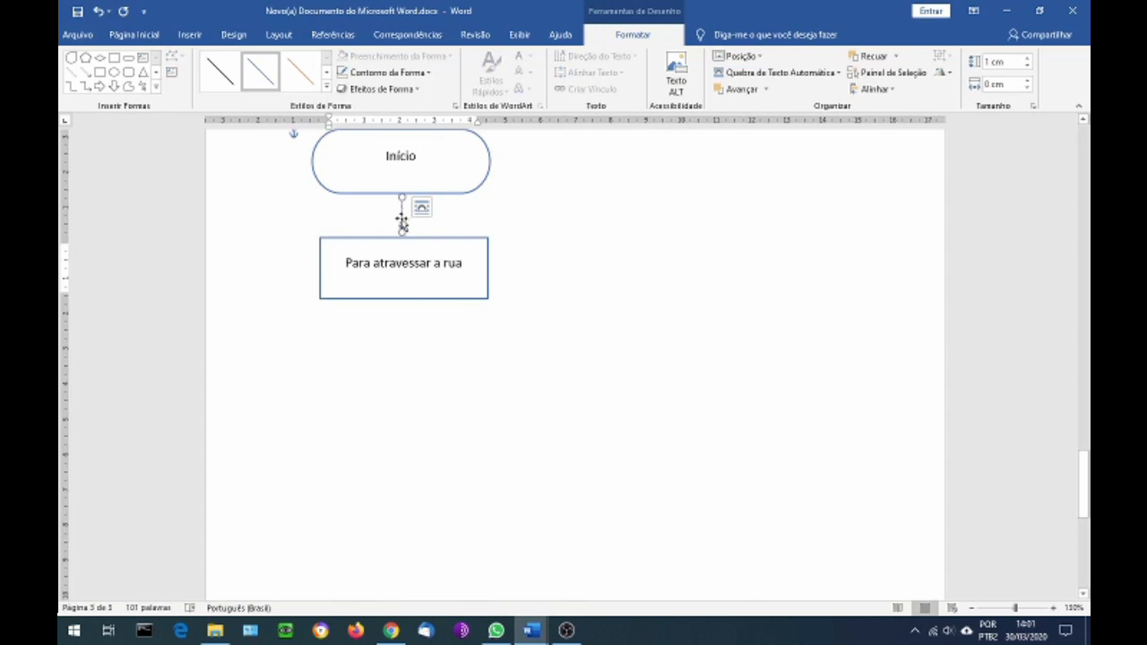
pyautogui.moveTo(405, 228); pyautogui.dragTo(400, 313)
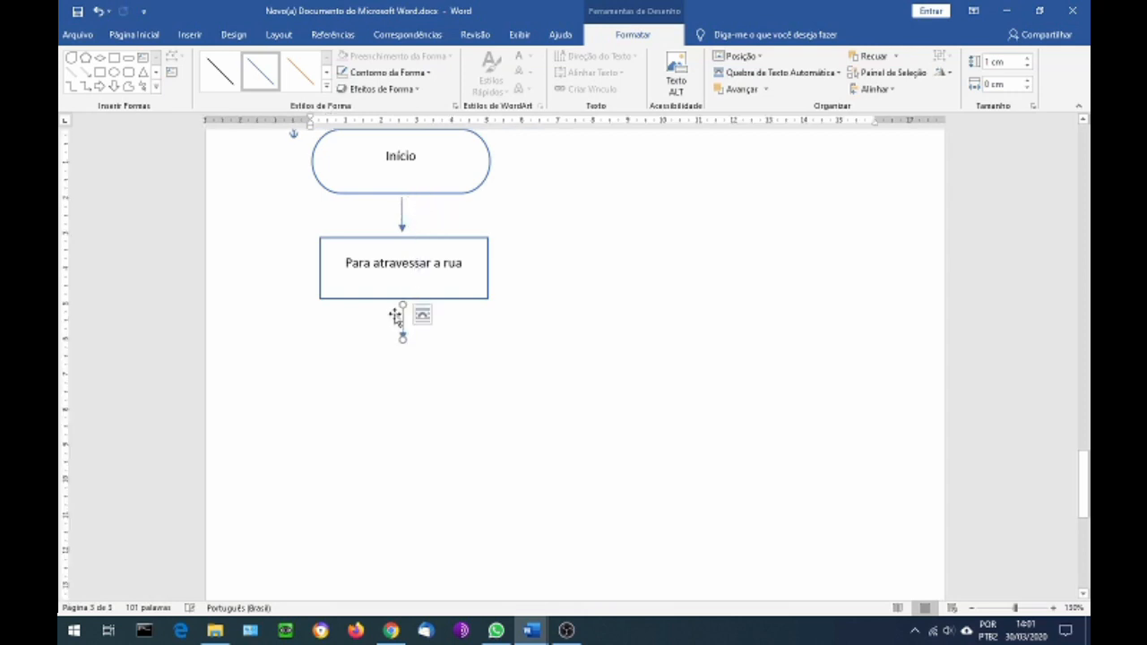
# Place a copy of the "Para atravessar a rua" rectangle directly below the second arrow, aligned with the original
pyautogui.click(337, 299)
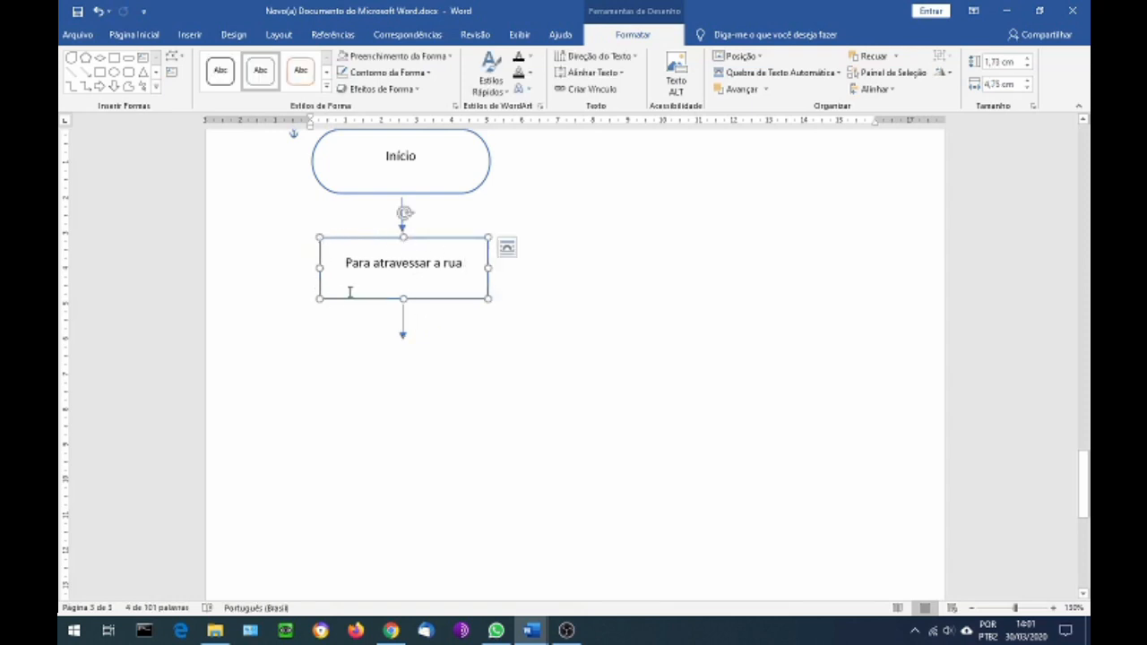
pyautogui.hotkey('ctrl', 'c')
pyautogui.hotkey('ctrl', 'v')
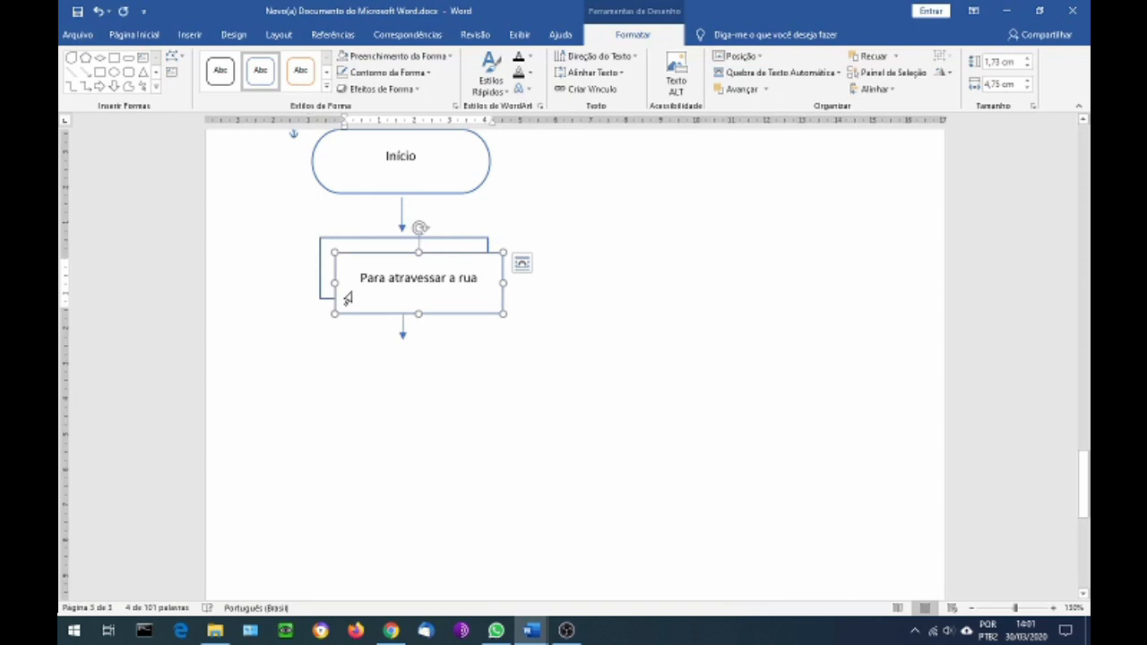
pyautogui.moveTo(457, 254); pyautogui.dragTo(348, 375)
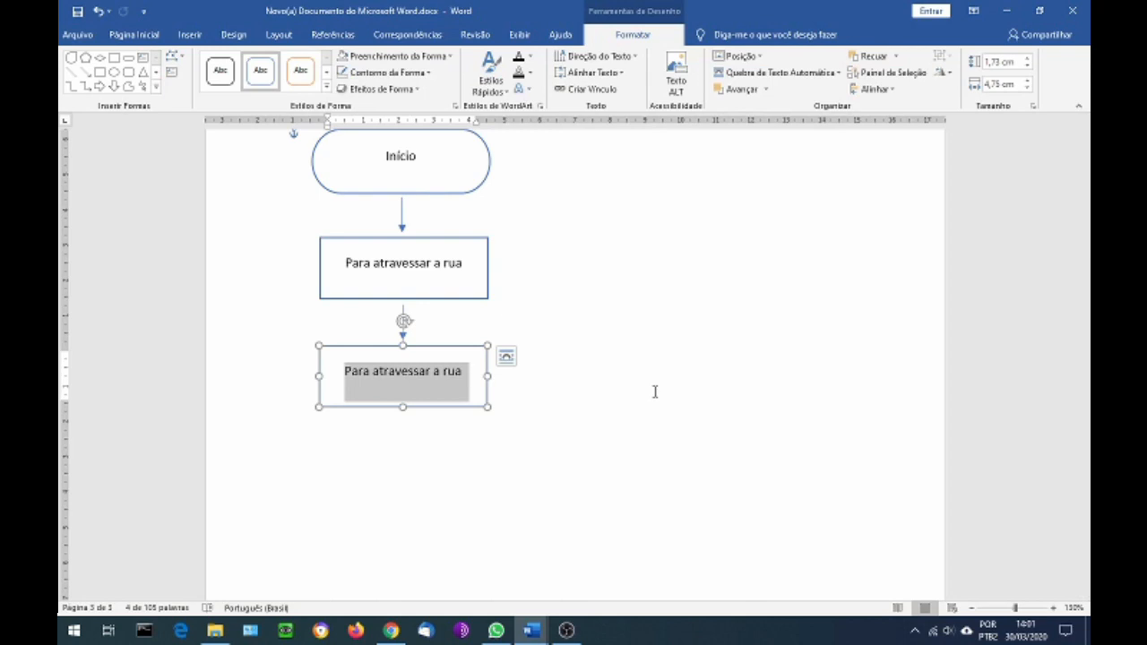
# Replace the text in the copied rectangle with "Ir até a borda da calçada."
pyautogui.write('Ir')
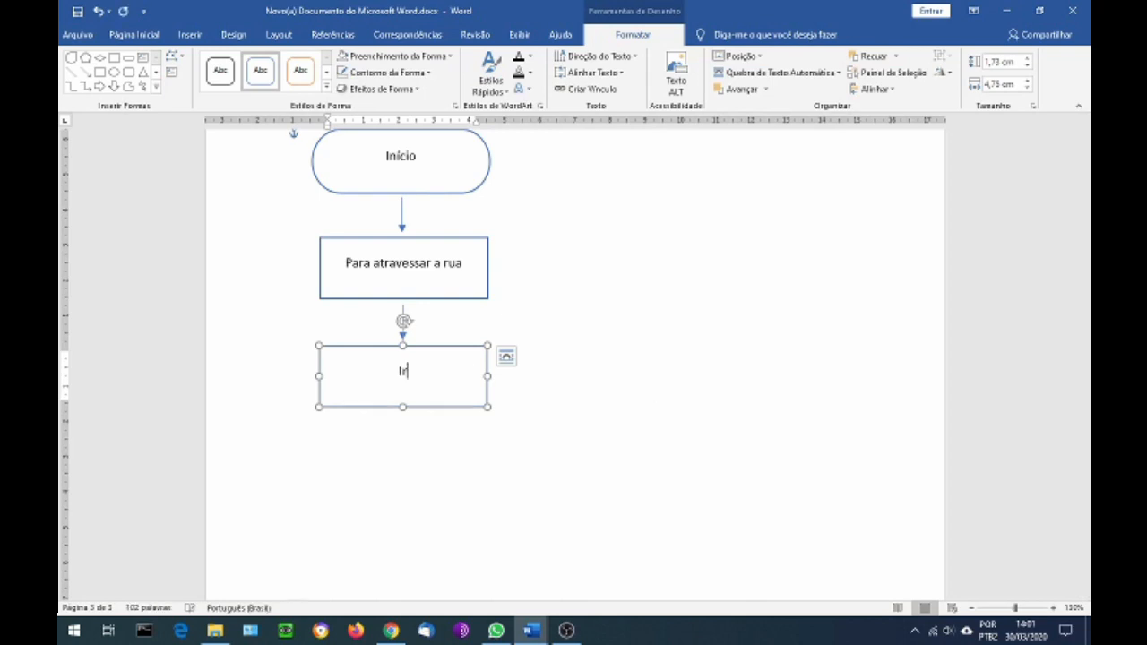
pyautogui.write(' até a borda da calçada')
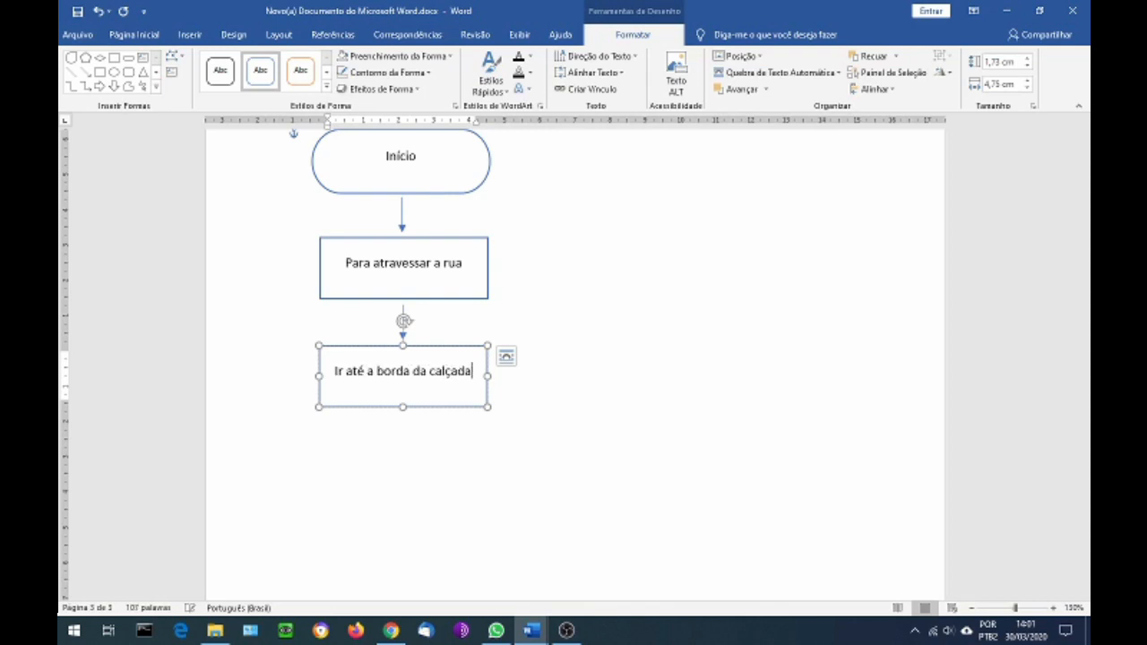
pyautogui.write('.')
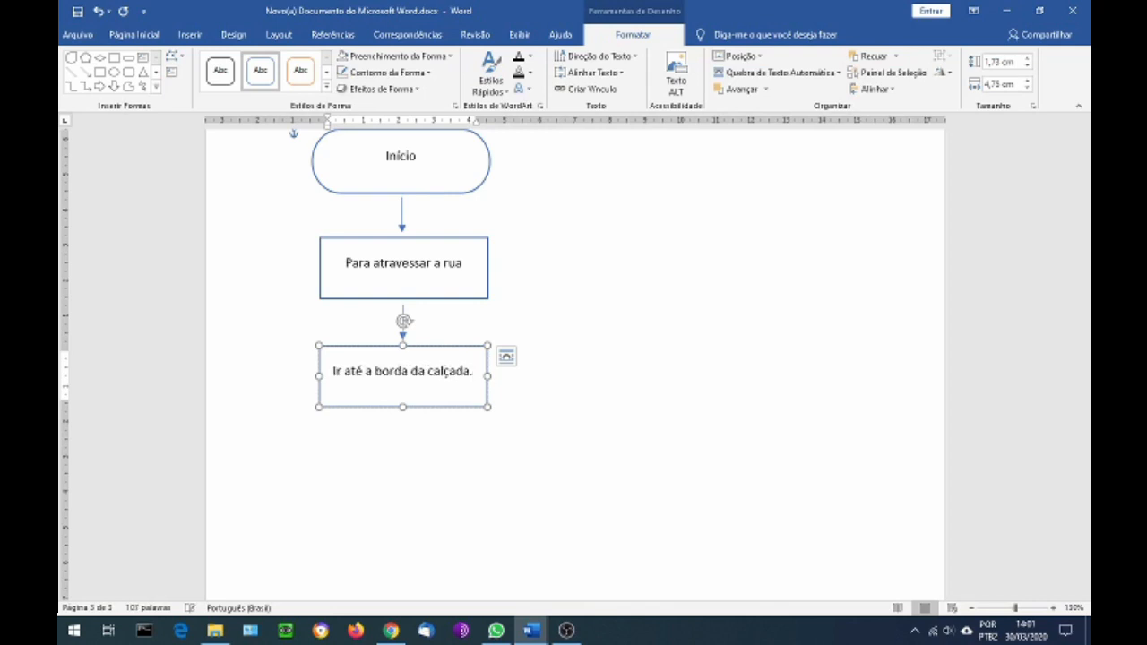
# Place a copy of the 1 cm downward arrow centred below the "Ir até a borda da calçada." rectangle
pyautogui.scroll(-2, 449, 412)
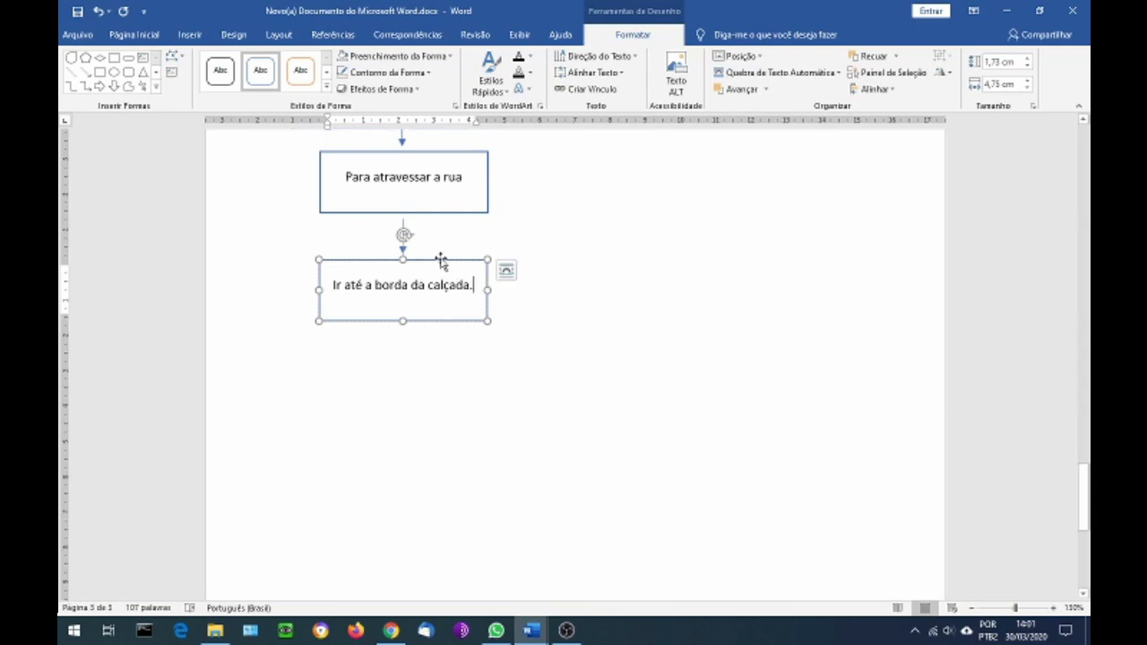
pyautogui.click(401, 224)
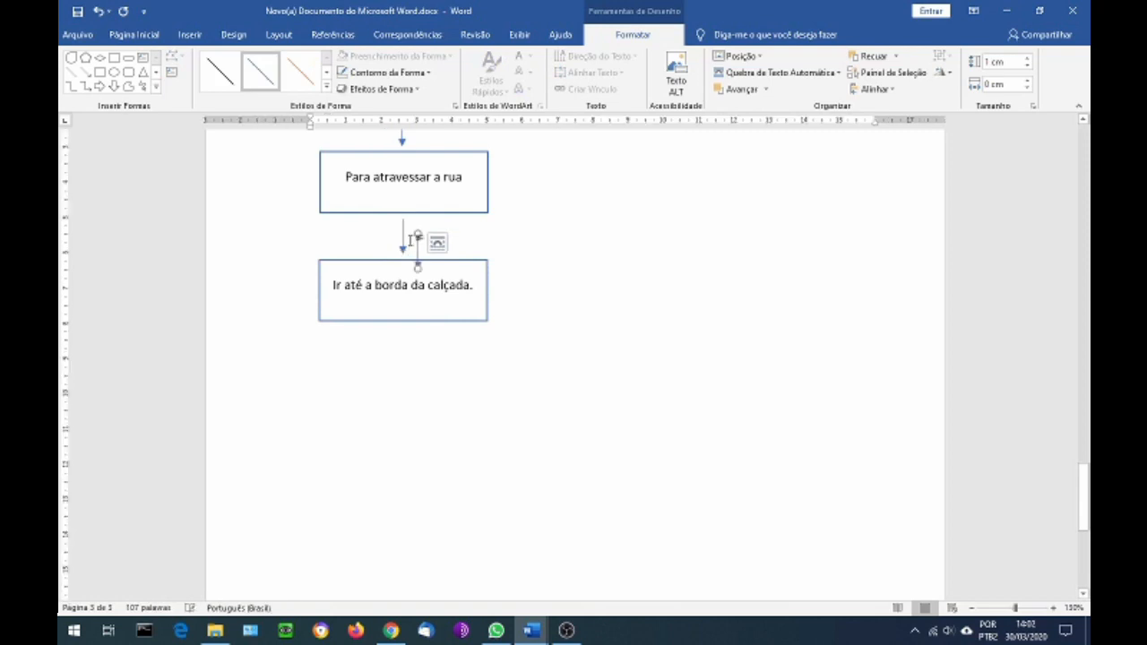
pyautogui.moveTo(403, 235); pyautogui.dragTo(401, 333)
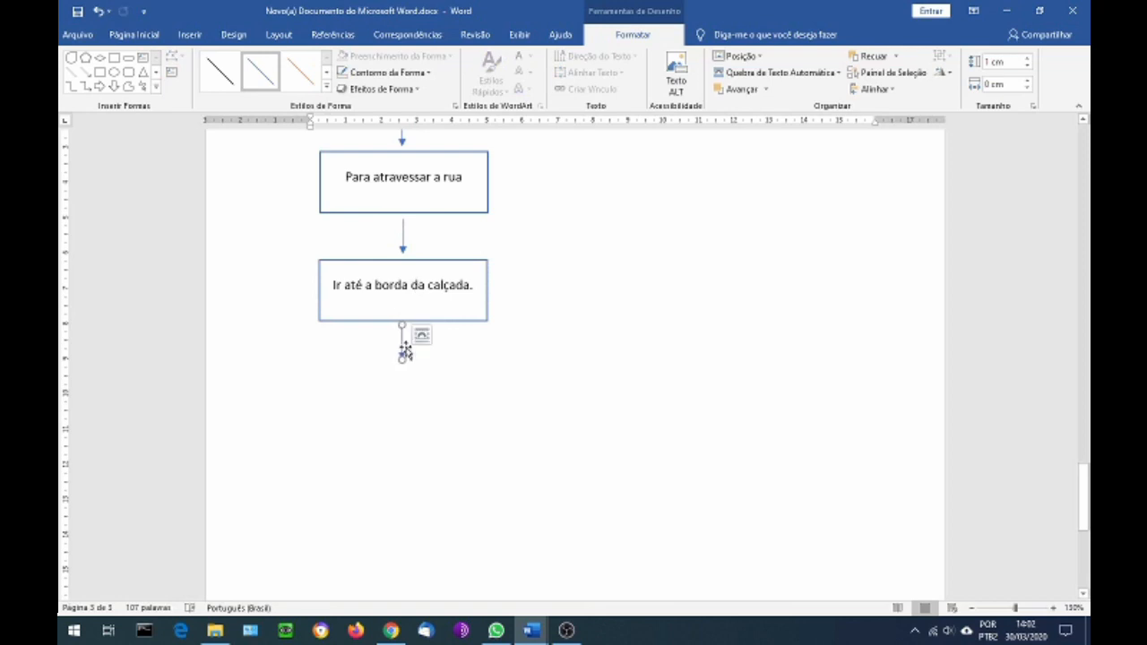
# Place a copy of the "Ir até a borda da calçada." rectangle below the third arrow, aligned with the shapes above
pyautogui.scroll(-1, 405, 352)
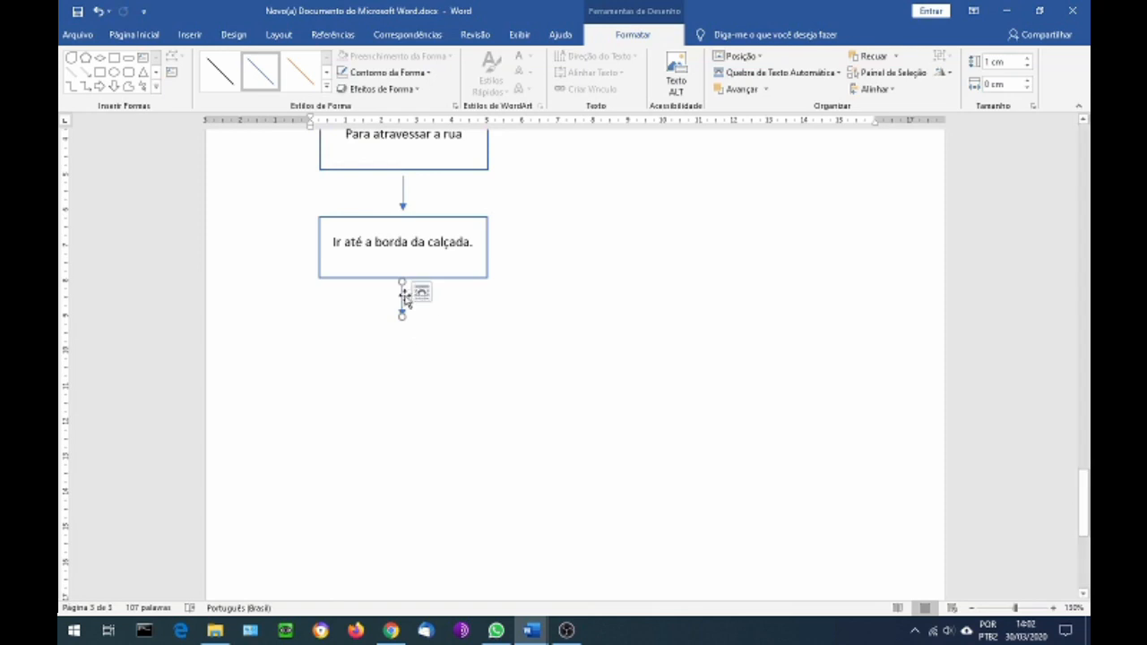
pyautogui.click(363, 279)
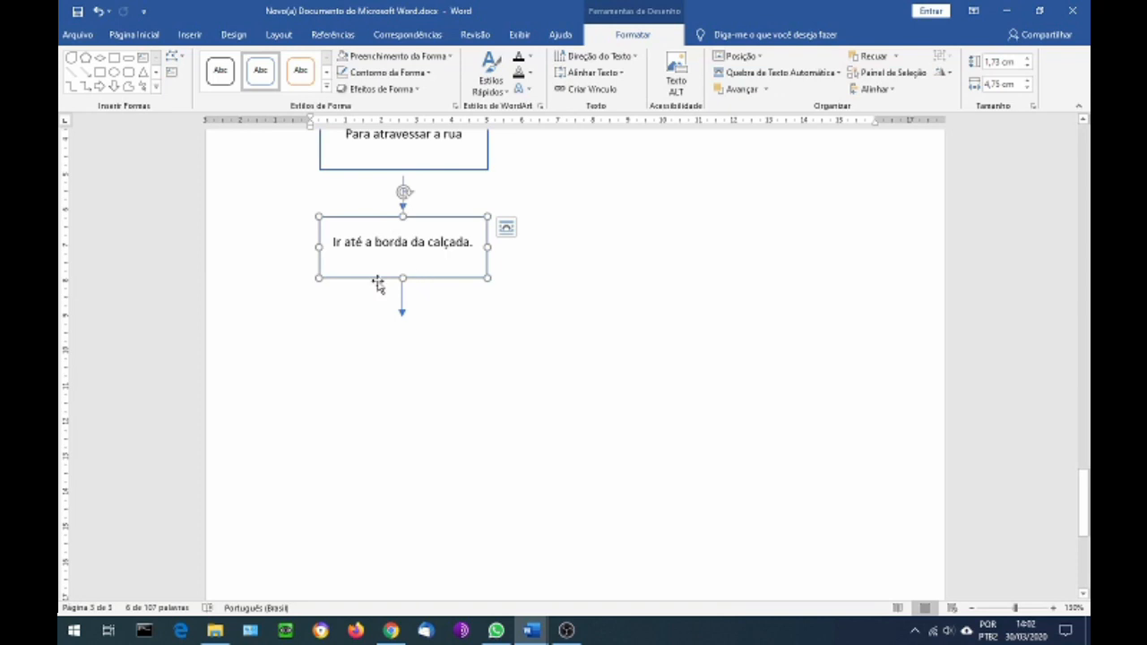
pyautogui.click(191, 37)
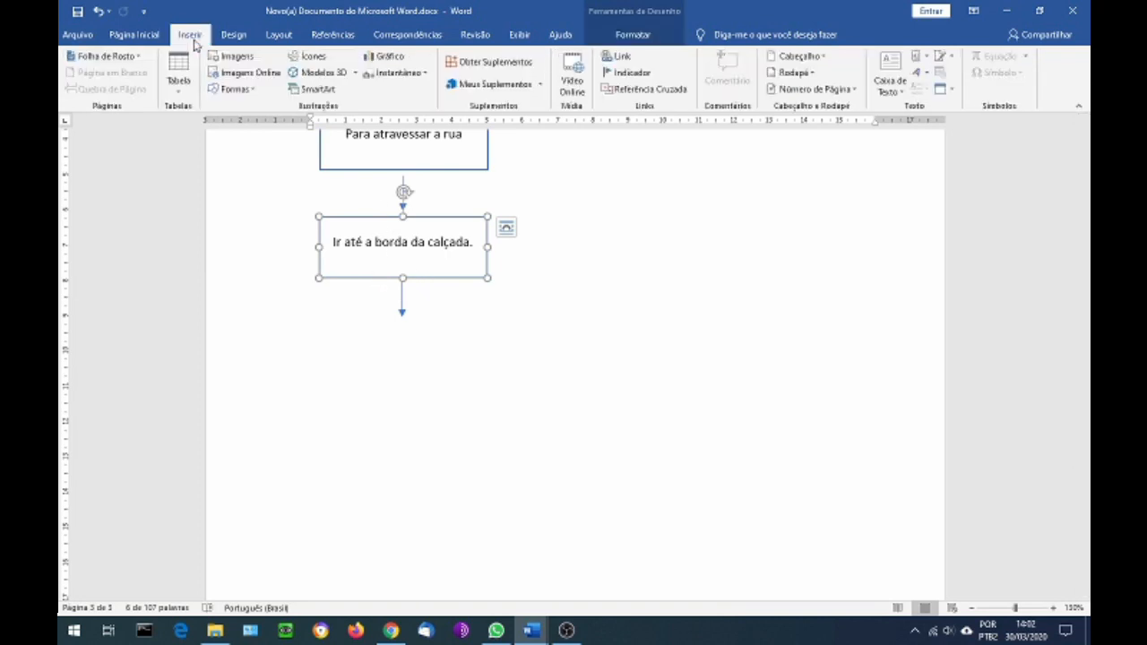
pyautogui.click(237, 89)
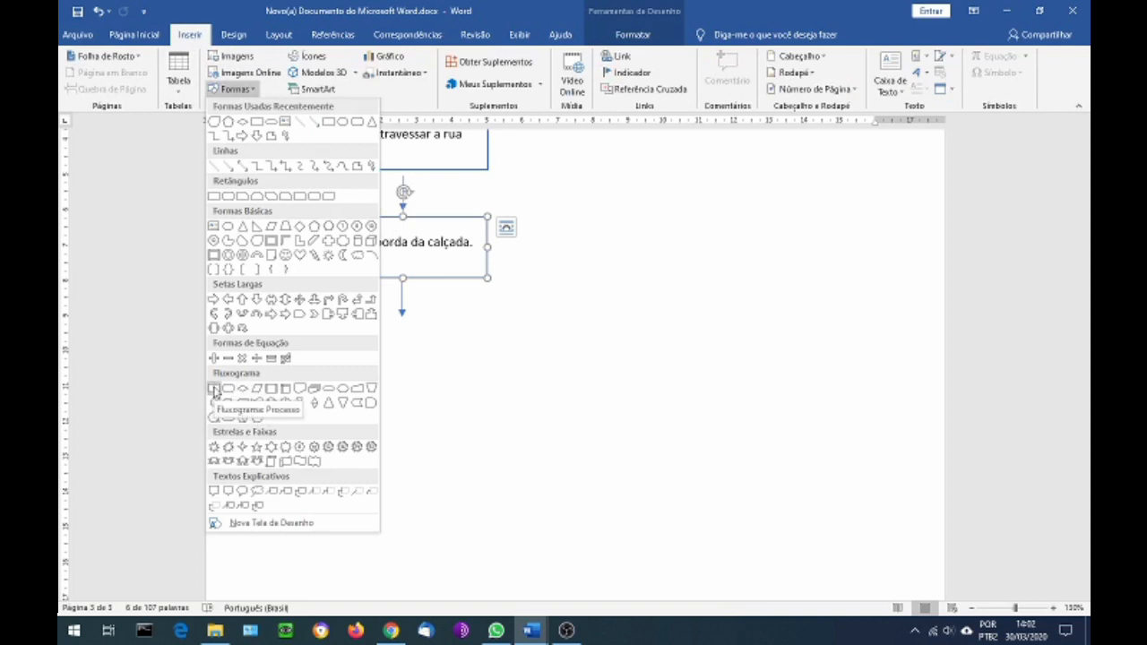
pyautogui.click(441, 281)
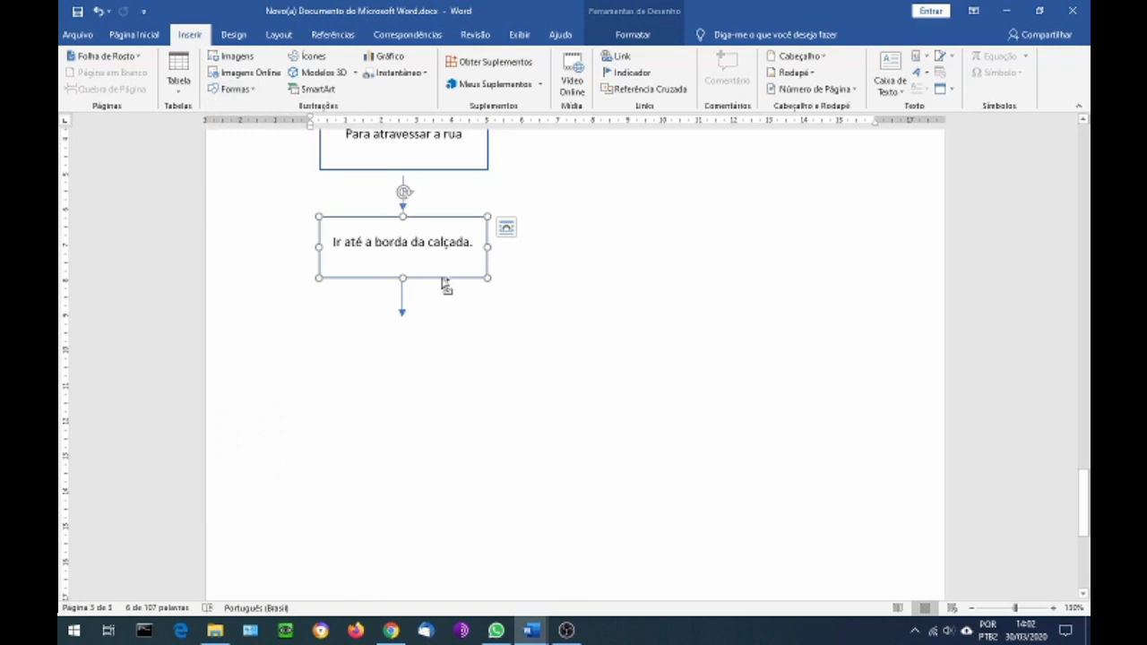
pyautogui.moveTo(445, 285); pyautogui.dragTo(437, 384)
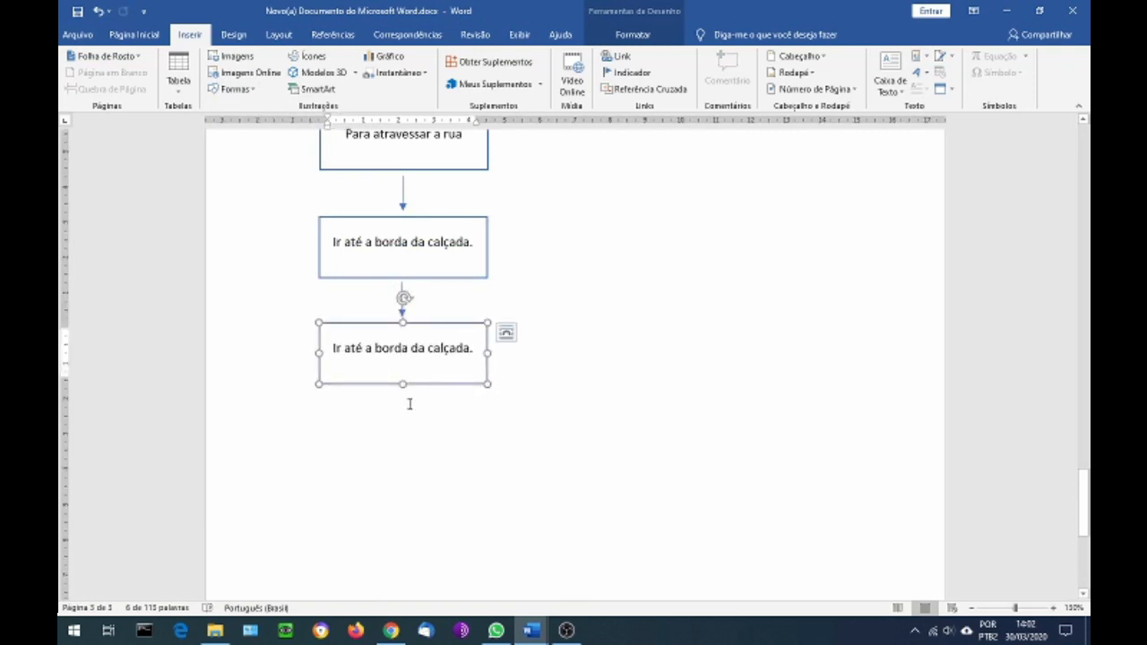
# Replace the text in the lowest rectangle with "Olhar se vem carros"
pyautogui.moveTo(333, 348); pyautogui.dragTo(488, 367)
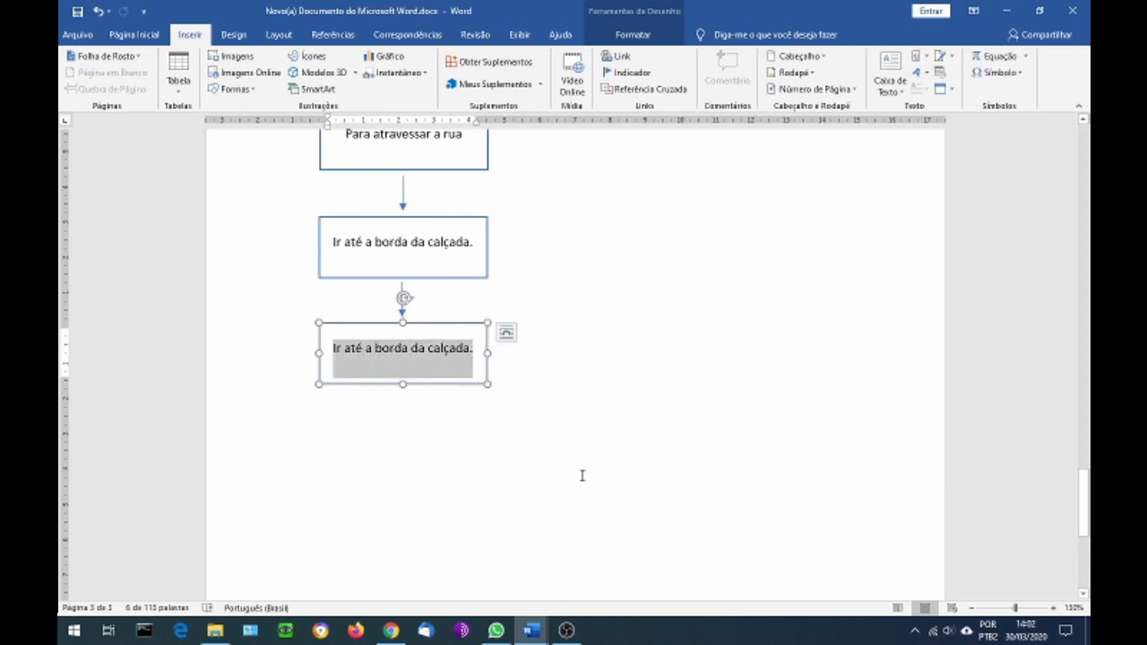
pyautogui.press('Delete')
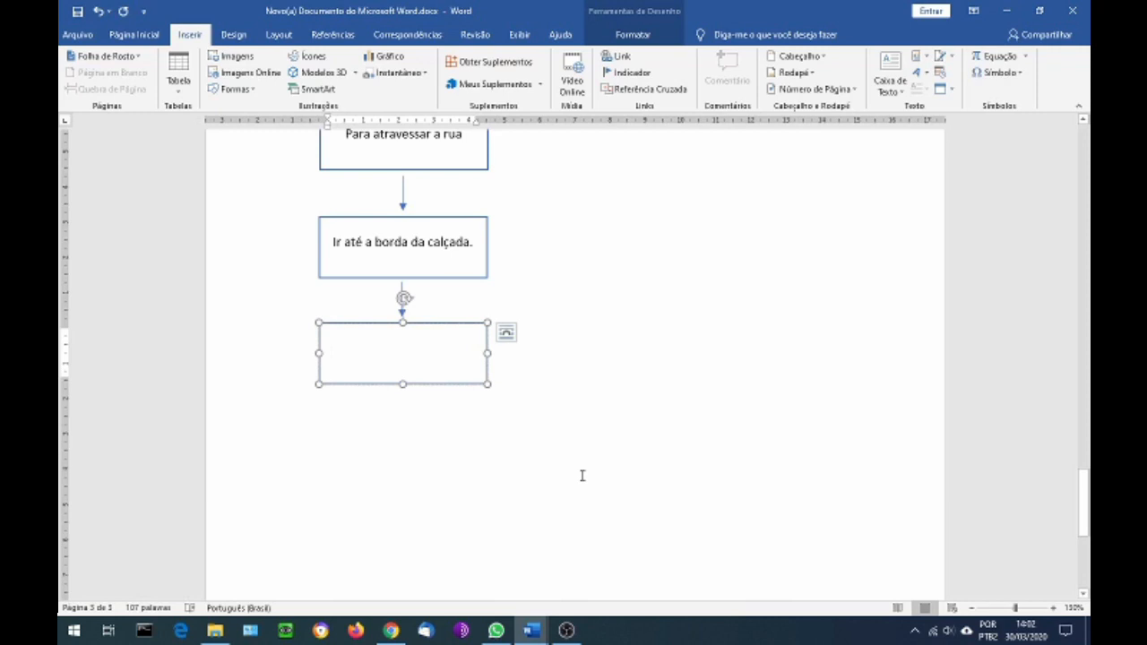
pyautogui.write('Olhar')
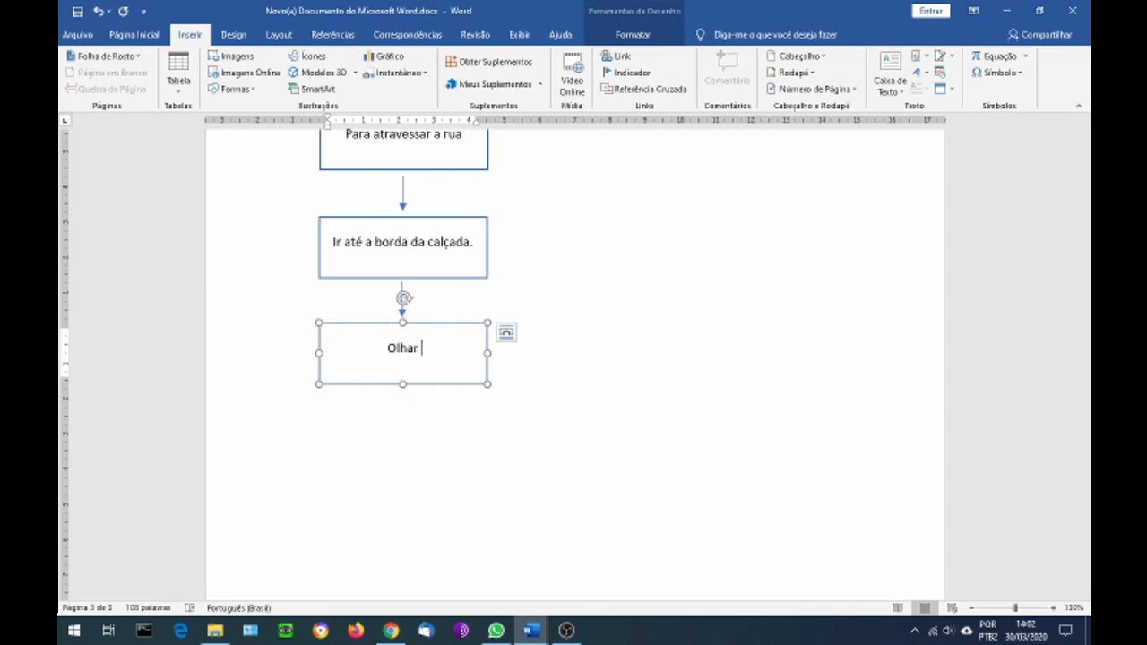
pyautogui.write(' v')
pyautogui.press('BackSpace')
pyautogui.write('se vem v')
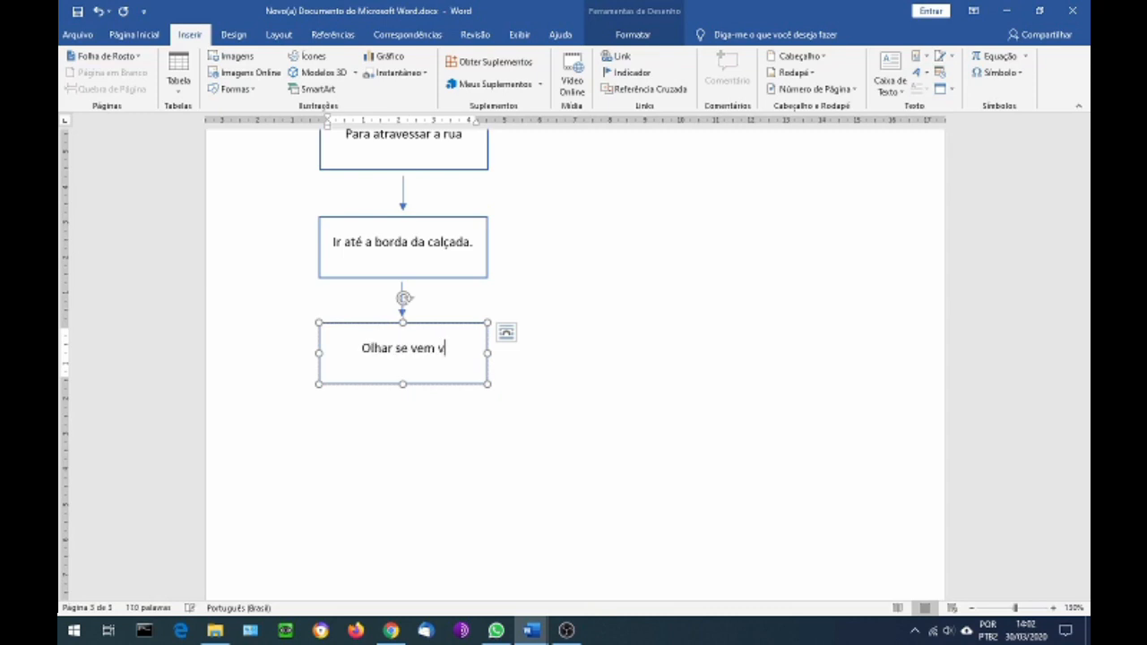
pyautogui.press('BackSpace')
pyautogui.write('carros')
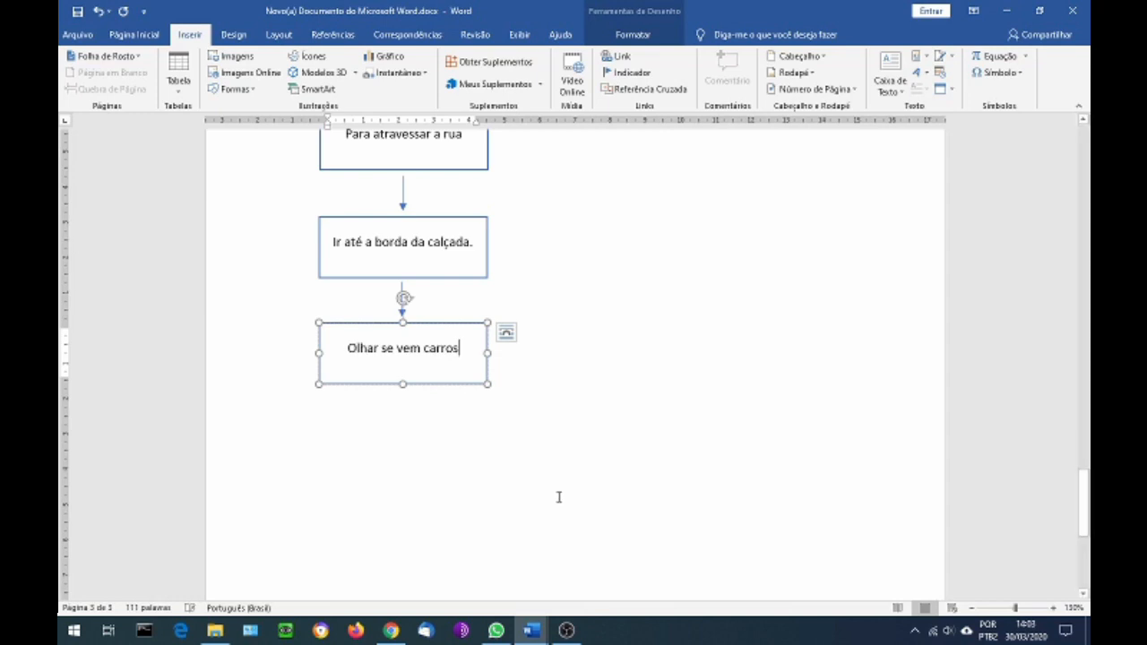
# Place a copy of the 1 cm downward arrow centred below the "Olhar se vem carros" rectangle
pyautogui.click(401, 294)
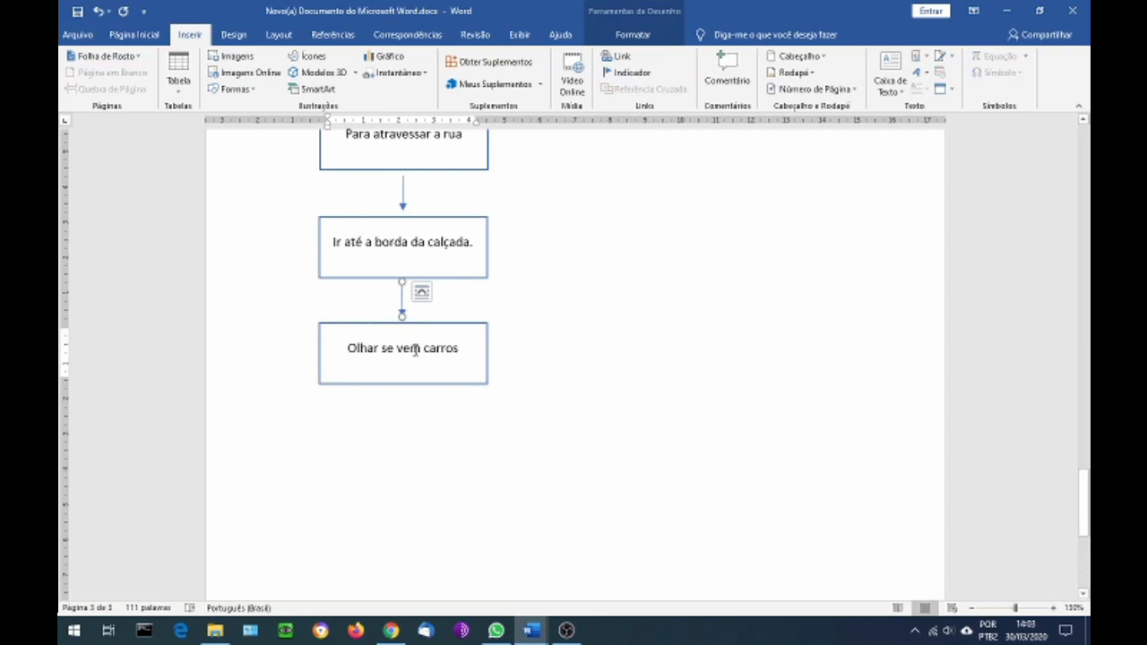
pyautogui.hotkey('ctrl', 'v')
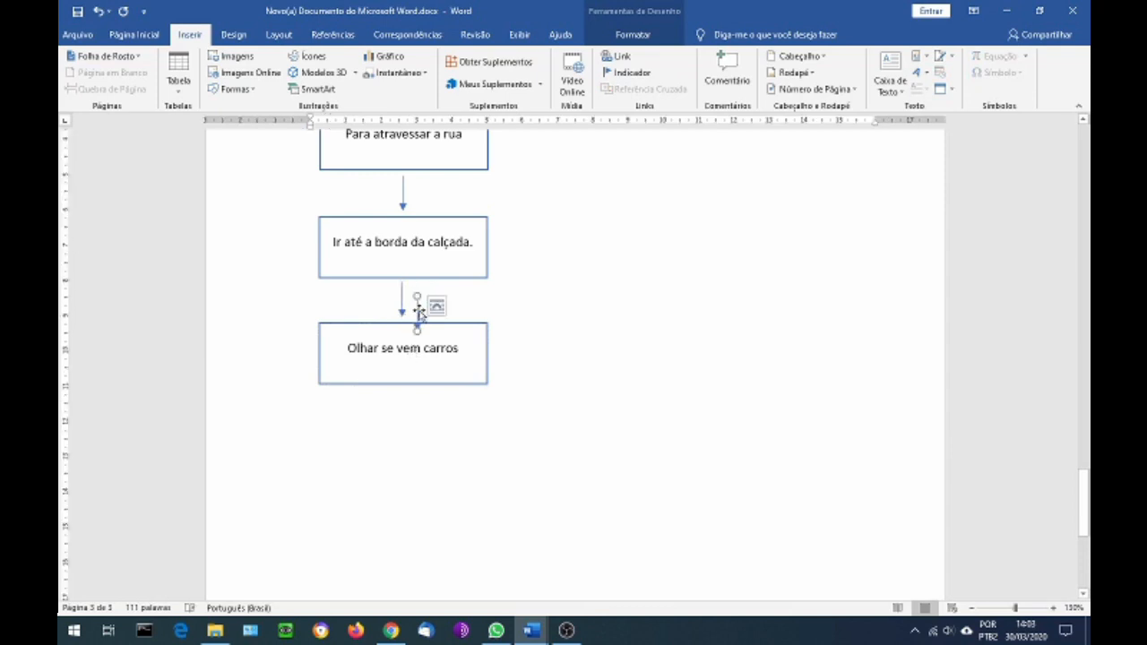
pyautogui.moveTo(418, 312); pyautogui.dragTo(402, 405)
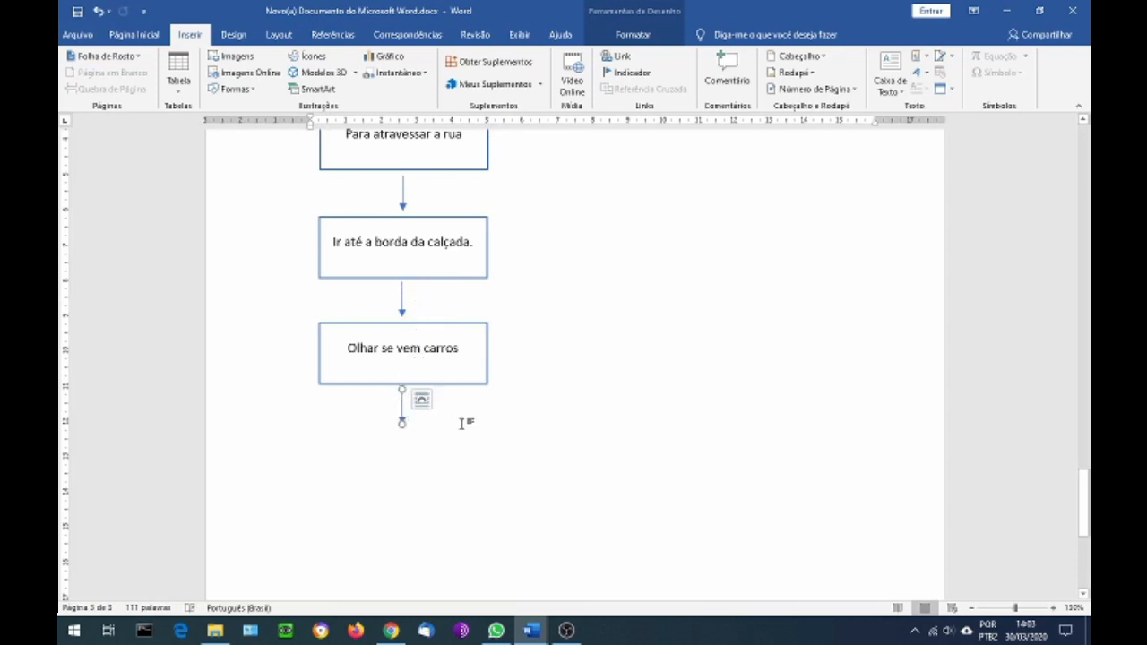
# Draw a flowchart decision diamond about 5.08 cm wide and 2.48 cm high below the last arrow, styled with a blue outline and white fill
pyautogui.scroll(-2, 460, 423)
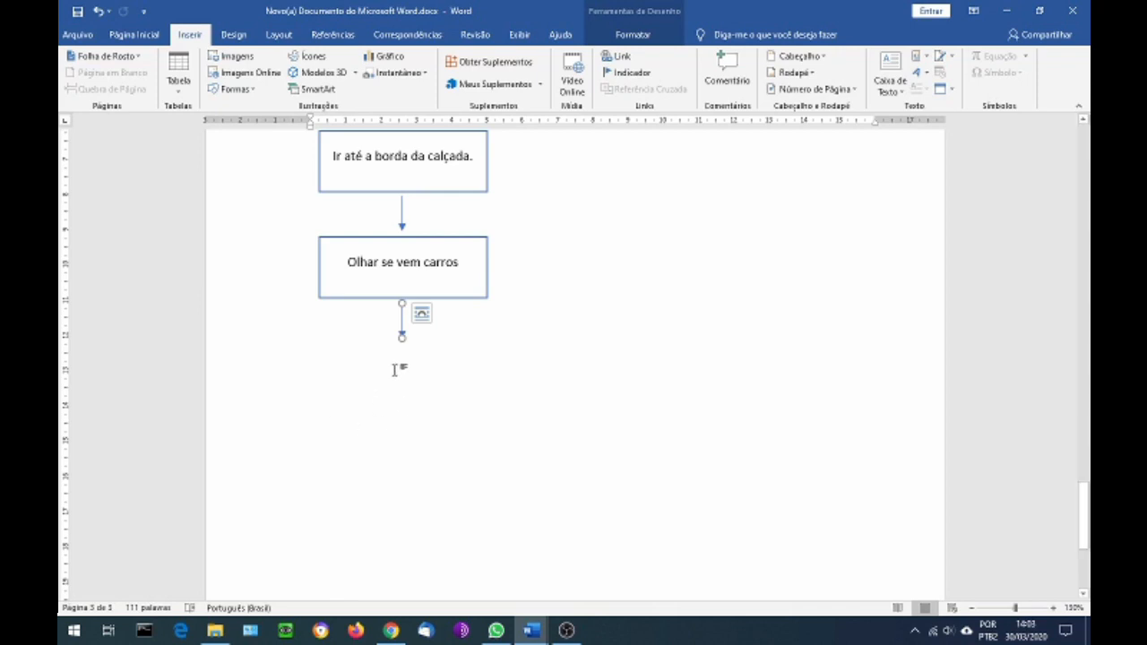
pyautogui.scroll(-1, 401, 356)
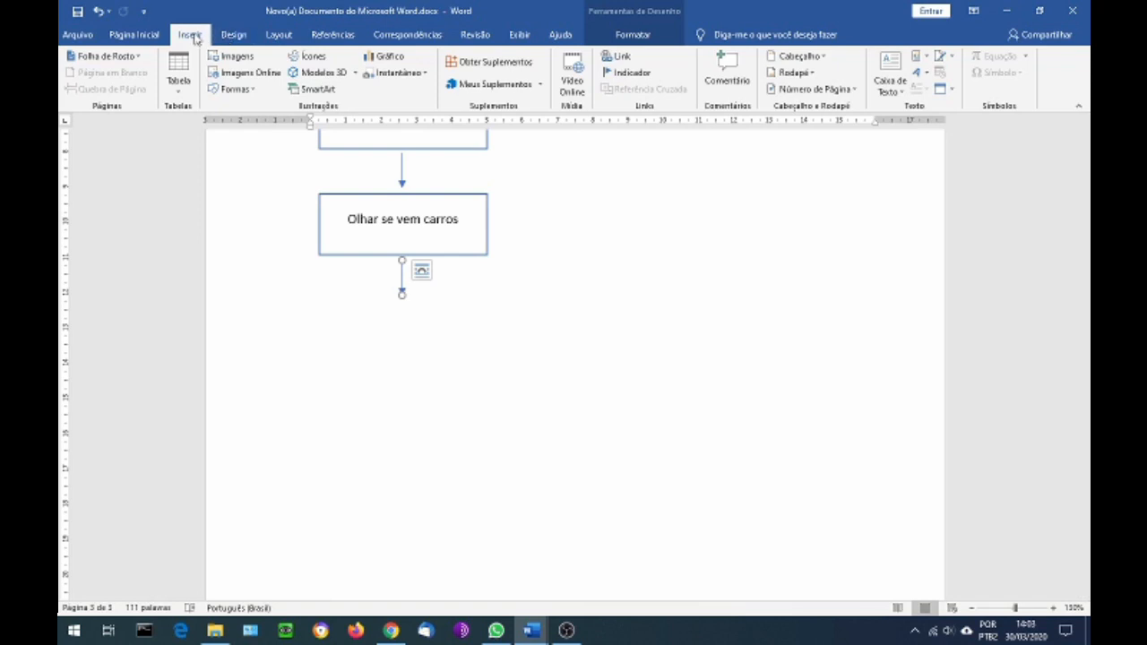
pyautogui.click(235, 89)
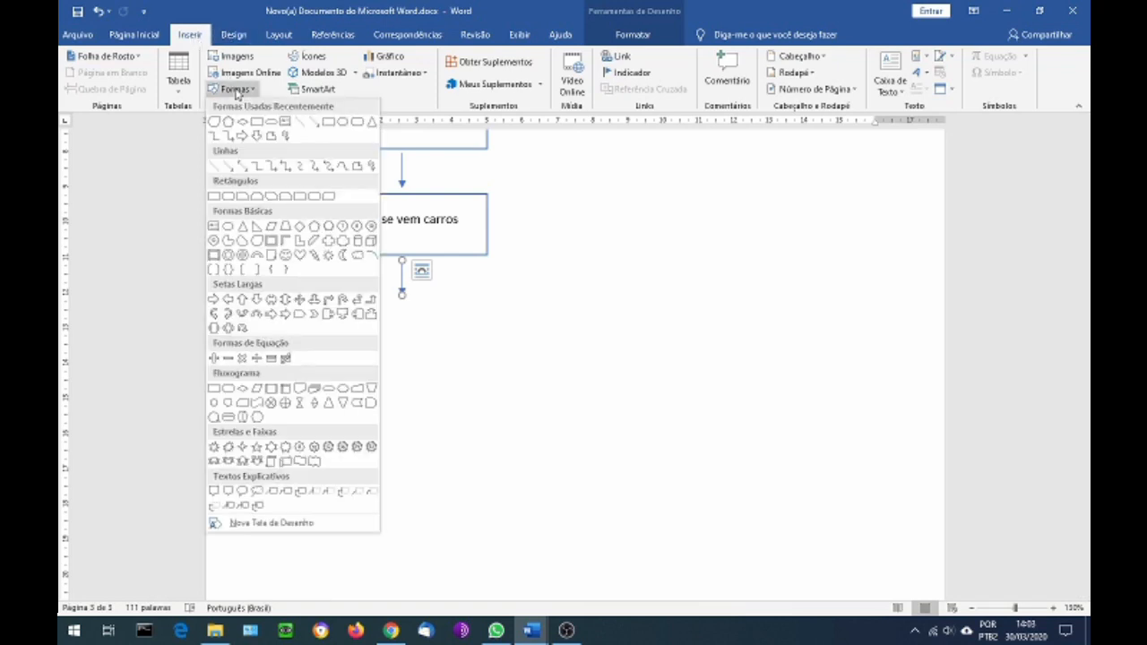
pyautogui.click(243, 389)
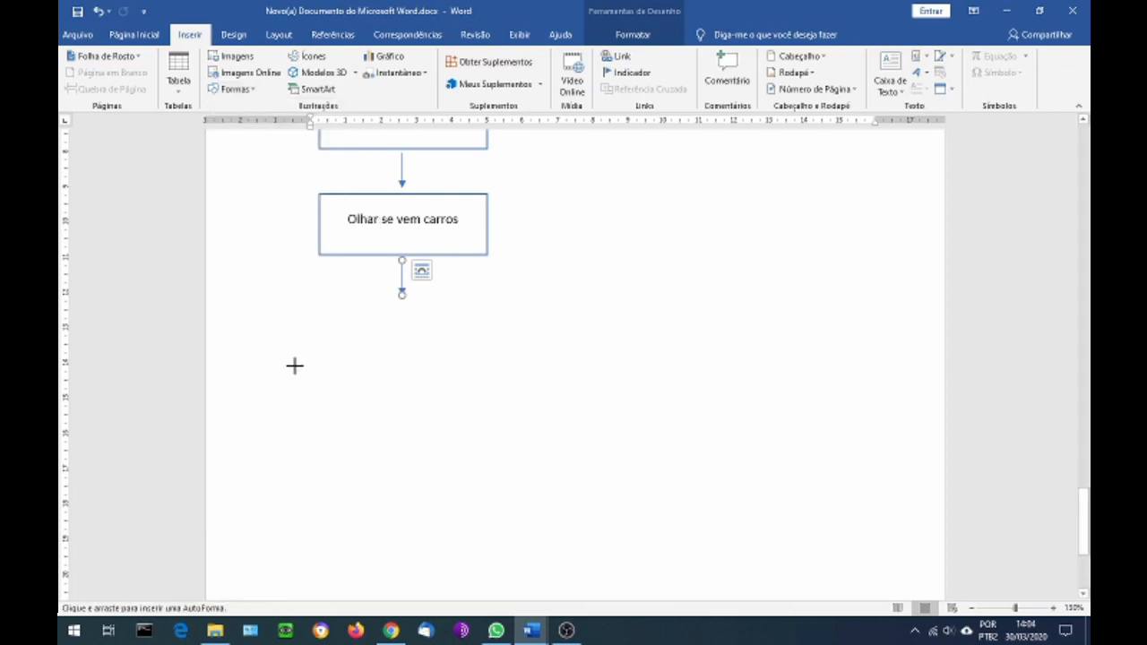
pyautogui.moveTo(323, 358); pyautogui.dragTo(501, 270)
pyautogui.moveTo(439, 320); pyautogui.dragTo(424, 358)
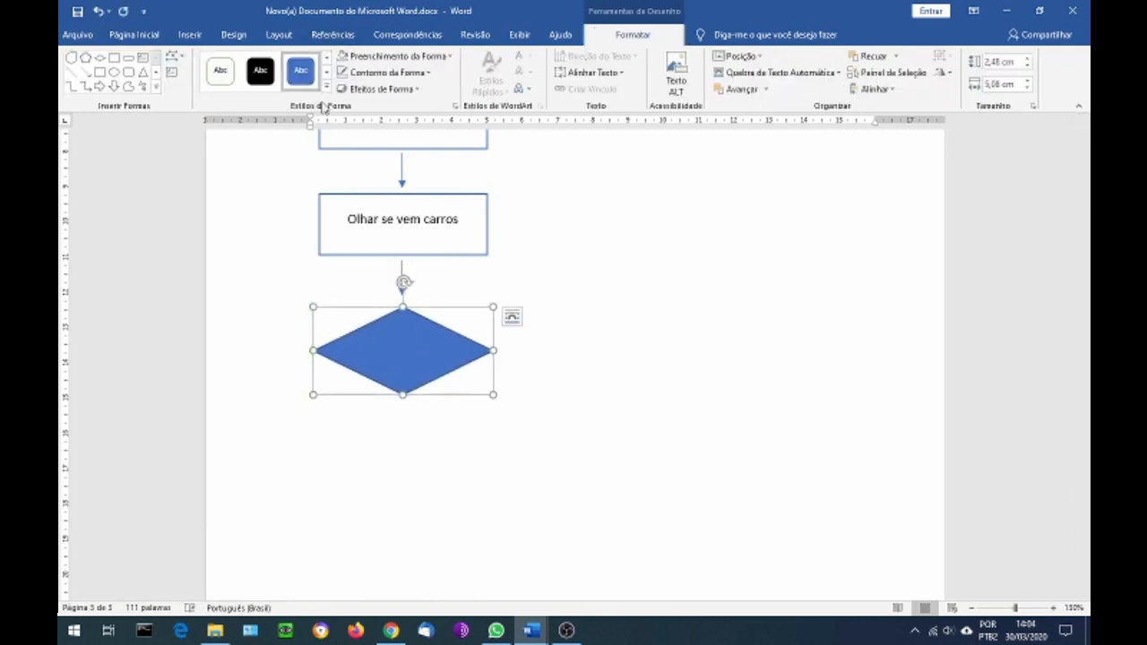
pyautogui.click(326, 55)
pyautogui.click(264, 72)
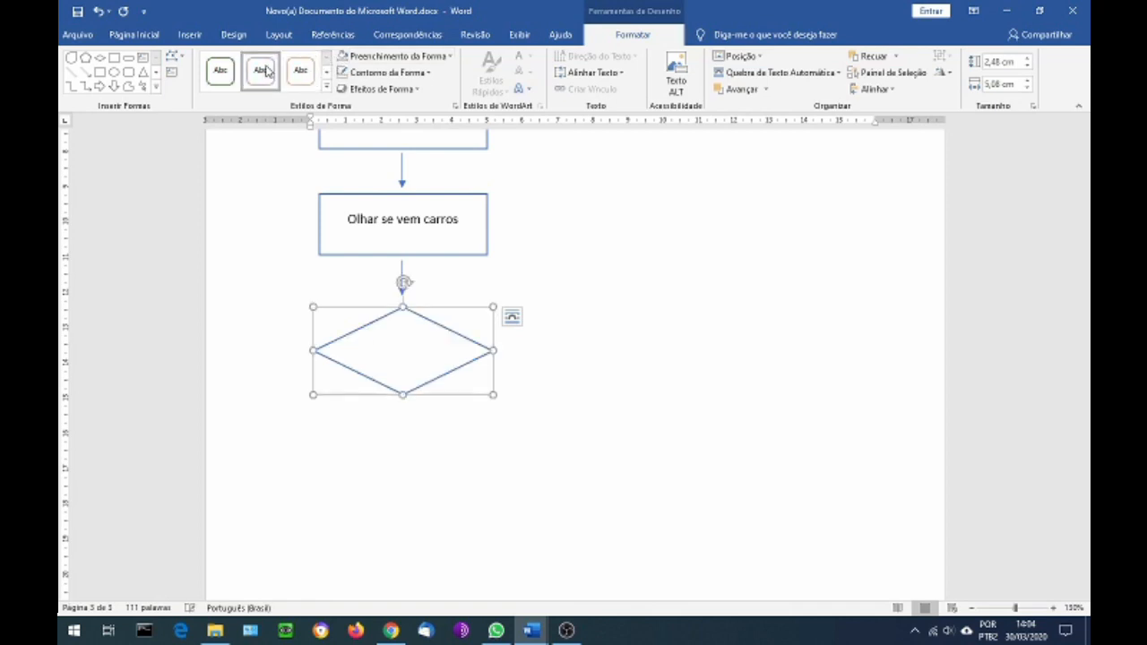
# Add the text "Vem carro?" inside the decision diamond
pyautogui.rightClick(404, 353)
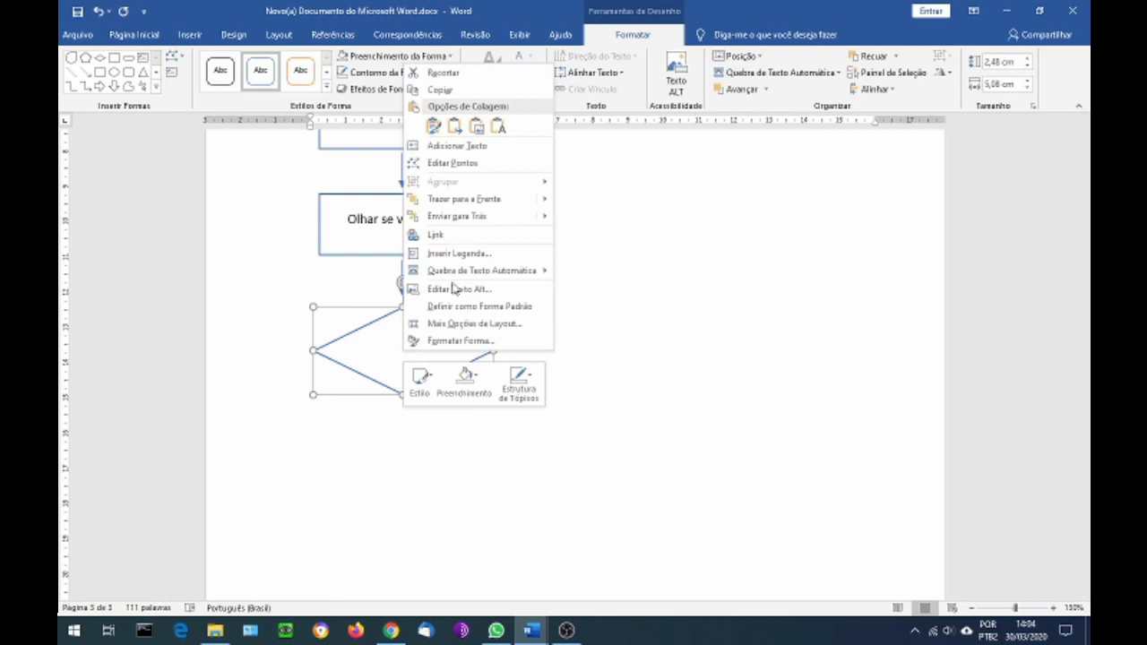
pyautogui.click(459, 149)
pyautogui.write('Vem carro?')
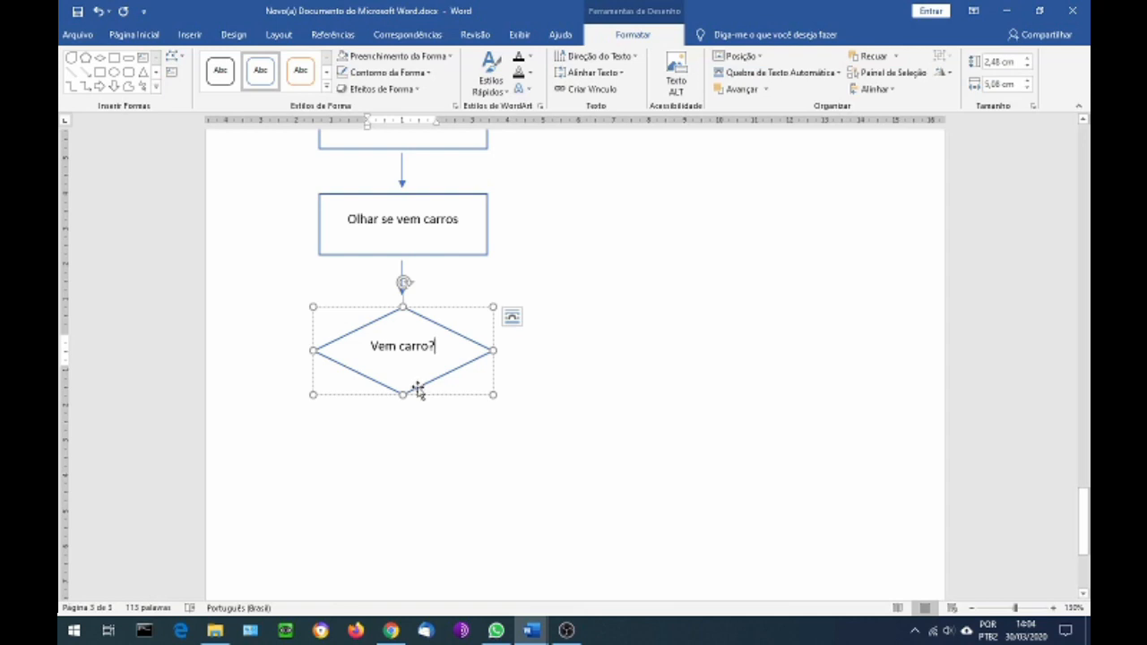
# Place a copy of the 1 cm downward arrow centred below the "Vem carro?" diamond
pyautogui.scroll(-1, 417, 389)
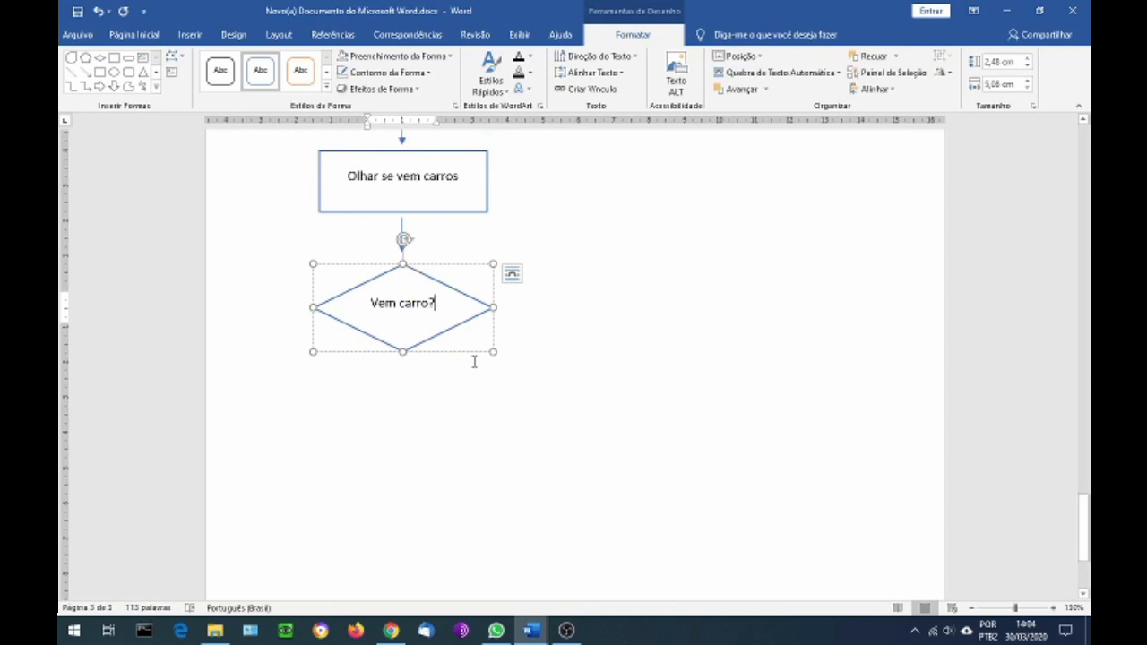
pyautogui.click(403, 229)
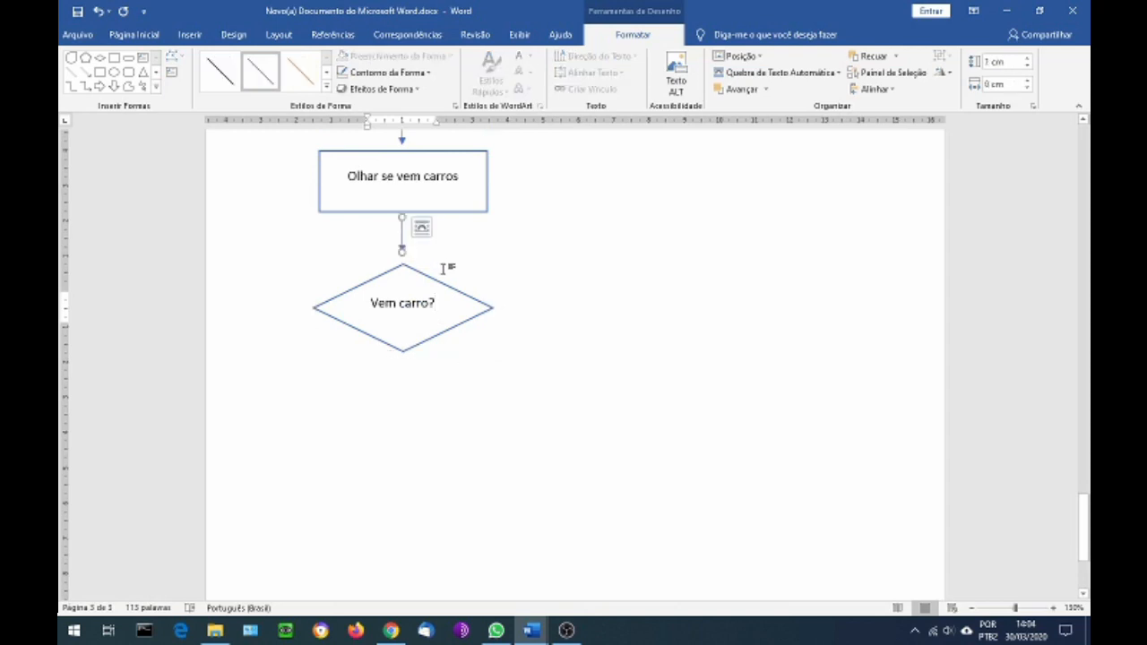
pyautogui.hotkey('ctrl', 'v')
pyautogui.moveTo(414, 254); pyautogui.dragTo(402, 382)
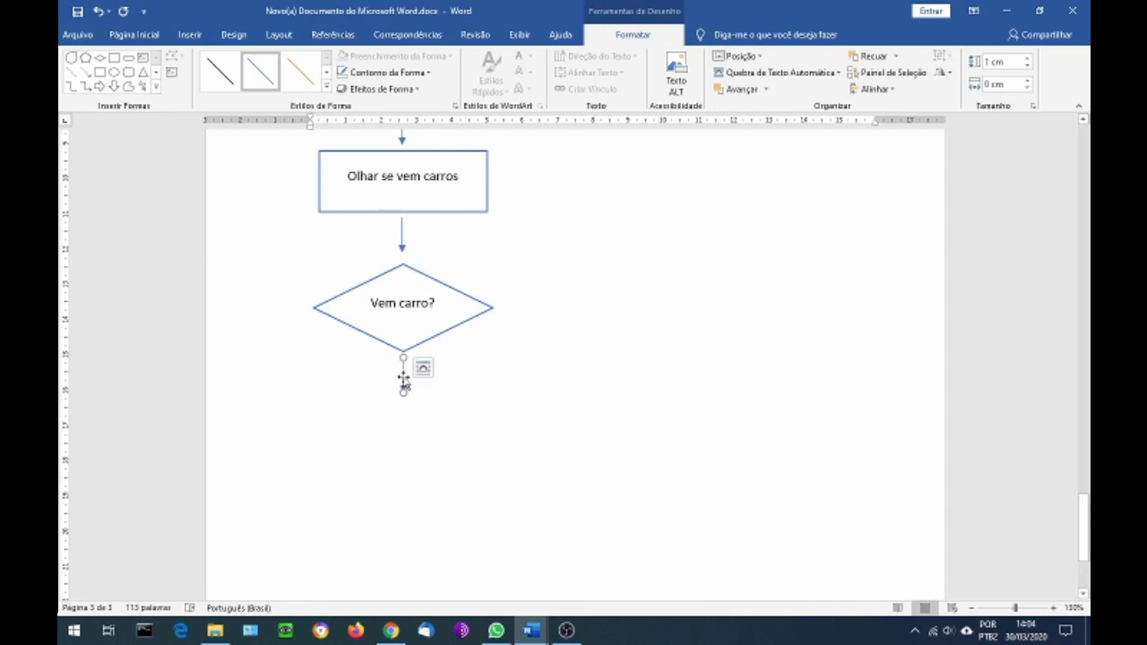
# Place a copy of the downward arrow beside the "Vem carro?" diamond's right corner and turn it to point right, about 1.02 cm long
pyautogui.click(402, 240)
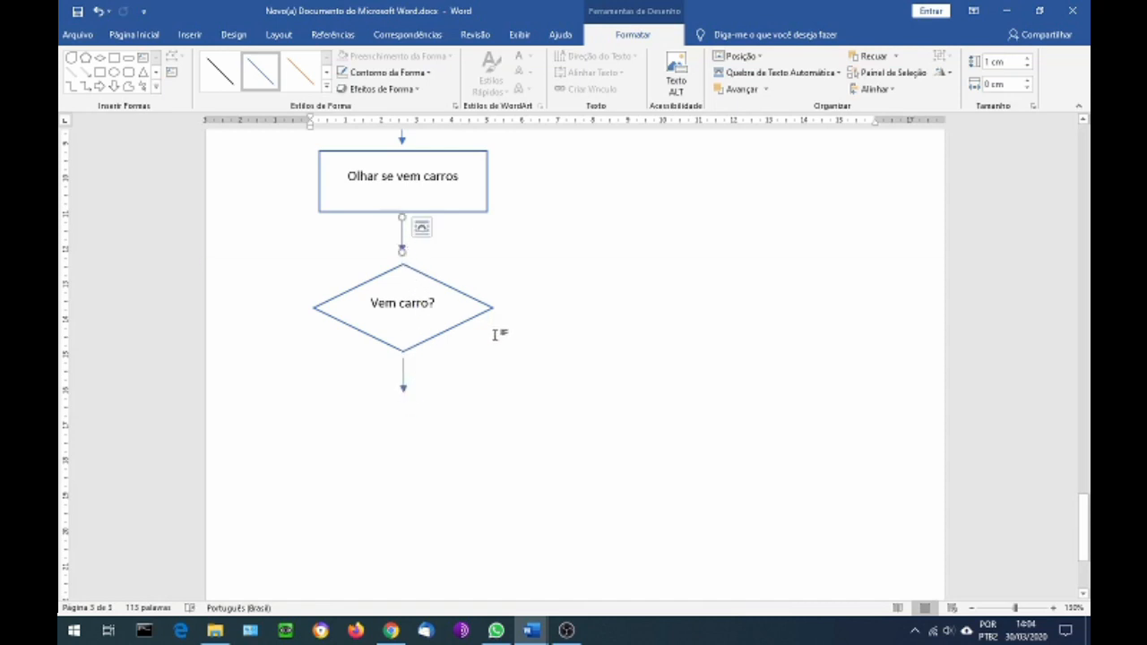
pyautogui.hotkey('ctrl', 'v')
pyautogui.moveTo(417, 252); pyautogui.dragTo(508, 323)
pyautogui.moveTo(507, 341); pyautogui.dragTo(542, 304)
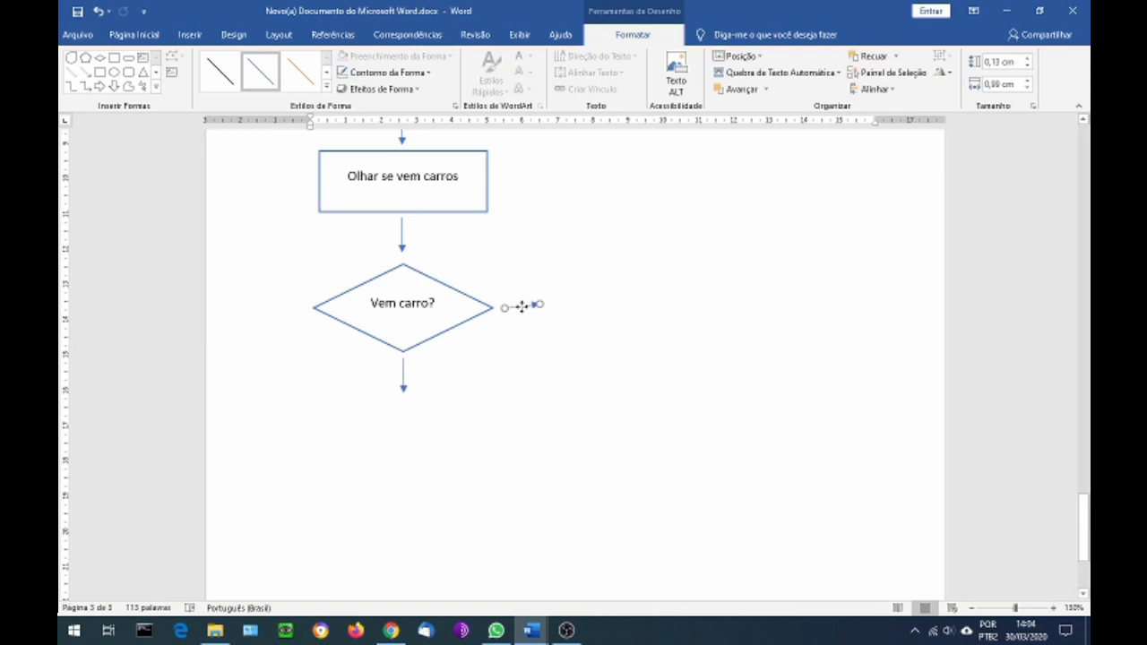
pyautogui.moveTo(521, 307); pyautogui.dragTo(535, 329)
pyautogui.moveTo(520, 355); pyautogui.dragTo(539, 306)
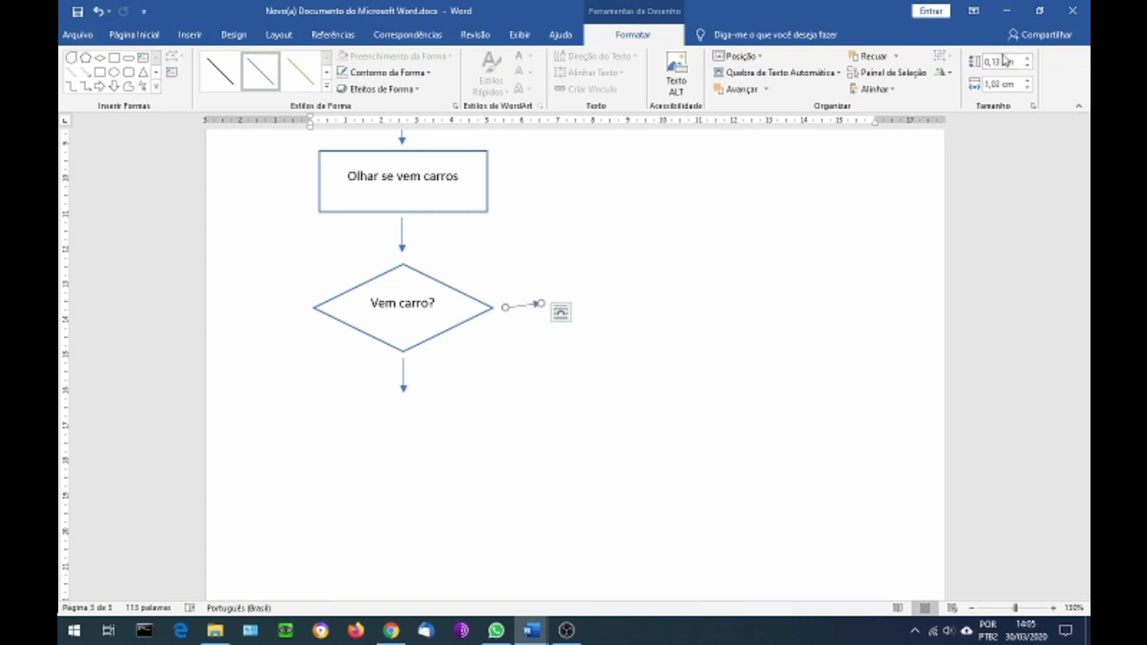
# Set the right-pointing arrow's height to 0 cm and align it with the diamond's right corner
pyautogui.click(1011, 66)
pyautogui.write('0')
pyautogui.press('Return')
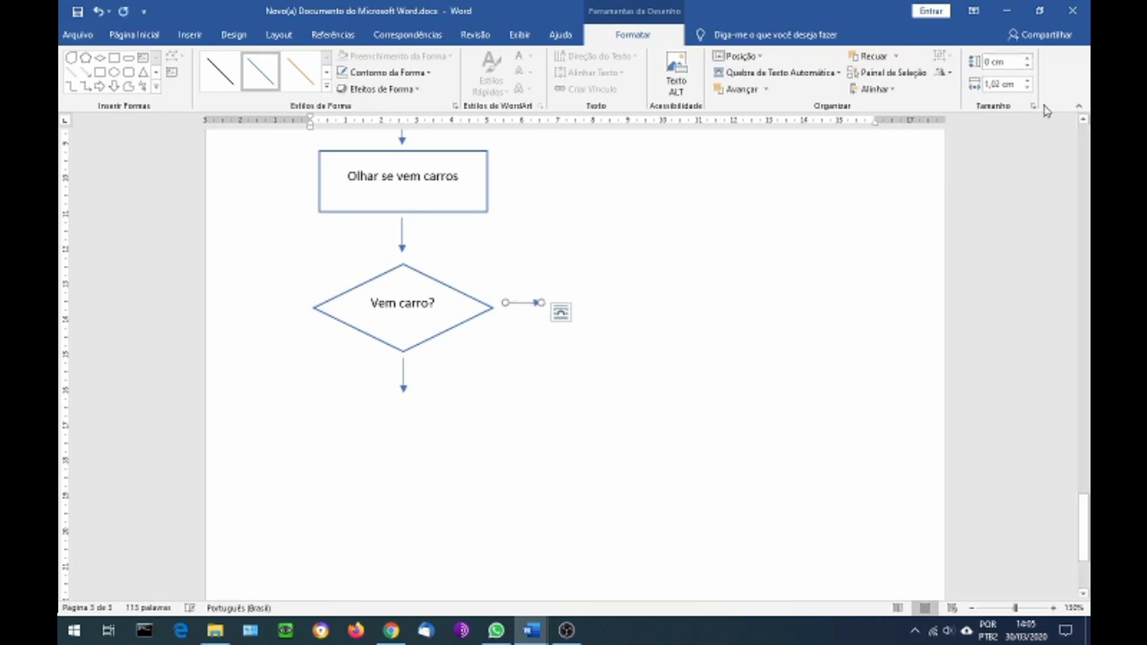
pyautogui.moveTo(525, 303); pyautogui.dragTo(522, 308)
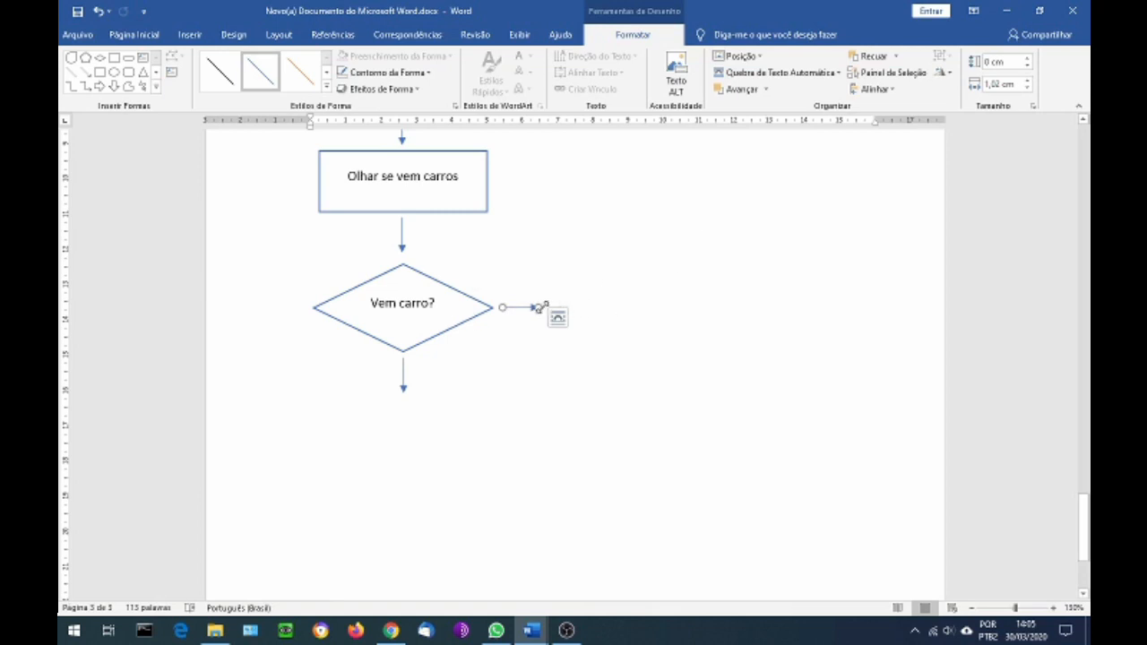
# Lengthen the right-pointing arrow to about 1.28 cm and level it with a height of 0 cm
pyautogui.moveTo(537, 307); pyautogui.dragTo(547, 311)
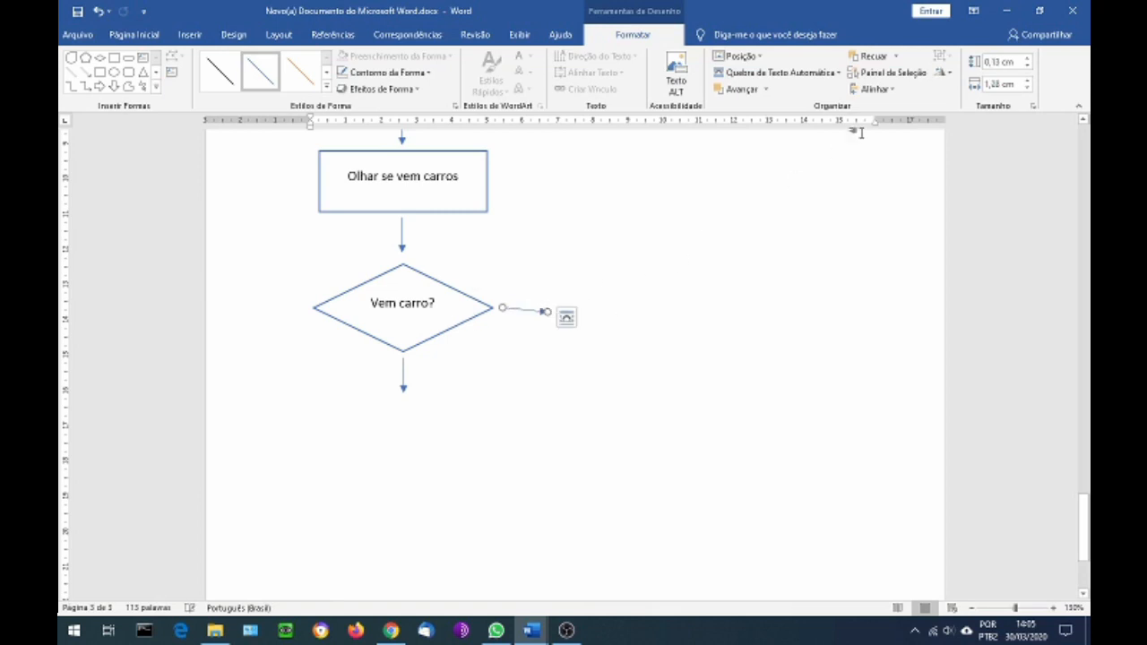
pyautogui.click(1017, 61)
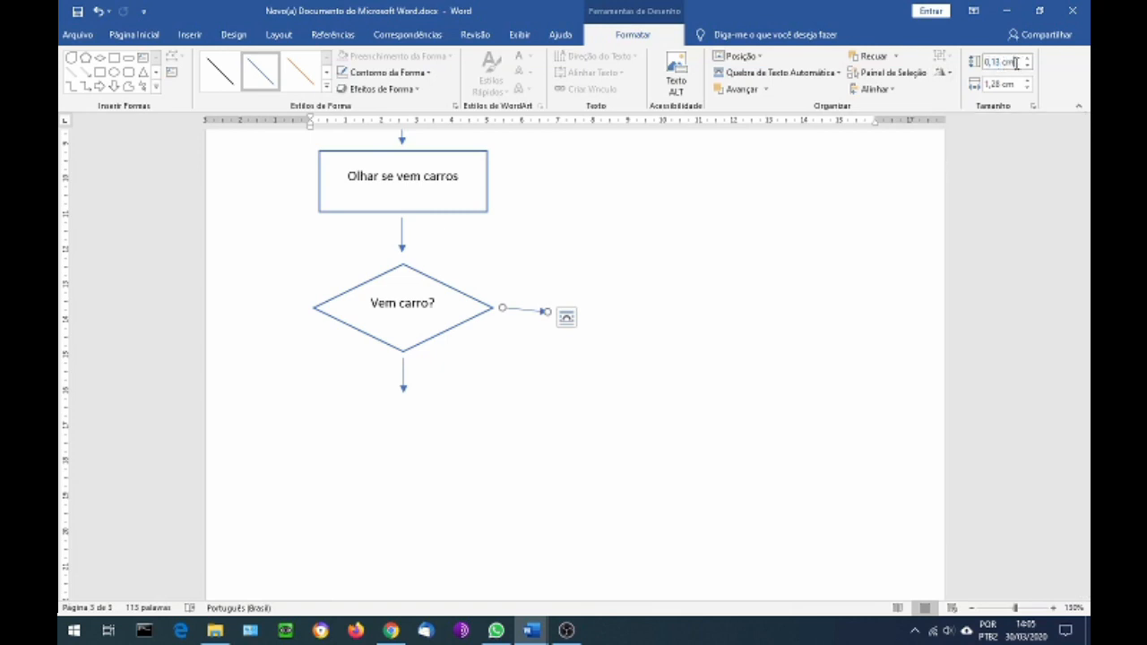
pyautogui.write('0')
pyautogui.press('Return')
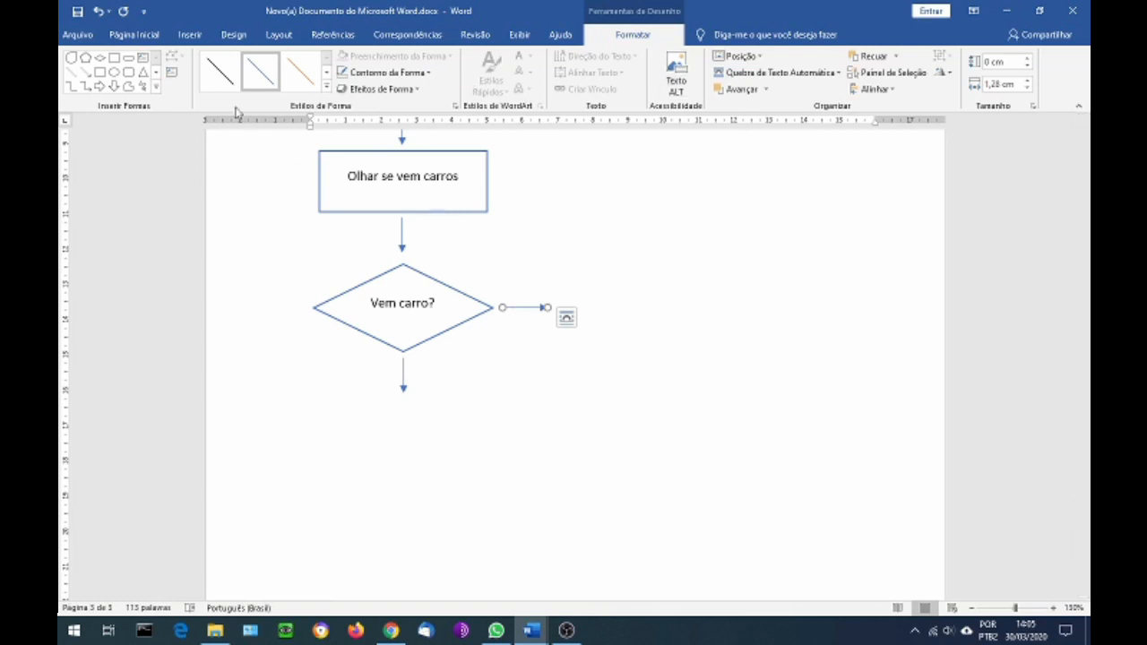
# Insert a simple text box near the "Vem carro?" diamond and replace its placeholder text with "Sim"
pyautogui.click(190, 35)
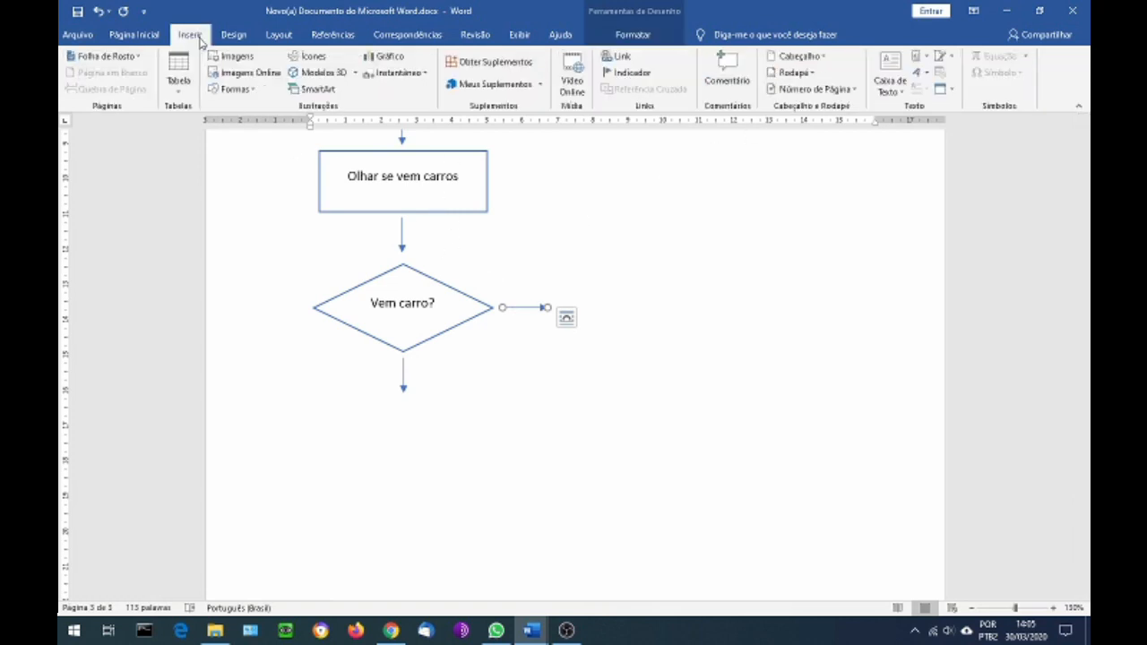
pyautogui.click(888, 66)
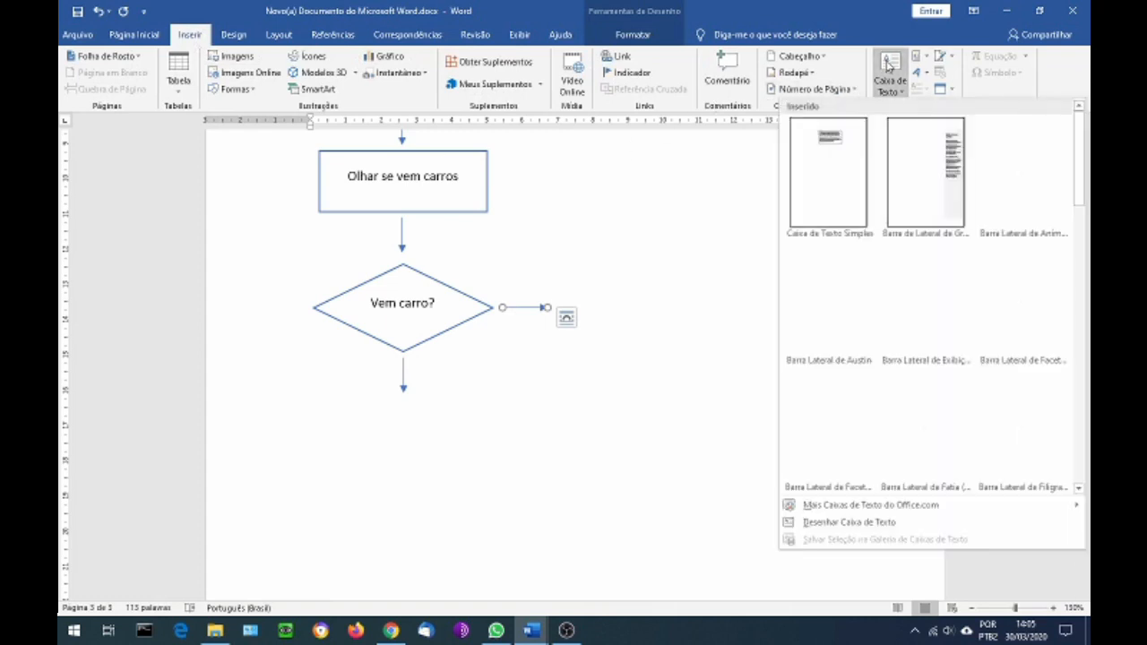
pyautogui.click(830, 146)
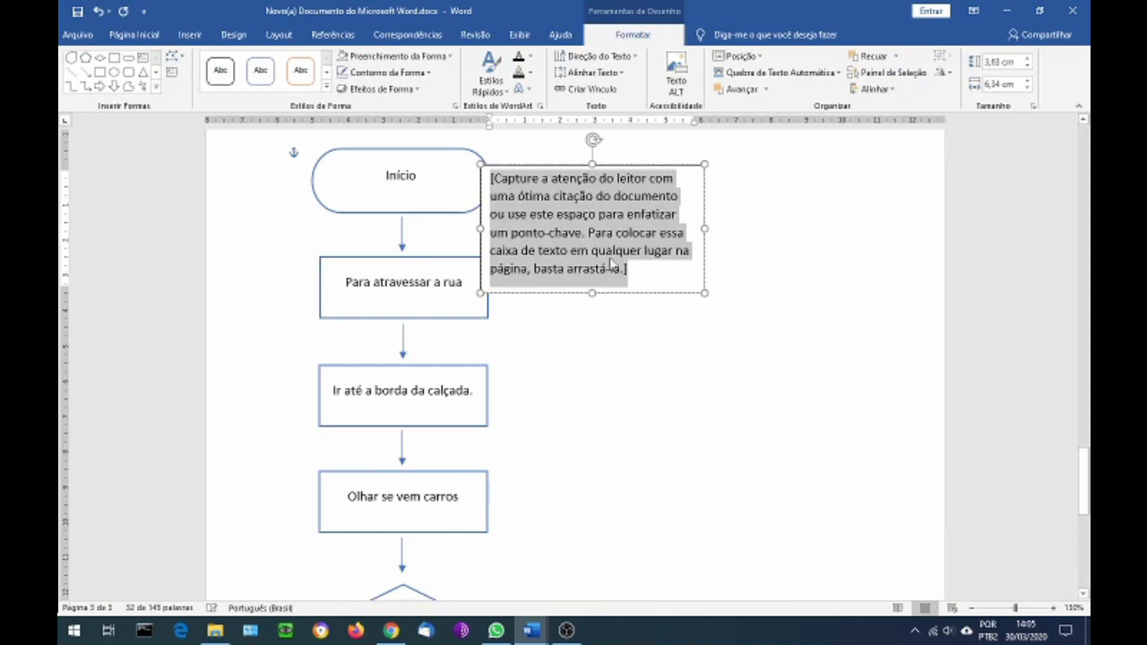
pyautogui.moveTo(638, 154); pyautogui.dragTo(663, 448)
pyautogui.scroll(-3, 663, 448)
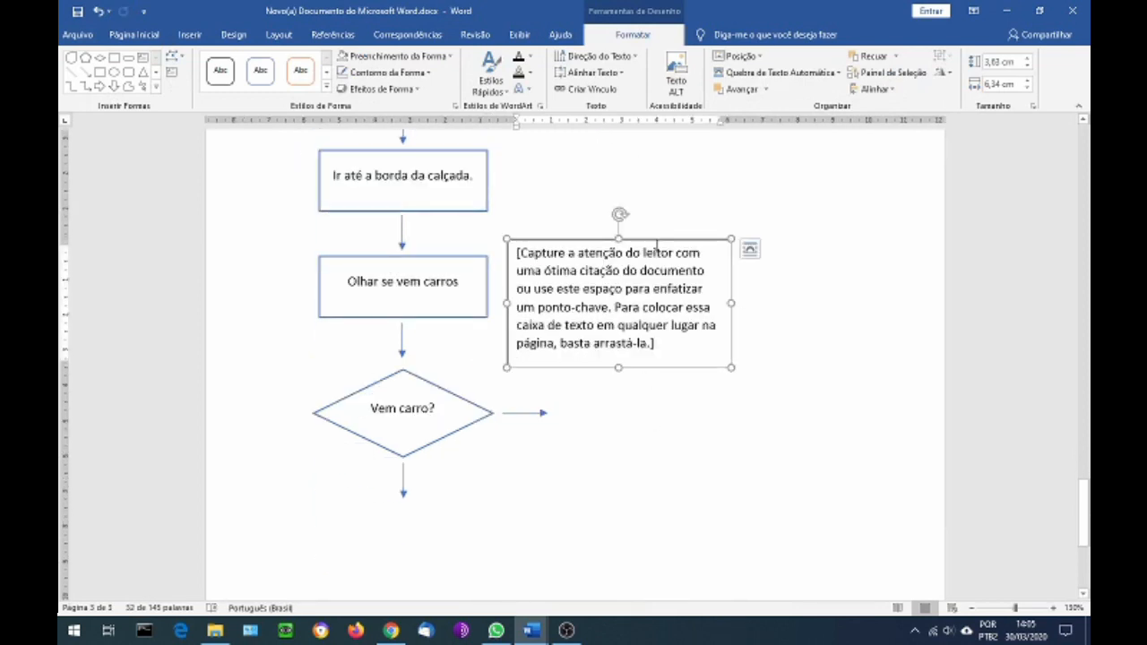
pyautogui.click(660, 344)
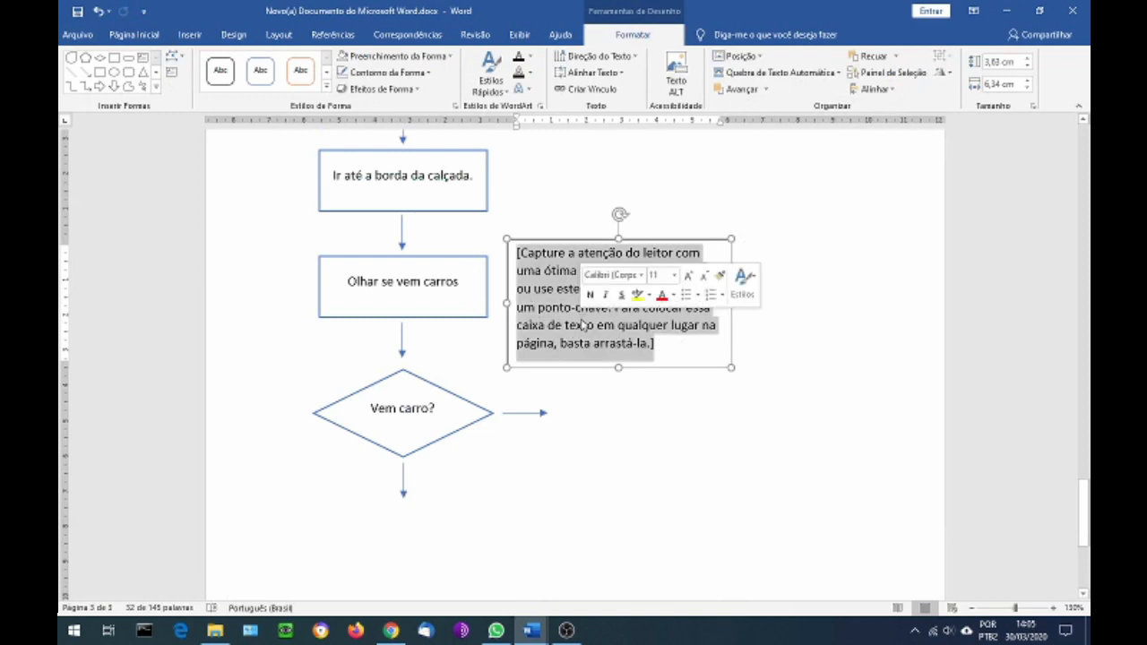
pyautogui.write('Sim')
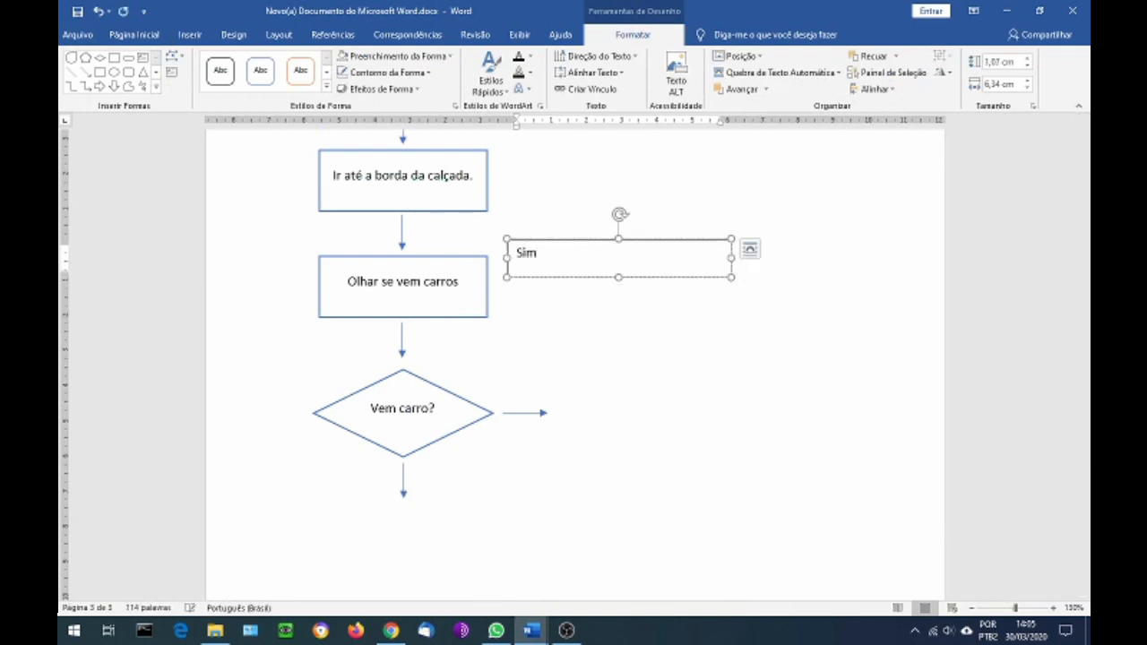
# Shrink the "Sim" text box to about 1.18 cm by 0.79 cm and place it over the right-pointing arrow
pyautogui.moveTo(730, 275); pyautogui.dragTo(522, 390)
pyautogui.click(616, 402)
pyautogui.scroll(3, 614, 403)
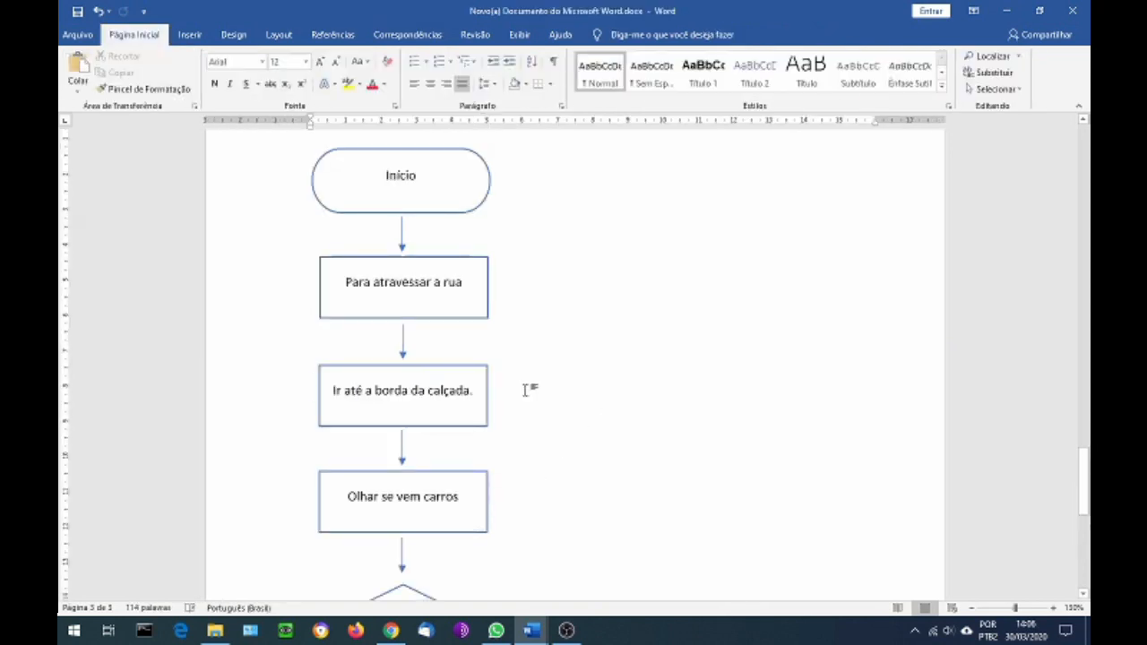
pyautogui.scroll(-3, 527, 386)
pyautogui.click(517, 310)
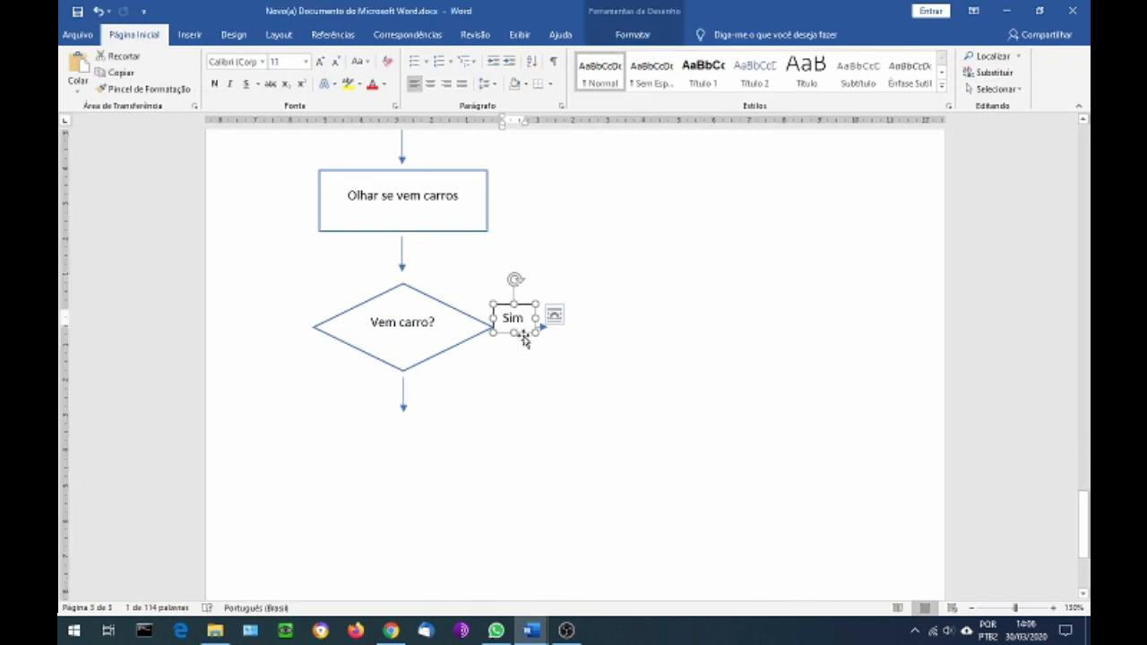
pyautogui.scroll(3, 525, 365)
pyautogui.click(525, 374)
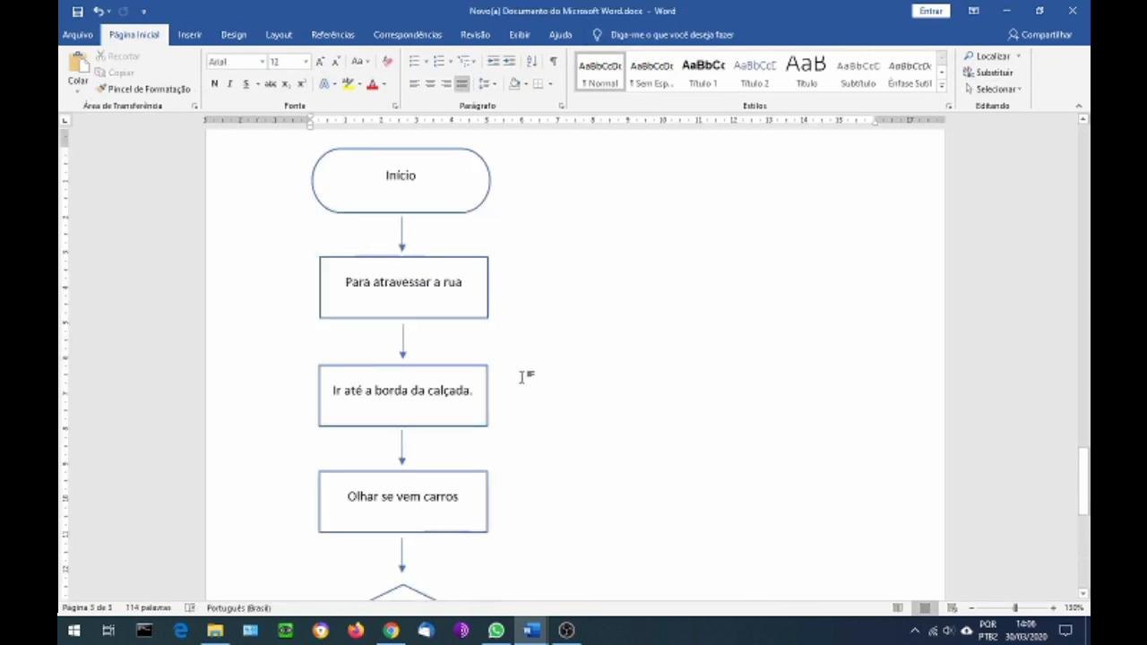
pyautogui.scroll(-2, 525, 376)
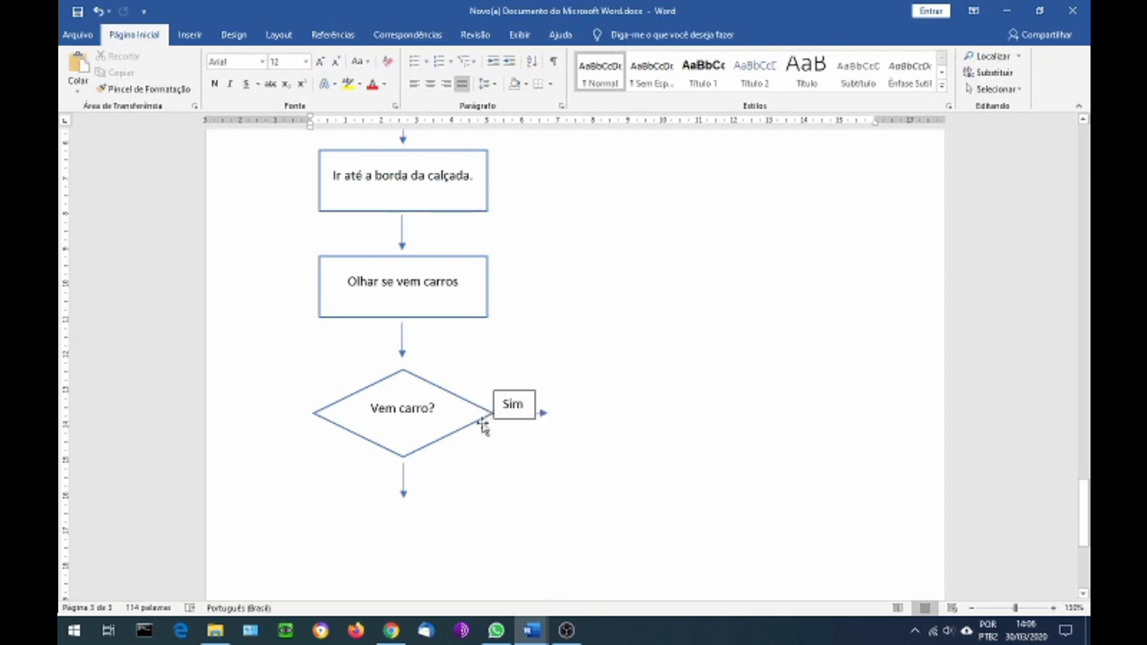
# Remove the fill and the outline of the "Sim" text box
pyautogui.click(527, 400)
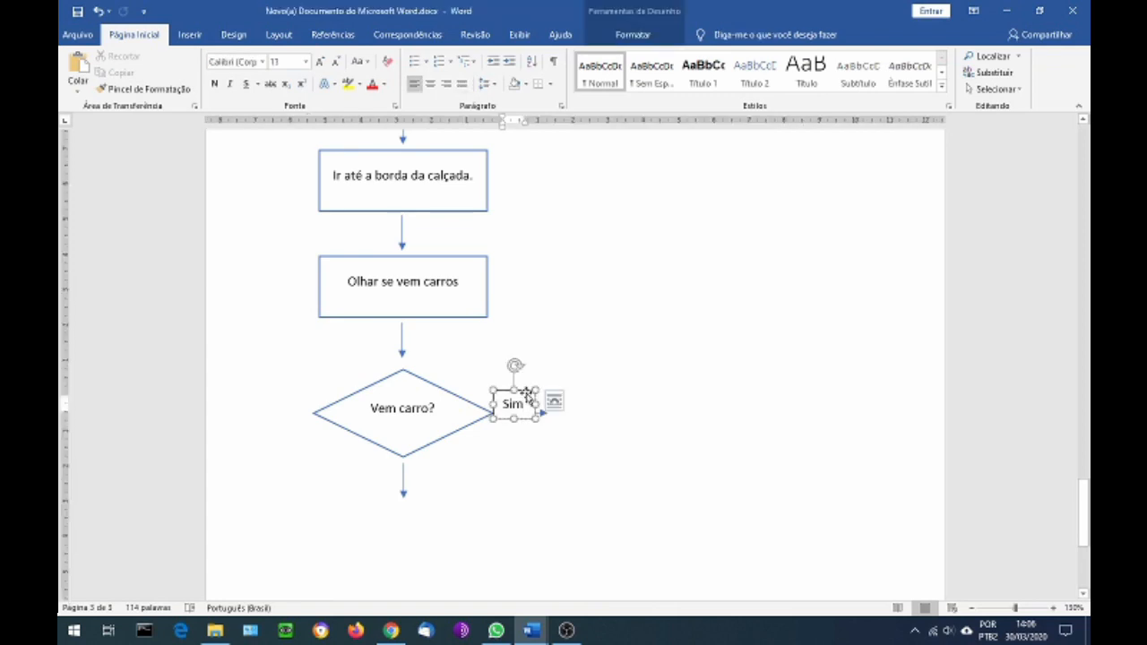
pyautogui.click(528, 394)
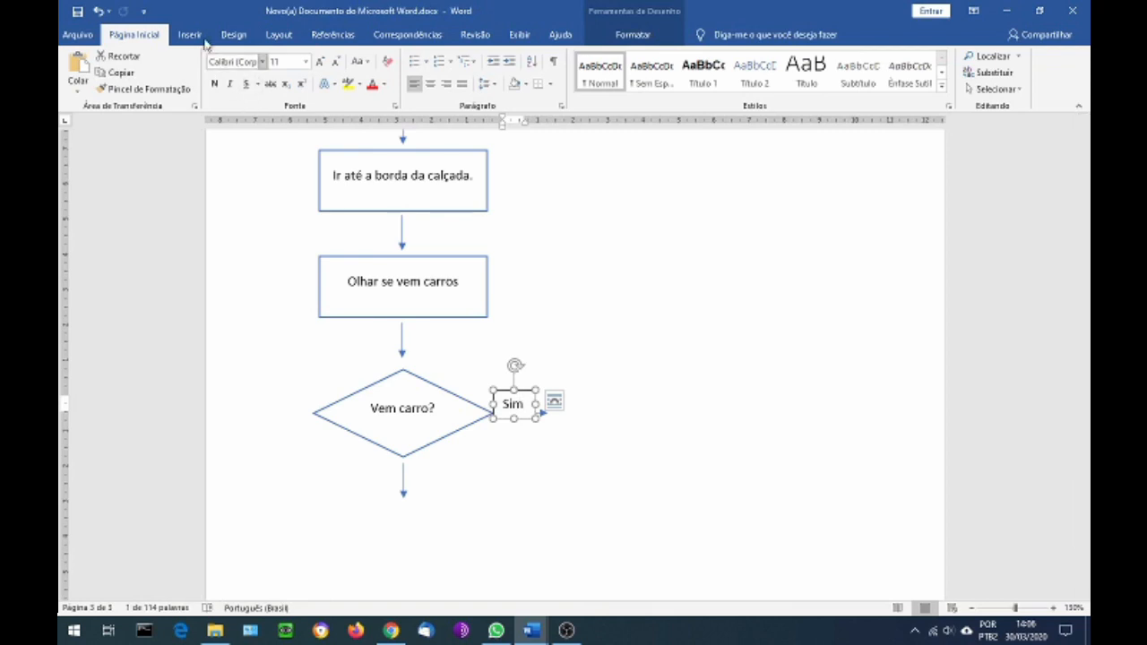
pyautogui.click(617, 36)
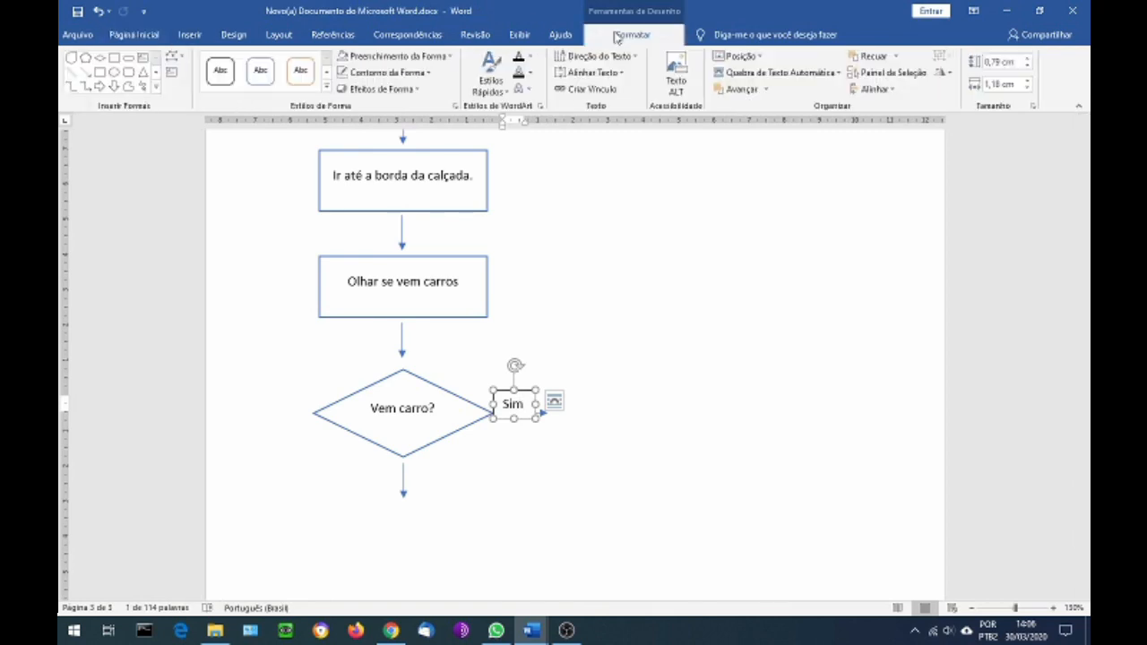
pyautogui.click(451, 59)
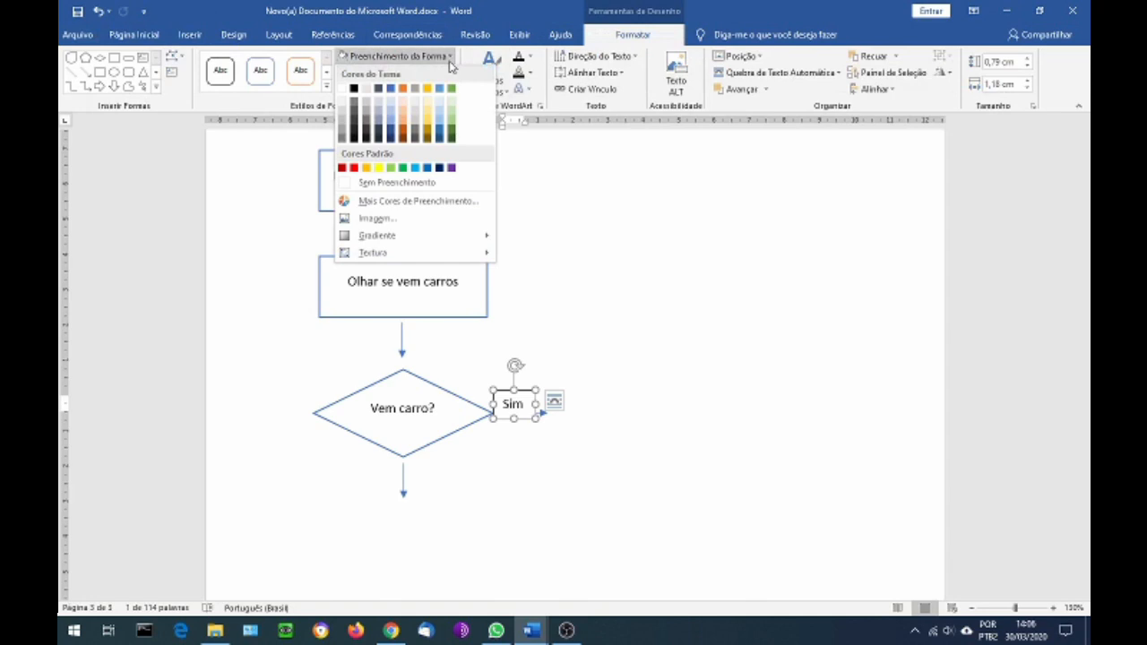
pyautogui.click(397, 183)
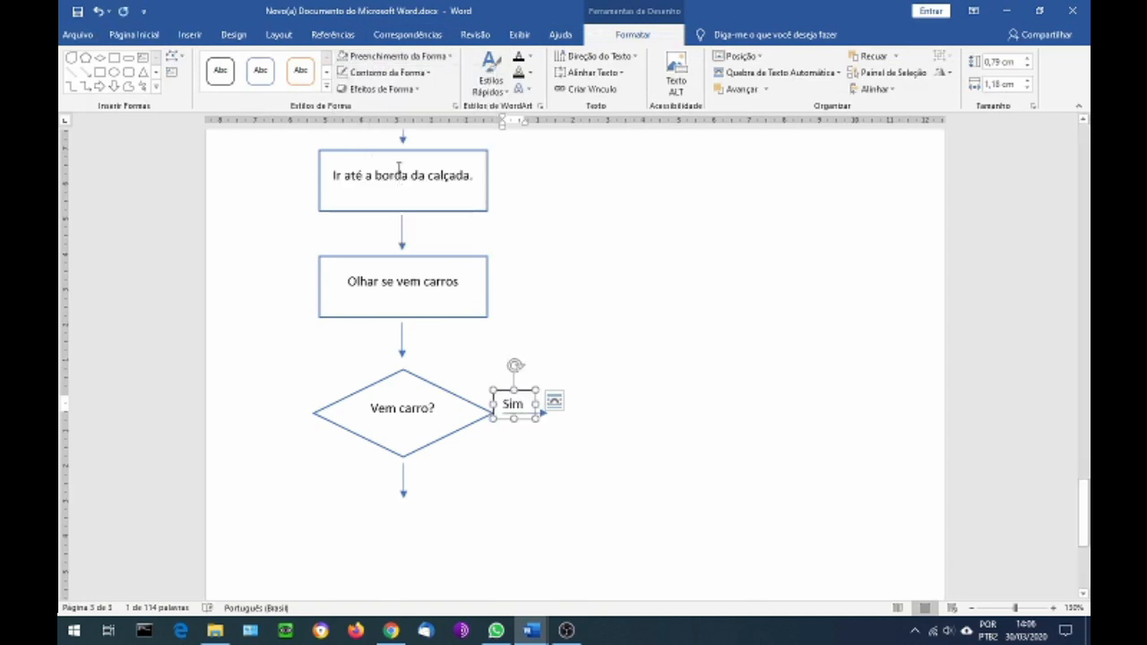
pyautogui.click(421, 73)
pyautogui.click(405, 198)
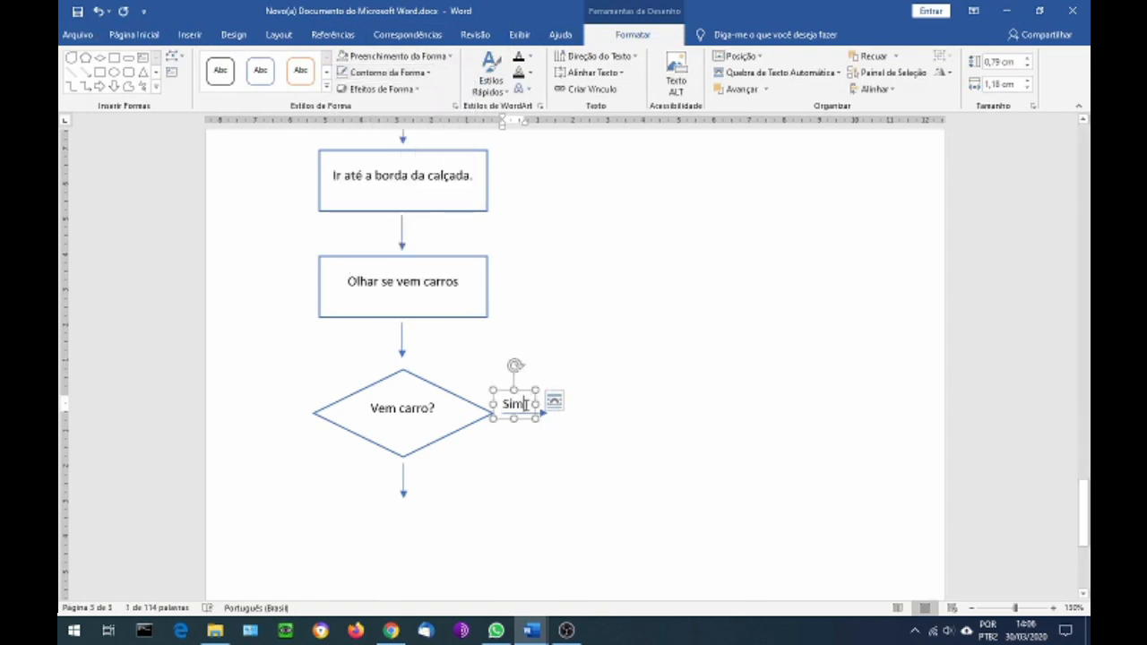
# Place a copy of the "Sim" label beside the downward arrow below the "Vem carro?" diamond
pyautogui.click(190, 34)
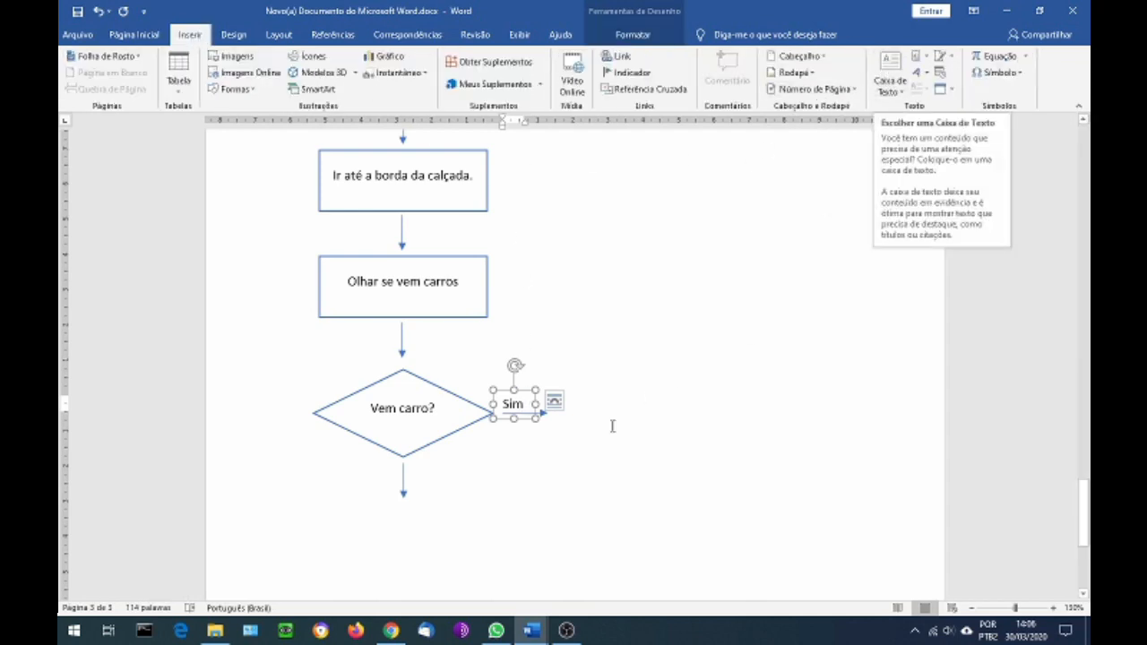
pyautogui.scroll(4, 515, 579)
pyautogui.click(606, 365)
pyautogui.scroll(-2, 599, 308)
pyautogui.scroll(-3, 599, 308)
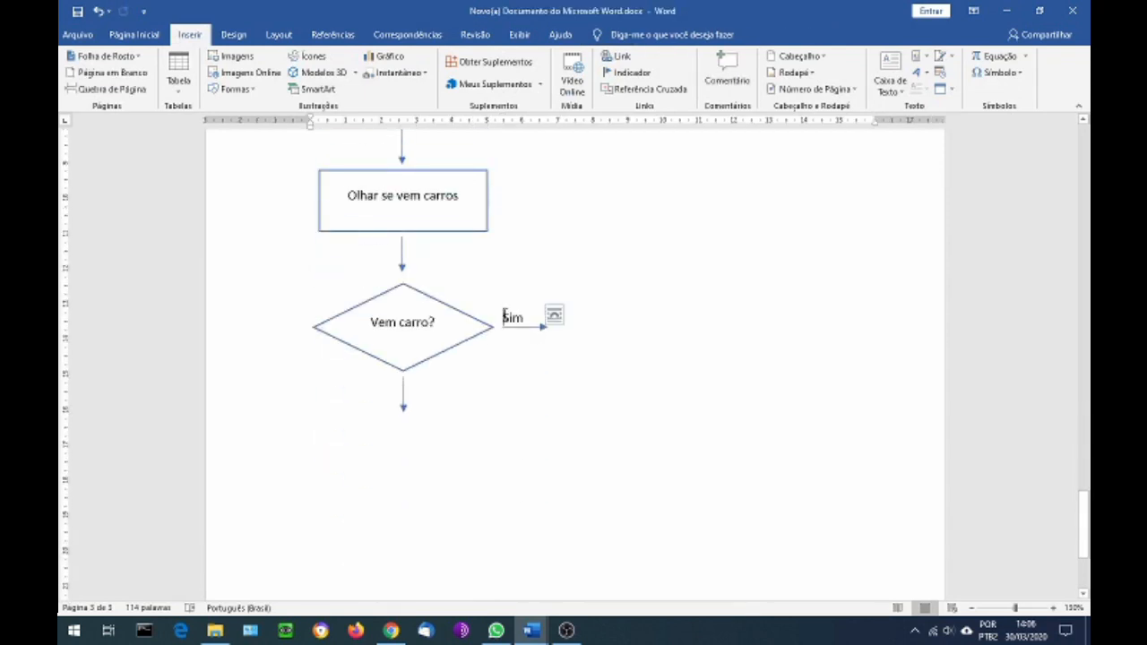
pyautogui.click(504, 315)
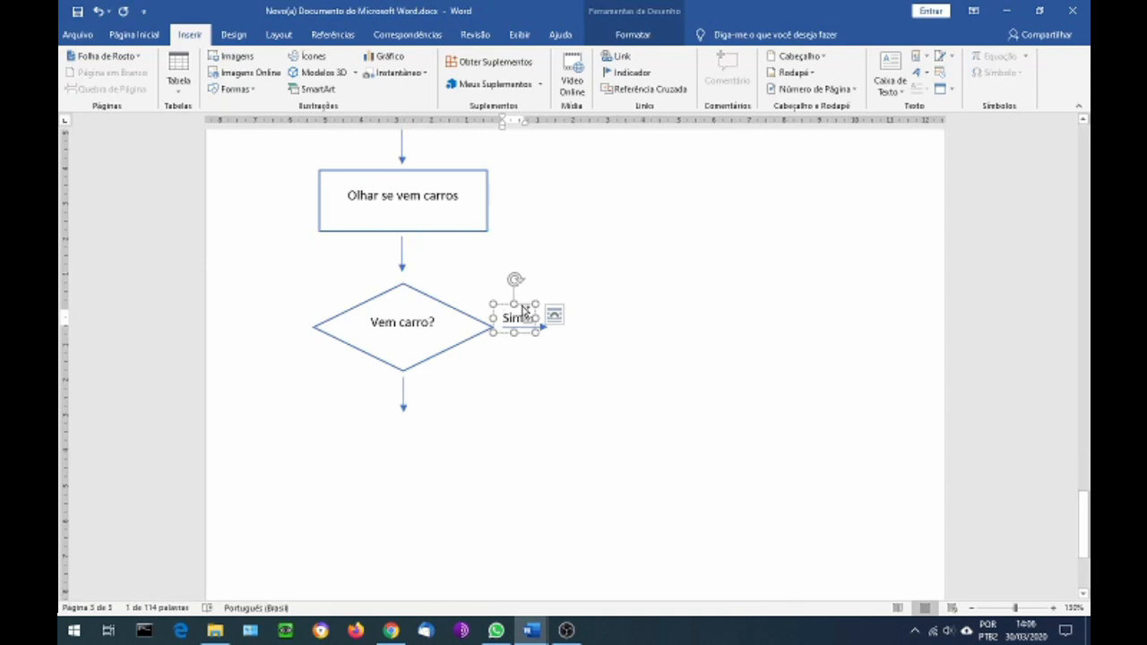
pyautogui.moveTo(524, 309); pyautogui.dragTo(432, 380)
# Replace the text of the label beside the downward arrow with "Não"
pyautogui.click(436, 387)
pyautogui.press('BackSpace')
pyautogui.press('BackSpace')
pyautogui.press('BackSpace')
pyautogui.write('Na')
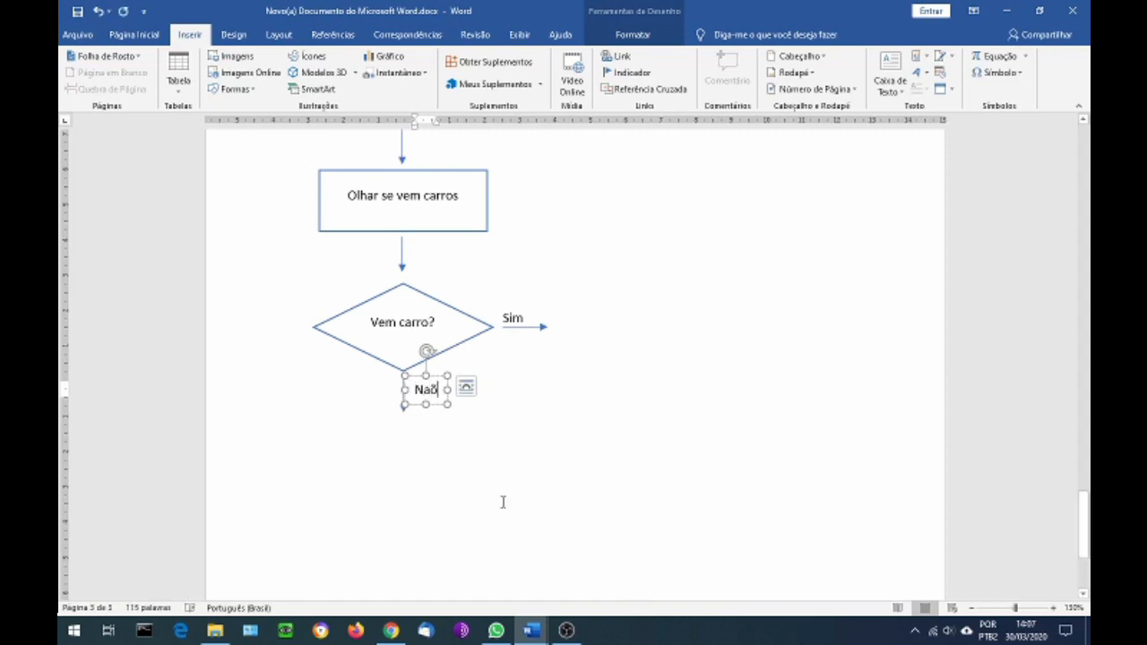
pyautogui.press('BackSpace')
pyautogui.press('BackSpace')
pyautogui.write('ão')
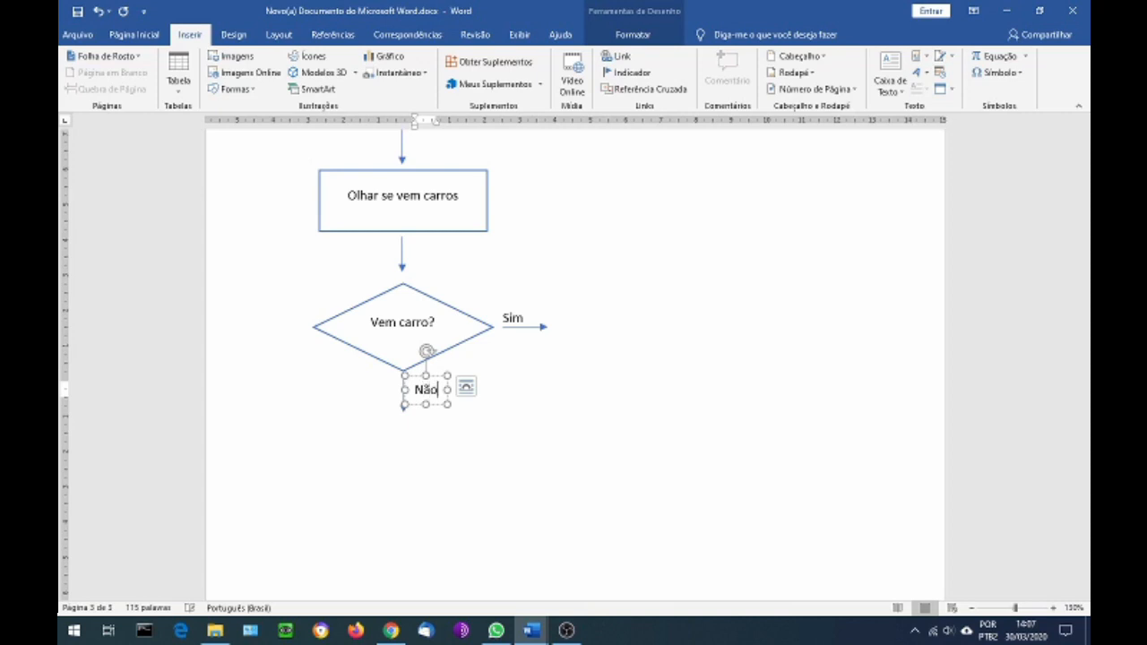
pyautogui.click(424, 427)
pyautogui.scroll(-3, 484, 448)
pyautogui.scroll(-2, 484, 441)
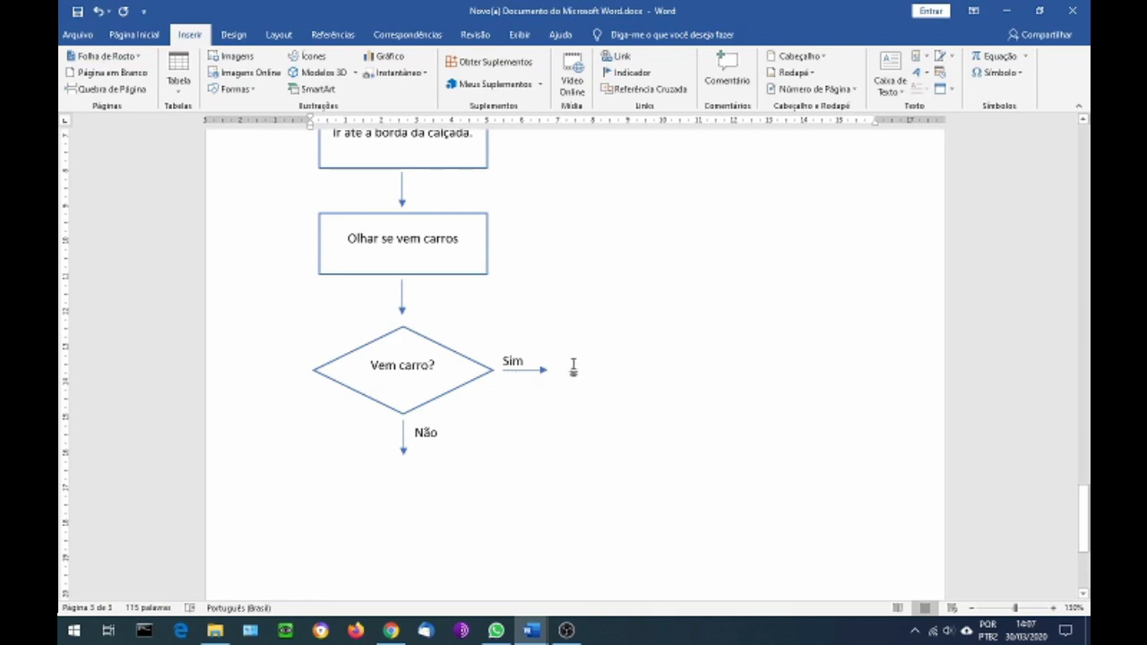
# Place a copy of the "Olhar se vem carros" rectangle at the tip of the "Sim" arrow and change its text to "Aguardar passar"
pyautogui.click(464, 275)
pyautogui.moveTo(464, 275); pyautogui.dragTo(690, 402)
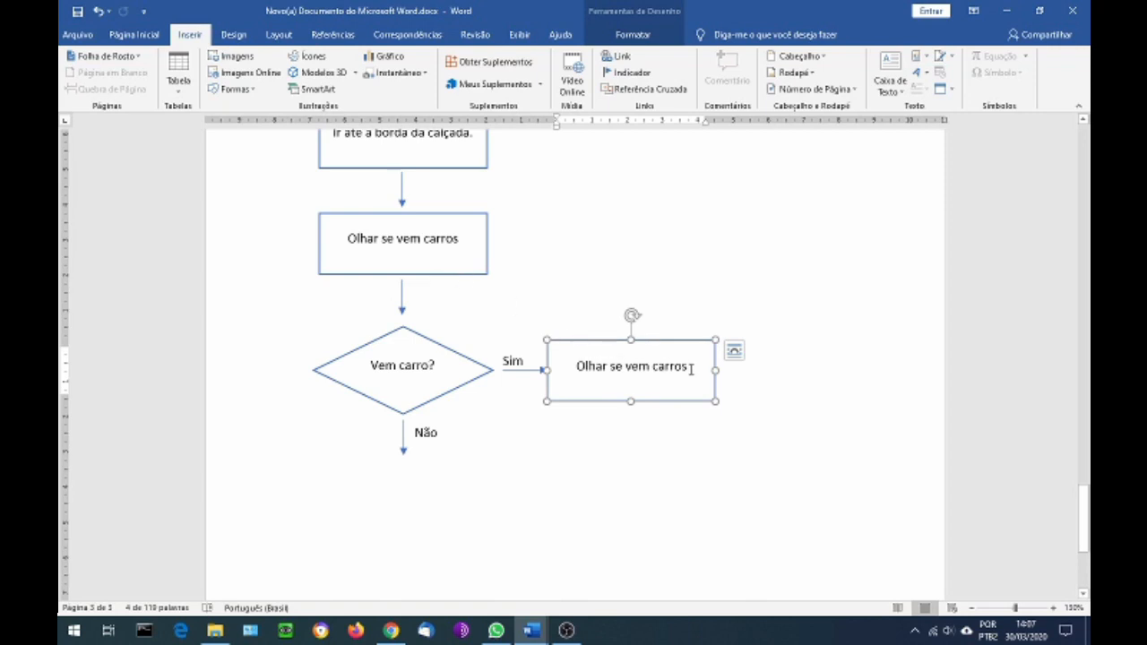
pyautogui.moveTo(690, 369); pyautogui.dragTo(576, 367)
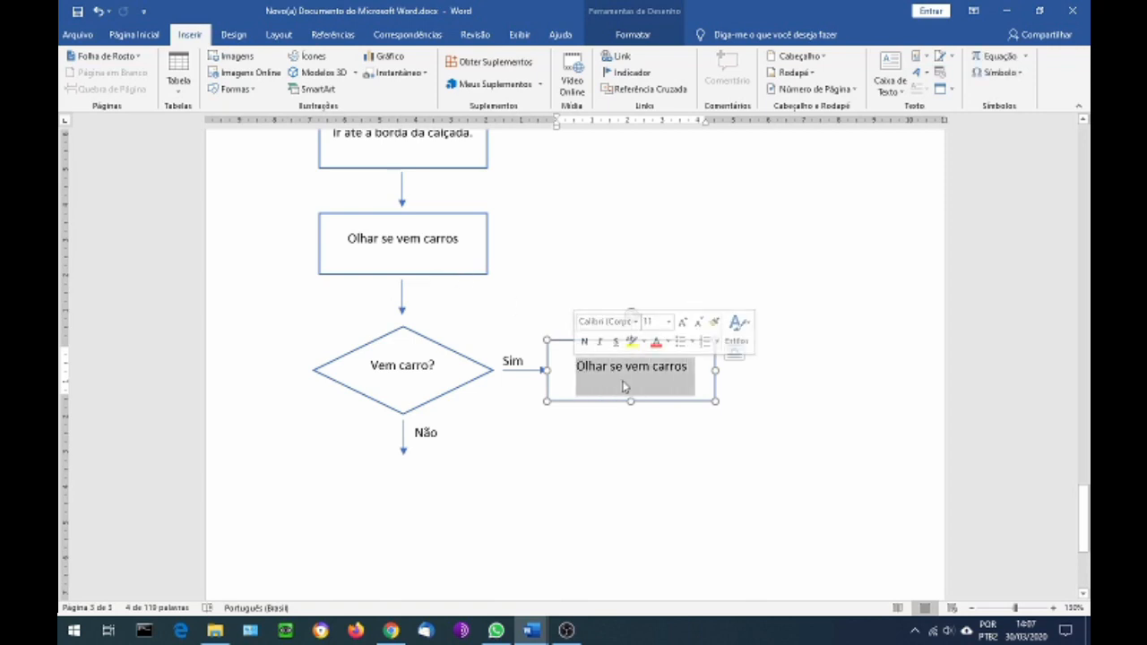
pyautogui.press('Delete')
pyautogui.write('Aguardar')
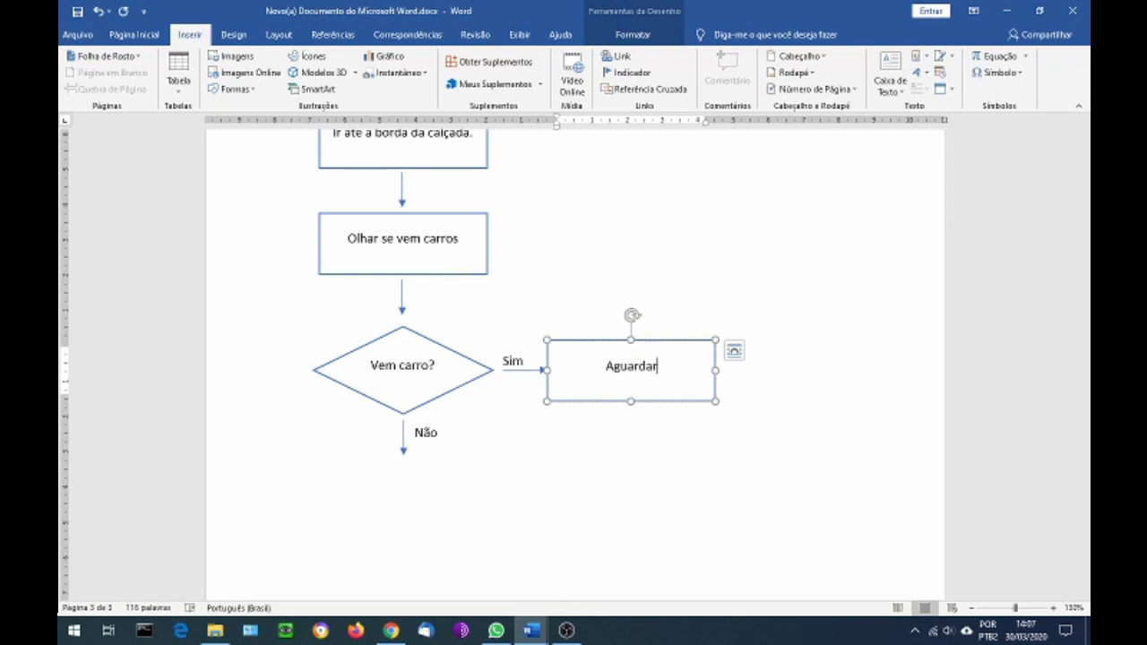
pyautogui.write(' passar')
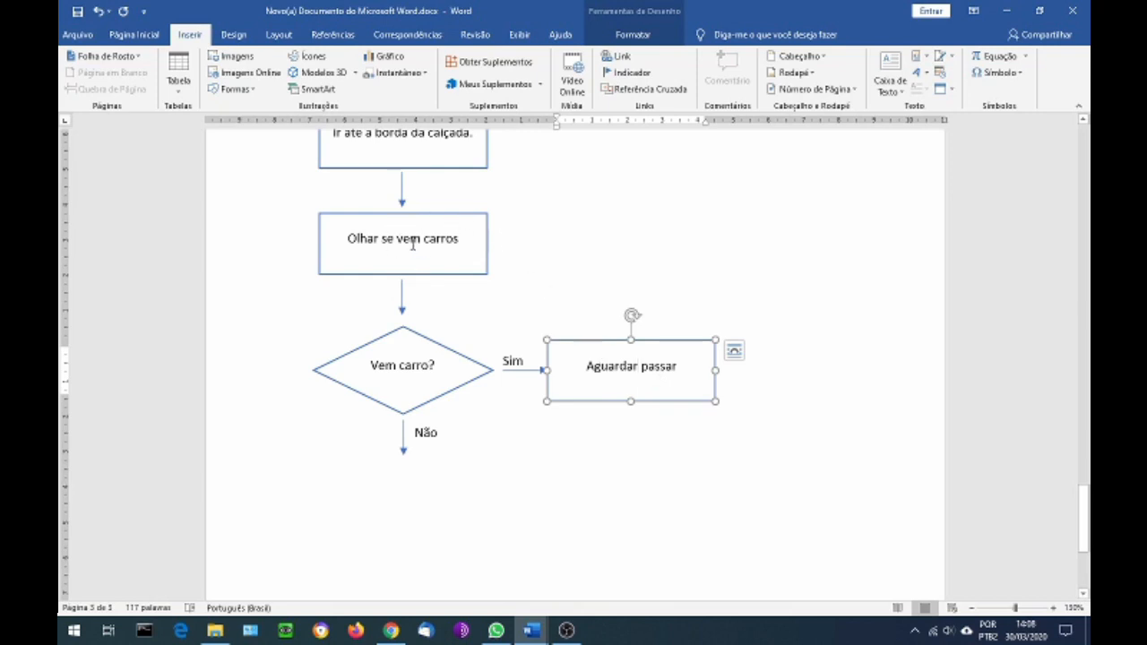
pyautogui.click(591, 341)
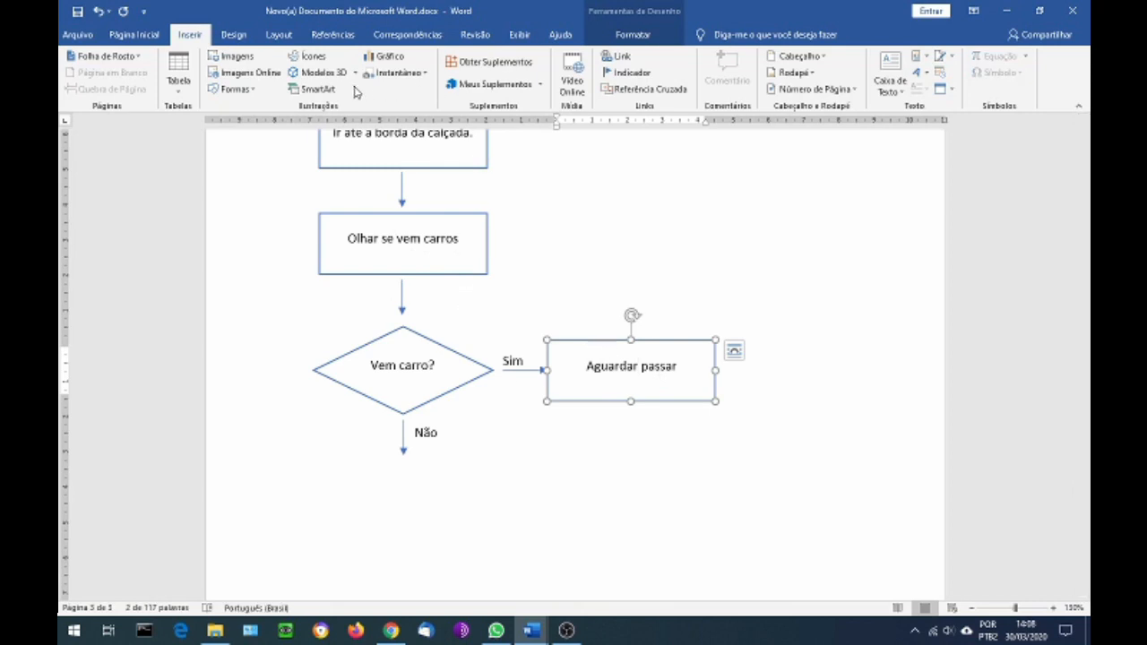
# Draw an upward straight arrow about 3 cm long above the "Aguardar passar" rectangle and convert it to an elbow connector (Conector Angulado)
pyautogui.click(233, 89)
pyautogui.click(314, 123)
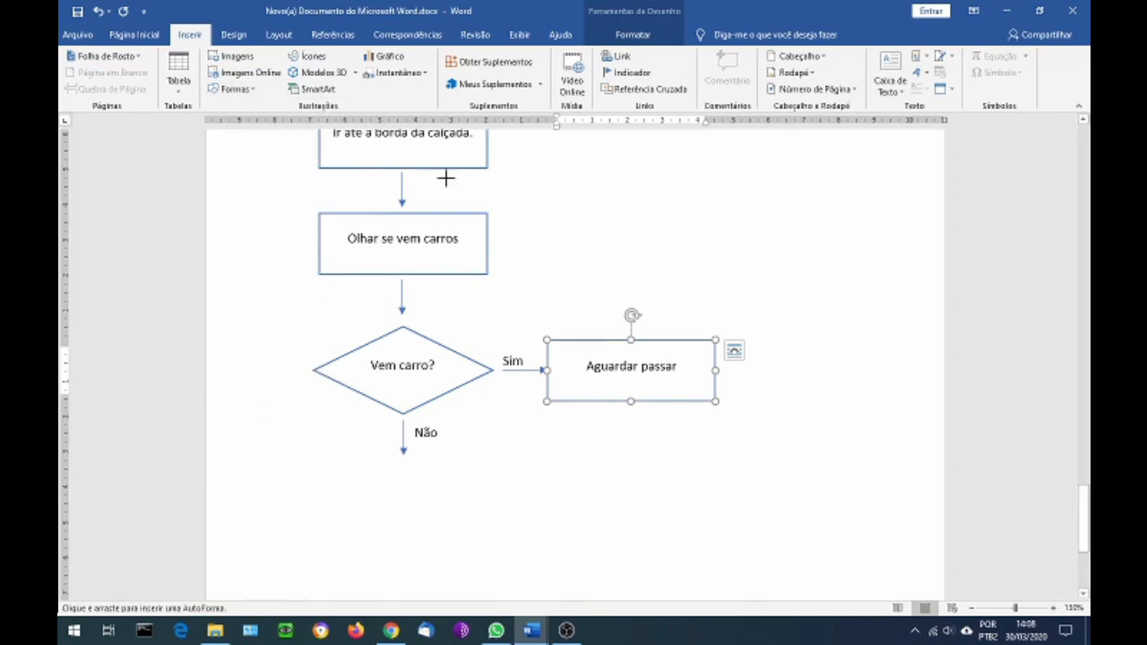
pyautogui.moveTo(634, 318); pyautogui.dragTo(636, 223)
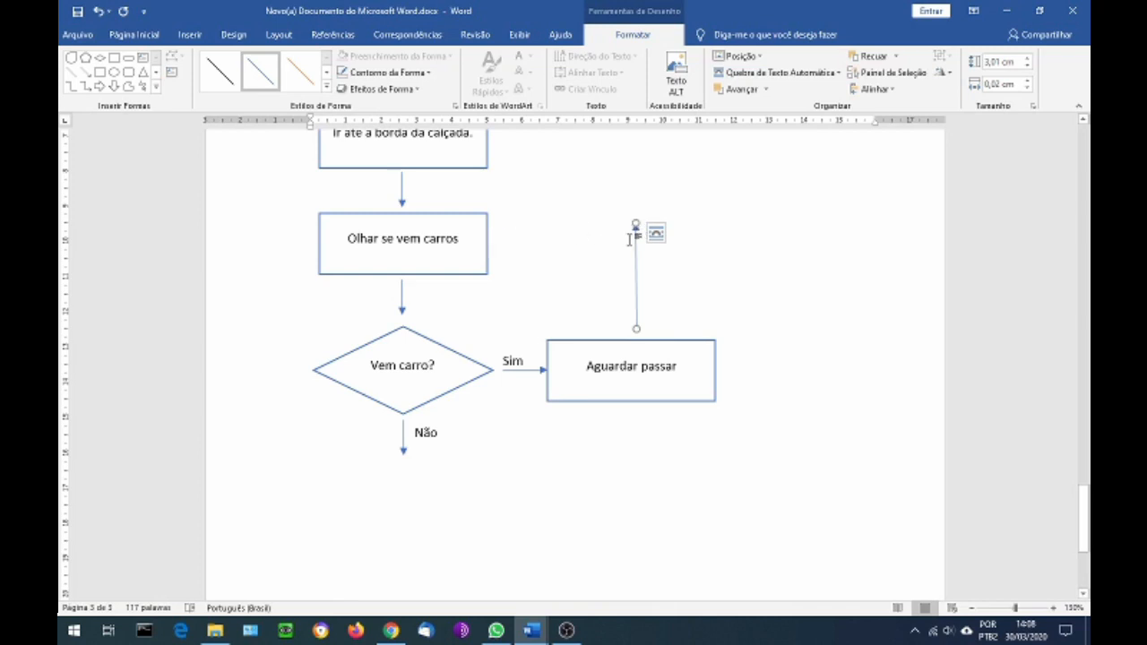
pyautogui.moveTo(636, 229); pyautogui.dragTo(636, 226)
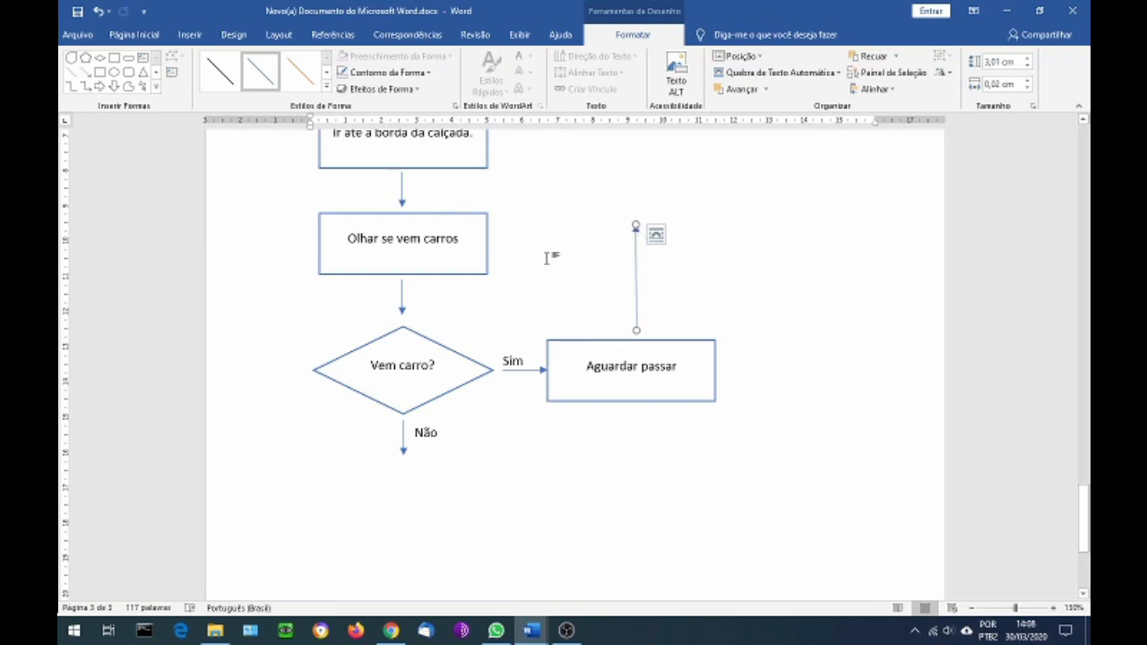
pyautogui.rightClick(635, 275)
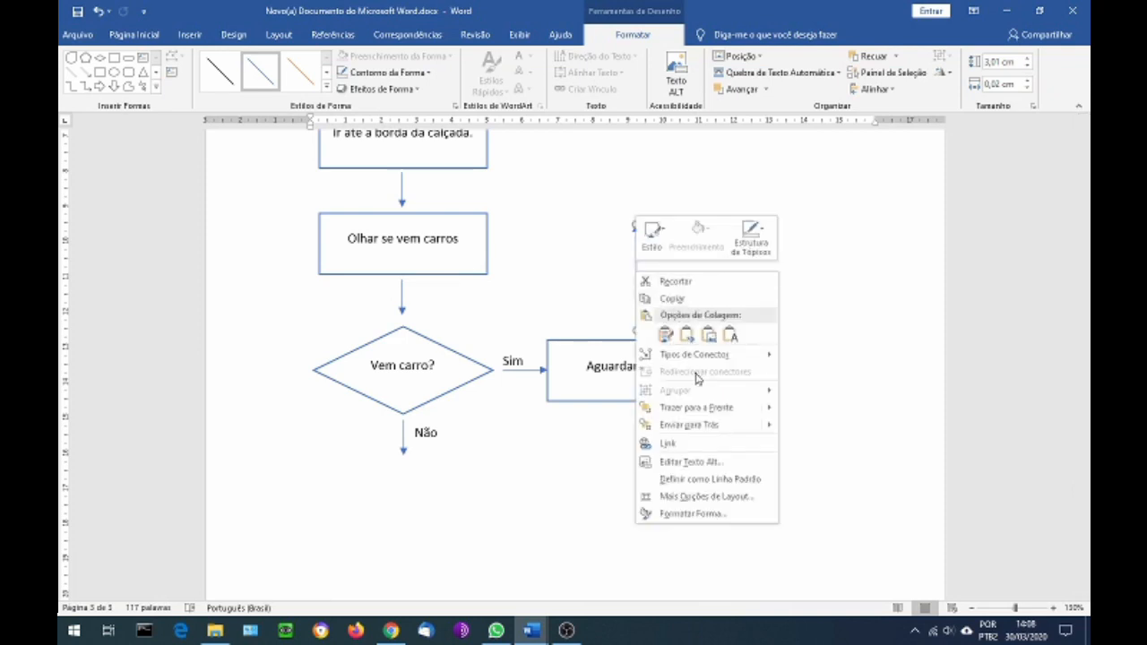
pyautogui.moveTo(674, 360)
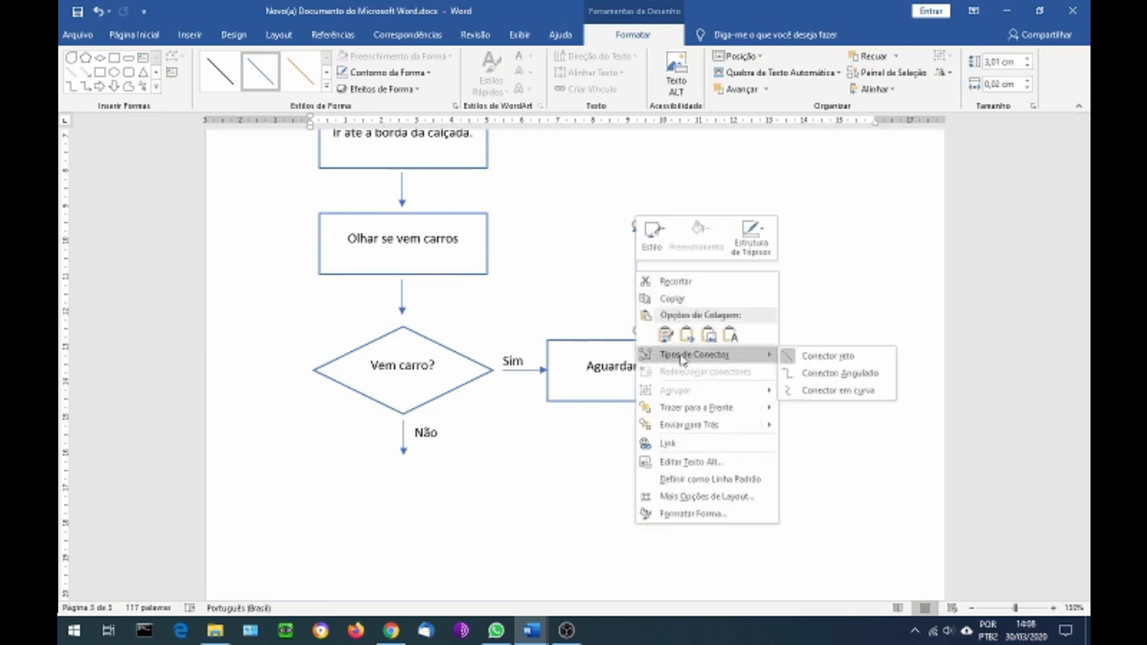
pyautogui.click(817, 376)
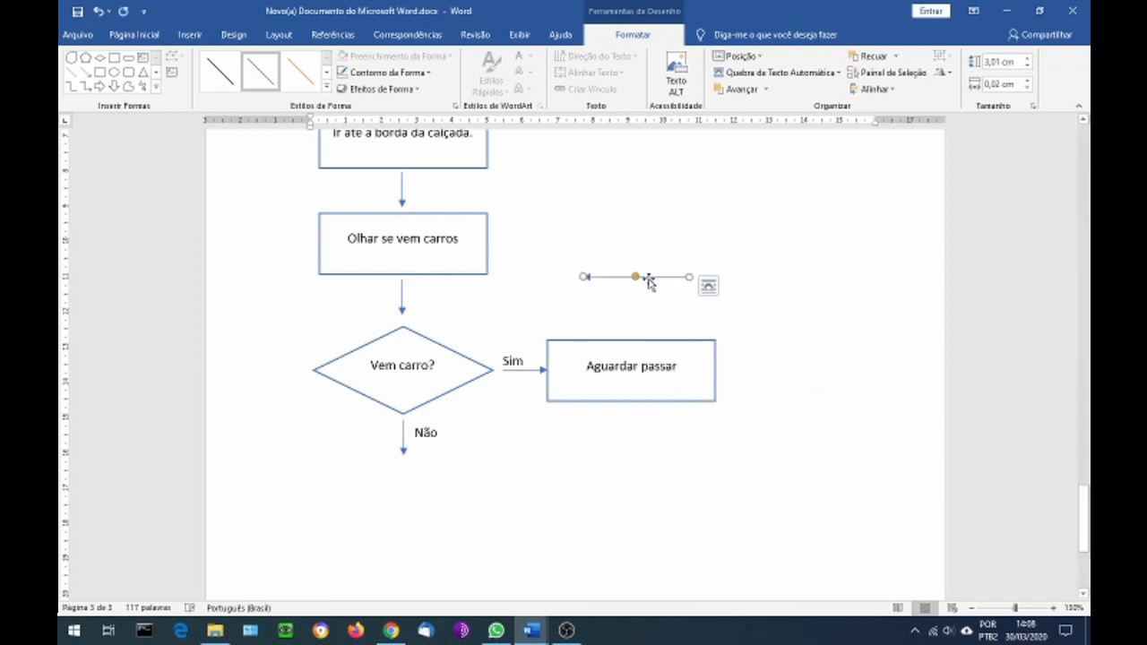
# Route the elbow connector from the top of "Aguardar passar" straight up and then horizontally to the right side of "Olhar se vem carros"
pyautogui.moveTo(690, 277); pyautogui.dragTo(633, 333)
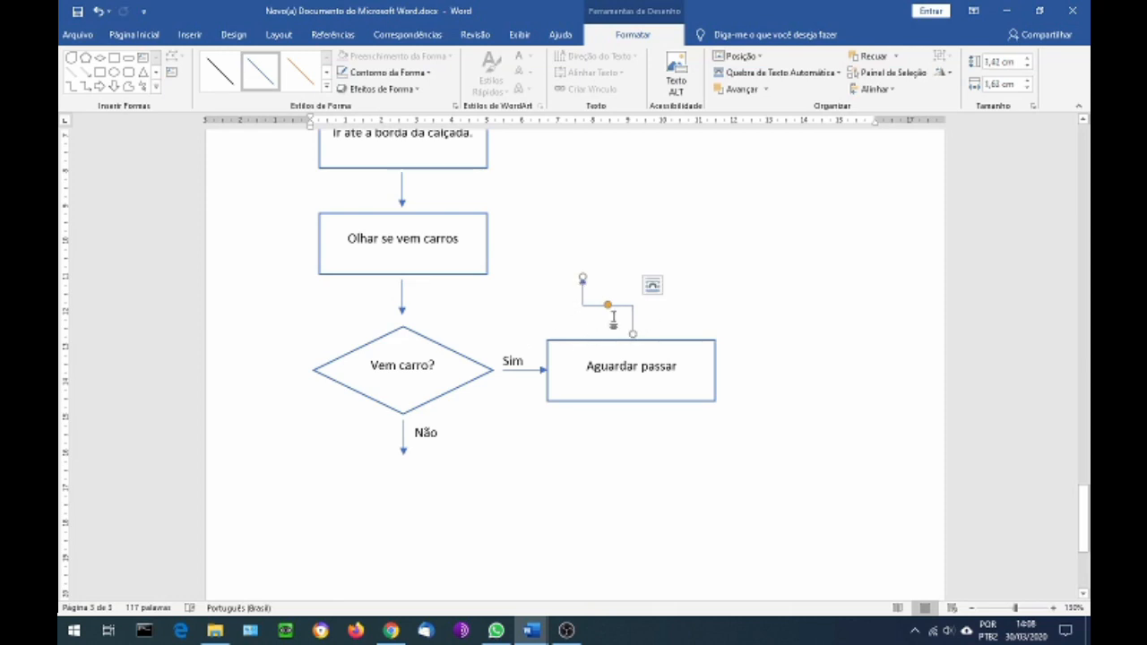
pyautogui.moveTo(580, 276); pyautogui.dragTo(502, 242)
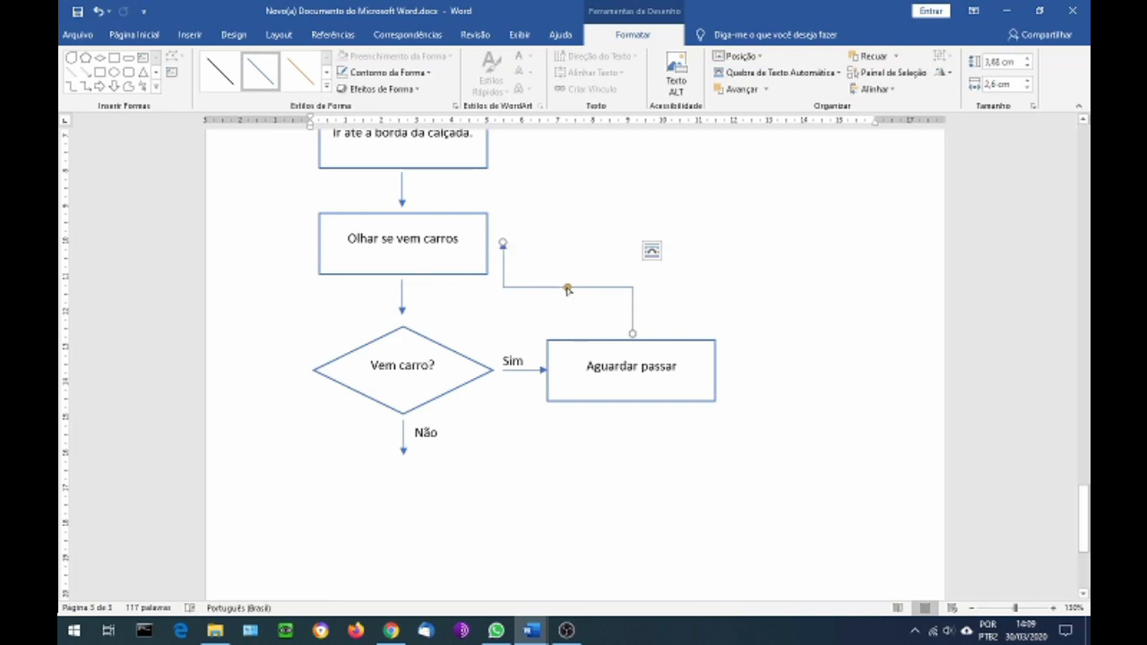
pyautogui.moveTo(567, 288); pyautogui.dragTo(571, 244)
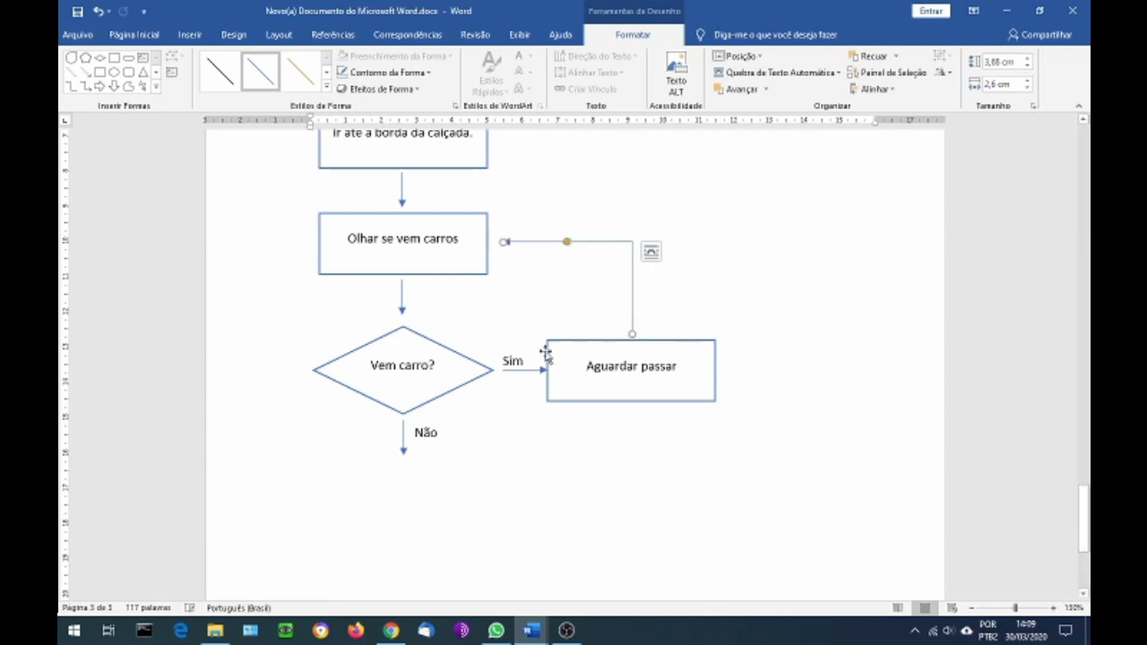
pyautogui.moveTo(502, 241); pyautogui.dragTo(497, 242)
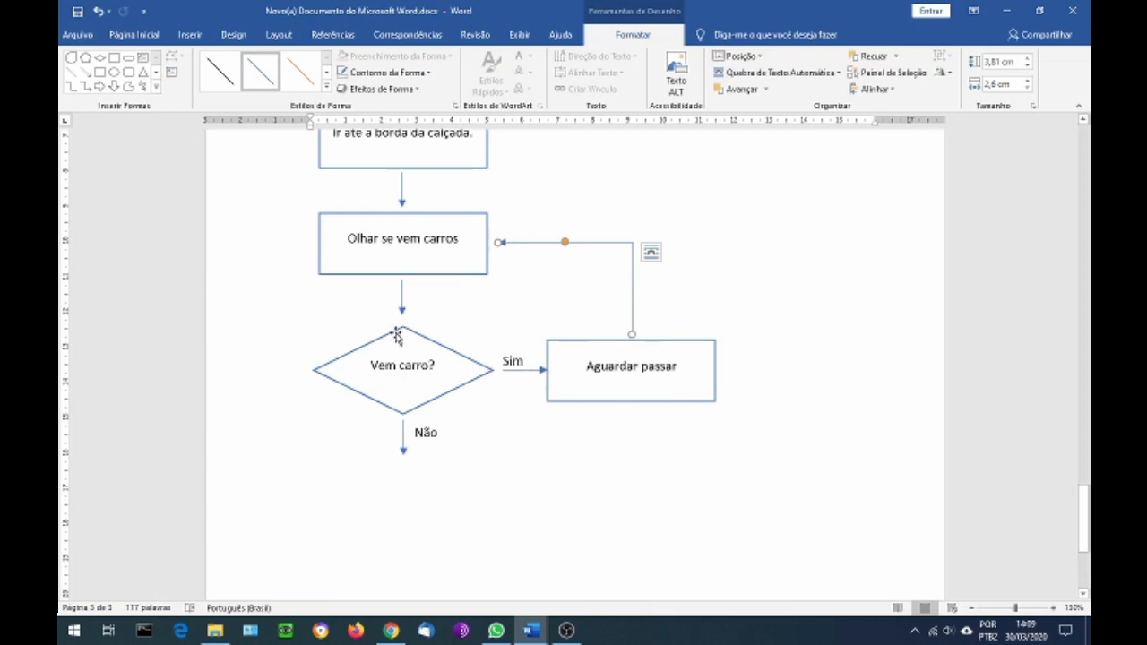
# Place a copy of the "Aguardar passar" rectangle at the tip of the "Não" arrow and change its text to "Atravessar"
pyautogui.scroll(-2, 397, 334)
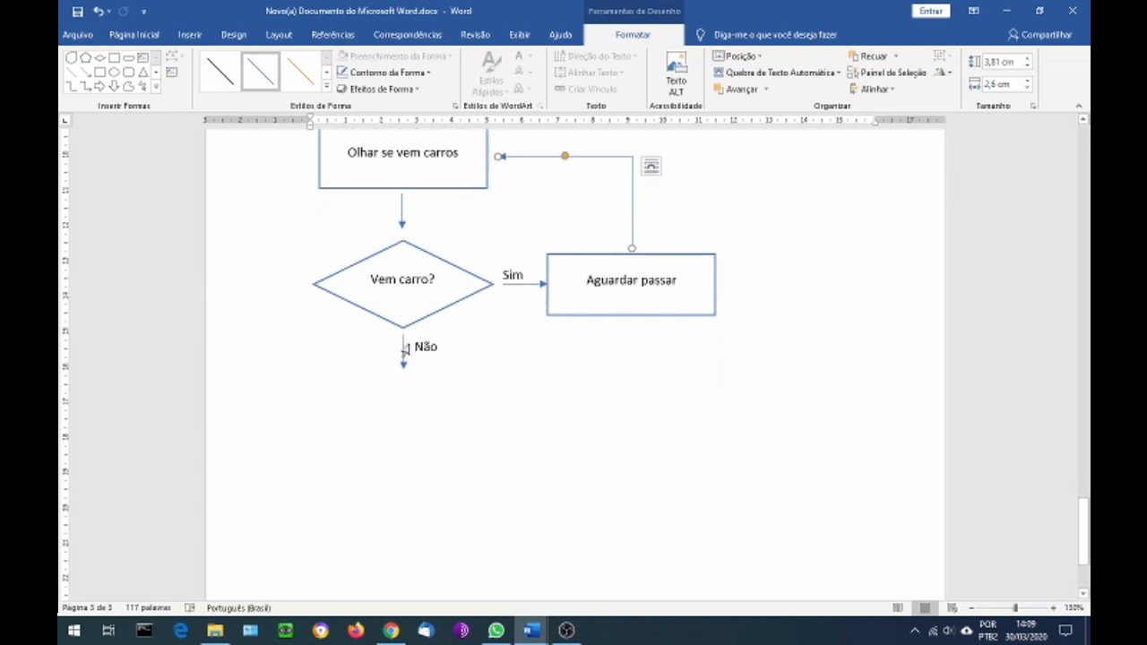
pyautogui.scroll(-1, 404, 359)
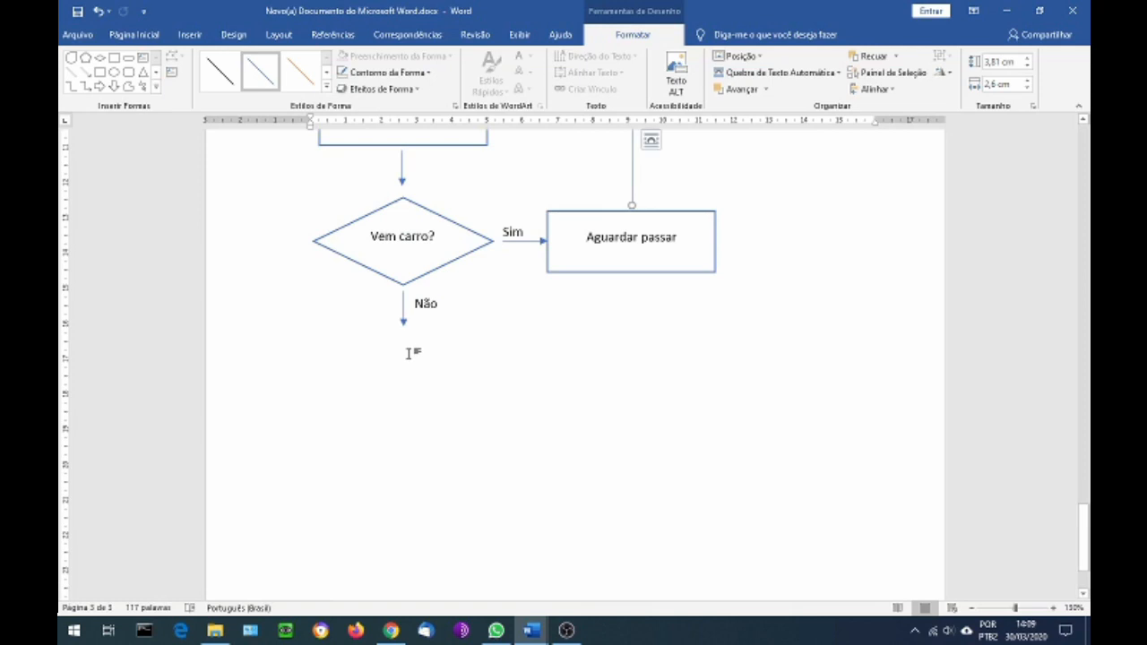
pyautogui.scroll(-1, 409, 353)
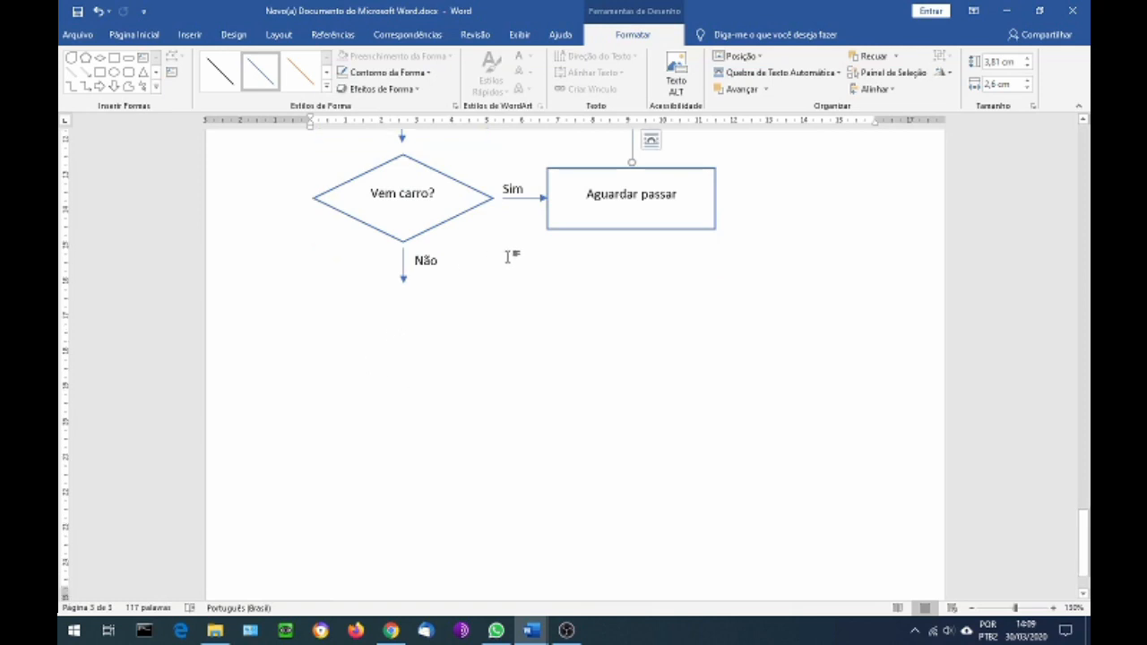
pyautogui.click(556, 230)
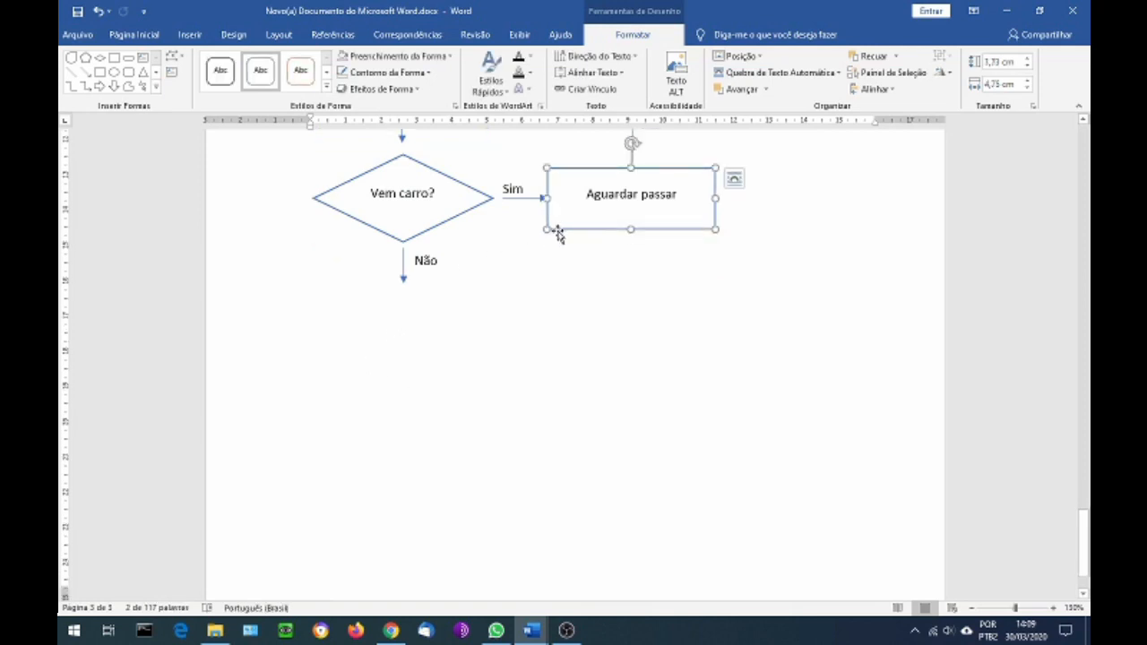
pyautogui.moveTo(558, 241); pyautogui.dragTo(354, 348)
pyautogui.moveTo(458, 311); pyautogui.dragTo(349, 319)
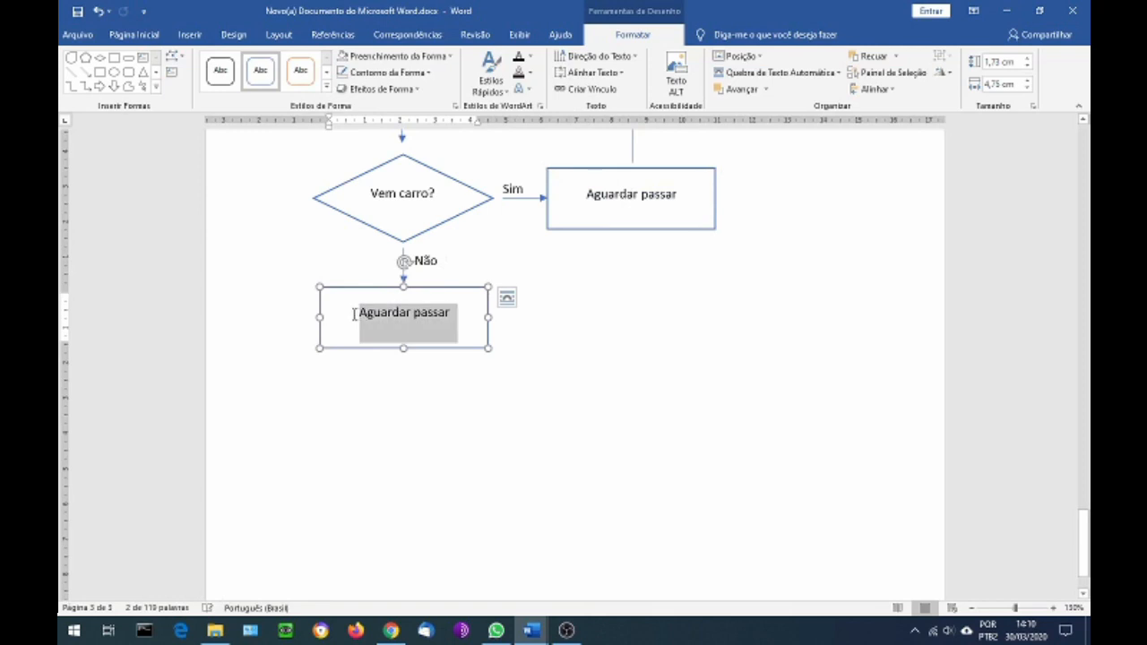
pyautogui.write('Atra')
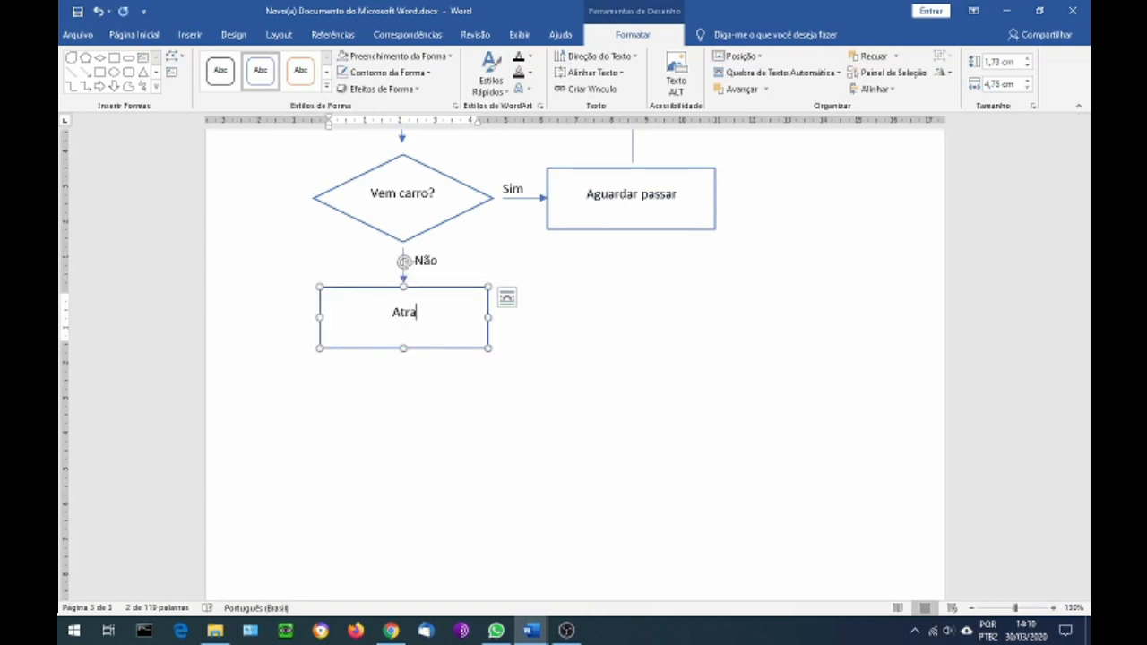
pyautogui.write('vessar')
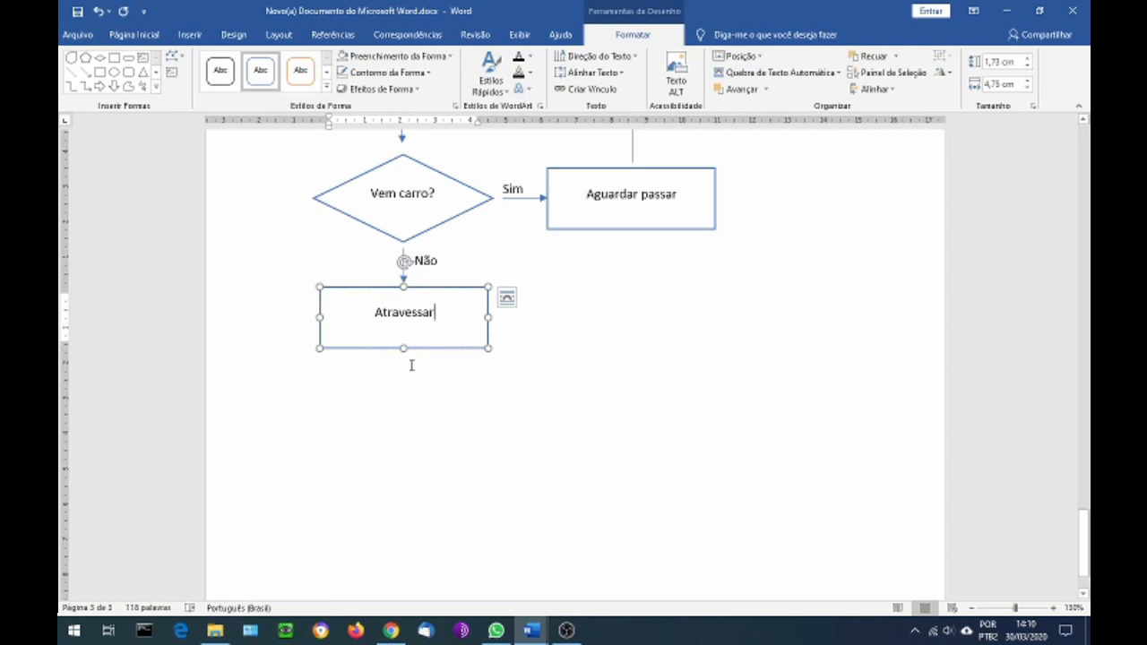
# Add a copied 1 cm downward arrow below "Atravessar" and a copied rectangle at its tip with the text "Seguir o caminho"
pyautogui.click(403, 259)
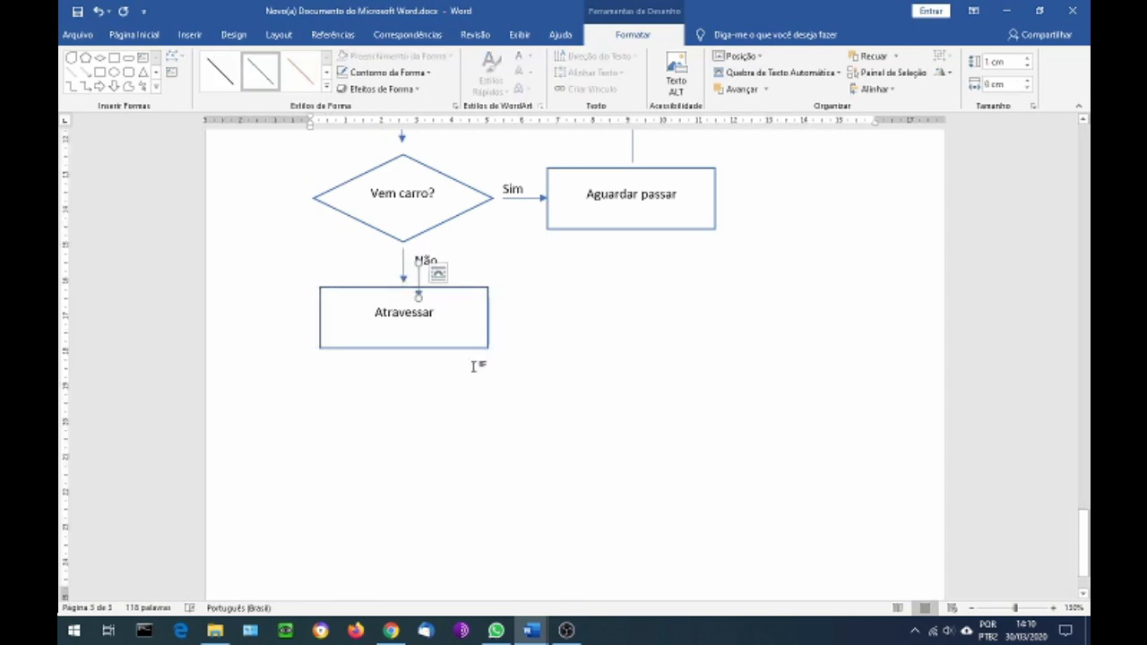
pyautogui.moveTo(413, 283); pyautogui.dragTo(402, 365)
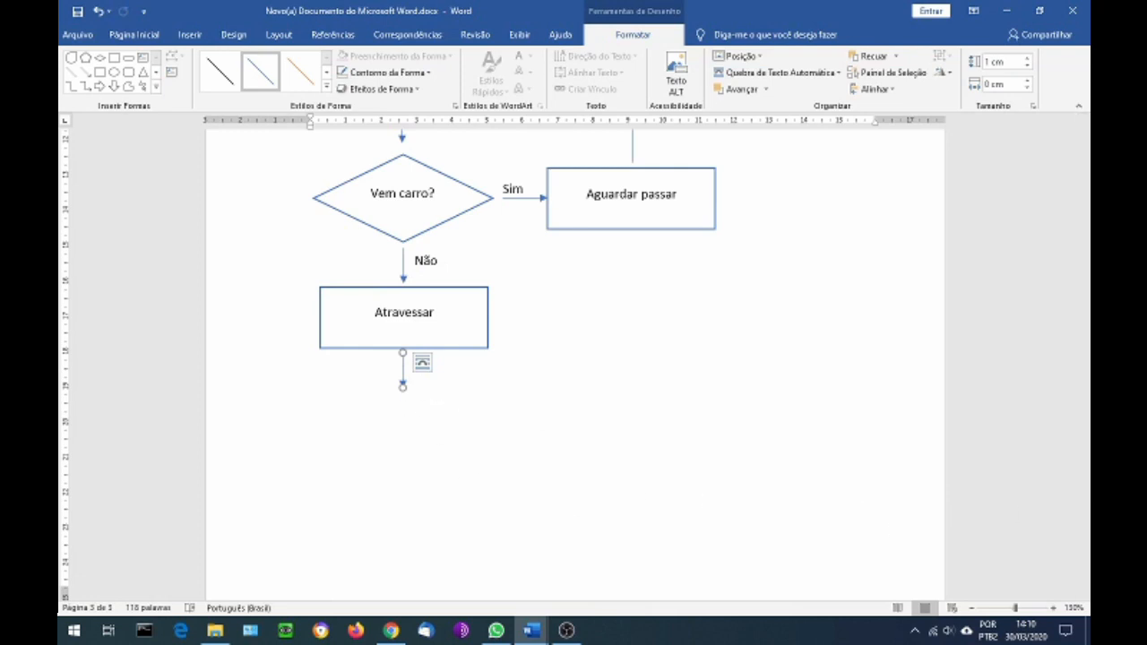
pyautogui.click(574, 231)
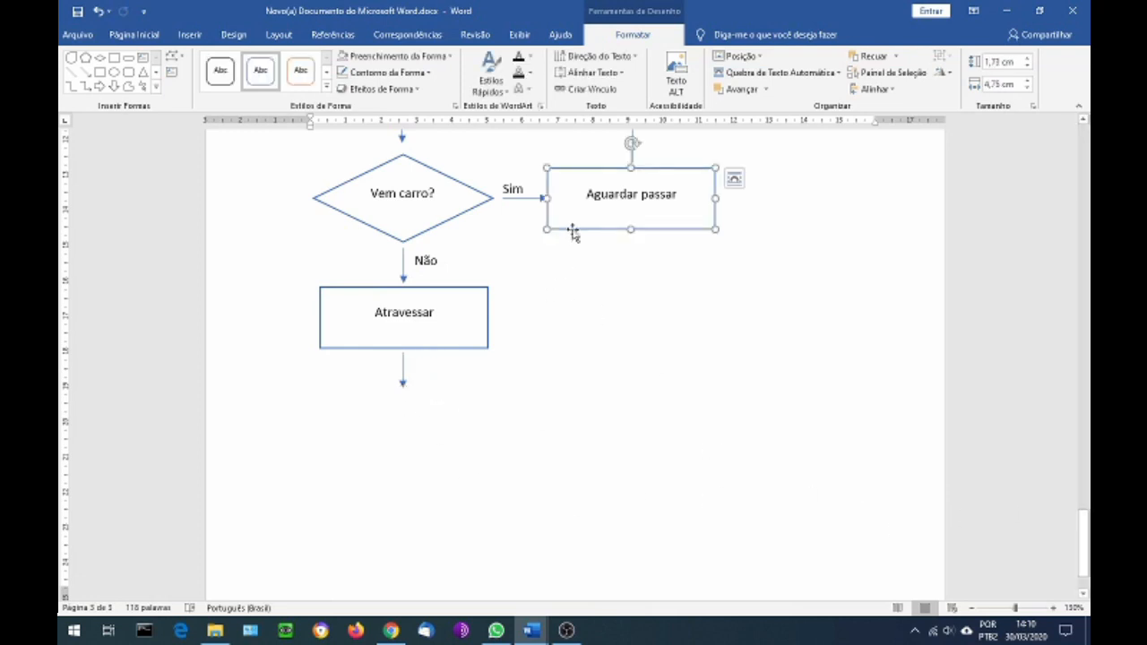
pyautogui.moveTo(576, 238); pyautogui.dragTo(344, 461)
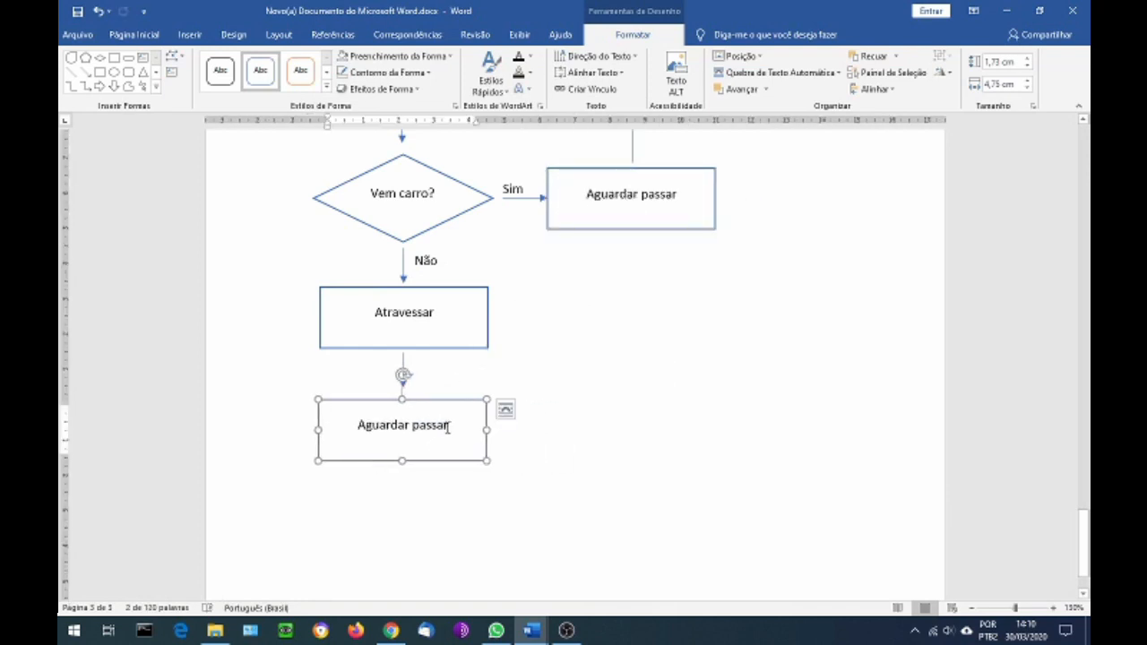
pyautogui.moveTo(448, 426); pyautogui.dragTo(348, 430)
pyautogui.write('Seguir')
pyautogui.write(' a')
pyautogui.press('BackSpace')
pyautogui.write('o ca')
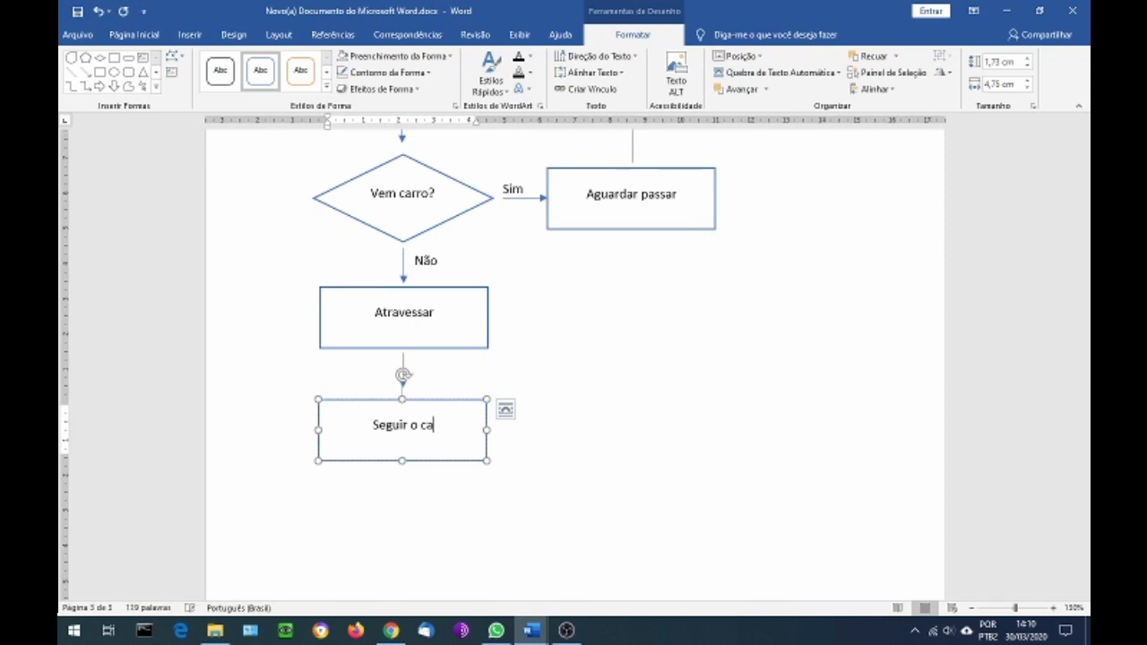
pyautogui.write('minho')
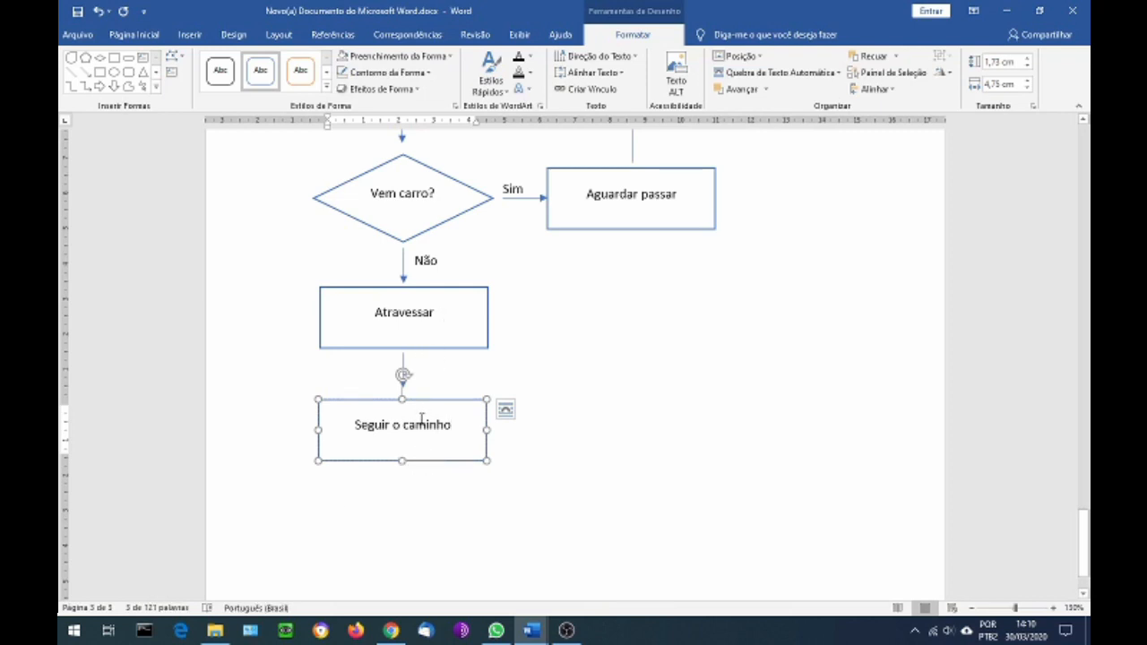
# Place a copy of the arrow between "Atravessar" and "Seguir o caminho" directly below the "Seguir o caminho" rectangle
pyautogui.scroll(-2, 421, 419)
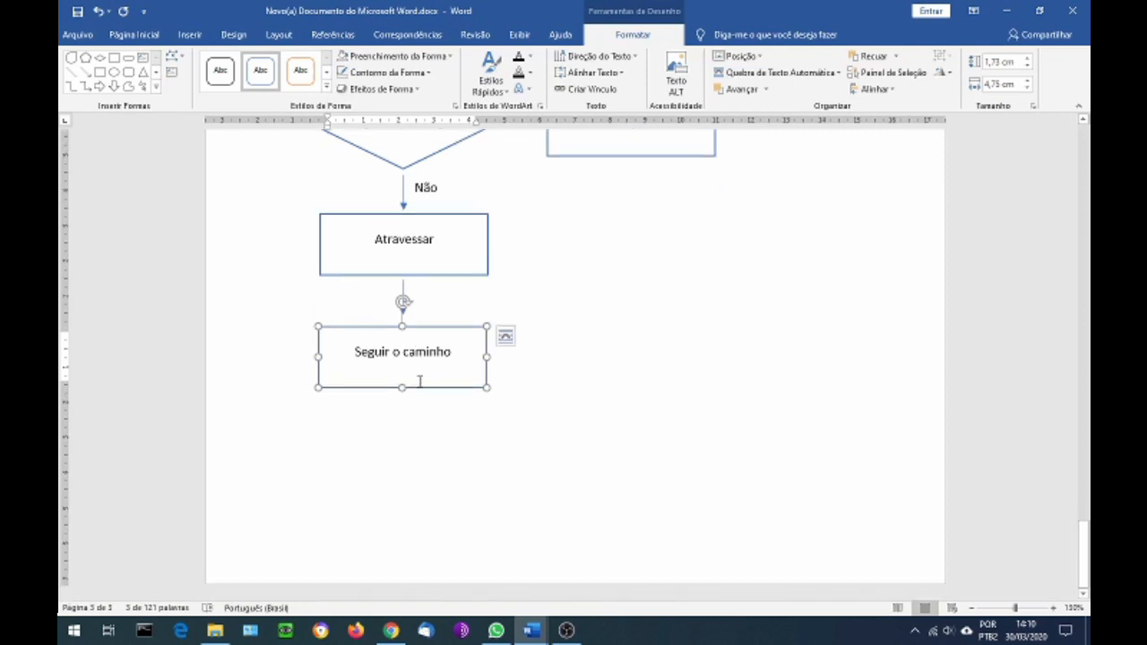
pyautogui.click(403, 292)
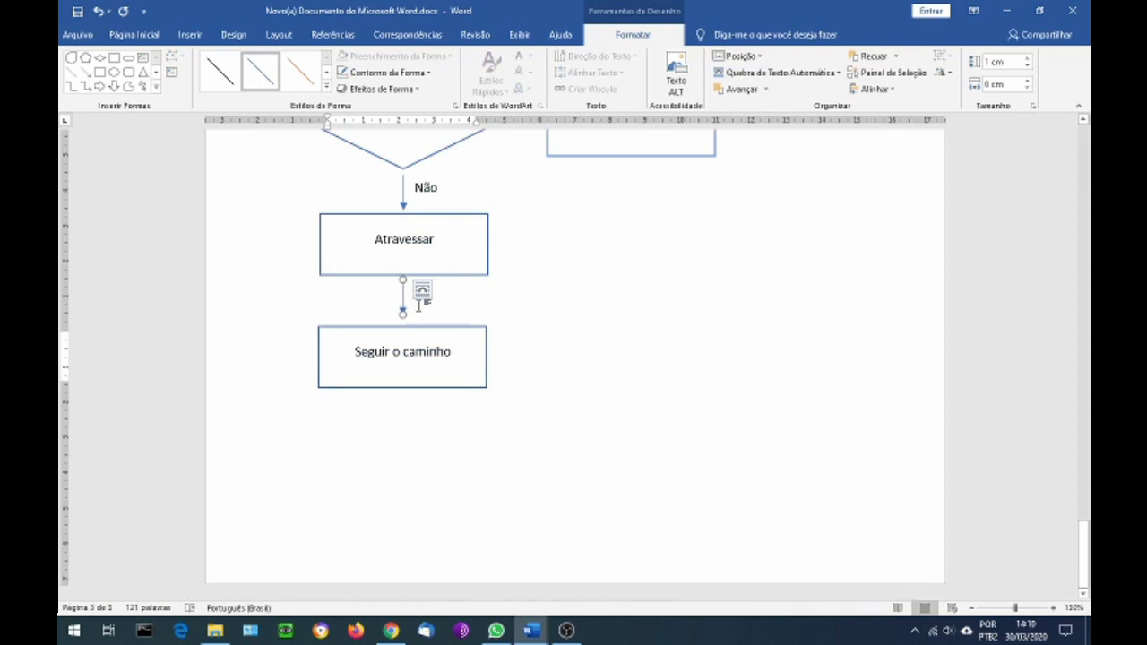
pyautogui.moveTo(402, 300); pyautogui.dragTo(402, 411)
# Place a copy of the rounded "Início" shape below the last arrow and change its text to "Fim"
pyautogui.scroll(5, 466, 405)
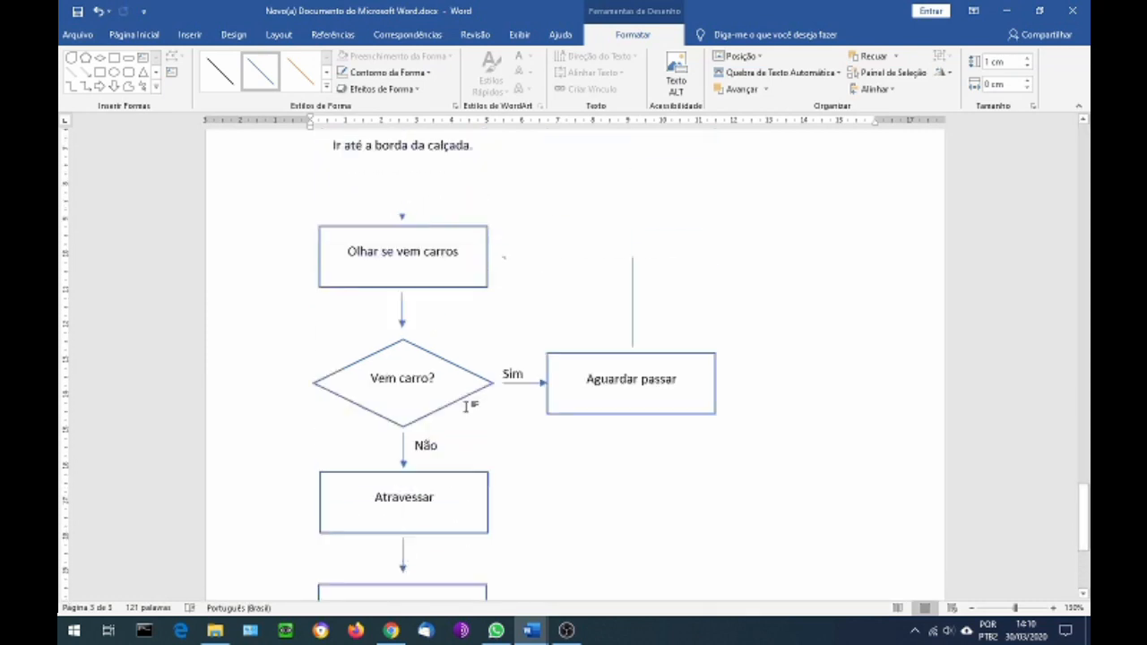
pyautogui.scroll(3, 466, 405)
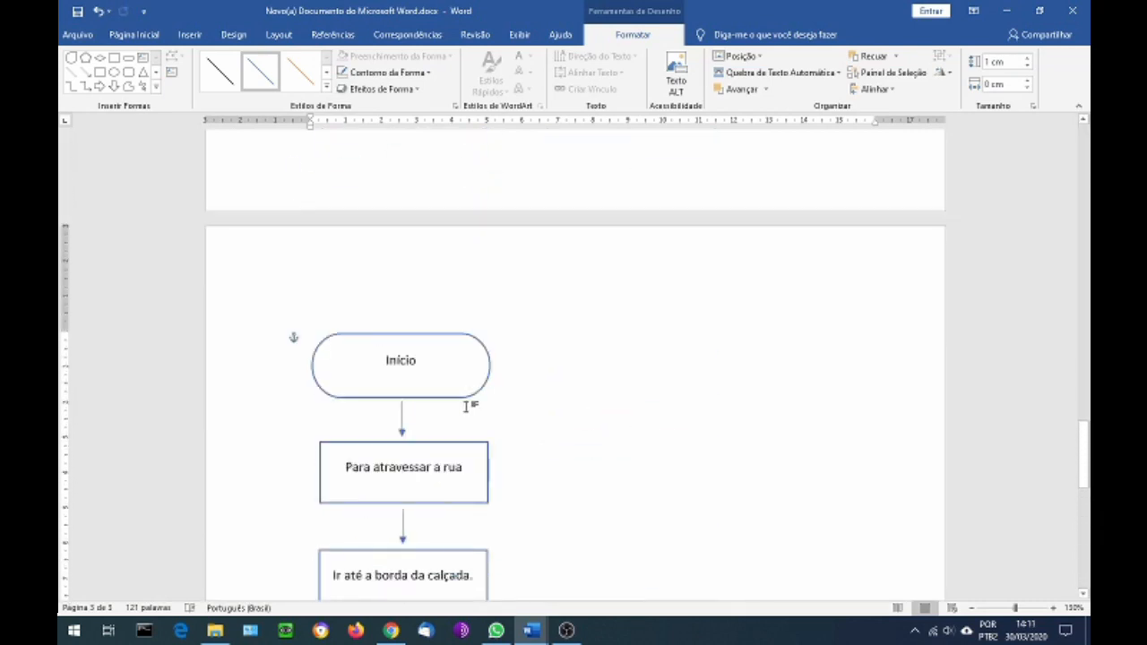
pyautogui.click(452, 339)
pyautogui.moveTo(453, 340); pyautogui.dragTo(444, 513)
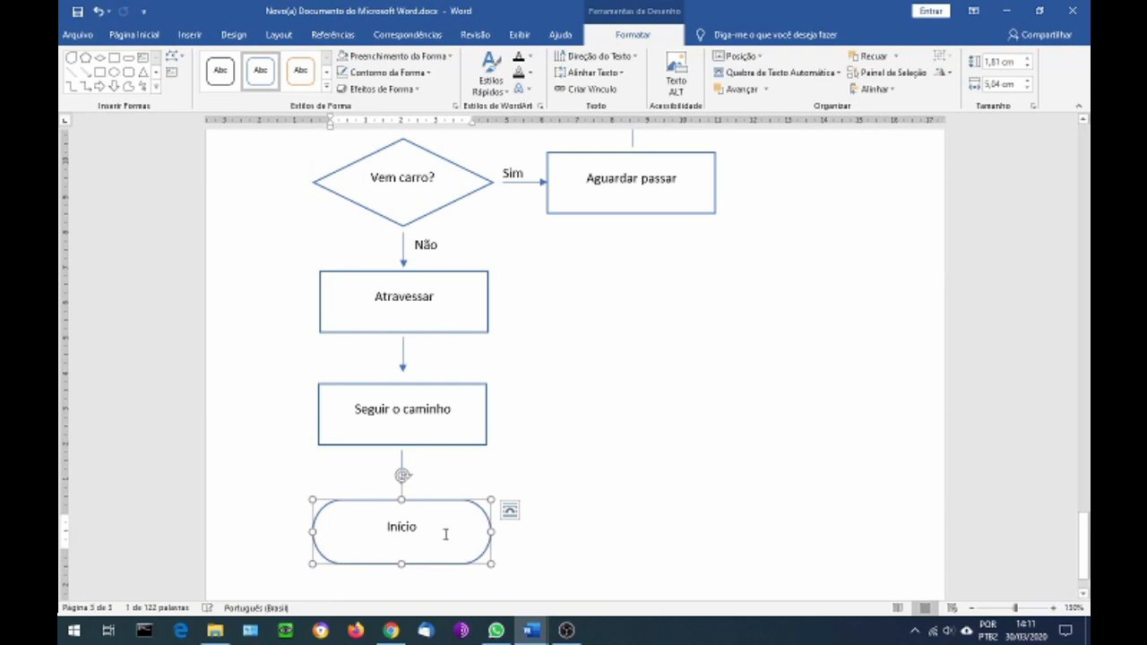
pyautogui.press('BackSpace')
pyautogui.press('BackSpace')
pyautogui.press('BackSpace')
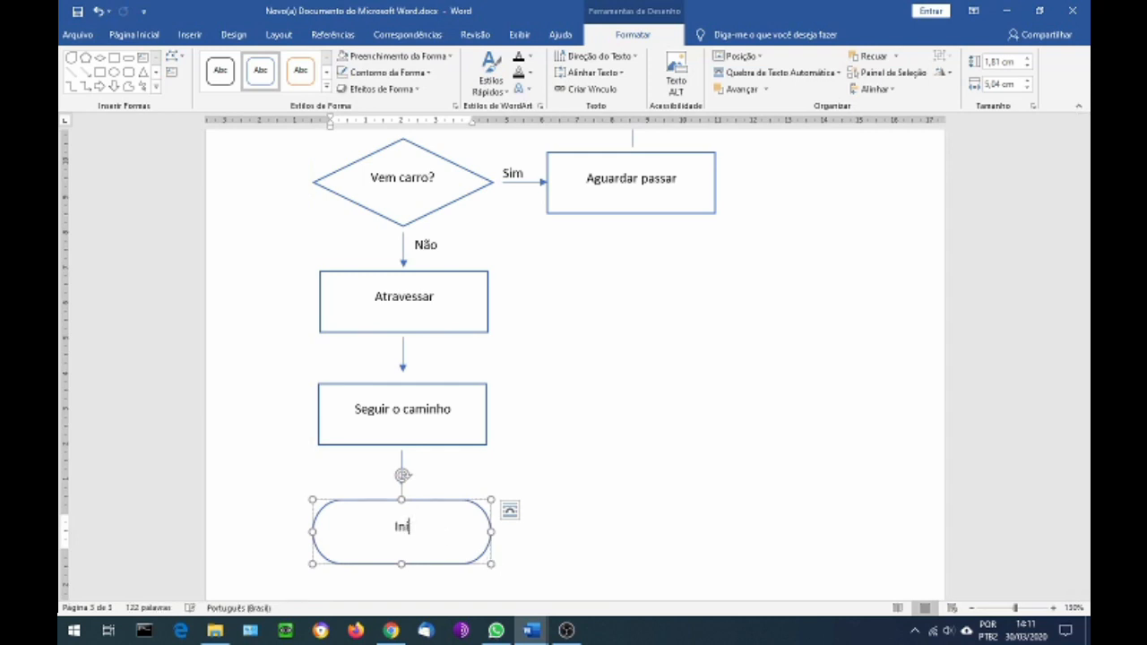
pyautogui.write('Fim')
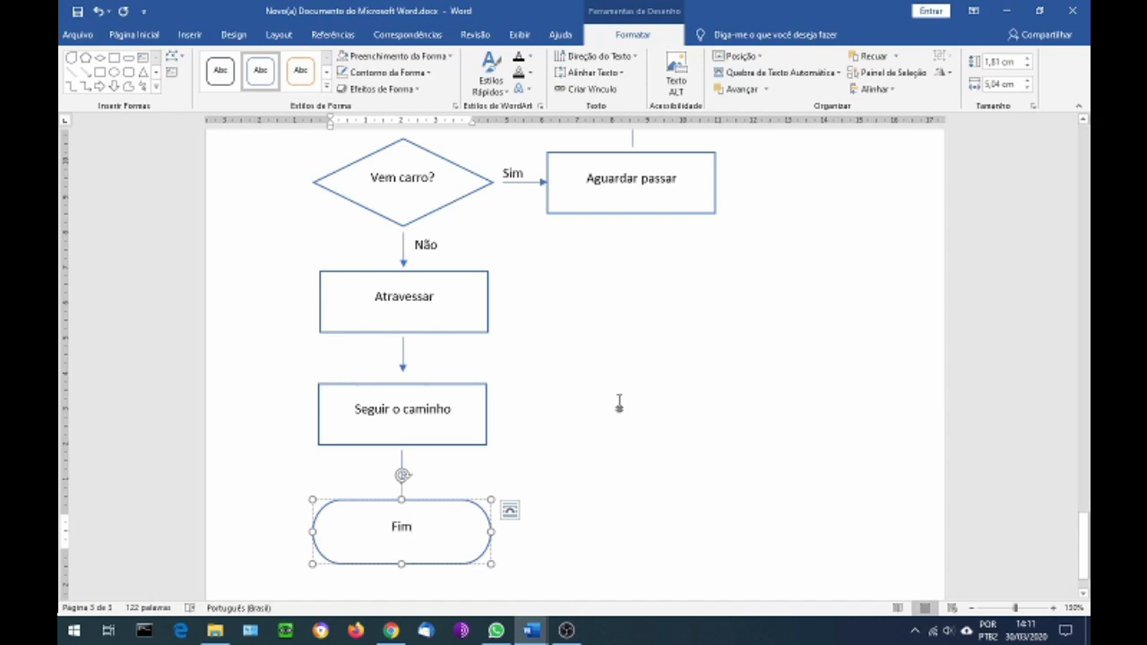
pyautogui.click(620, 400)
# Review the whole flowchart from "Início" to "Fim", following the "Sim" and "Não" branches and the loop back to "Olhar se vem carros"
pyautogui.scroll(8, 627, 422)
pyautogui.scroll(-1, 637, 455)
pyautogui.scroll(4, 638, 456)
pyautogui.scroll(-1, 637, 456)
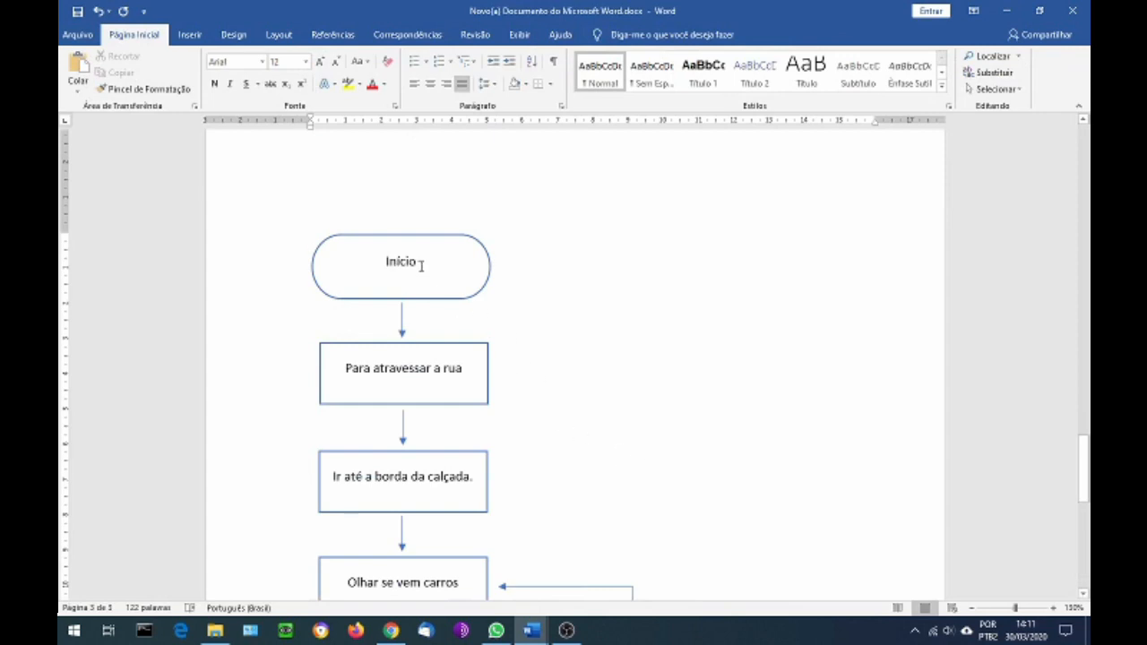
pyautogui.scroll(-1, 446, 275)
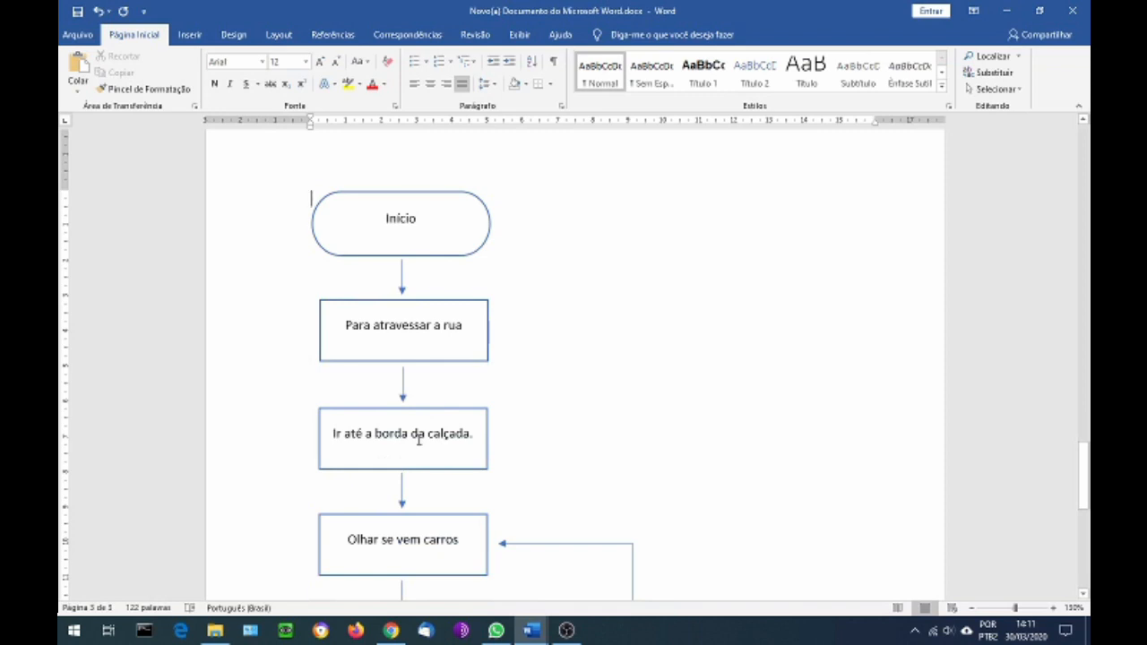
pyautogui.scroll(-1, 421, 439)
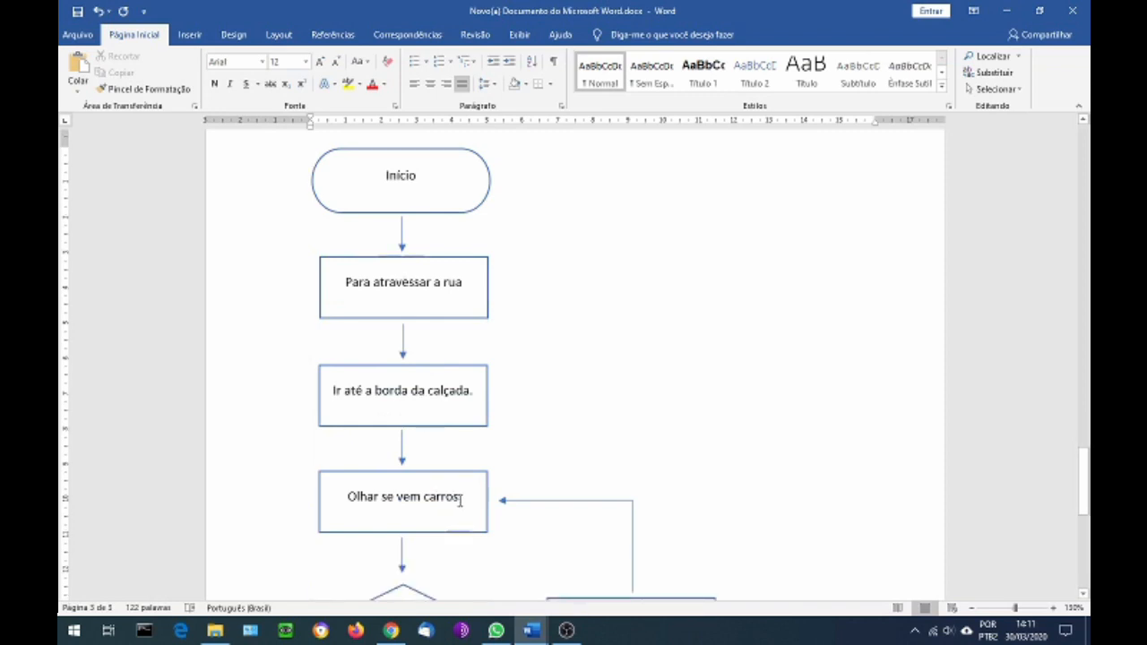
pyautogui.scroll(-3, 460, 498)
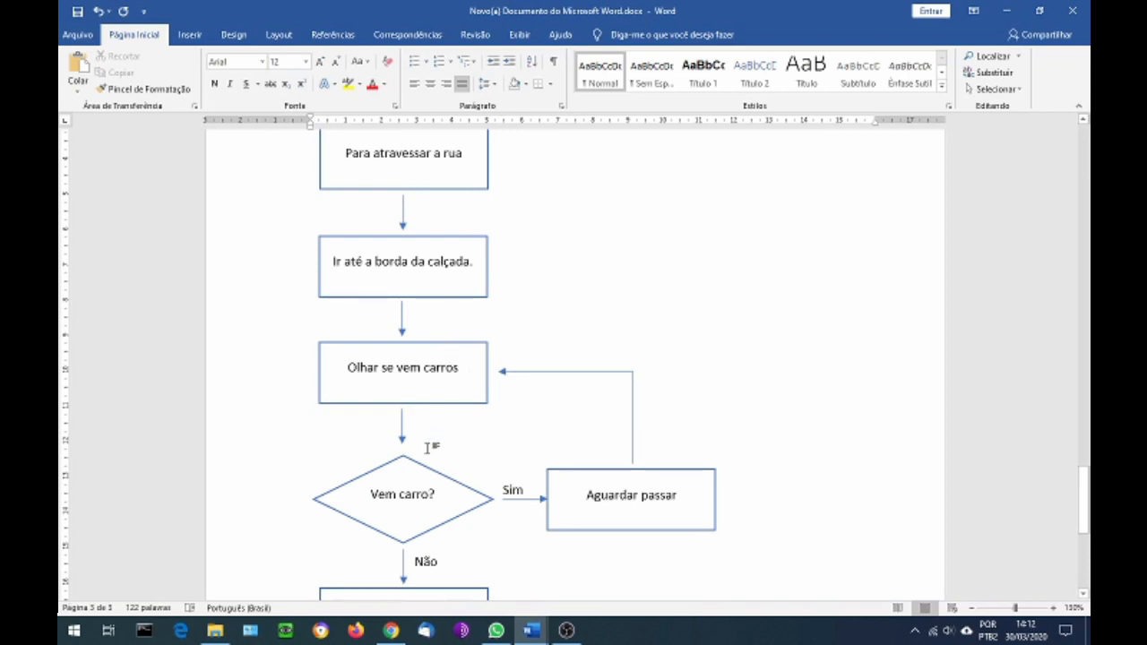
pyautogui.scroll(-1, 405, 475)
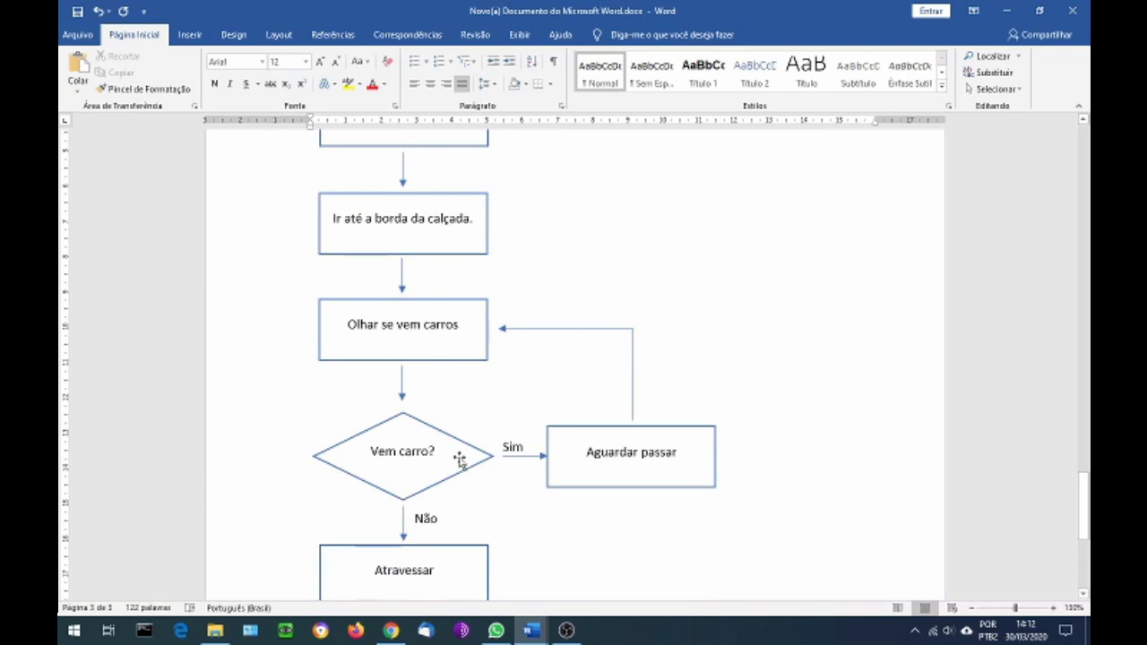
pyautogui.scroll(-1, 427, 515)
pyautogui.scroll(-2, 419, 523)
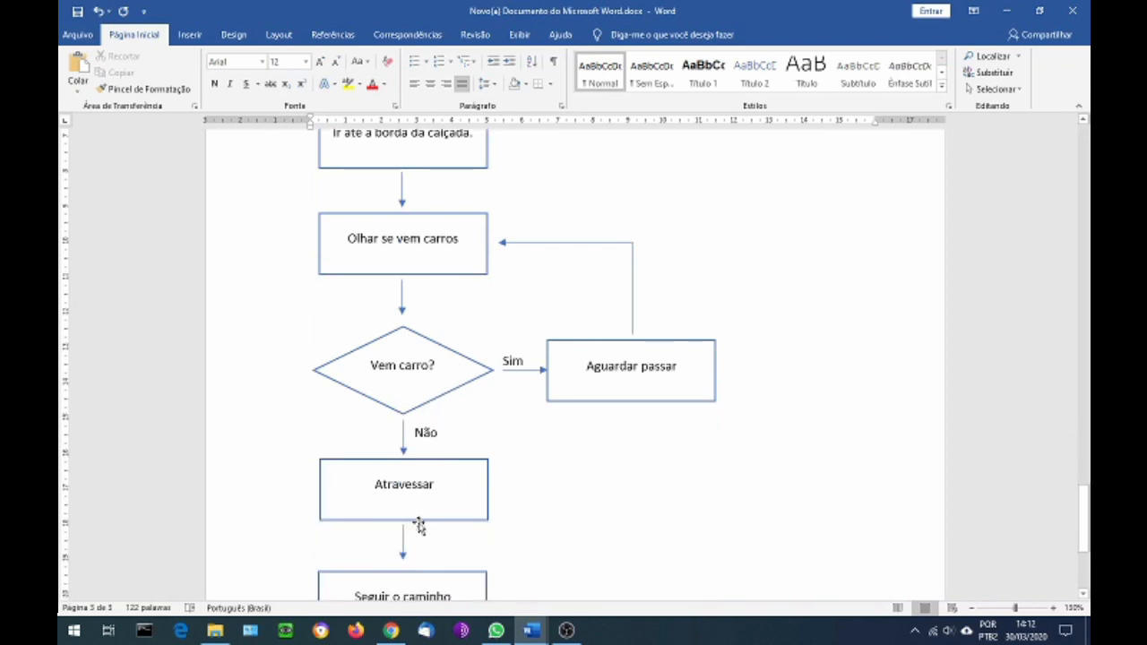
pyautogui.scroll(-1, 418, 522)
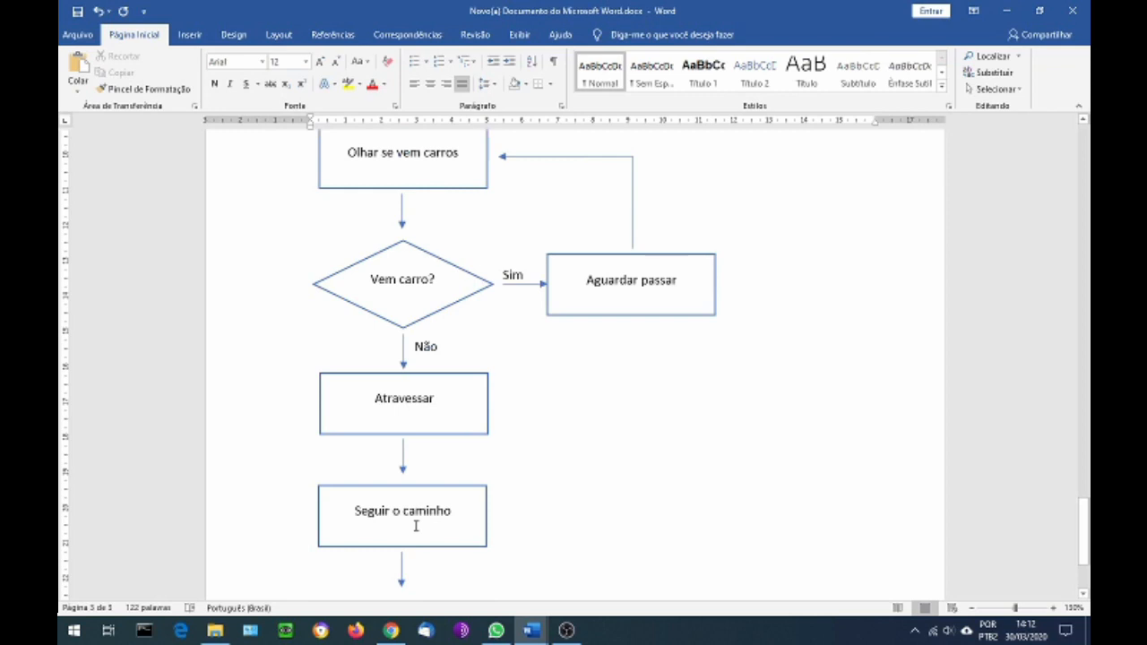
pyautogui.scroll(-1, 416, 526)
pyautogui.scroll(-2, 416, 489)
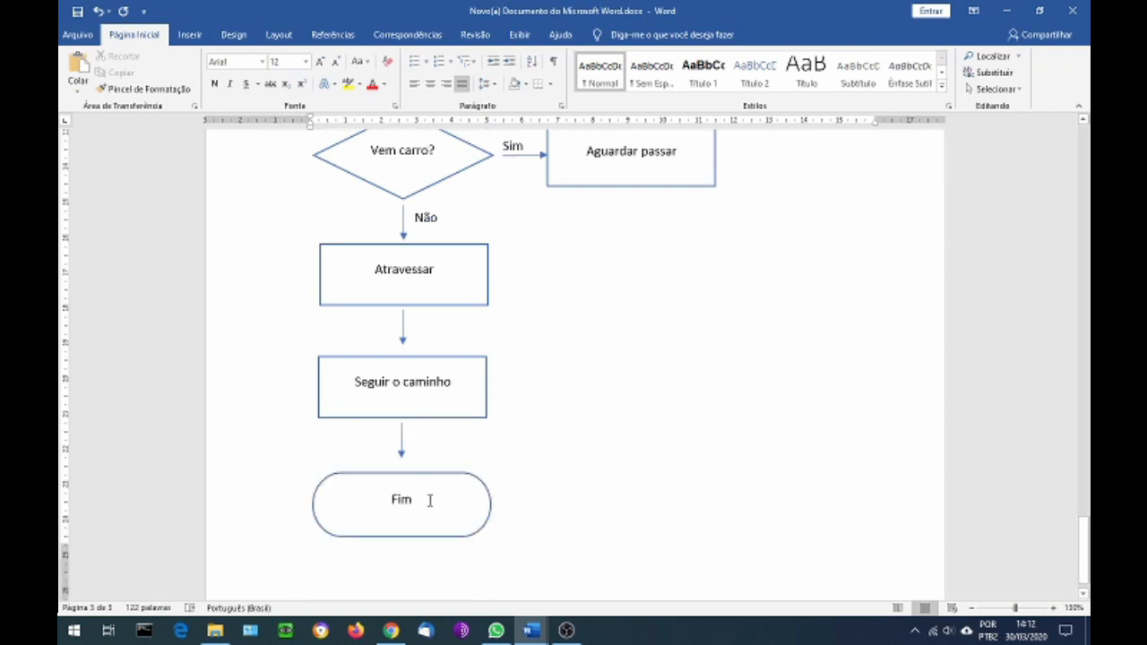
pyautogui.scroll(-1, 442, 502)
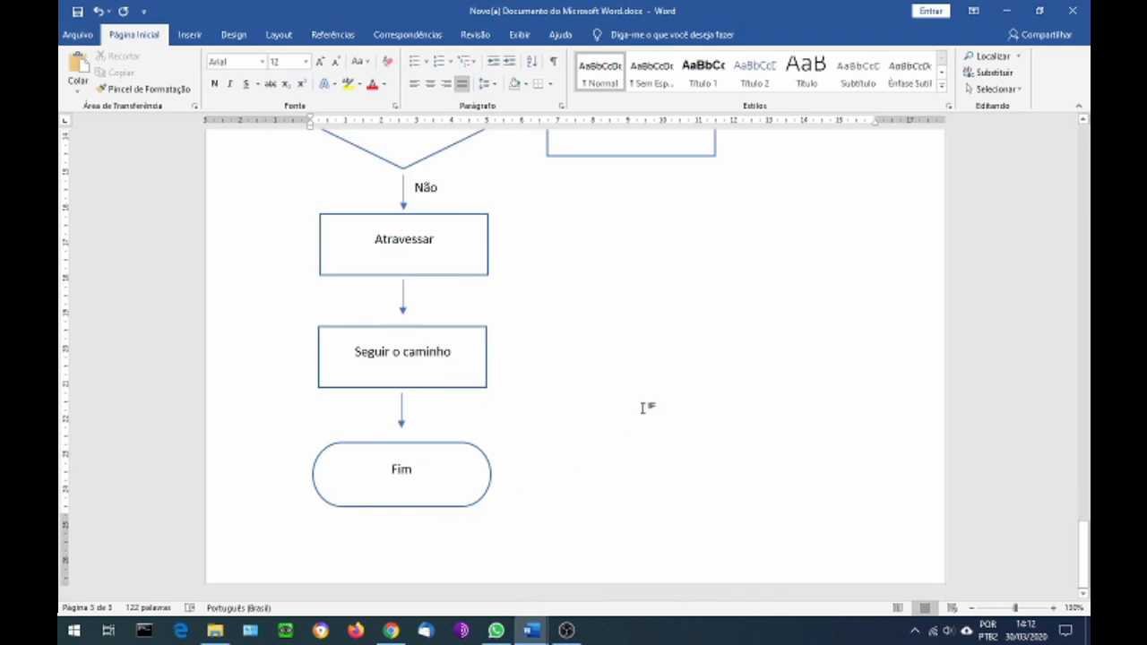
pyautogui.scroll(3, 643, 408)
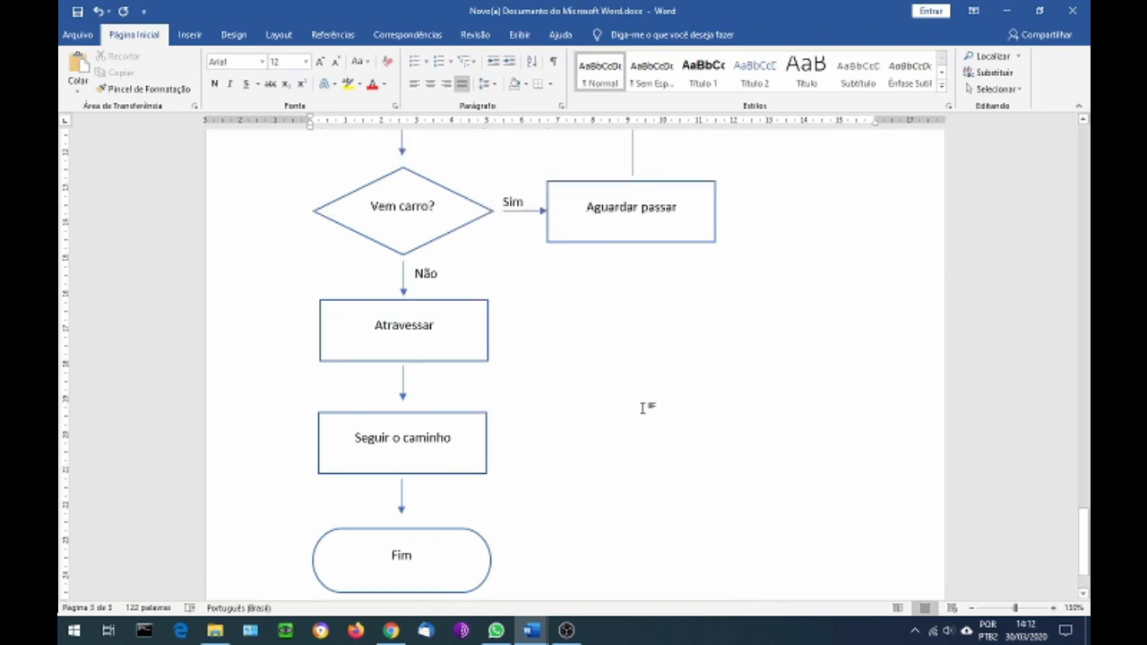
pyautogui.scroll(3, 643, 408)
pyautogui.scroll(5, 643, 408)
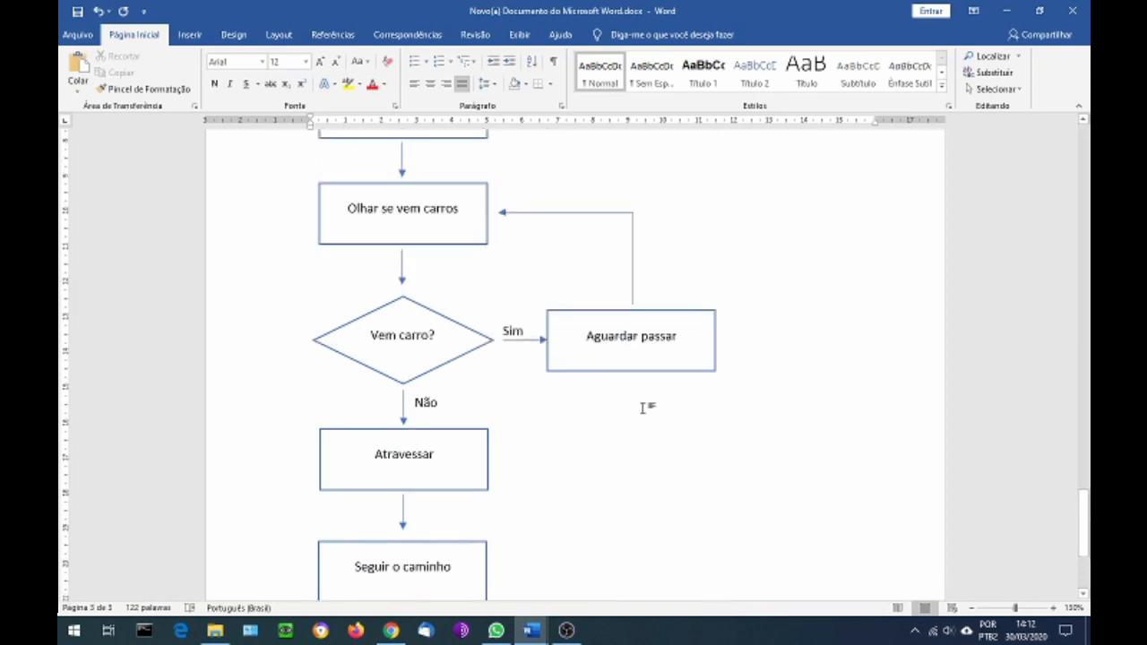
pyautogui.scroll(1, 643, 408)
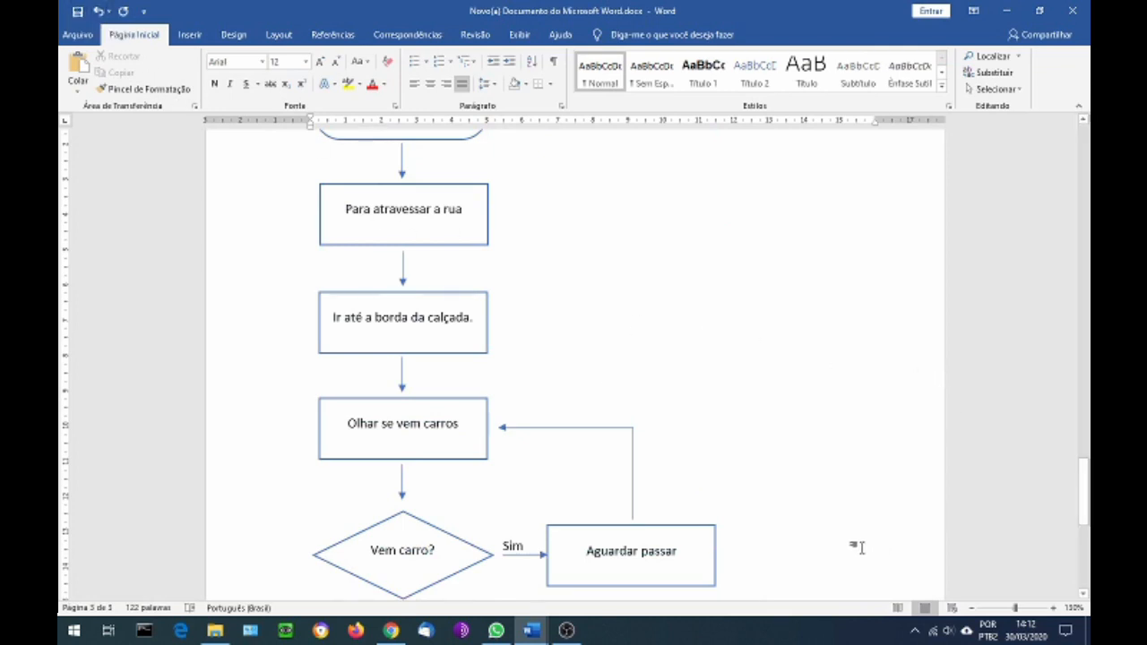
# Save the document
pyautogui.click(77, 12)
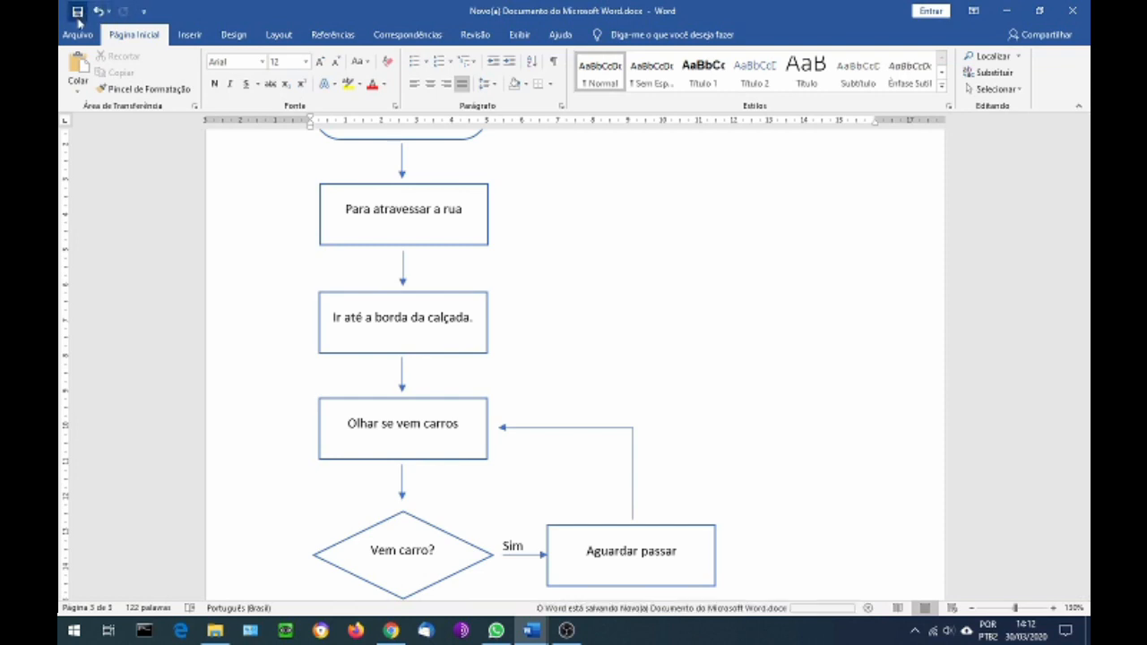
pyautogui.click(566, 630)
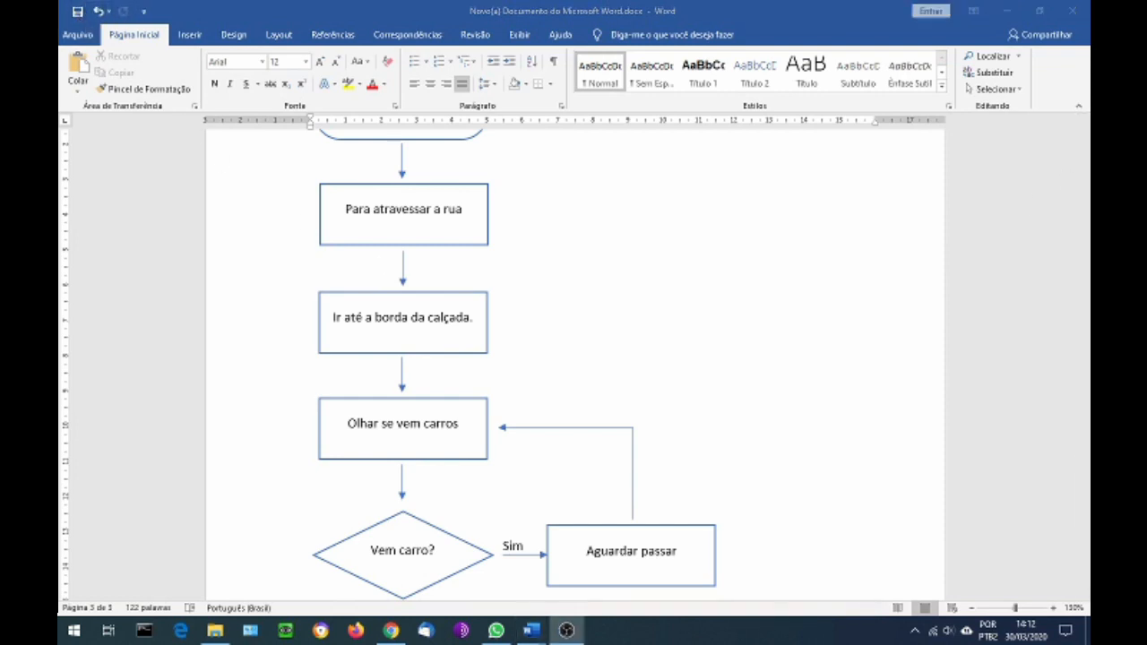